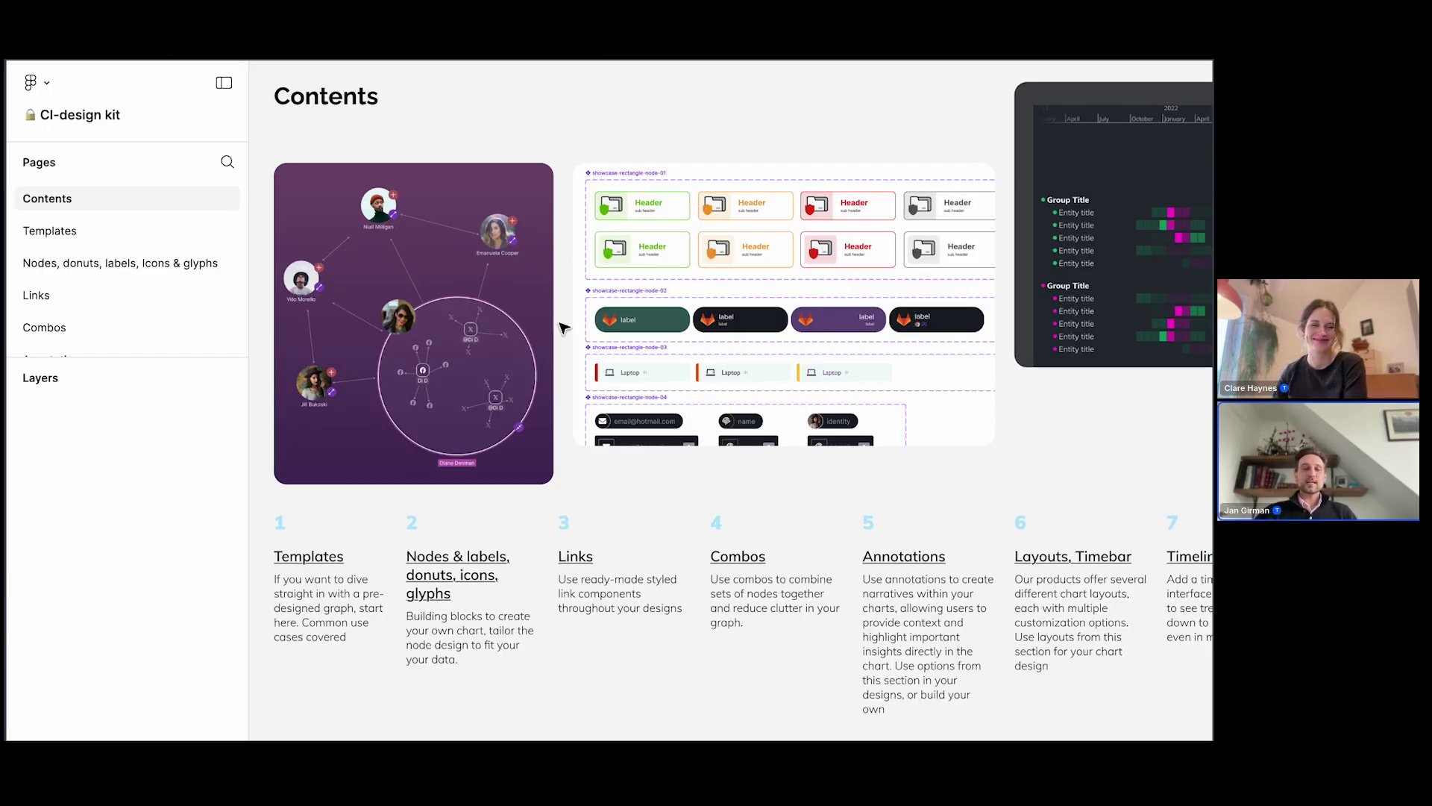
# Step: Scroll across the Variables and Primitives / color documentation tables
pyautogui.hscroll(10, 563, 327)
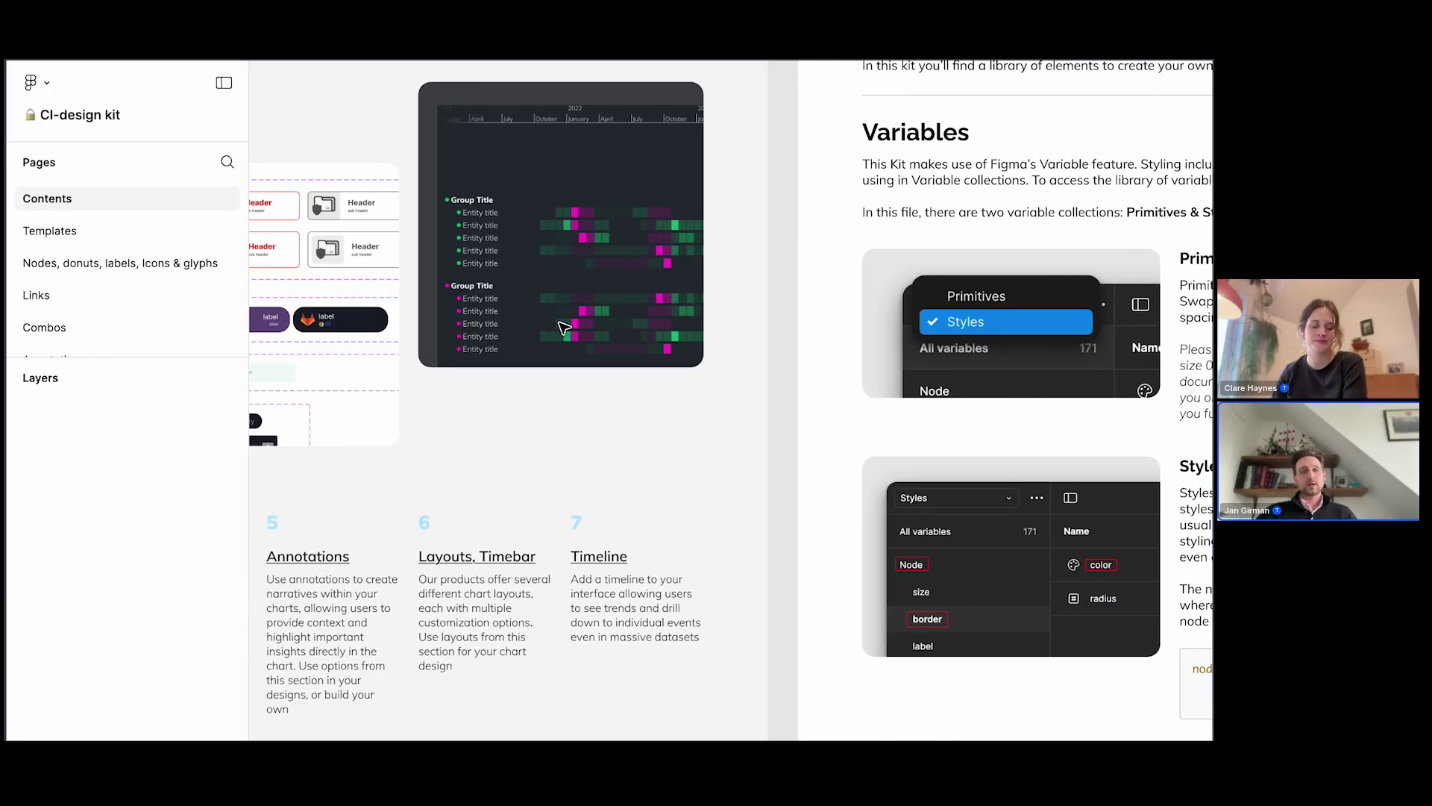
pyautogui.hscroll(10, 564, 327)
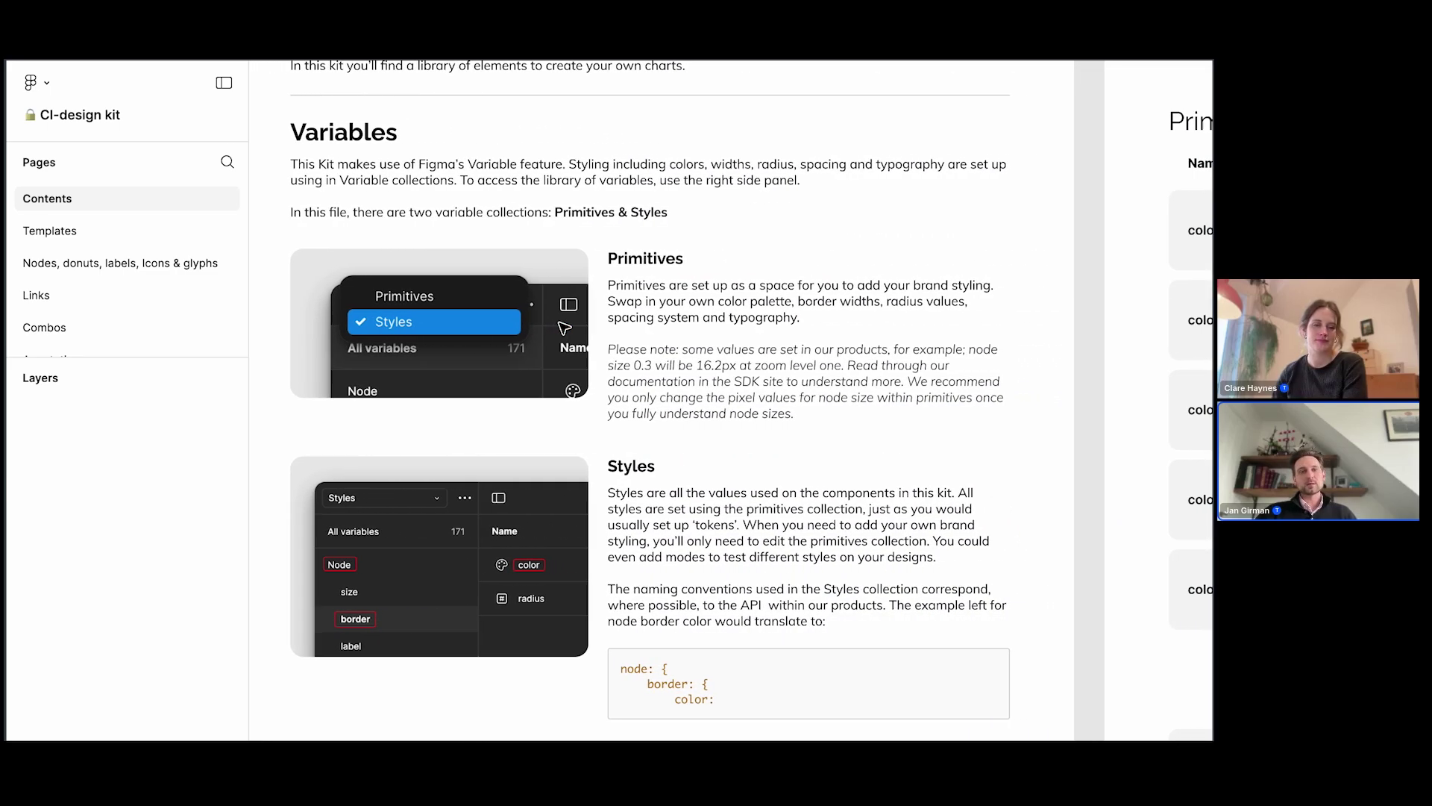
pyautogui.hscroll(10, 563, 327)
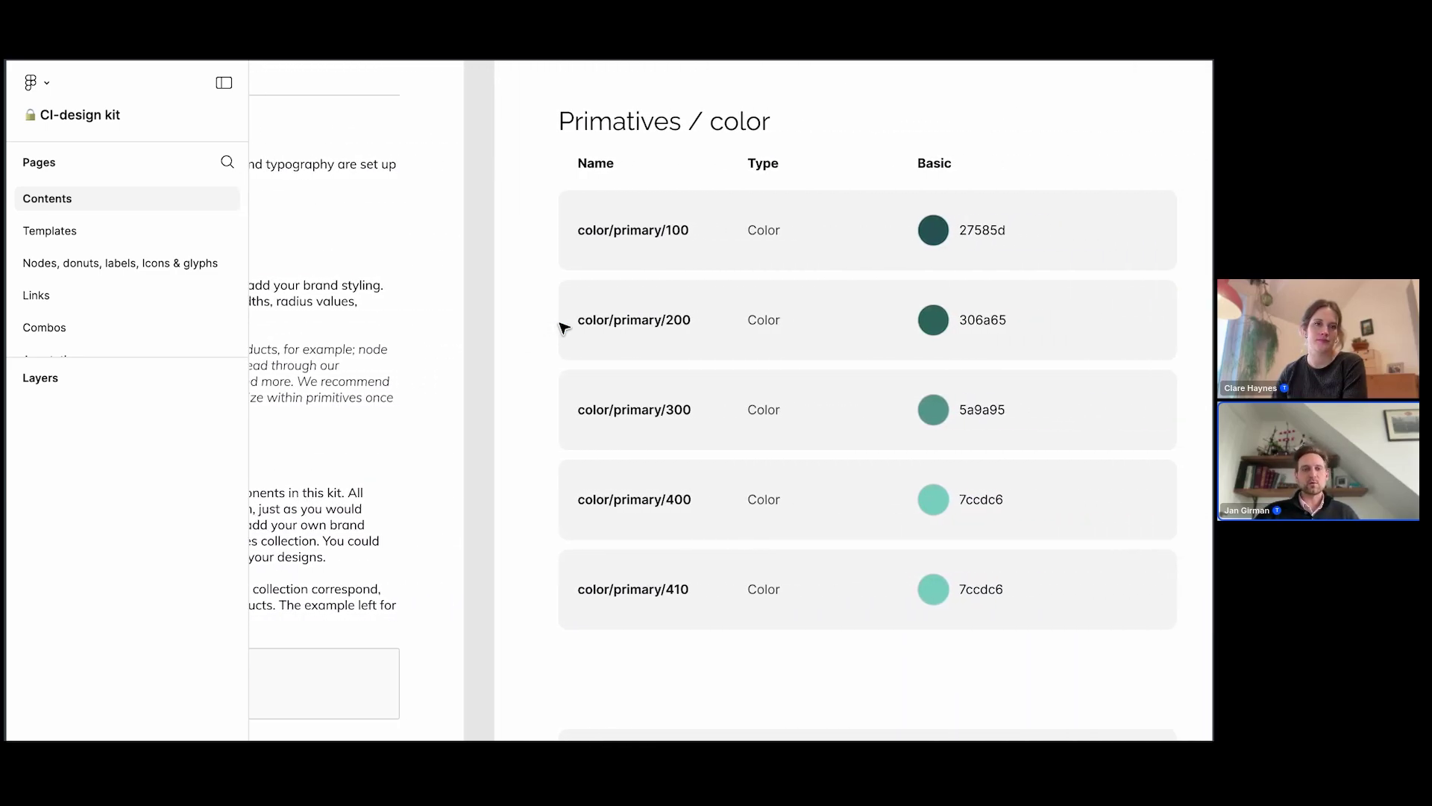
# Step: Switch to the Templates page and scroll down the canvas
pyautogui.click(208, 246)
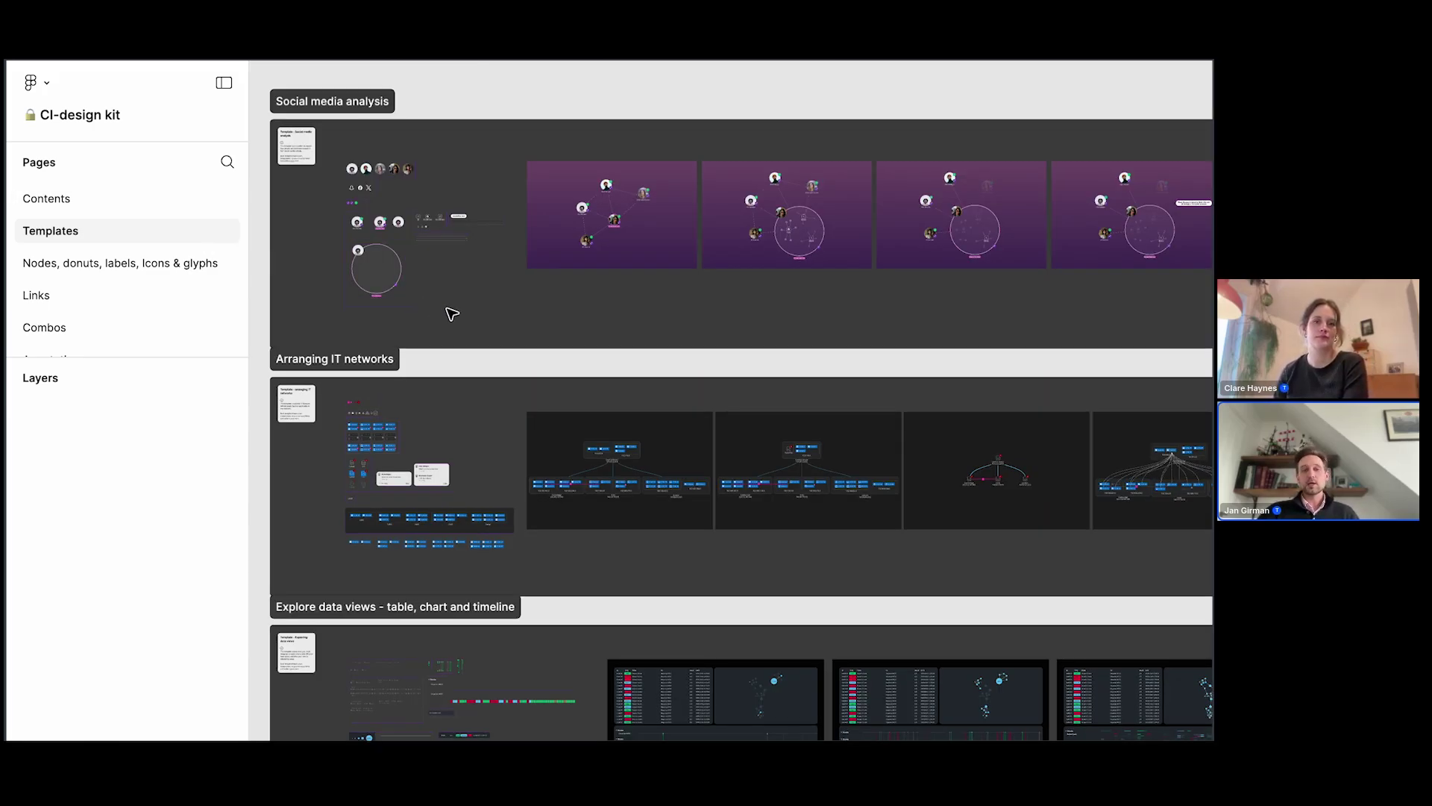
pyautogui.scroll(-3, 451, 313)
pyautogui.scroll(-5, 451, 314)
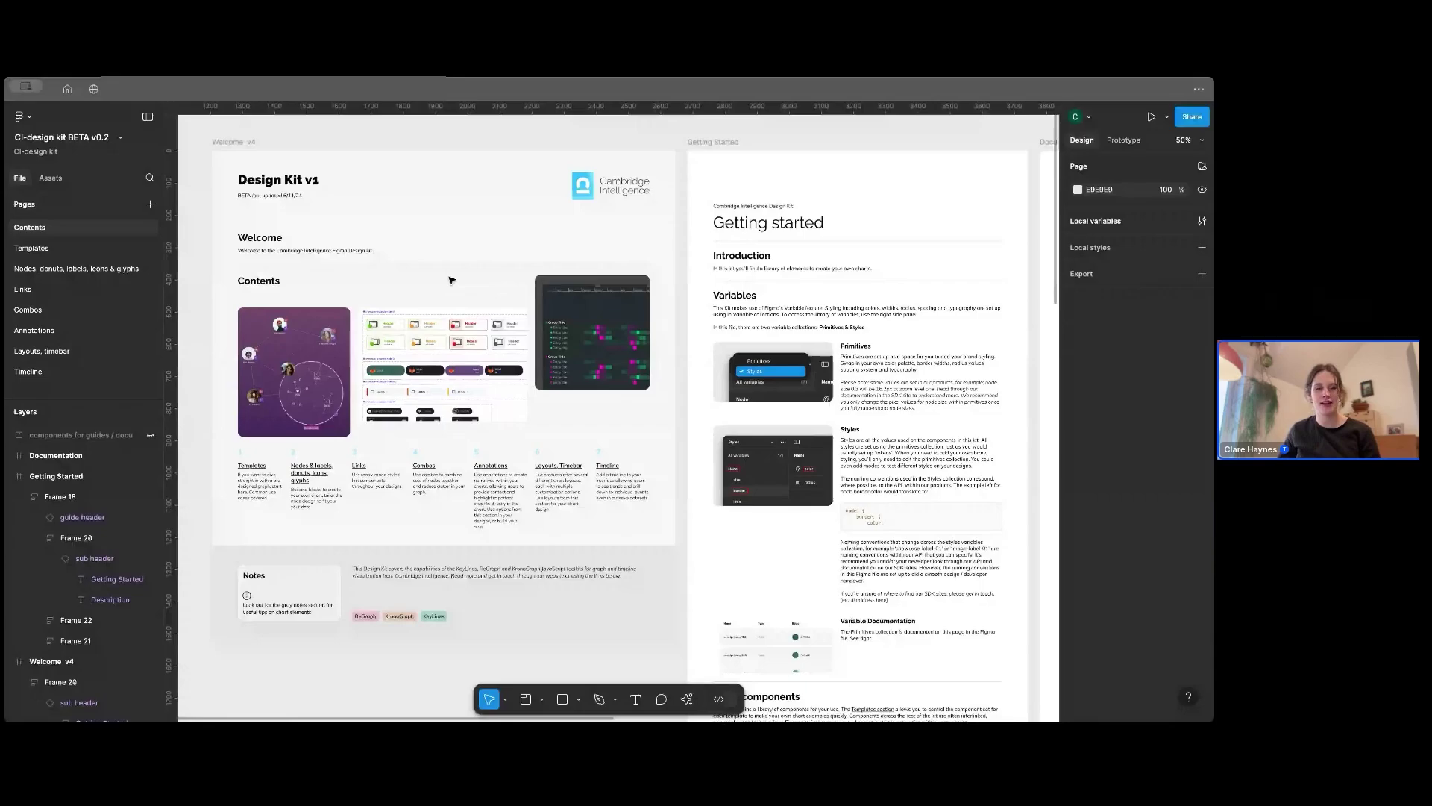
# Step: Open the Templates page, zoom out to 13%, then back in to 25% on Social media analysis
pyautogui.click(72, 250)
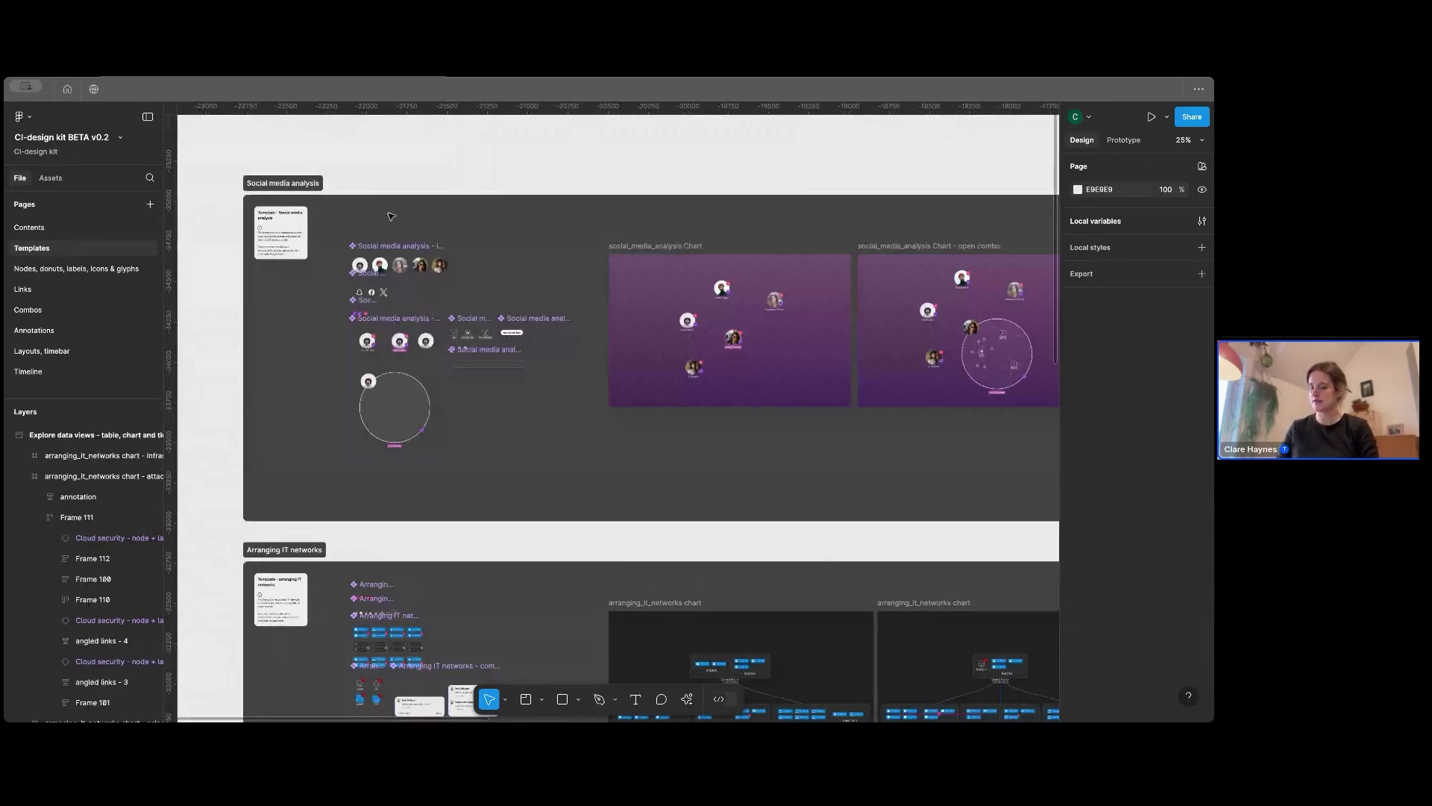
pyautogui.scroll(-3, 397, 233)
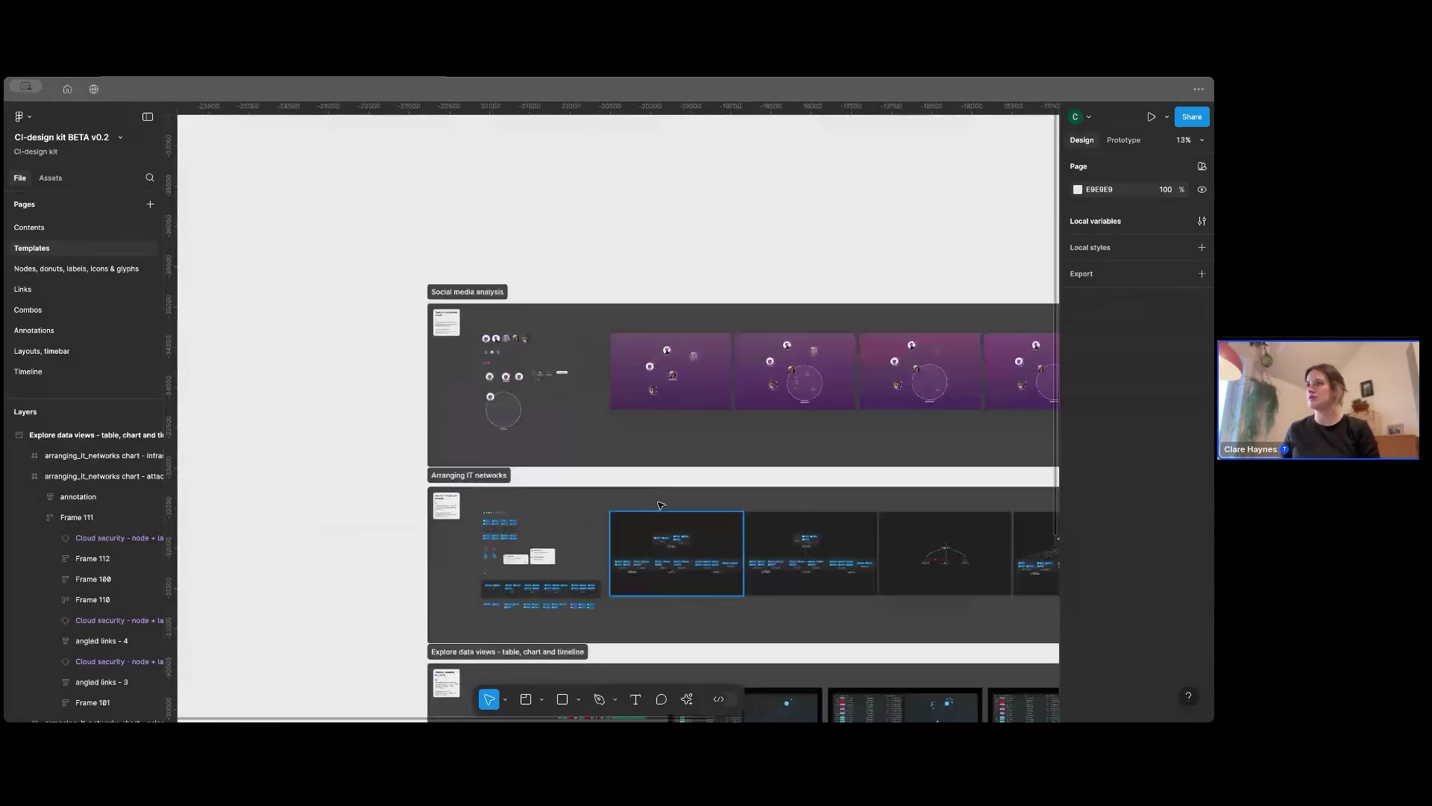
pyautogui.scroll(-10, 657, 500)
pyautogui.scroll(10, 656, 501)
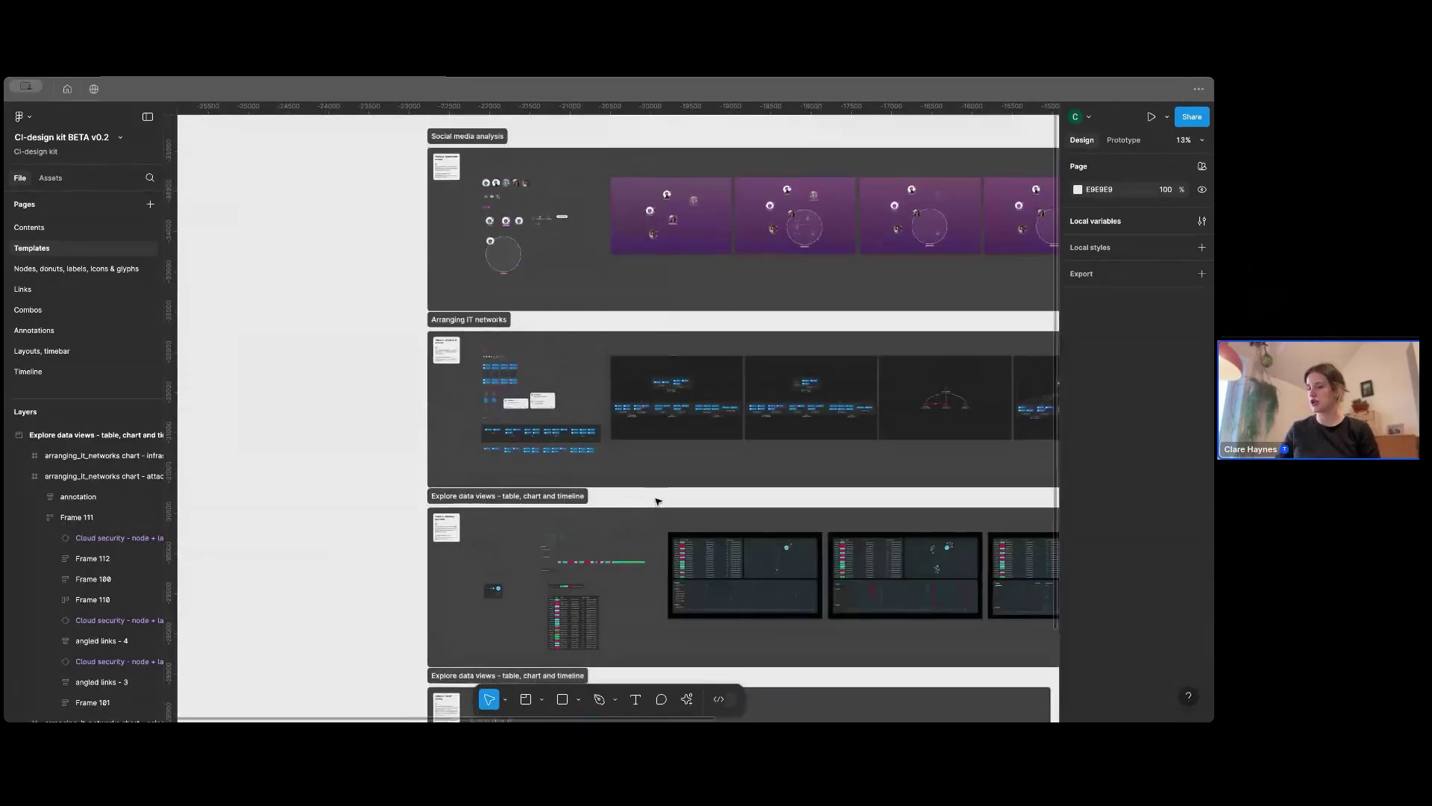
pyautogui.scroll(3, 657, 501)
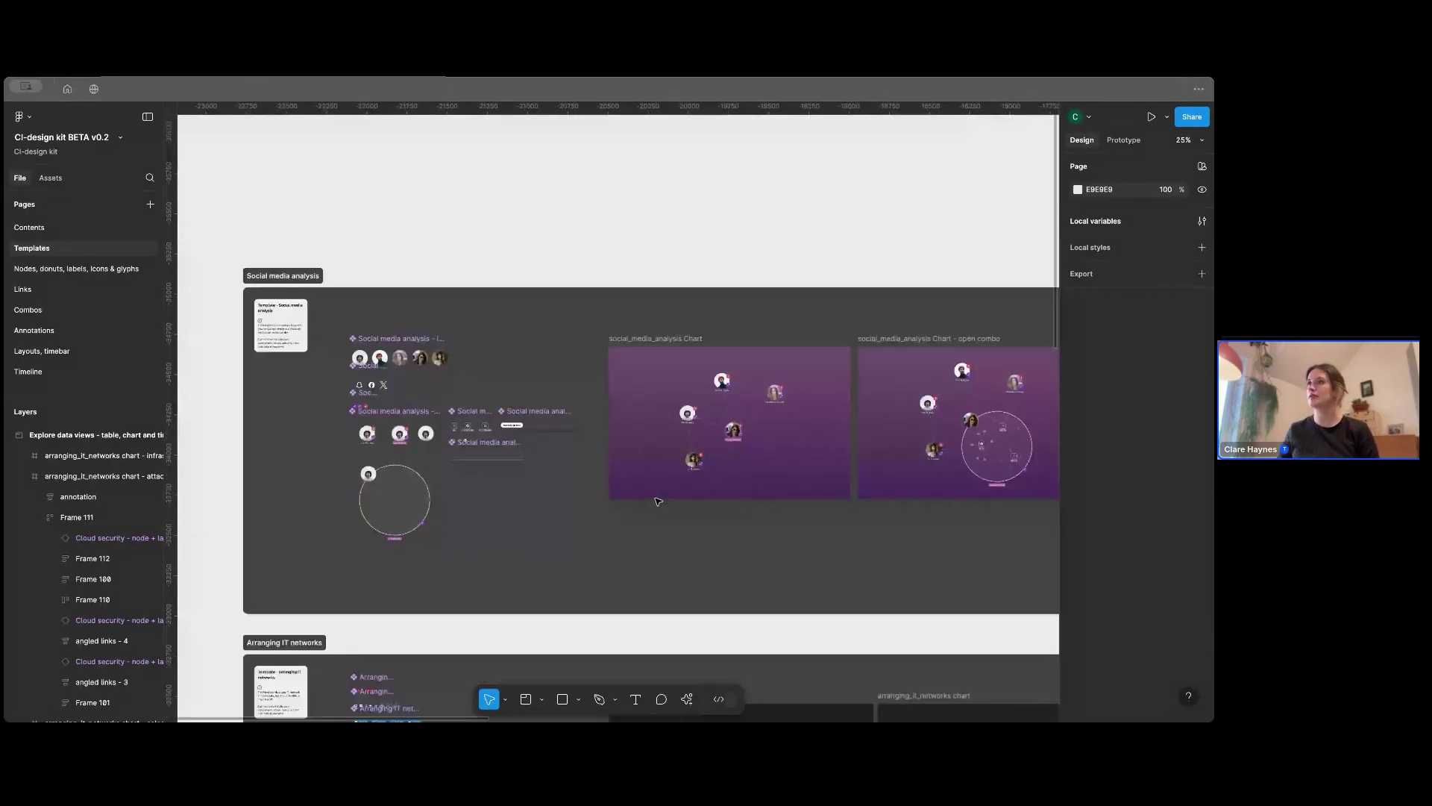
# Step: Pan across the Social media analysis chart frames toward the annotated chart
pyautogui.scroll(3, 656, 501)
pyautogui.moveTo(428, 371); pyautogui.dragTo(644, 325)
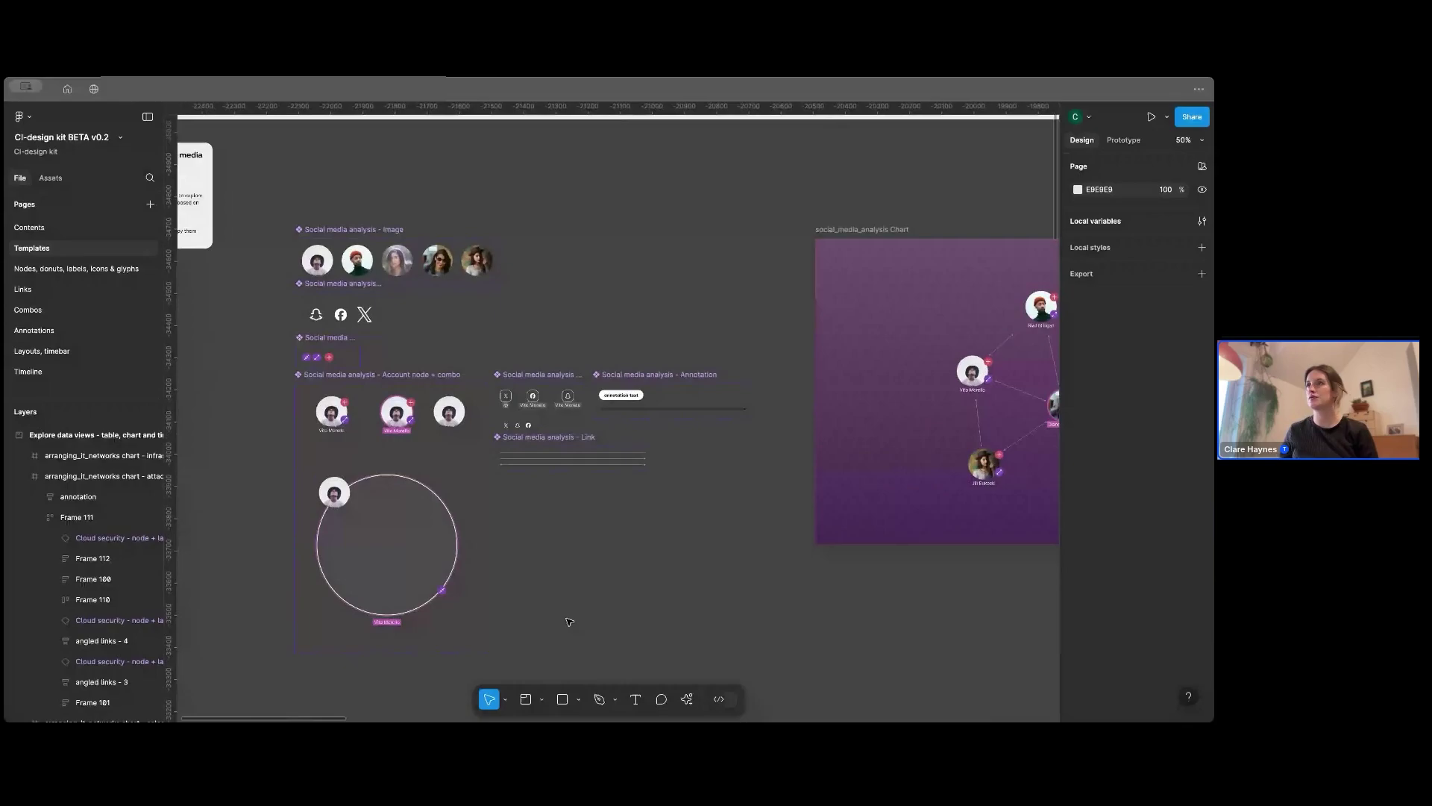
pyautogui.hscroll(1, 657, 323)
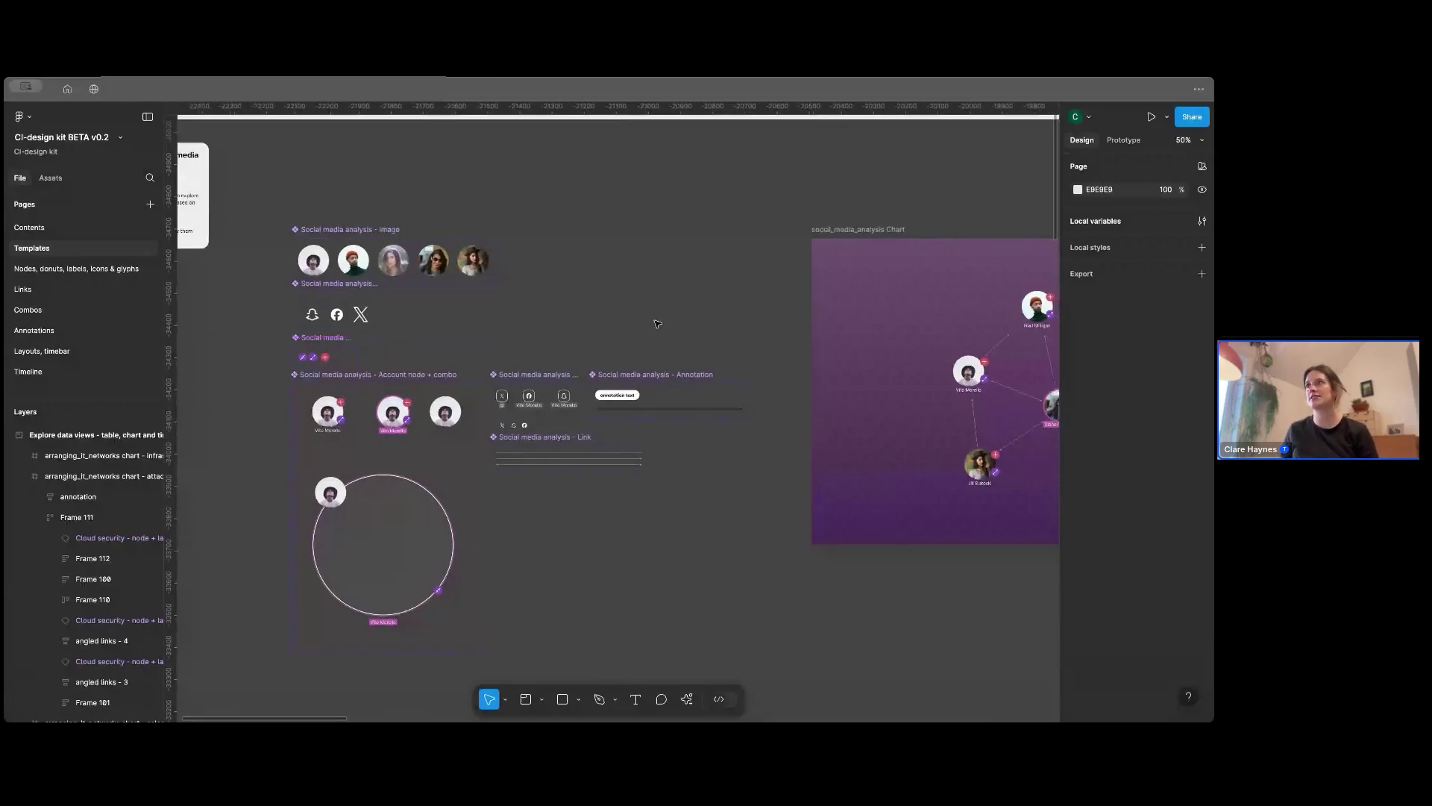
pyautogui.hscroll(10, 657, 323)
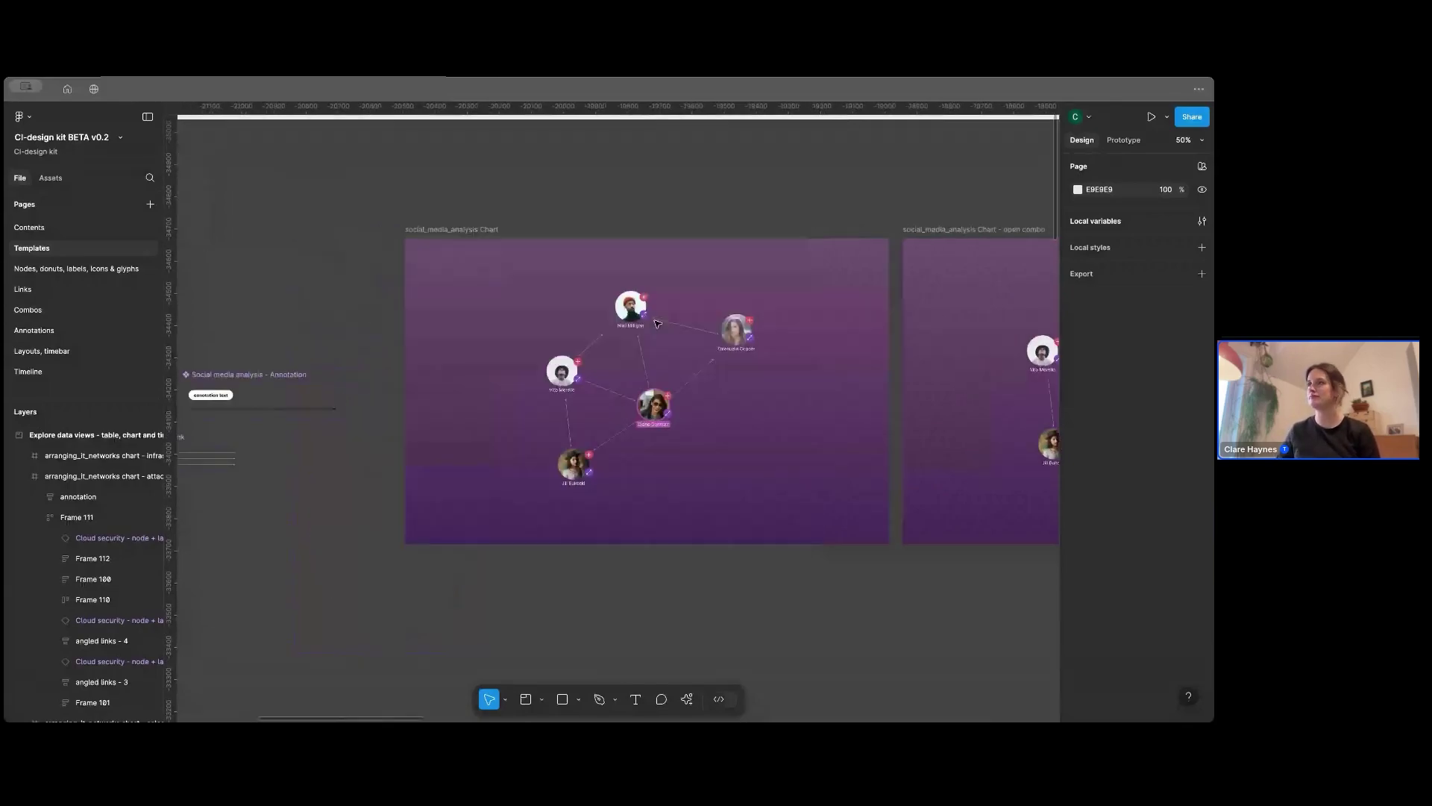
pyautogui.hscroll(3, 657, 323)
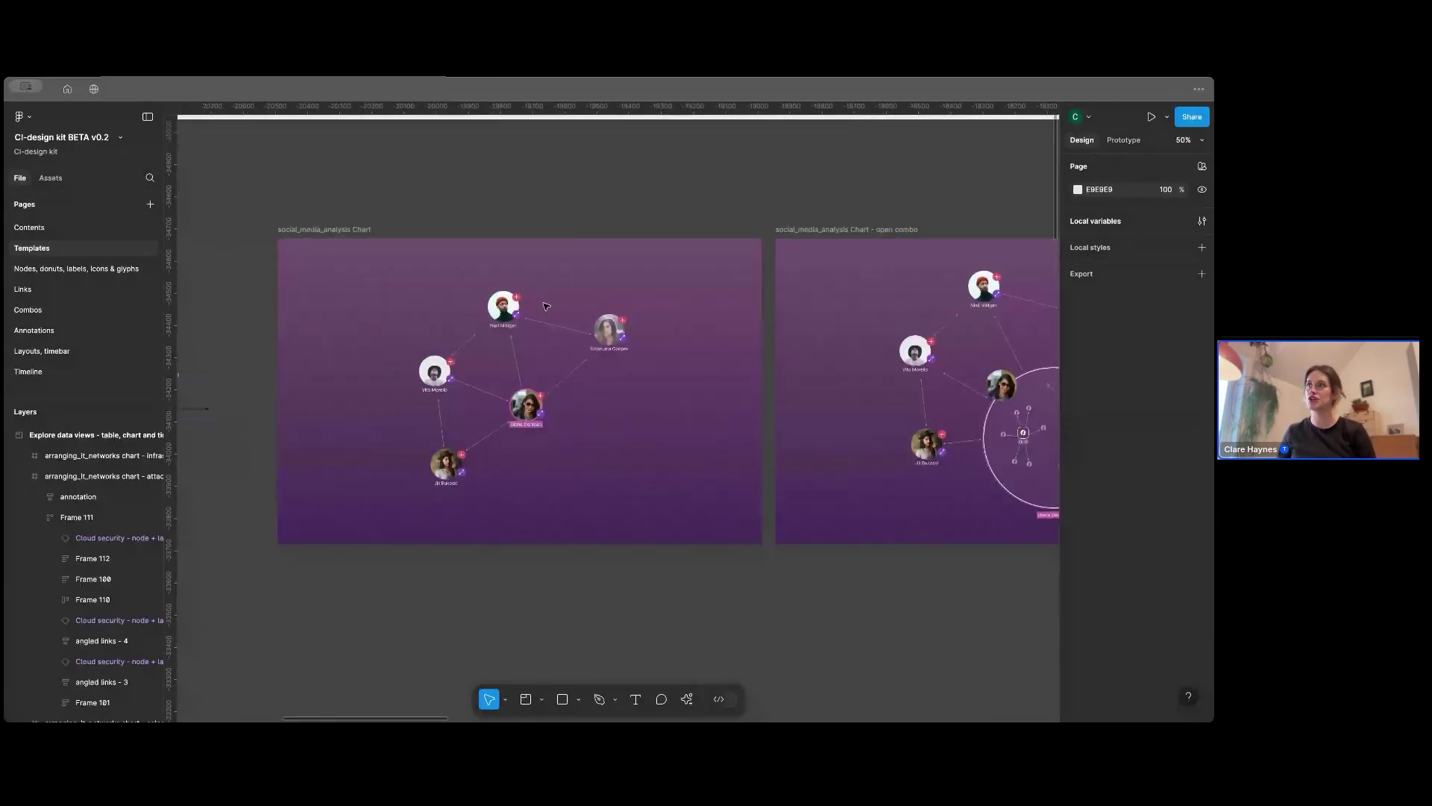
pyautogui.hscroll(4, 687, 450)
pyautogui.hscroll(3, 689, 449)
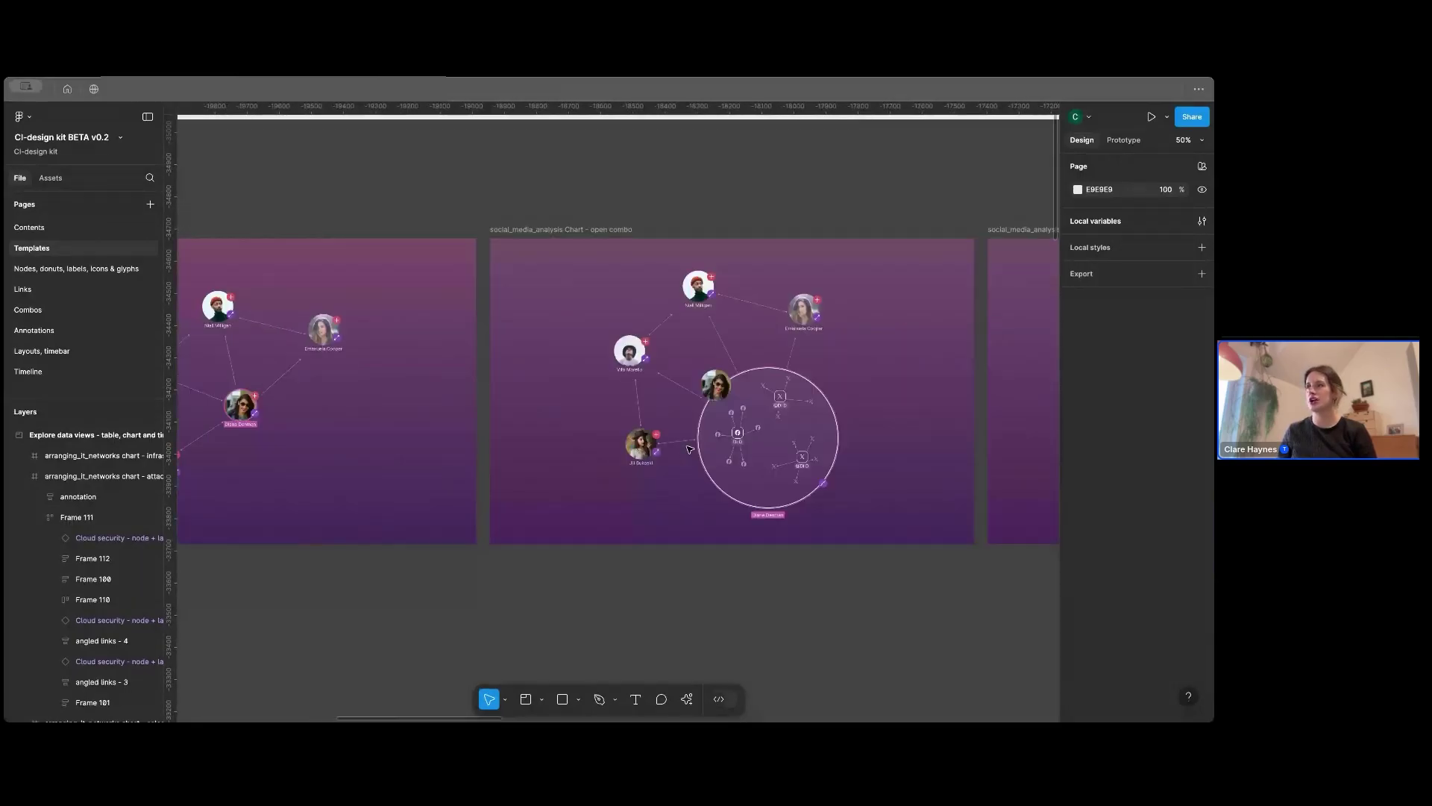
pyautogui.hscroll(2, 689, 449)
pyautogui.hscroll(-5, 373, 425)
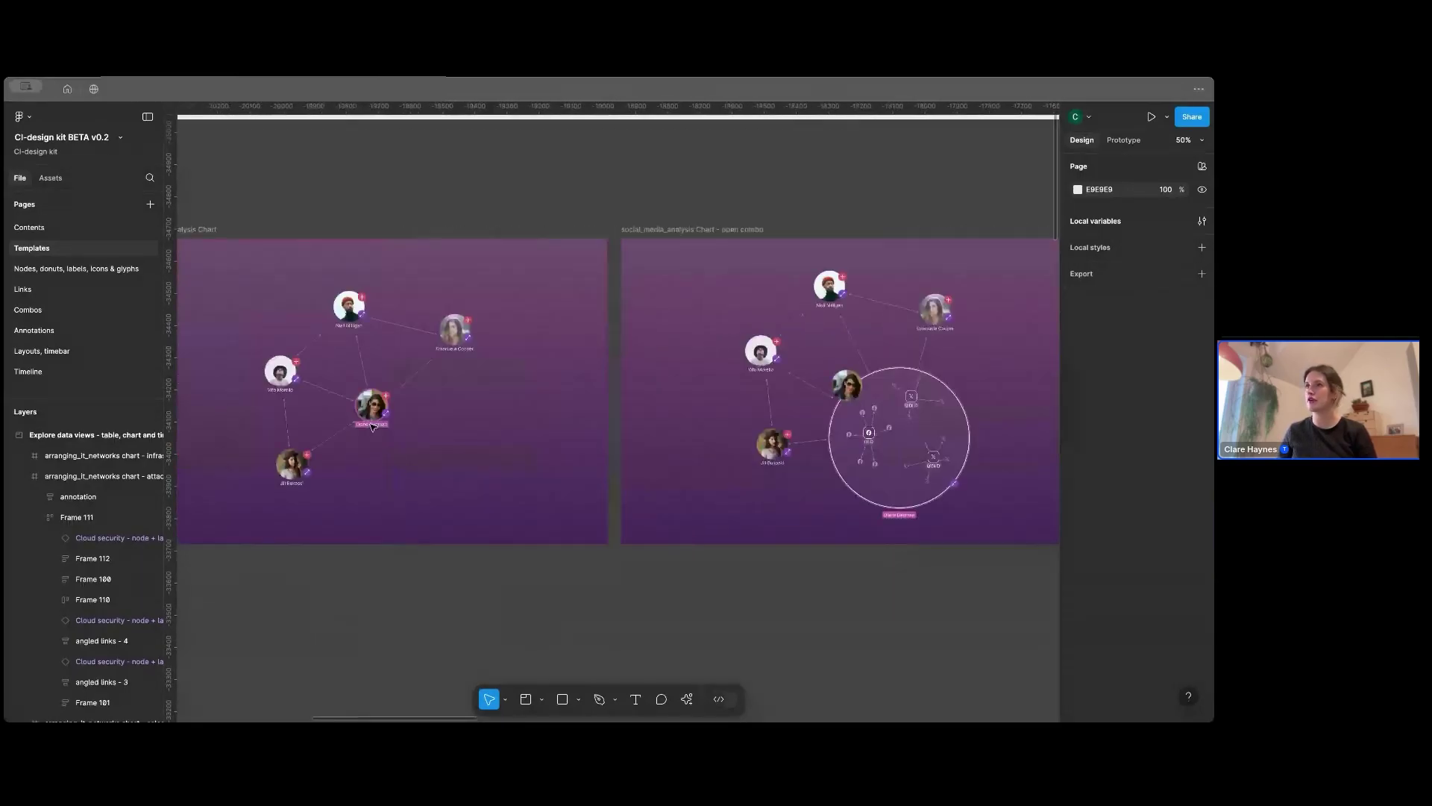
pyautogui.hscroll(5, 388, 420)
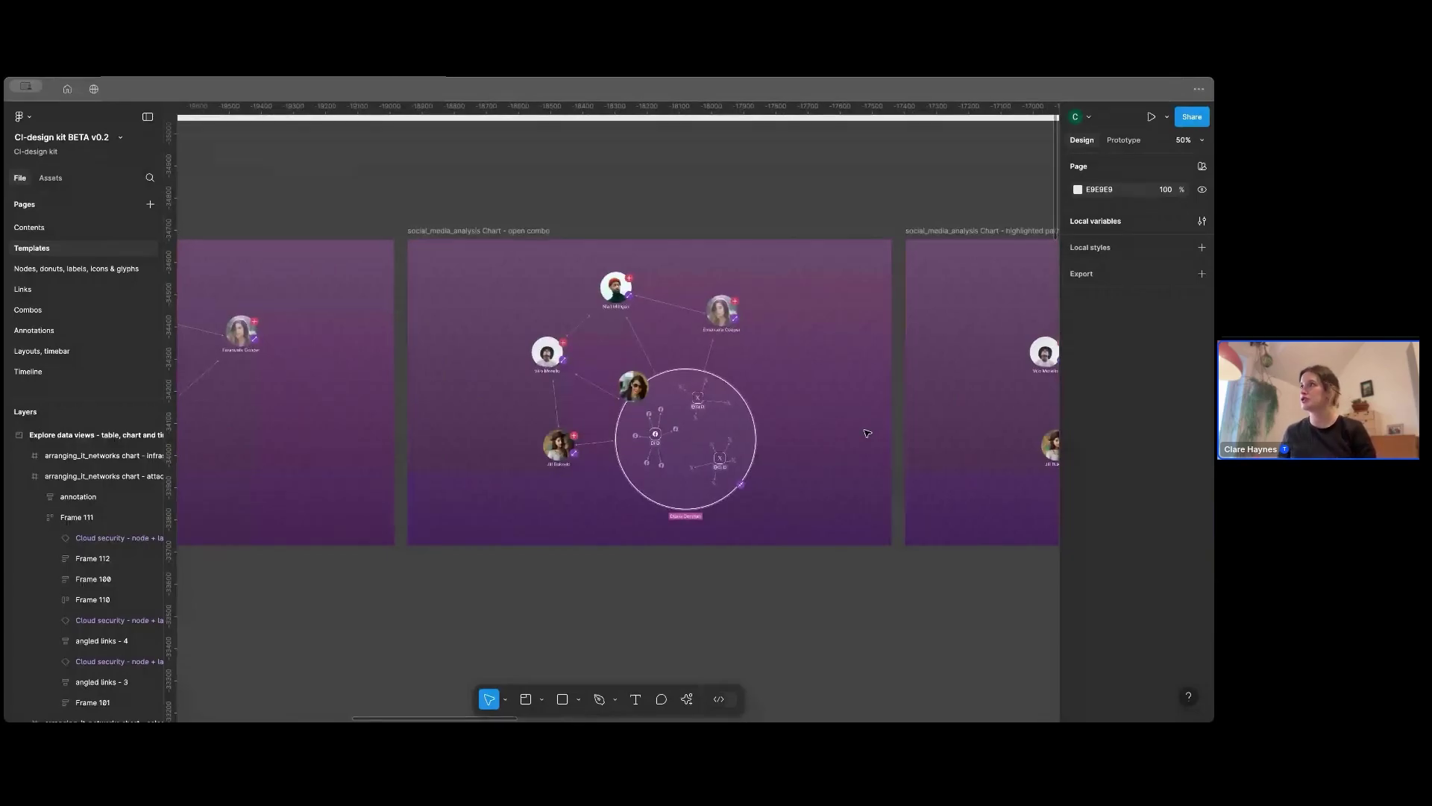
pyautogui.hscroll(5, 867, 432)
pyautogui.hscroll(6, 866, 432)
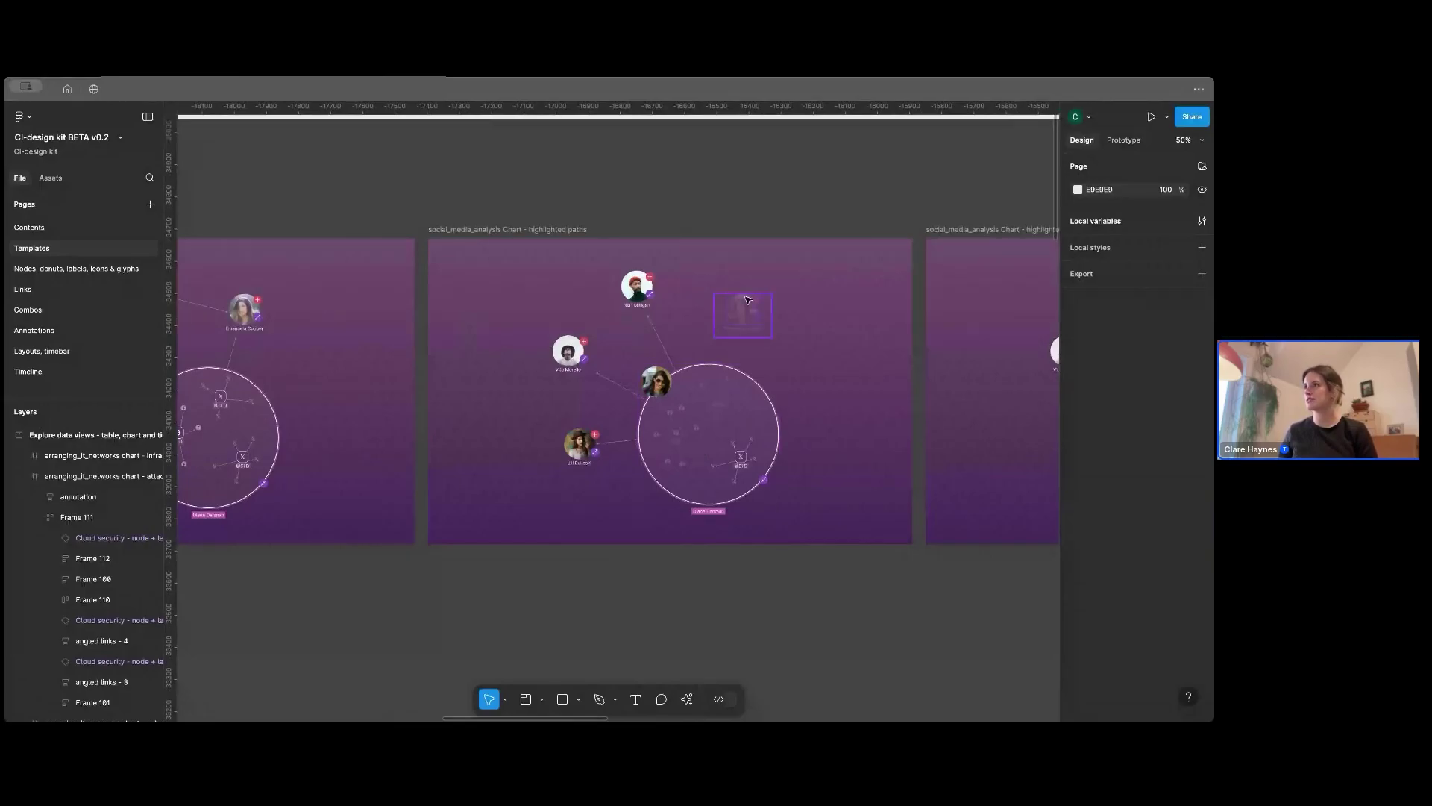
pyautogui.hscroll(12, 919, 440)
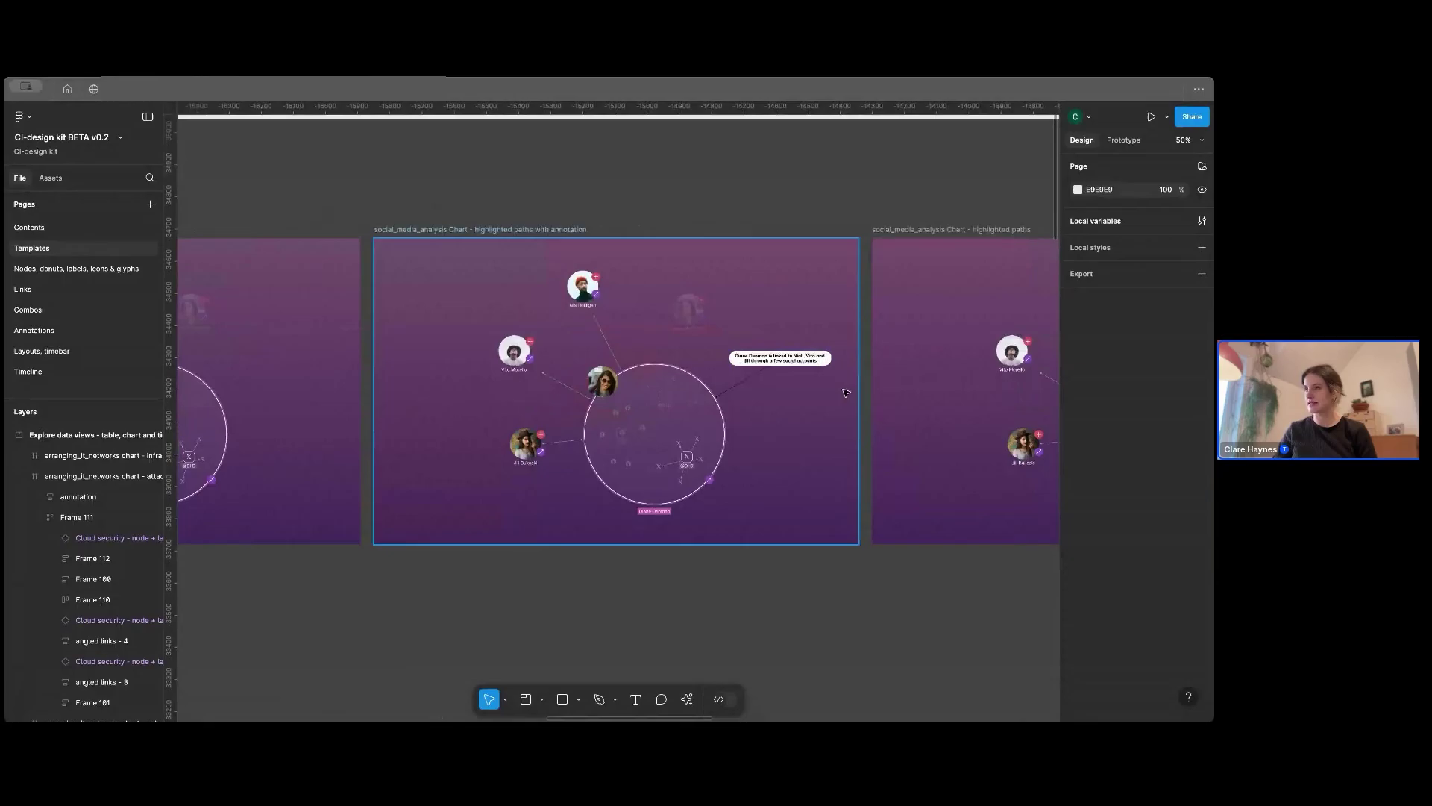
# Step: Zoom to 100% on the annotated chart and pan across its node graph
pyautogui.hotkey('ctrl', '=')
pyautogui.moveTo(869, 478); pyautogui.dragTo(640, 461)
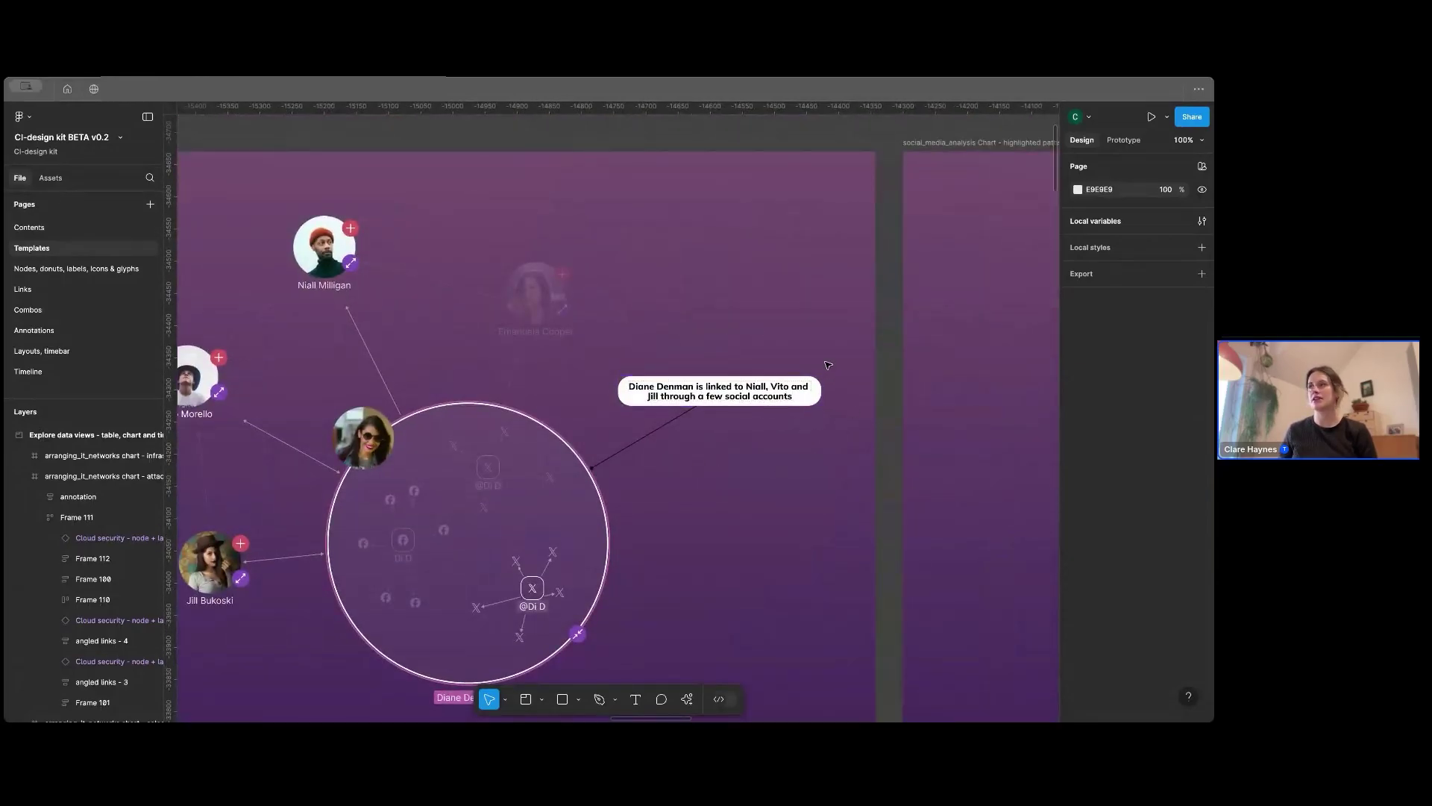
pyautogui.hscroll(5, 843, 393)
pyautogui.hscroll(20, 843, 393)
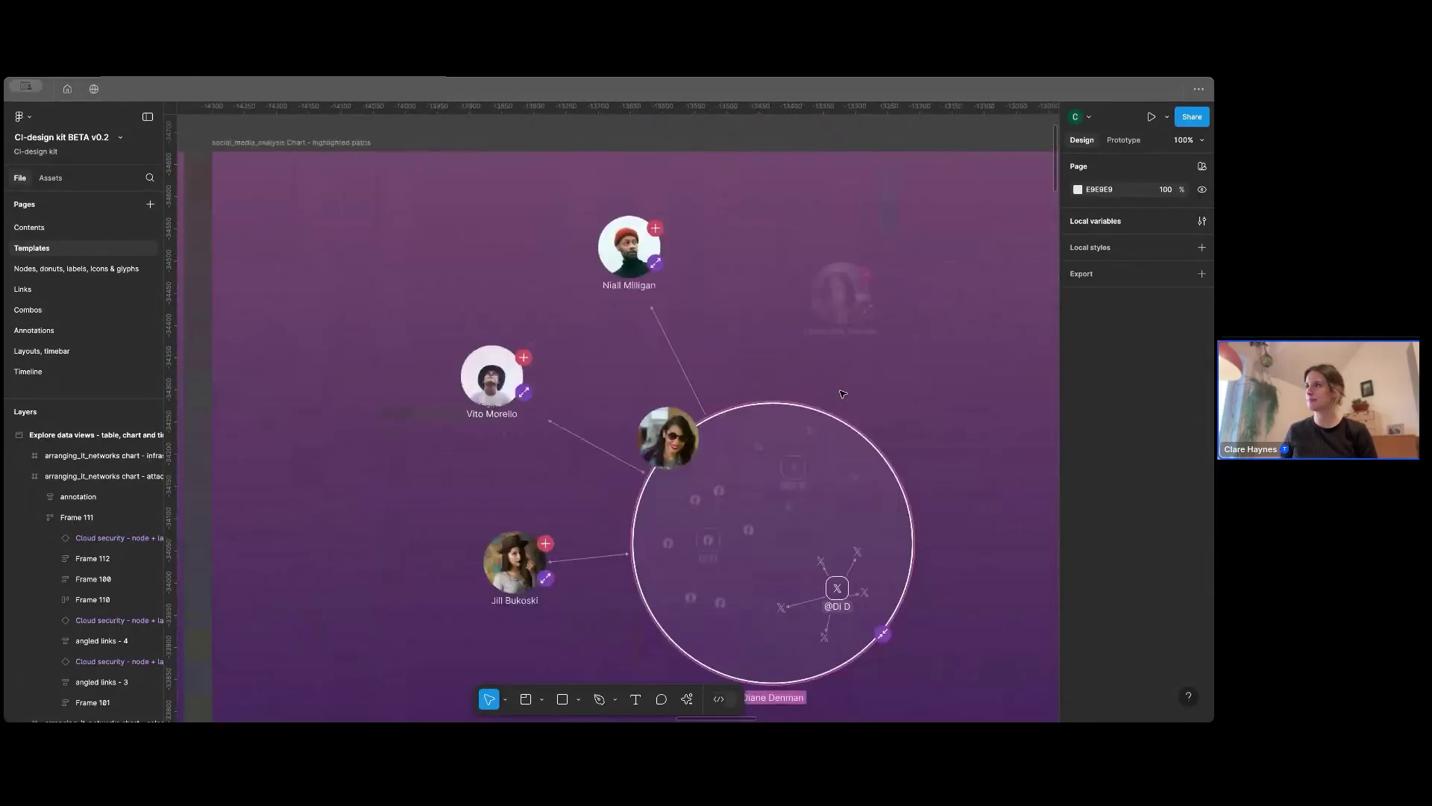
pyautogui.hscroll(20, 841, 393)
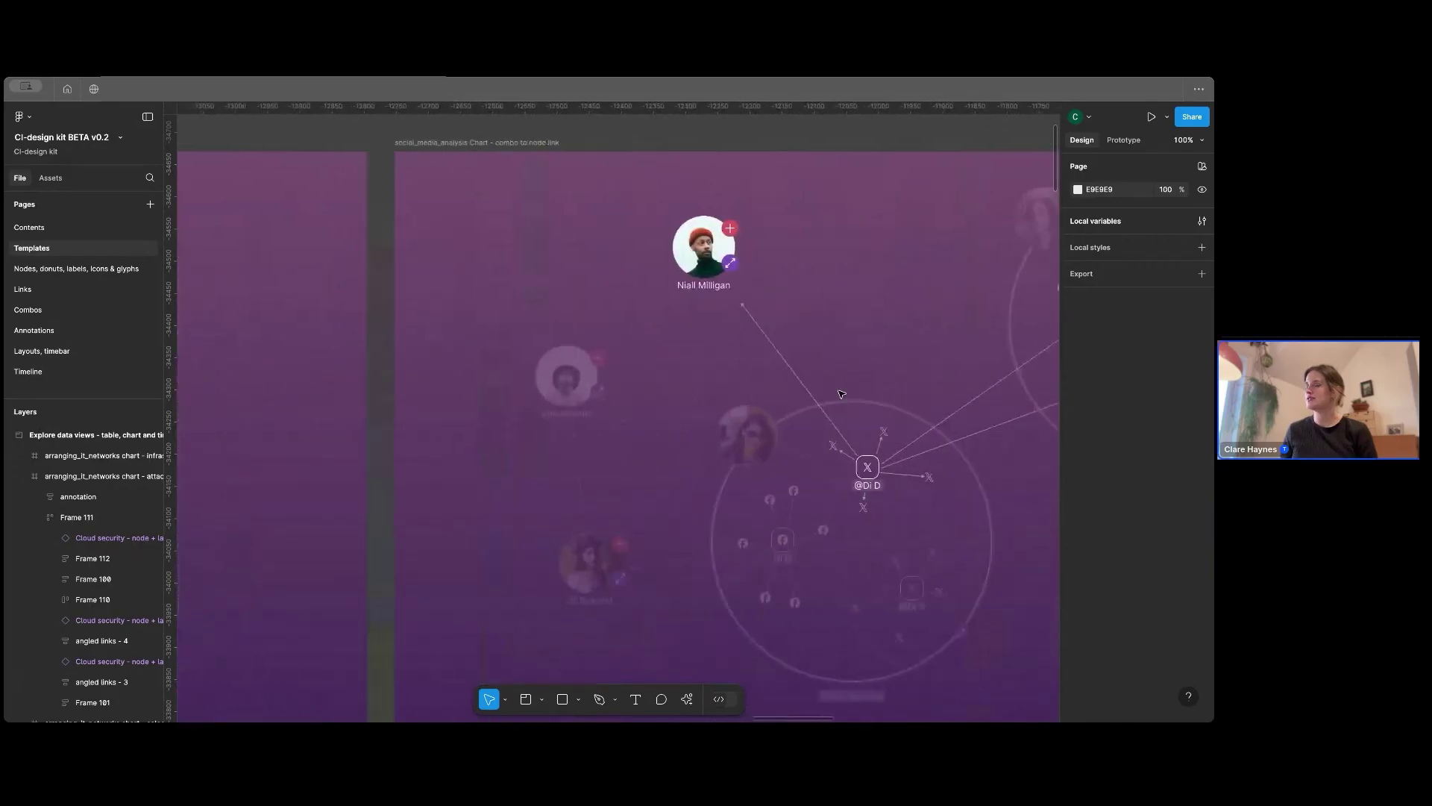
pyautogui.hscroll(-2, 841, 393)
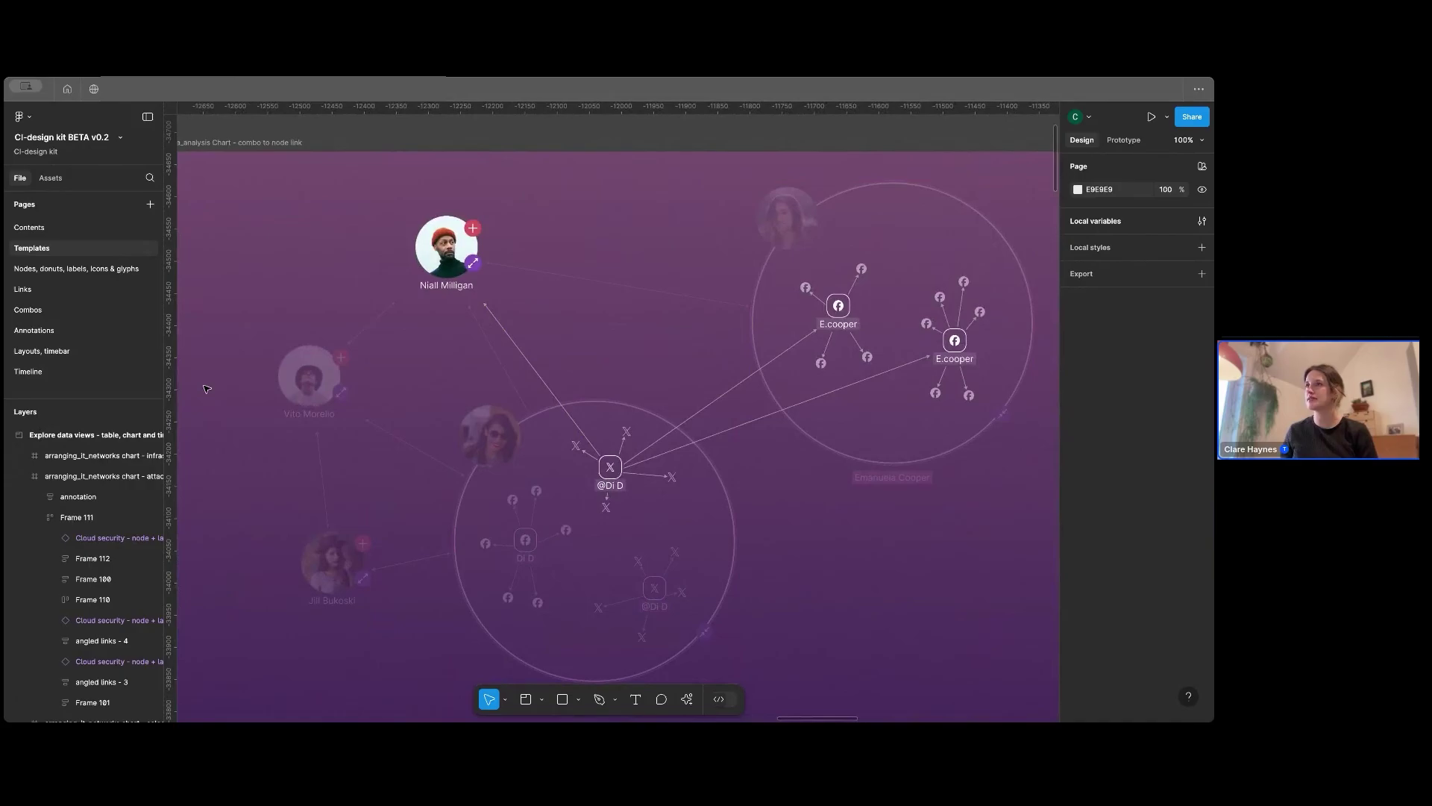
# Step: Zoom out and pan back to the portrait, social node, annotation and link components
pyautogui.press('-')
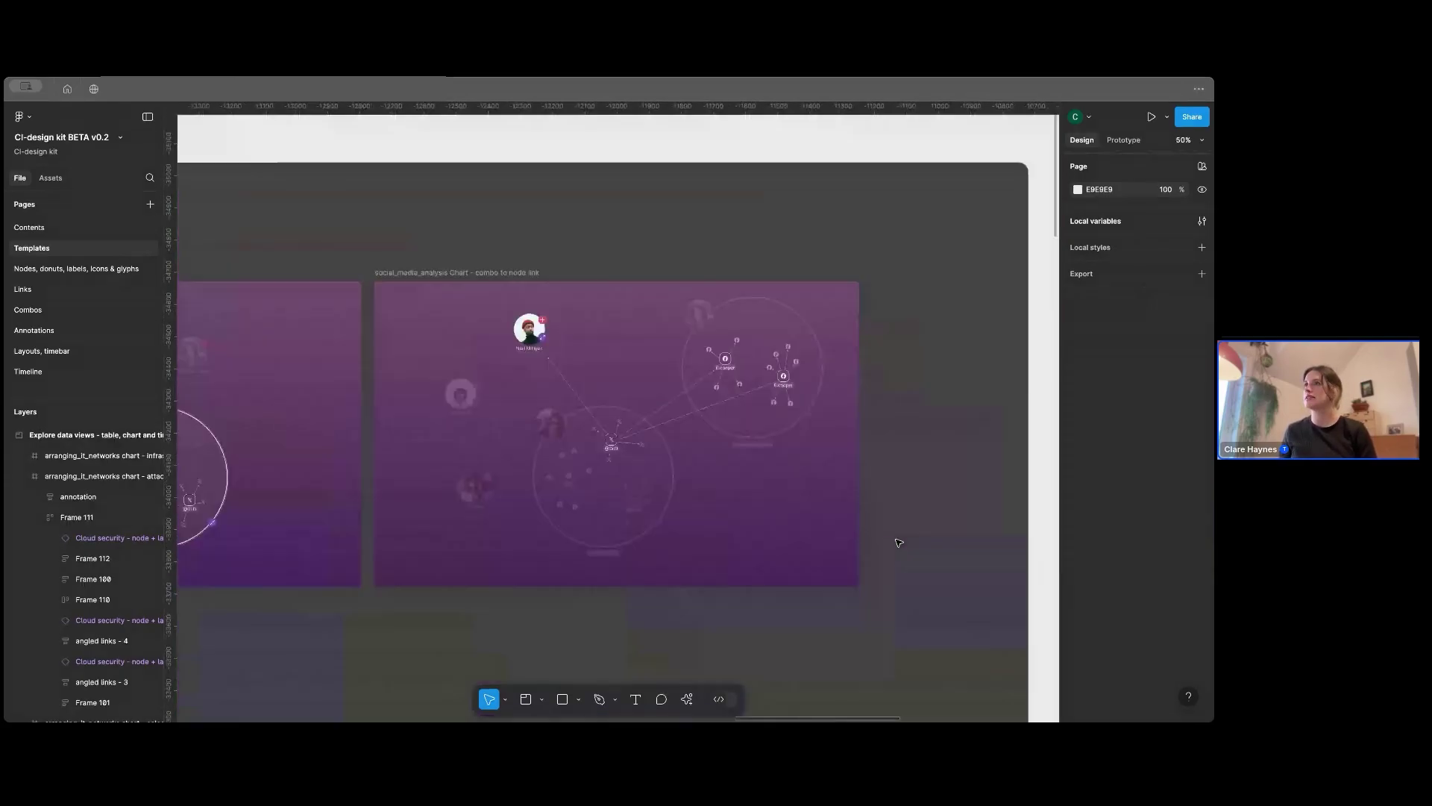
pyautogui.hscroll(-10, 575, 473)
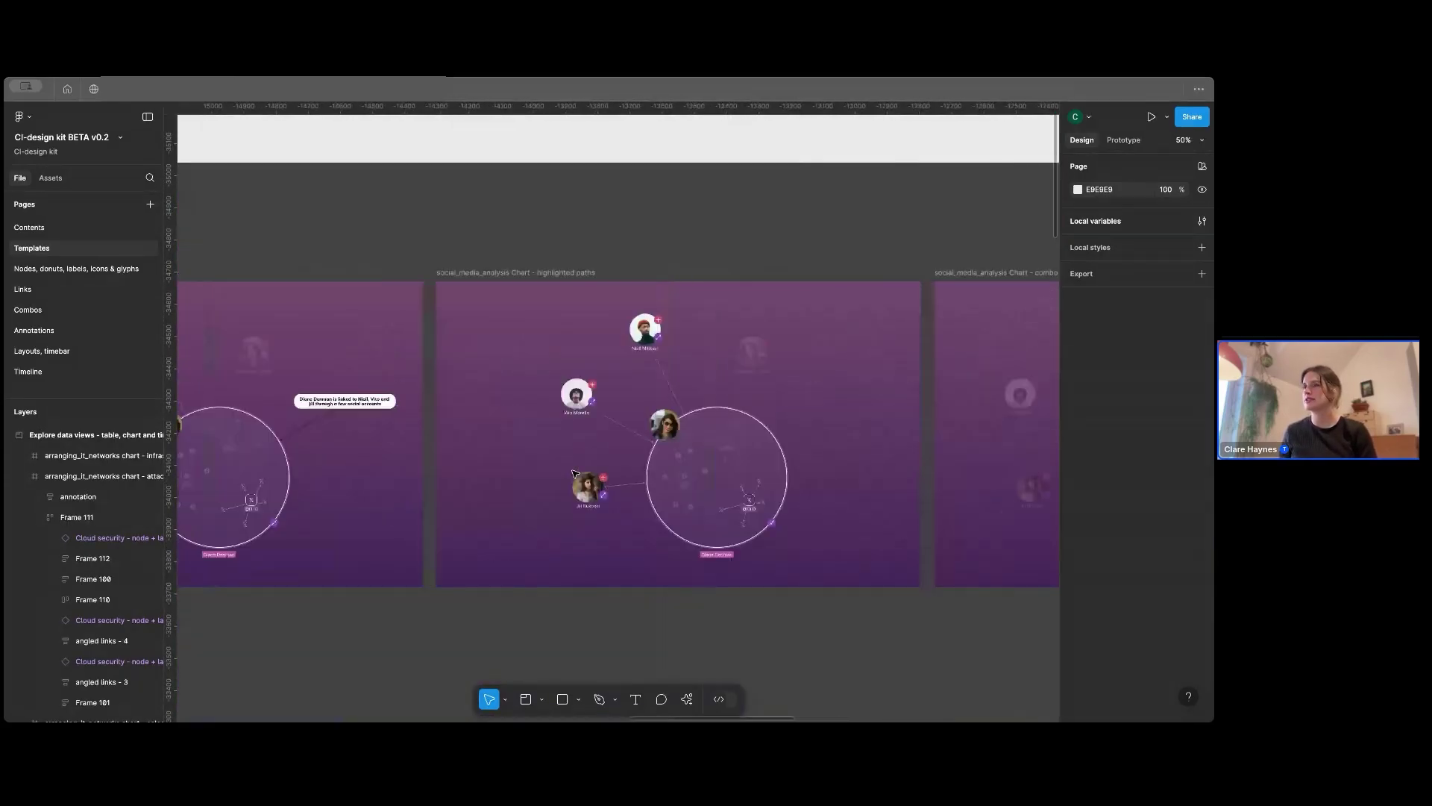
pyautogui.hscroll(-15, 575, 473)
pyautogui.hscroll(-15, 575, 474)
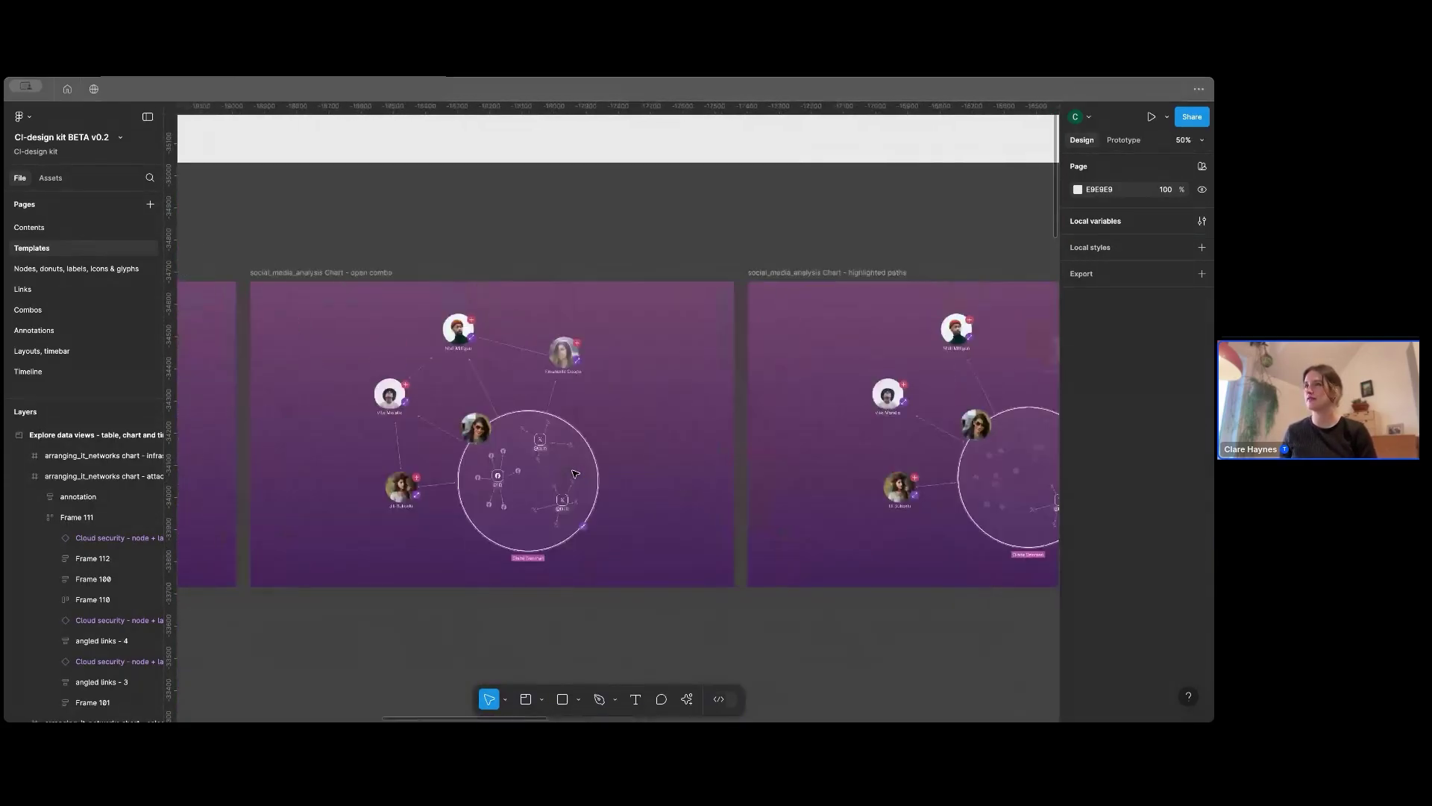
pyautogui.hscroll(-10, 576, 474)
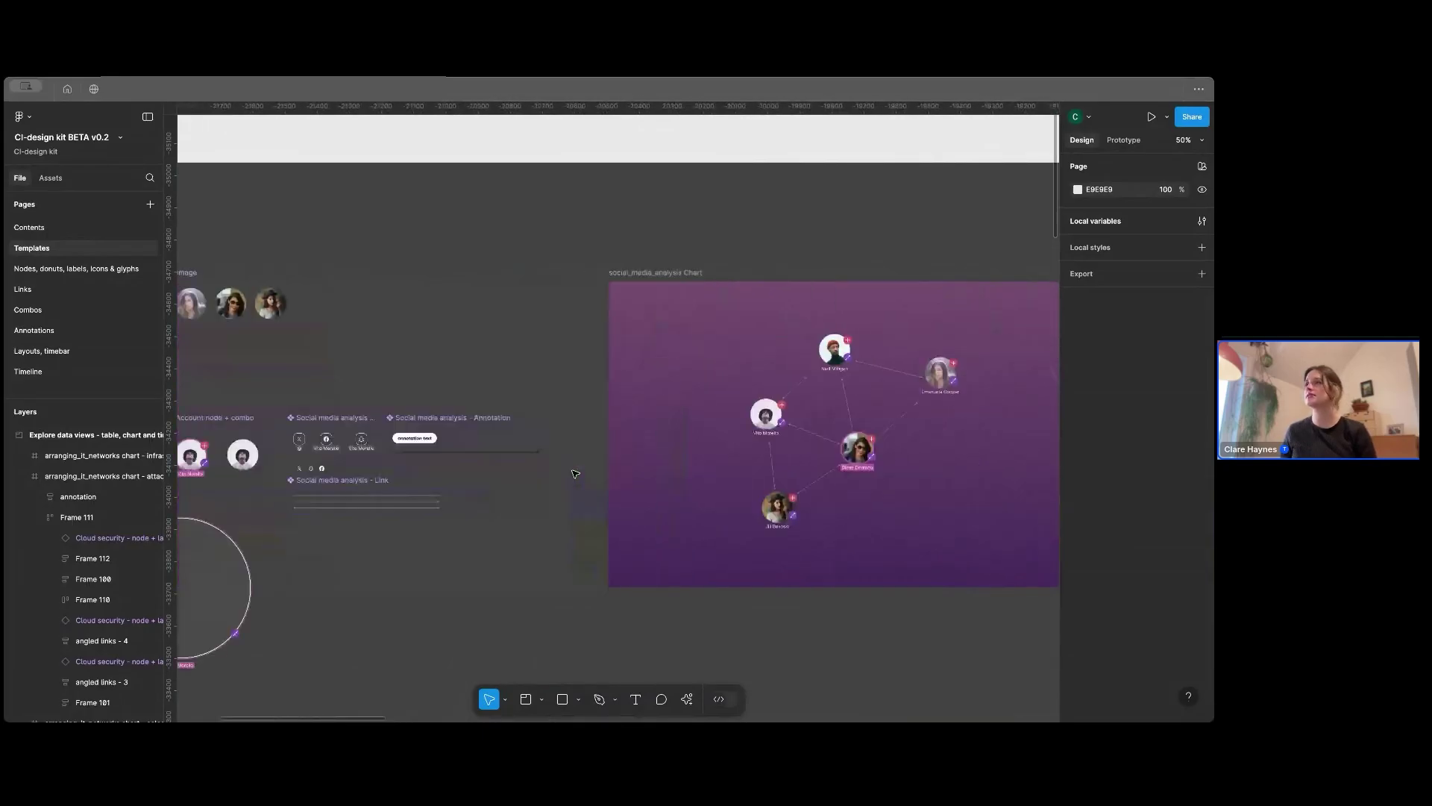
pyautogui.scroll(5, 575, 474)
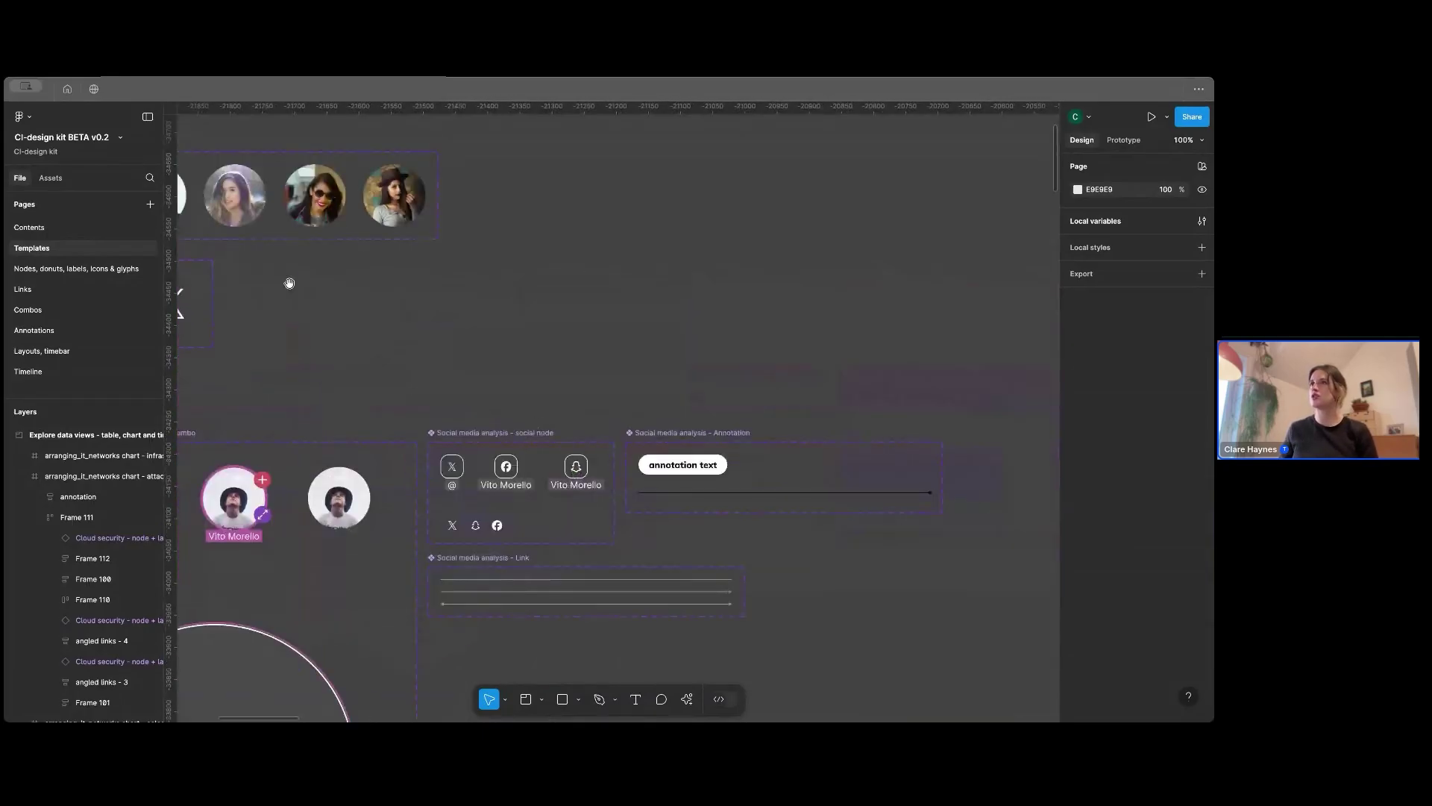
# Step: Recolour the add nodes glyph variant's fill to green 13BF76
pyautogui.hscroll(-5, 649, 300)
pyautogui.click(427, 399)
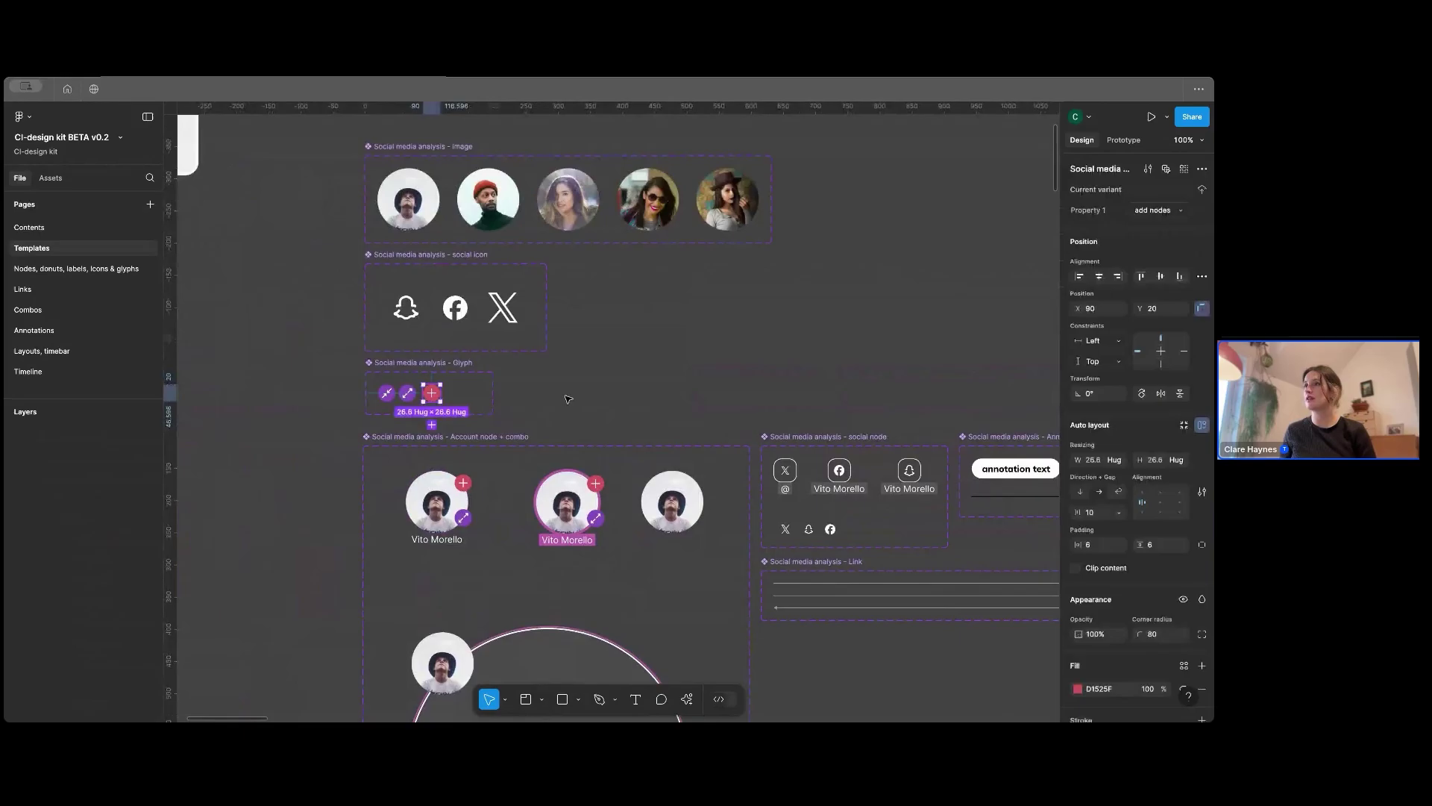
pyautogui.click(1079, 695)
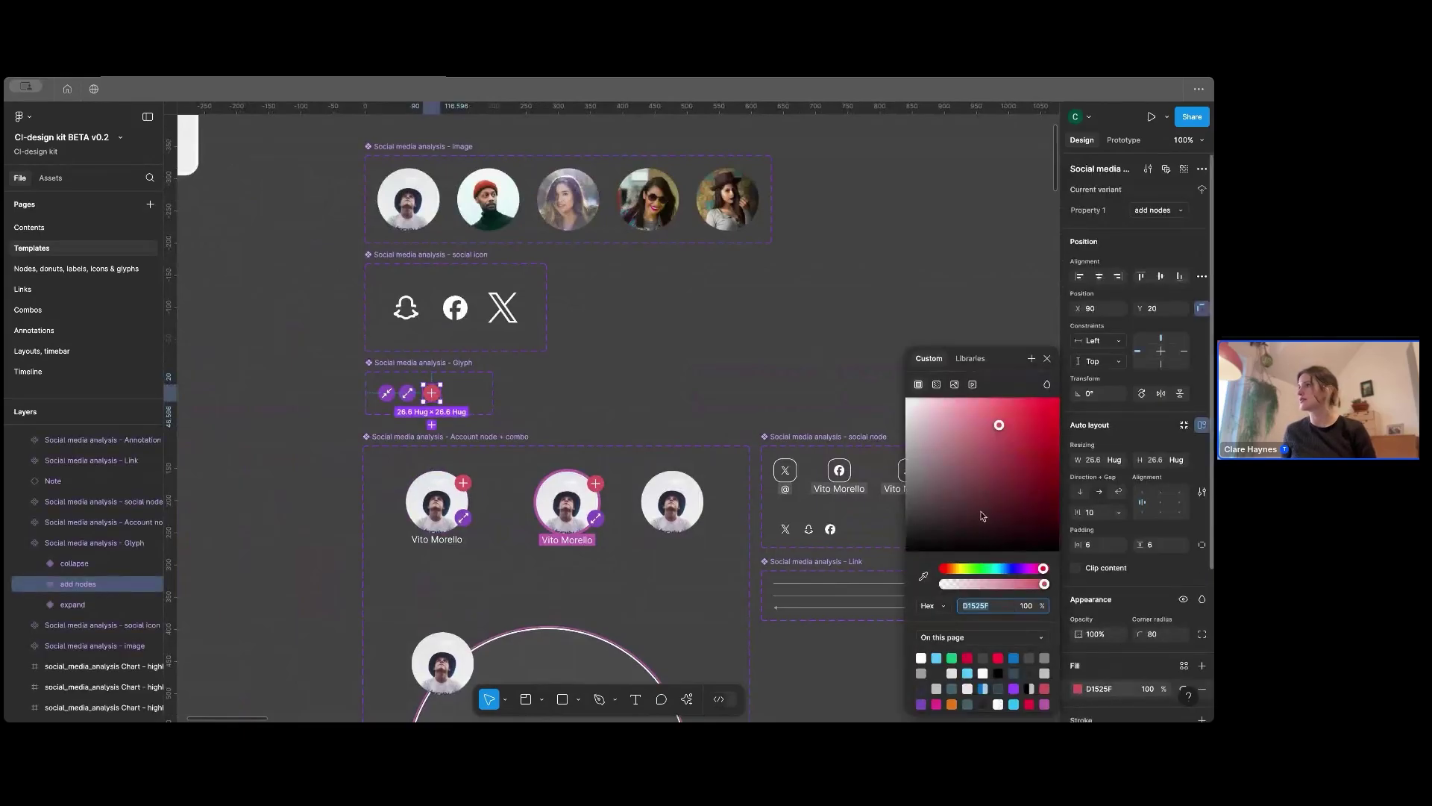
pyautogui.click(951, 658)
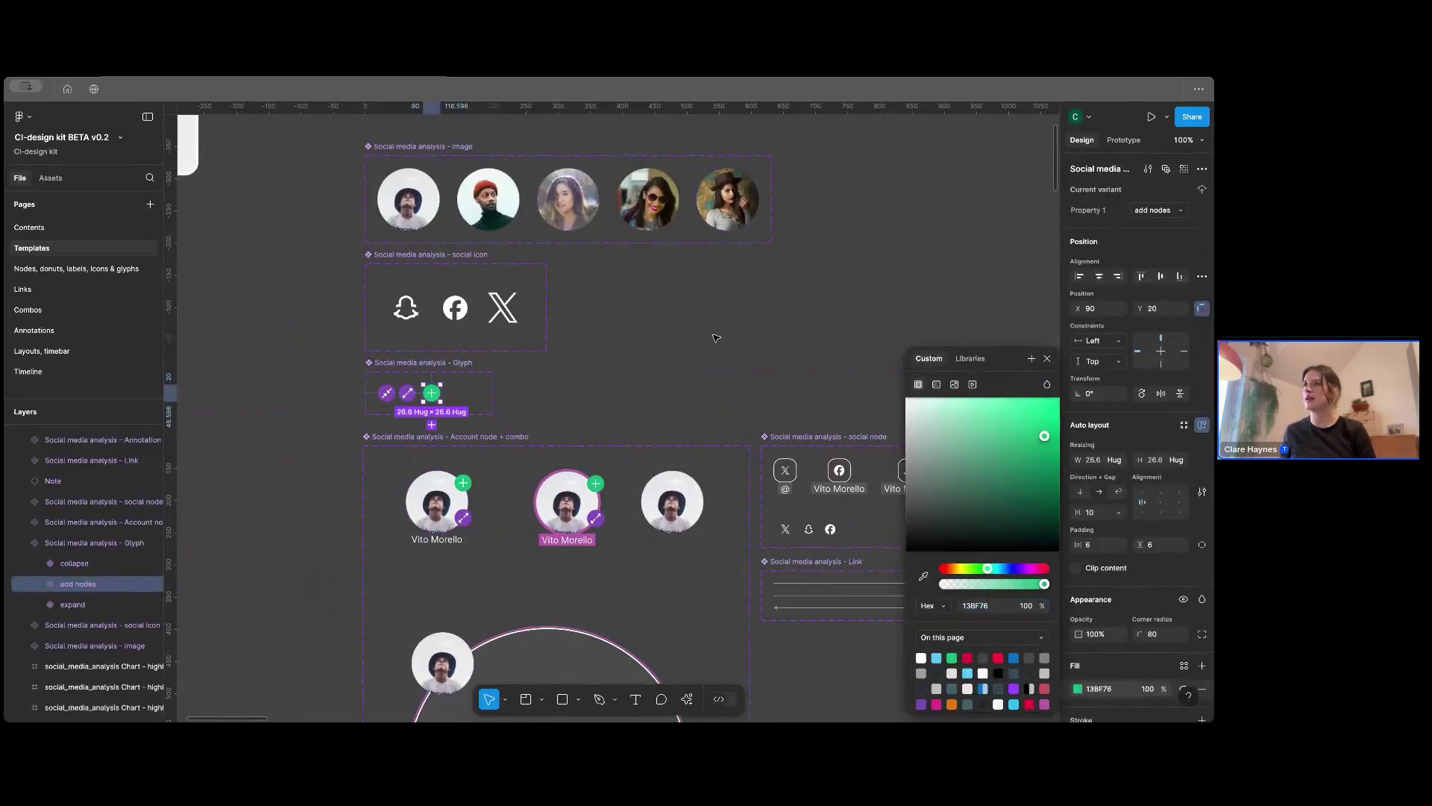
pyautogui.click(717, 338)
# Step: Zoom out over the whole social media chart and pan down toward arranging_it_networks
pyautogui.hscroll(10, 746, 350)
pyautogui.hscroll(10, 782, 362)
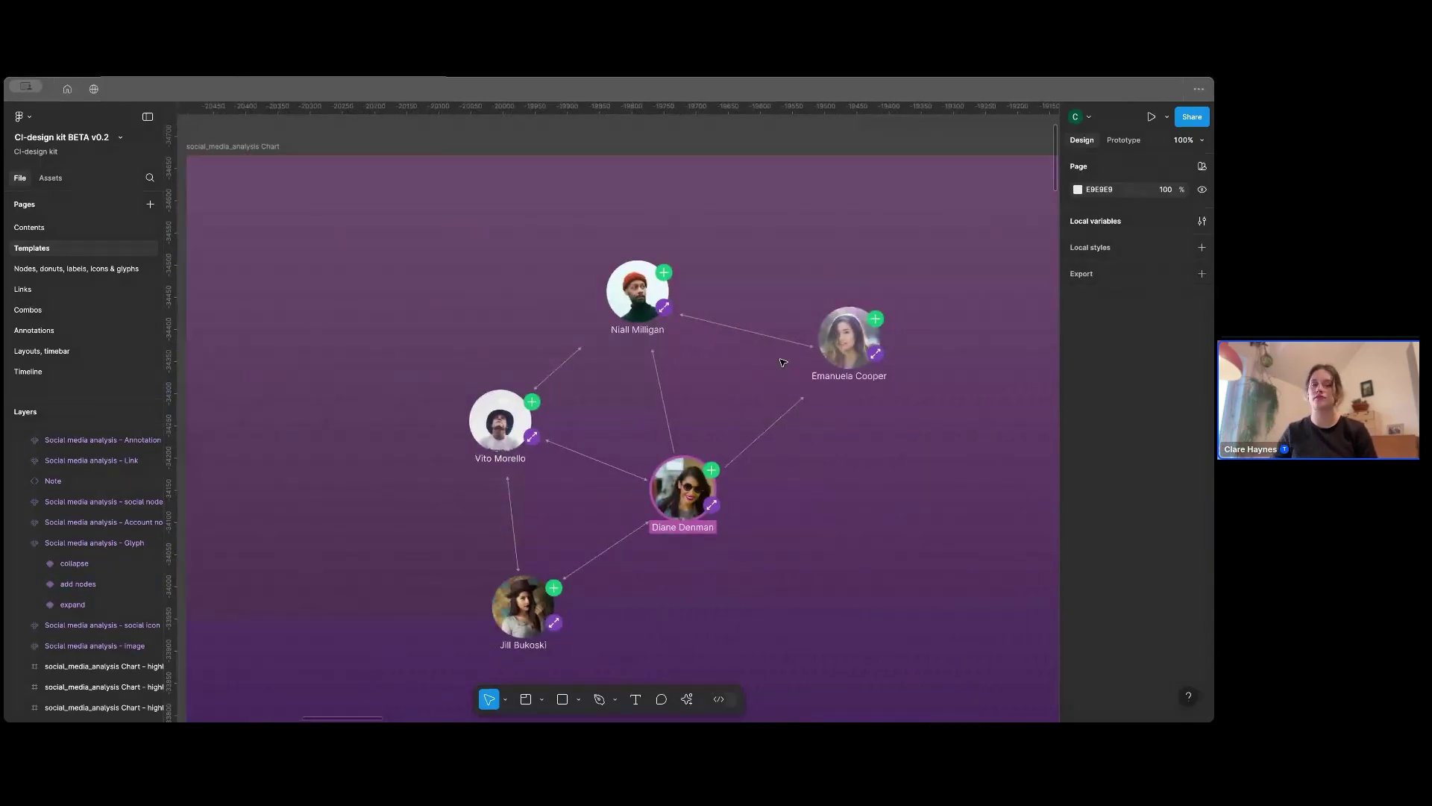
pyautogui.press('-')
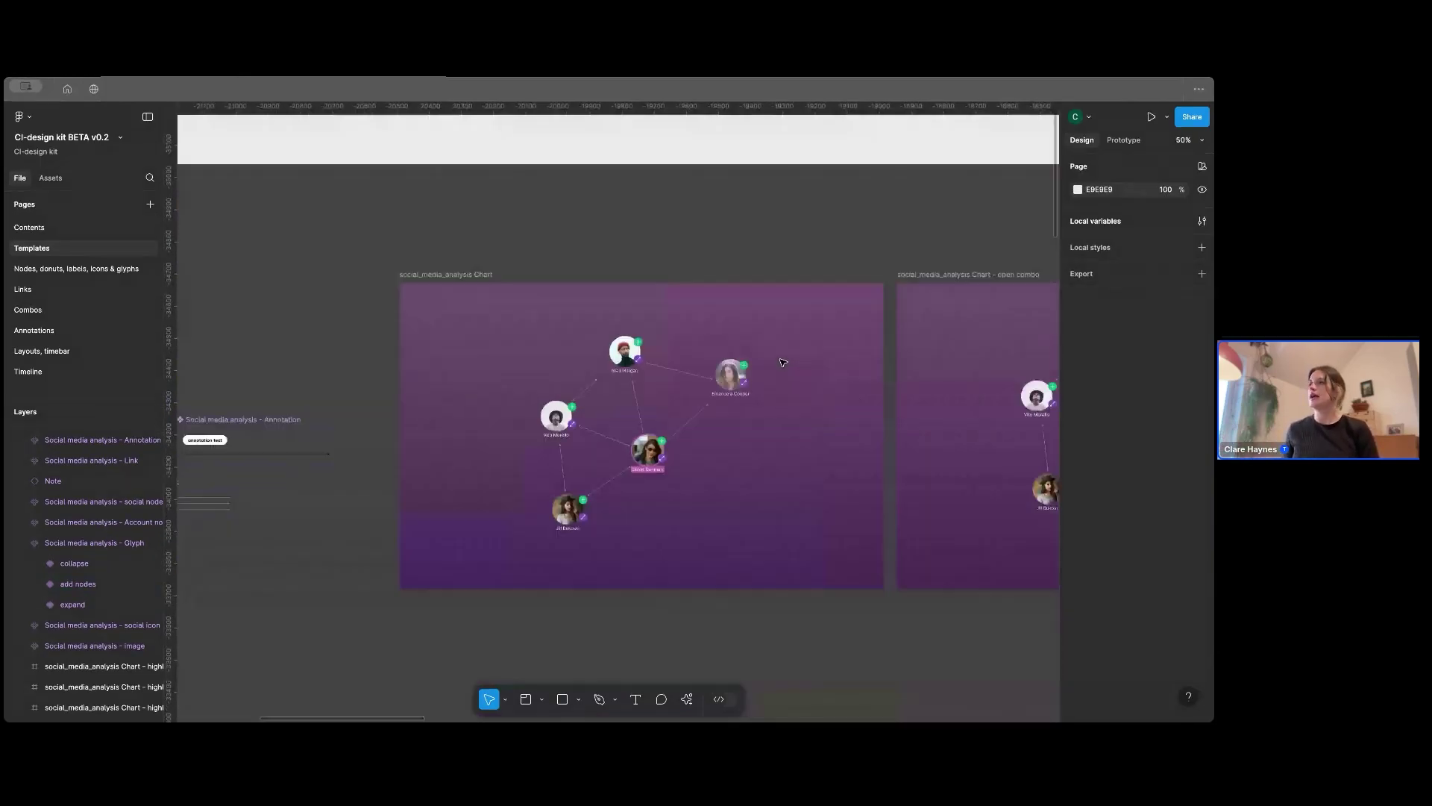
pyautogui.hscroll(-5, 672, 490)
pyautogui.scroll(-3, 672, 490)
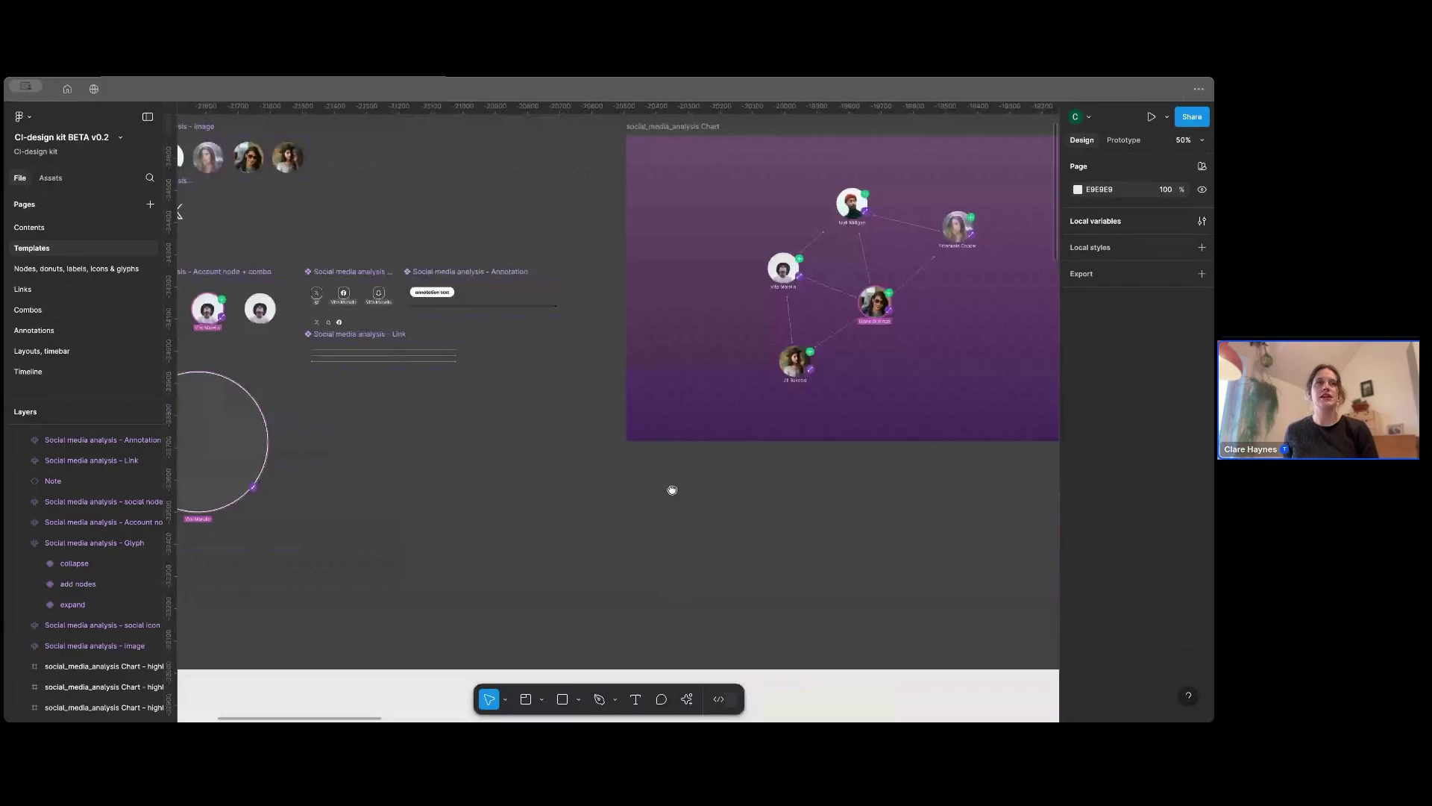
pyautogui.moveTo(672, 490); pyautogui.dragTo(678, 499)
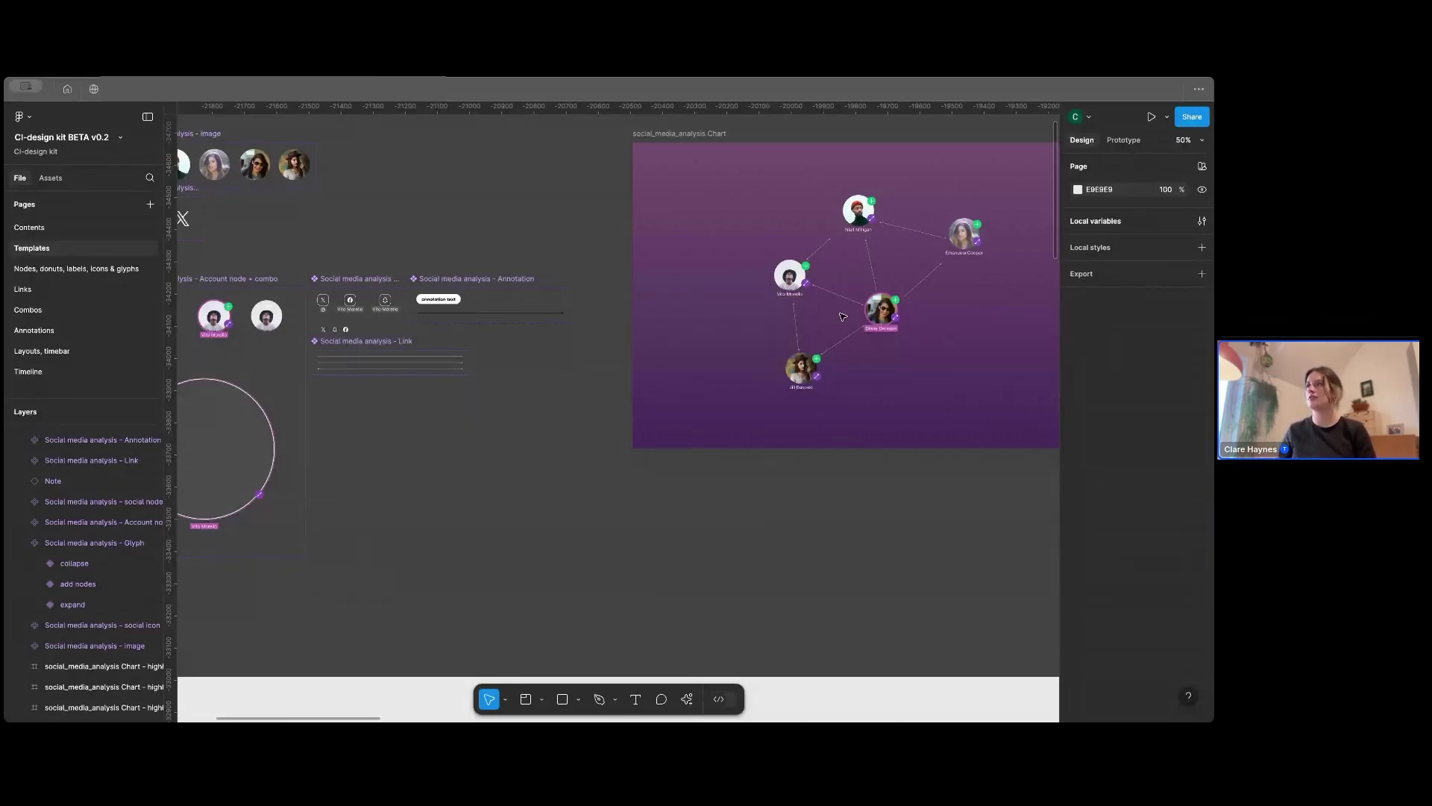
pyautogui.scroll(-5, 492, 533)
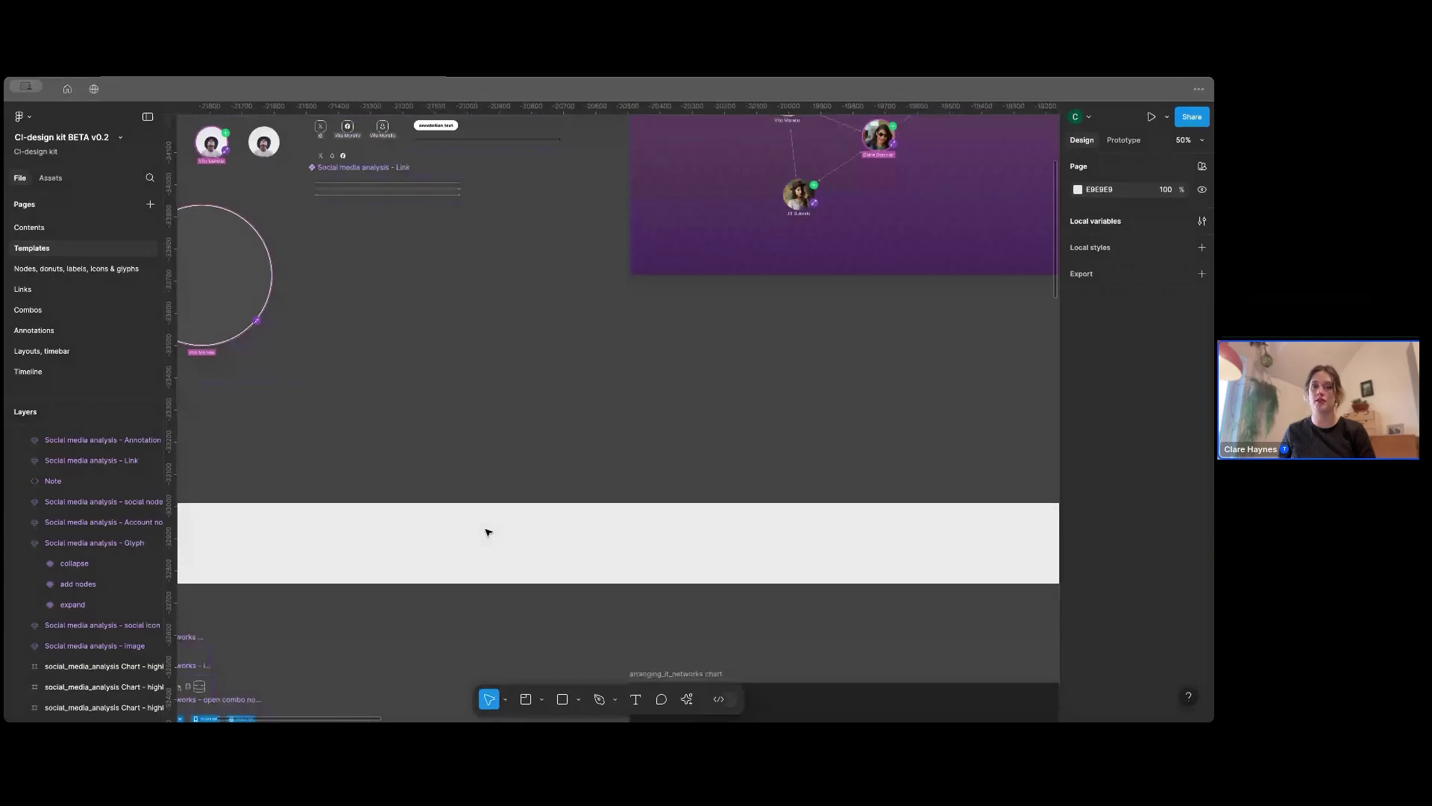
# Step: Scroll down to the Arranging IT networks chart and zoom in on it
pyautogui.scroll(-7, 487, 531)
pyautogui.scroll(-5, 488, 532)
pyautogui.hscroll(-5, 488, 532)
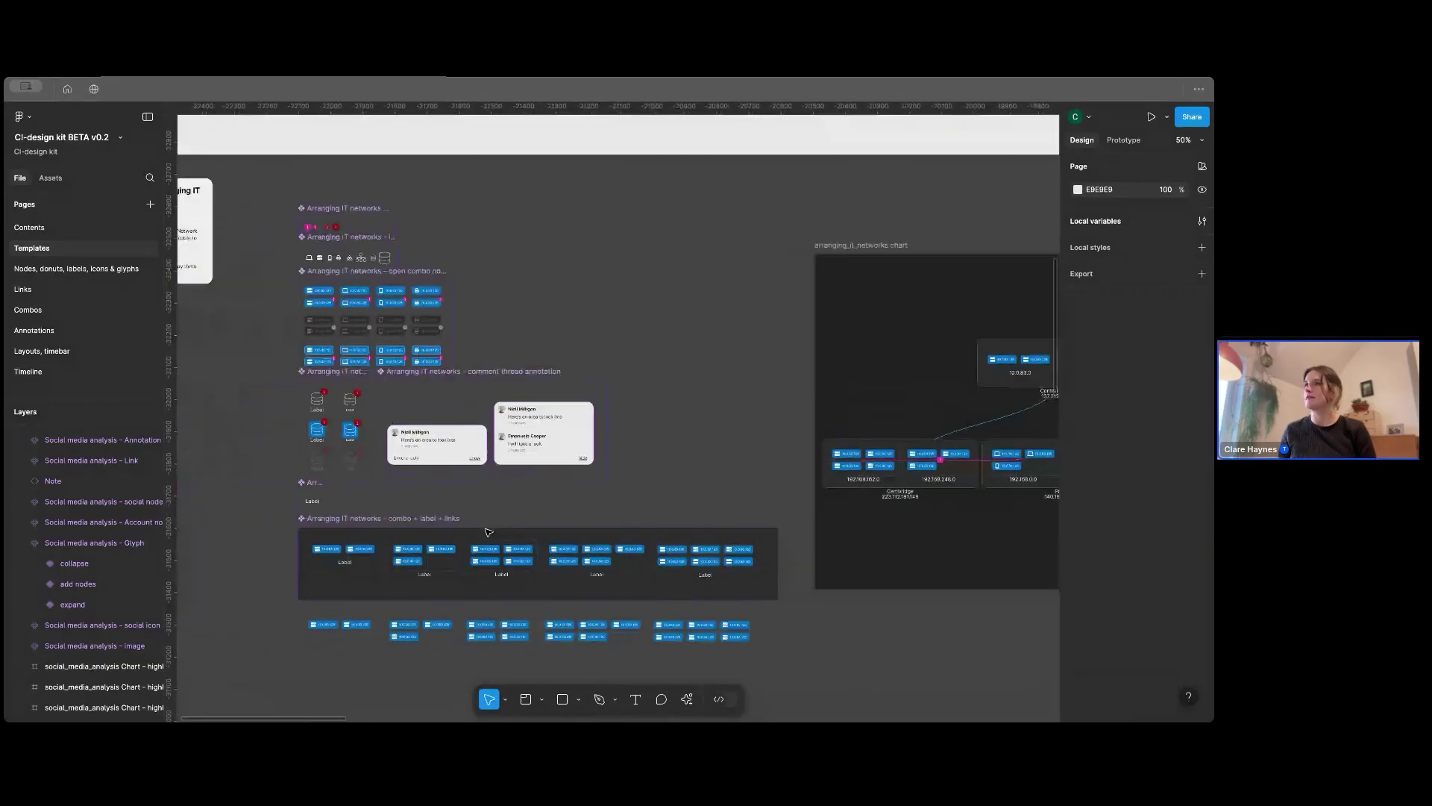
pyautogui.hscroll(8, 489, 531)
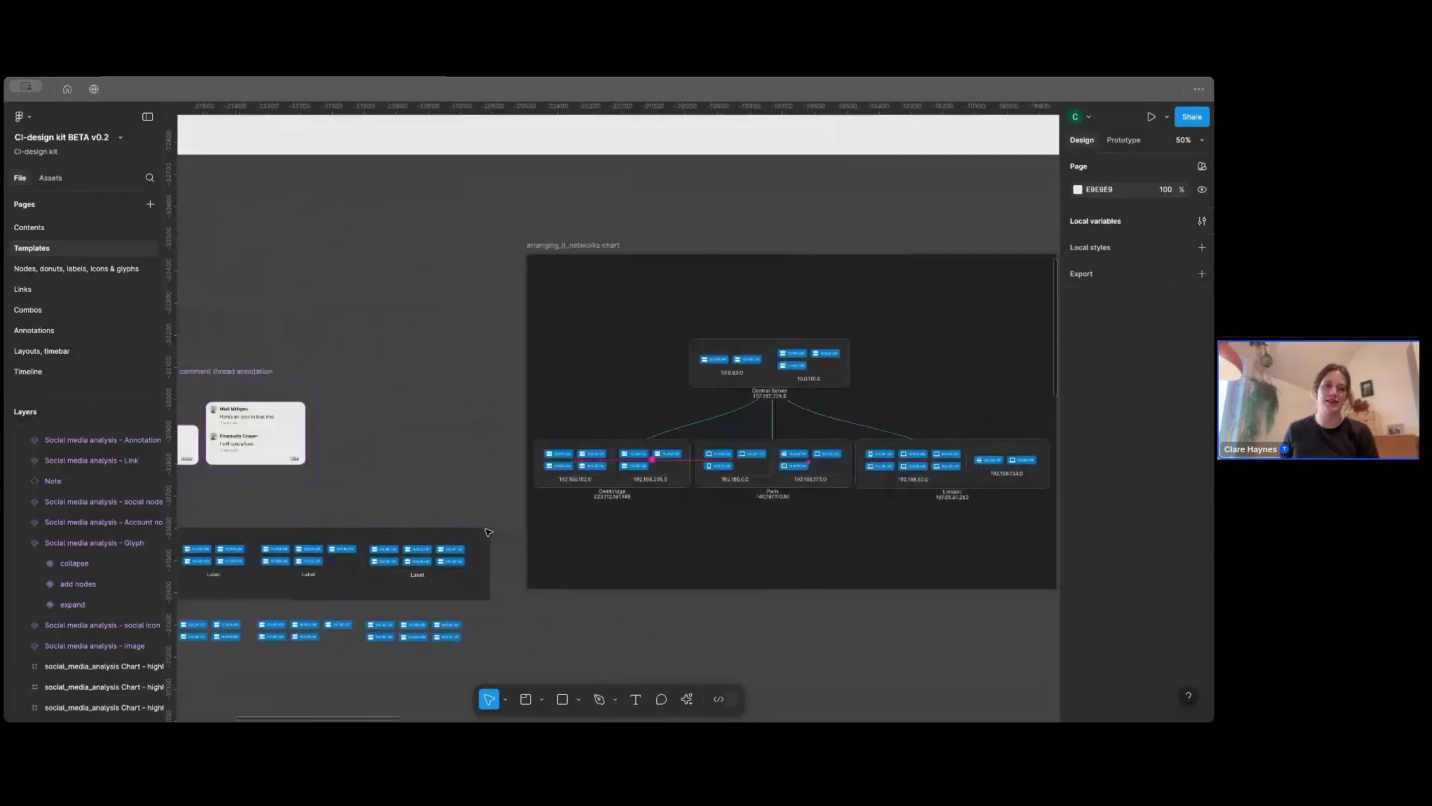
pyautogui.hotkey('shift', '0')
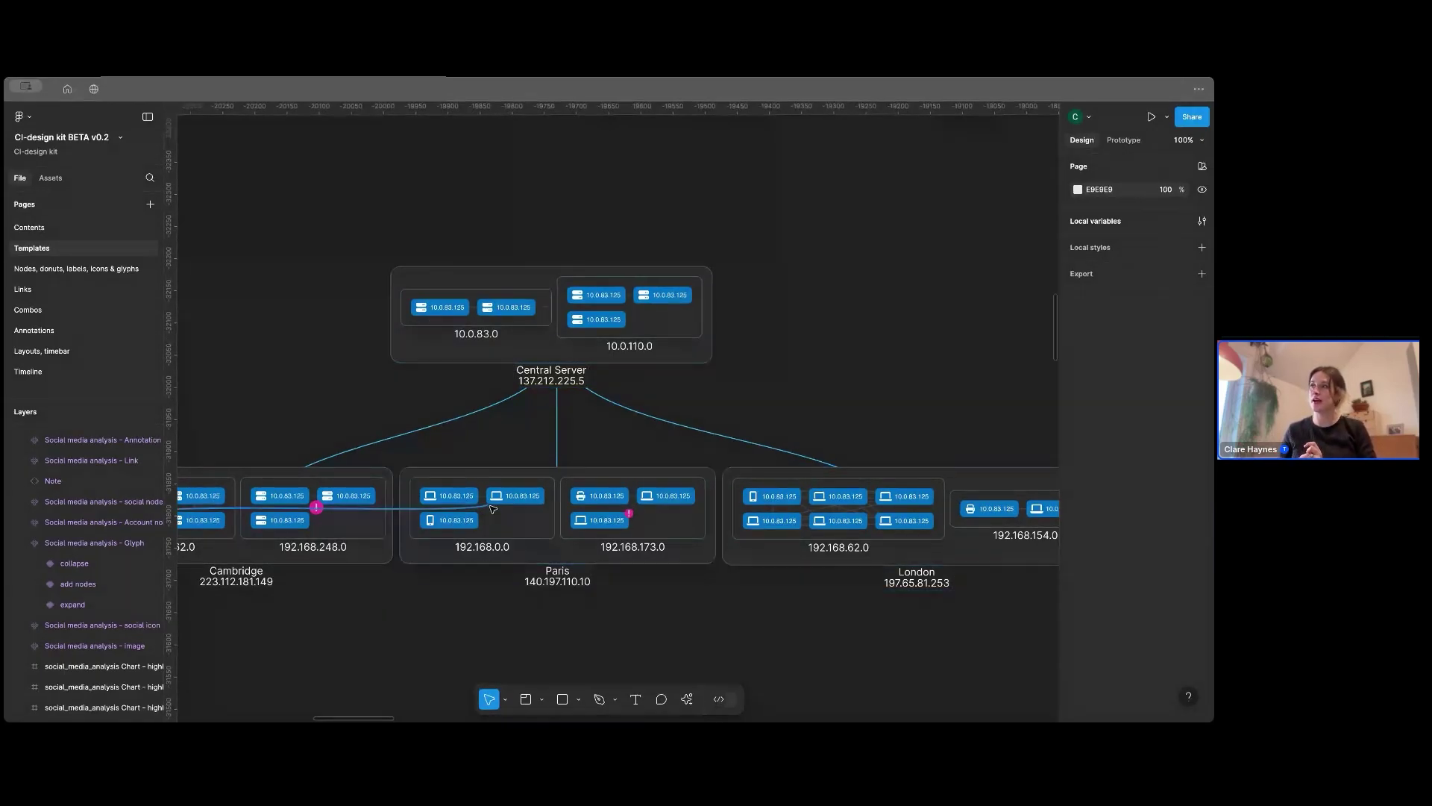
pyautogui.hscroll(5, 492, 509)
pyautogui.hscroll(7, 492, 509)
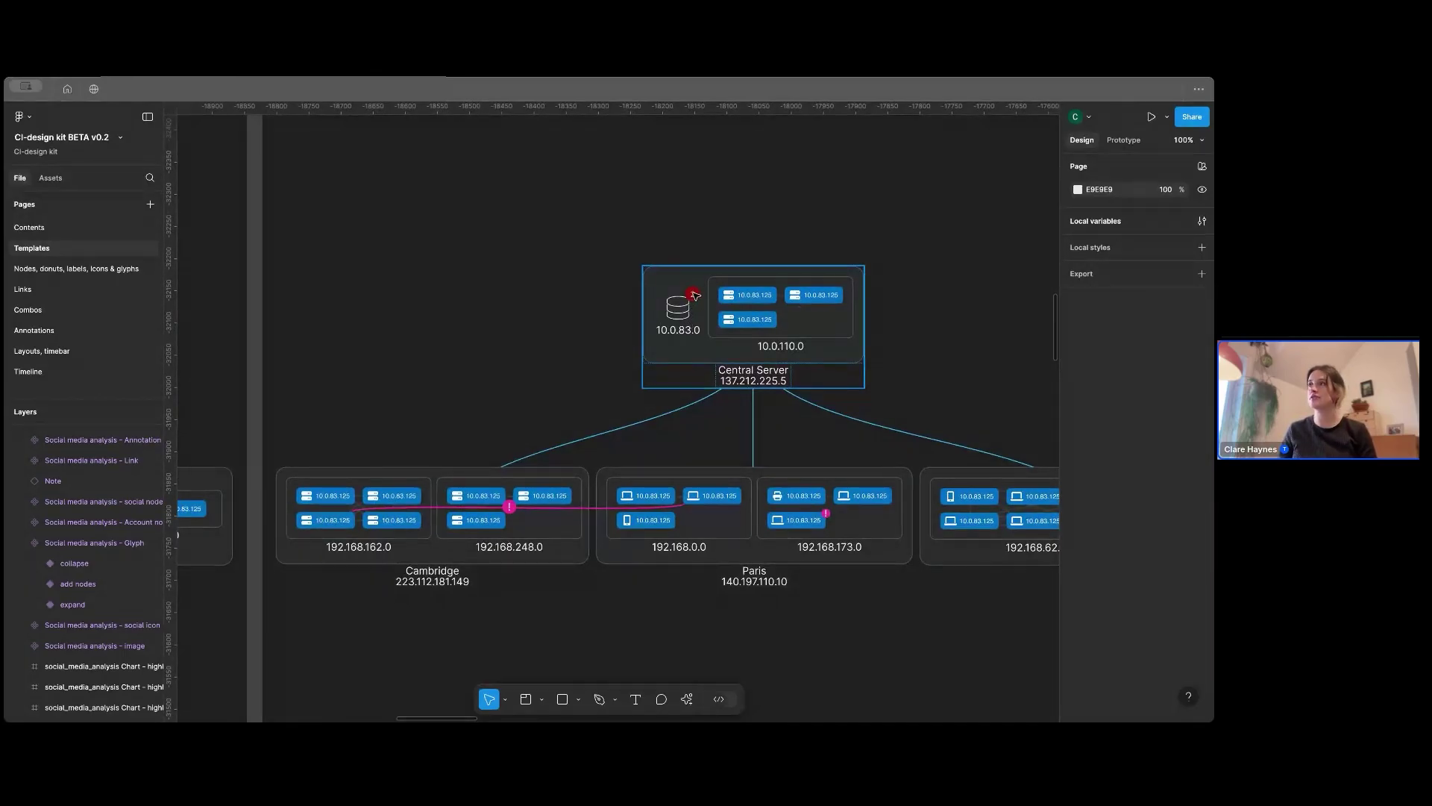
# Step: Pan across the networks frames, zooming in on the London devices, then out to the highlighted links chart
pyautogui.scroll(-5, 695, 297)
pyautogui.hscroll(10, 698, 297)
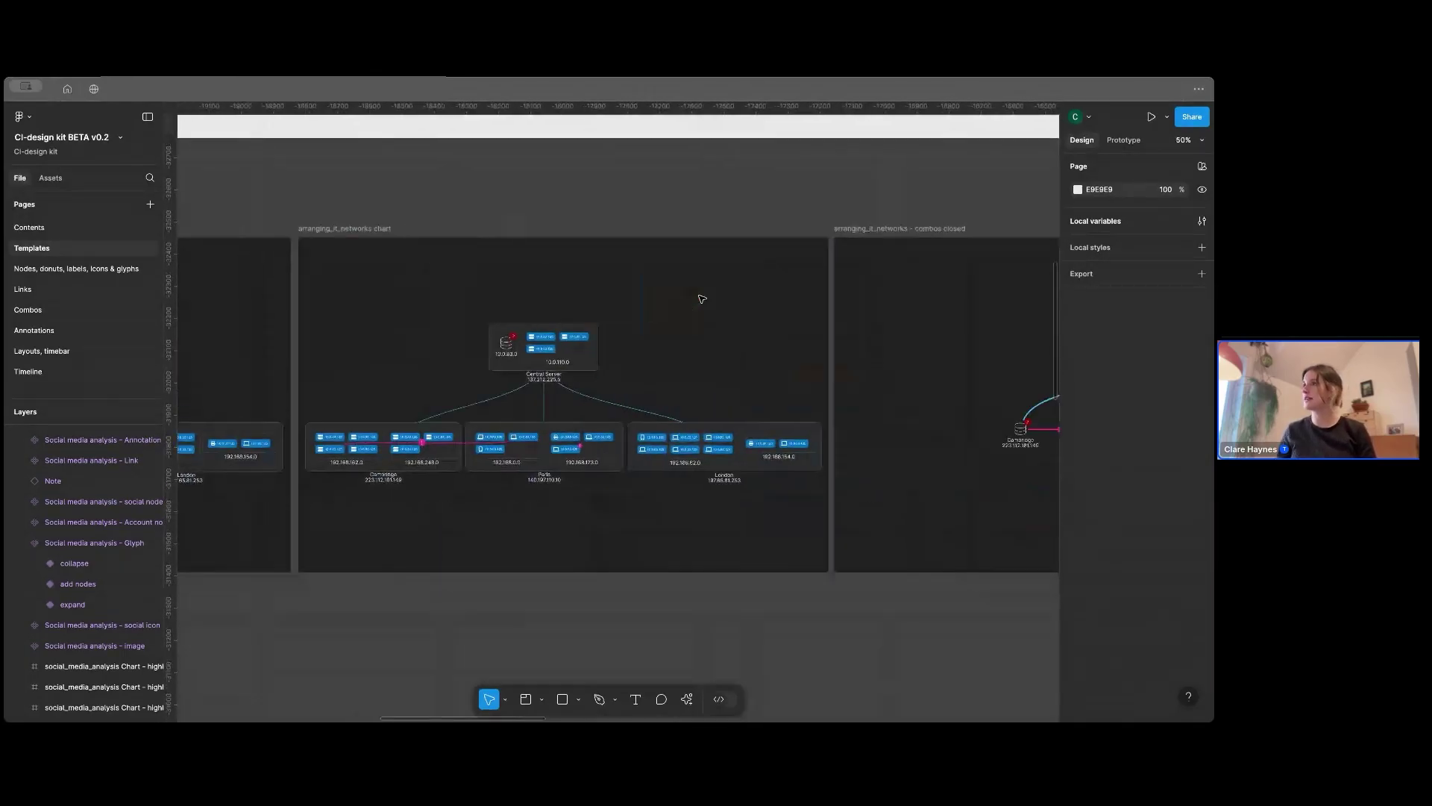
pyautogui.hscroll(10, 701, 298)
pyautogui.hscroll(-20, 705, 299)
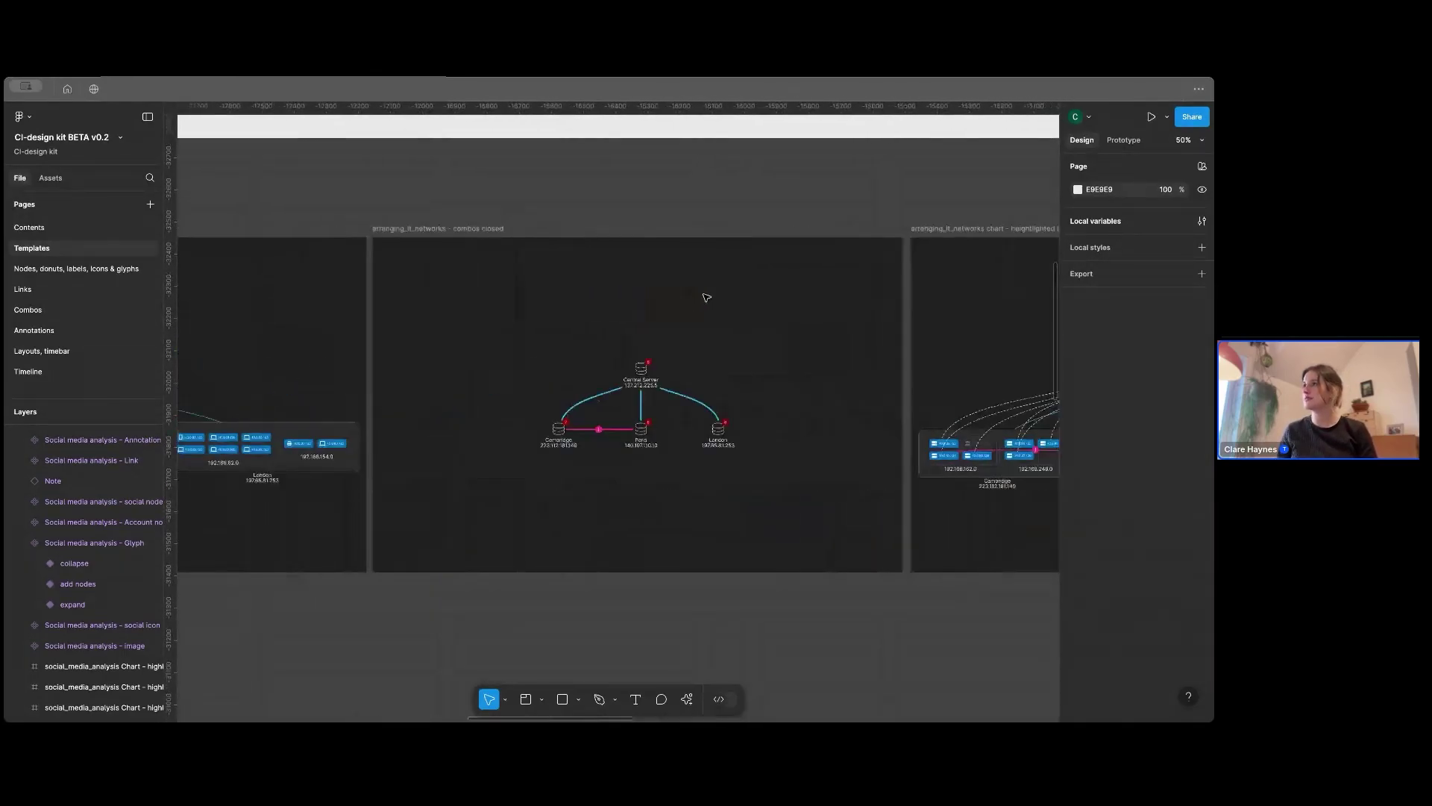
pyautogui.hscroll(20, 708, 298)
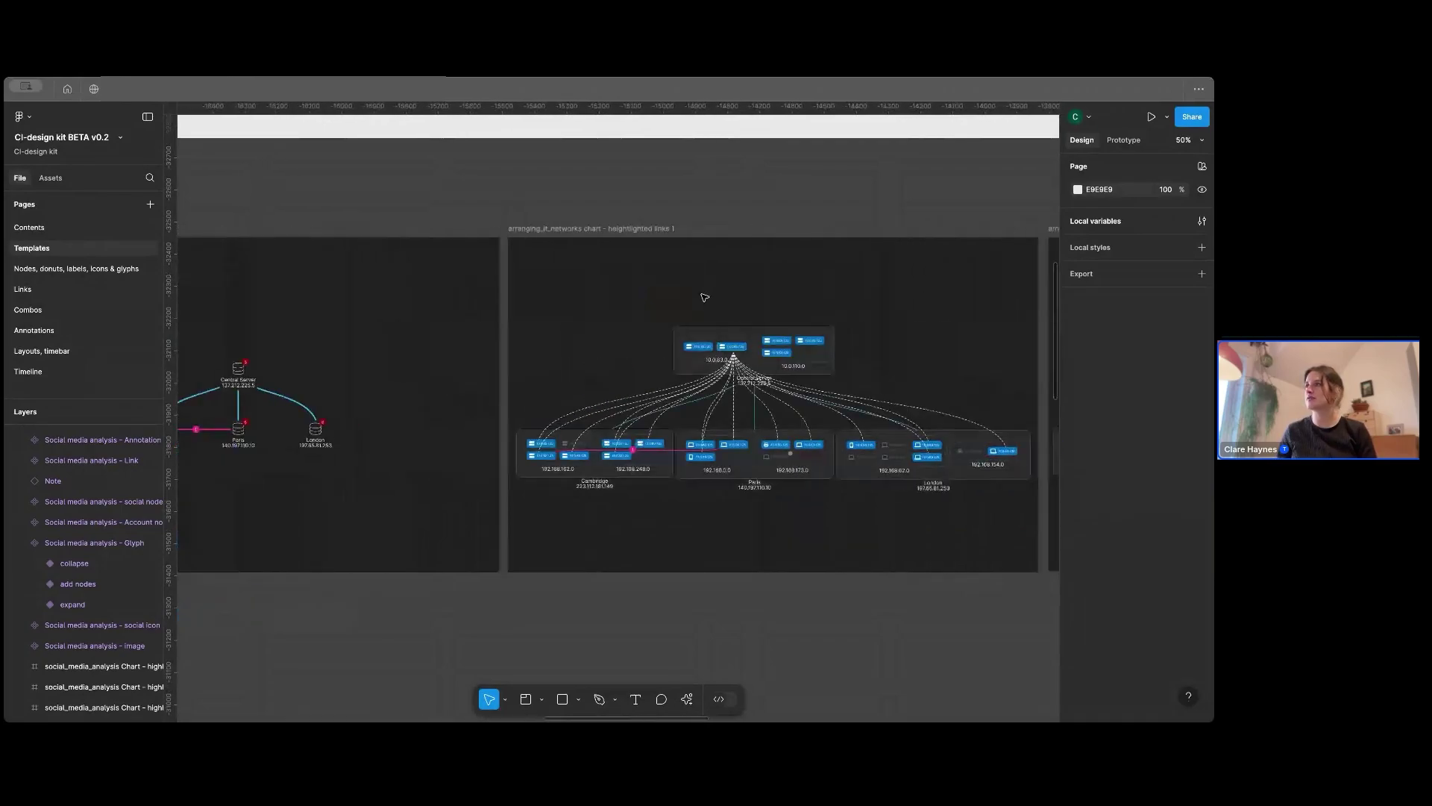
pyautogui.hscroll(5, 644, 350)
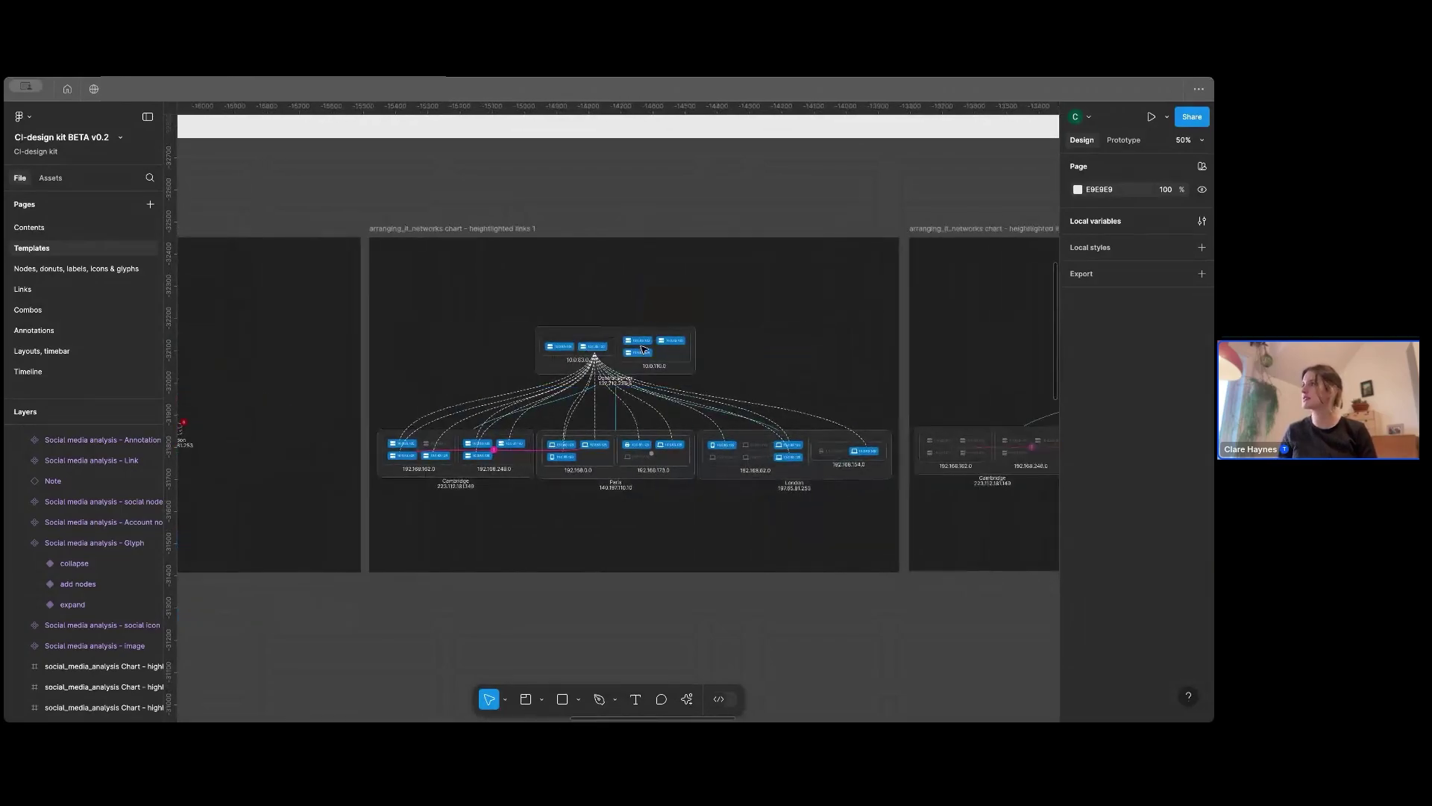
pyautogui.hscroll(1, 644, 350)
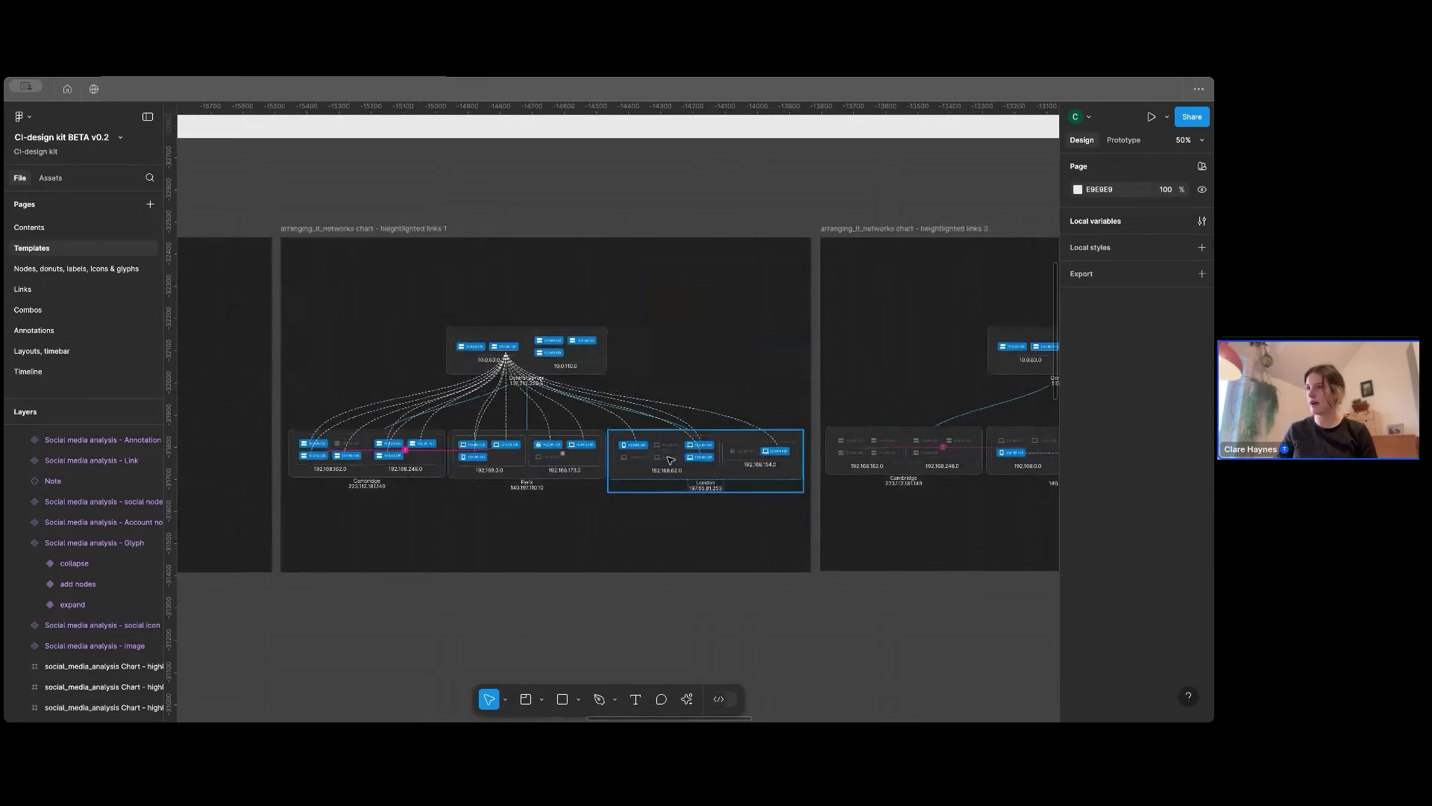
pyautogui.hotkey('shift', '0')
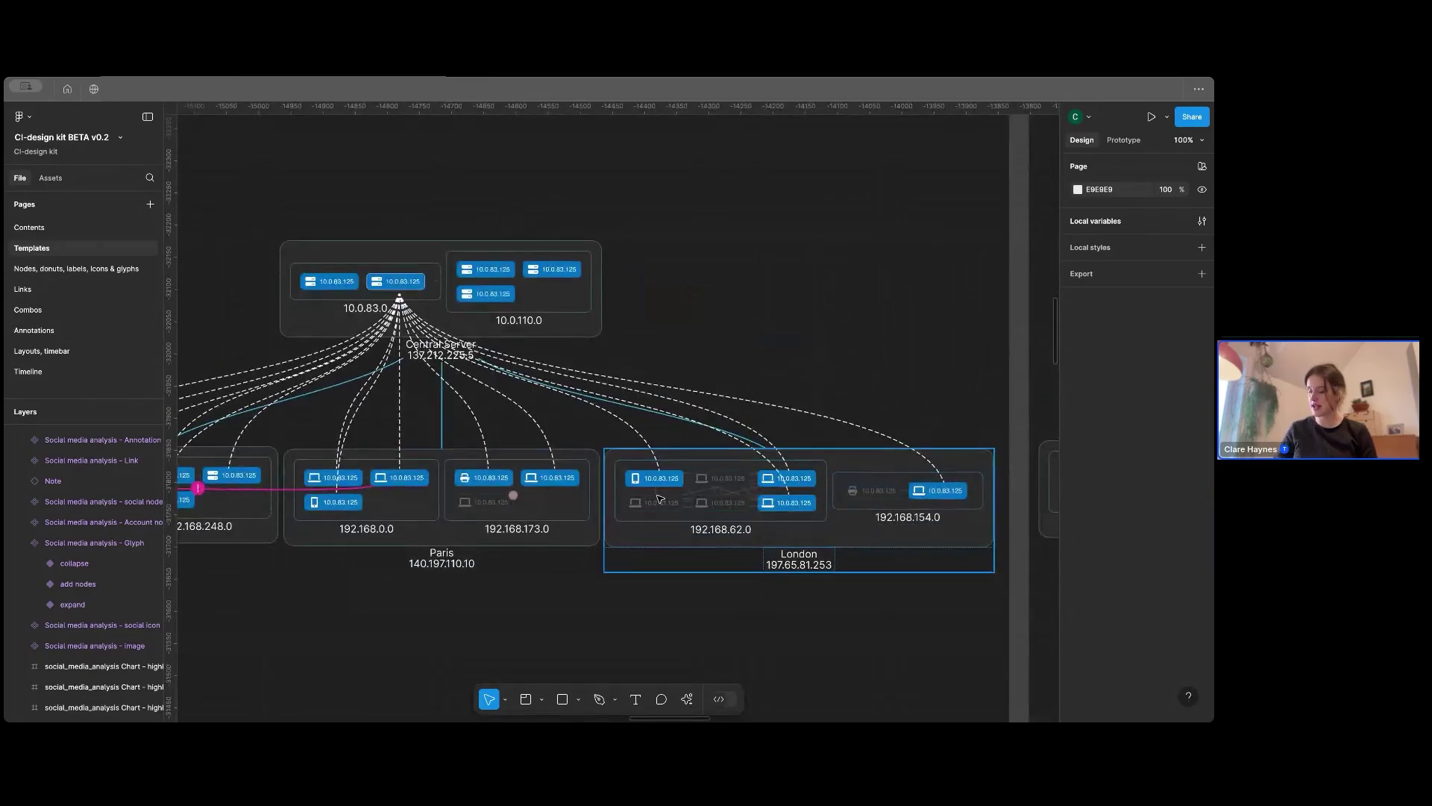
pyautogui.press('-')
# Step: Scroll left and down toward the Explore data views template
pyautogui.hscroll(-20, 443, 467)
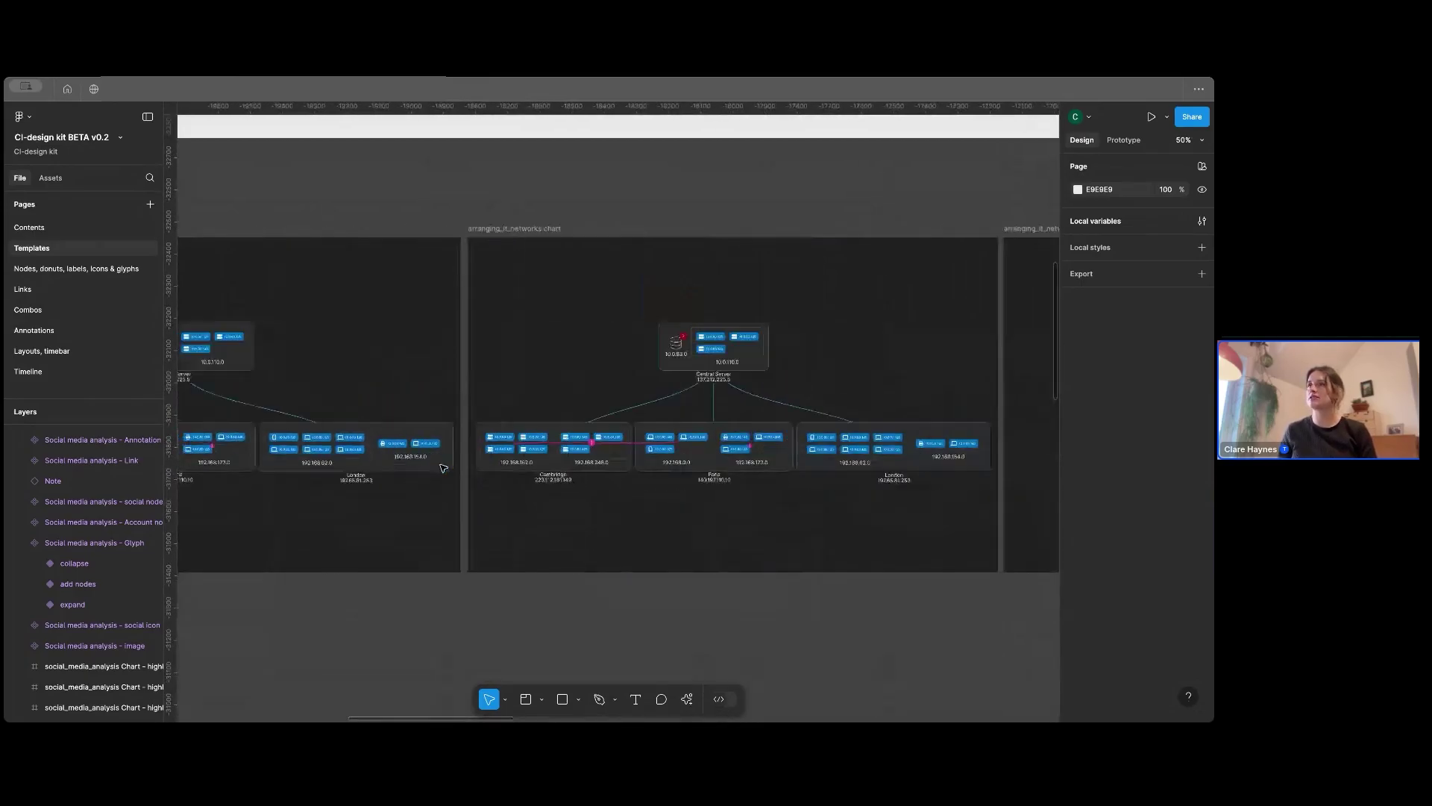
pyautogui.hscroll(-7, 443, 467)
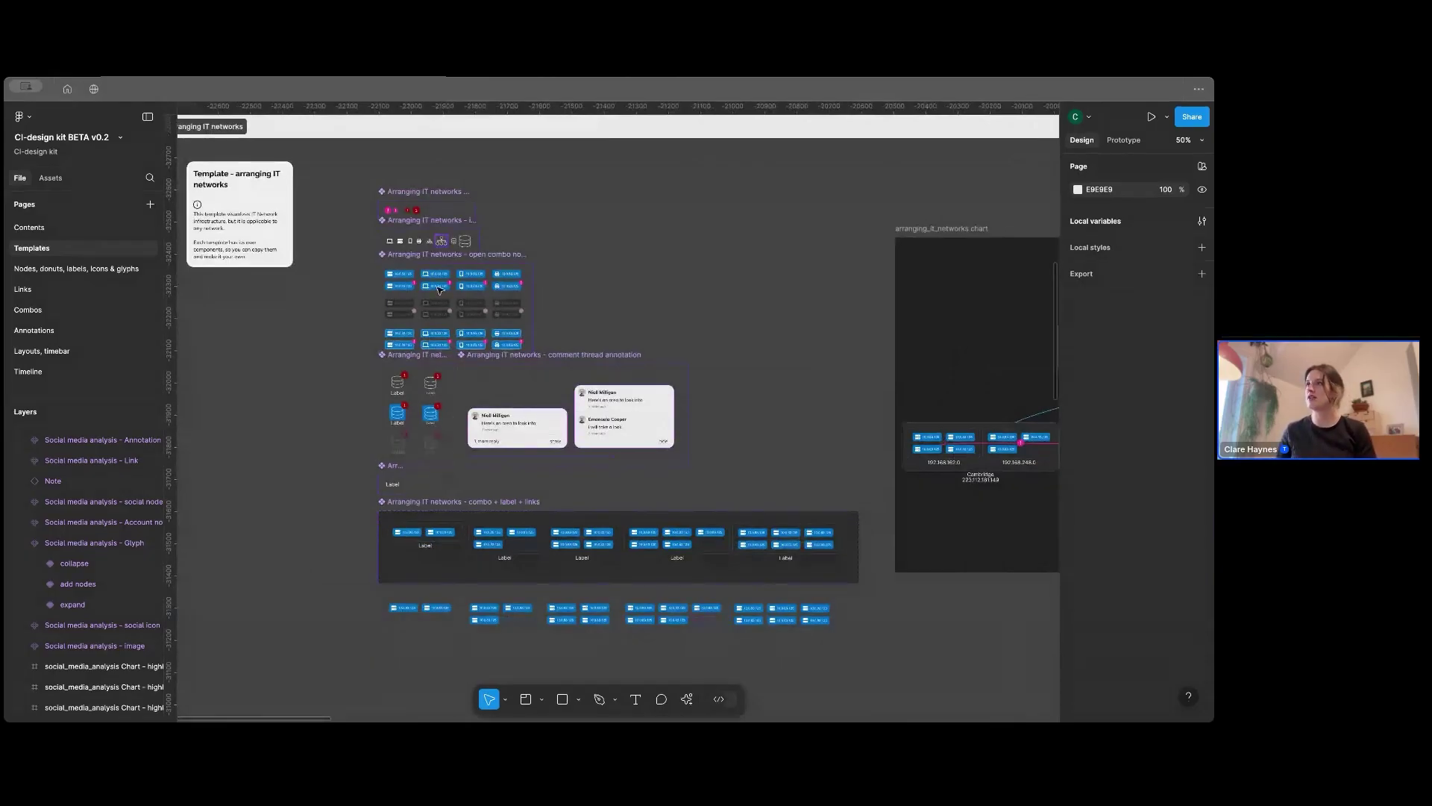
pyautogui.scroll(-1, 785, 423)
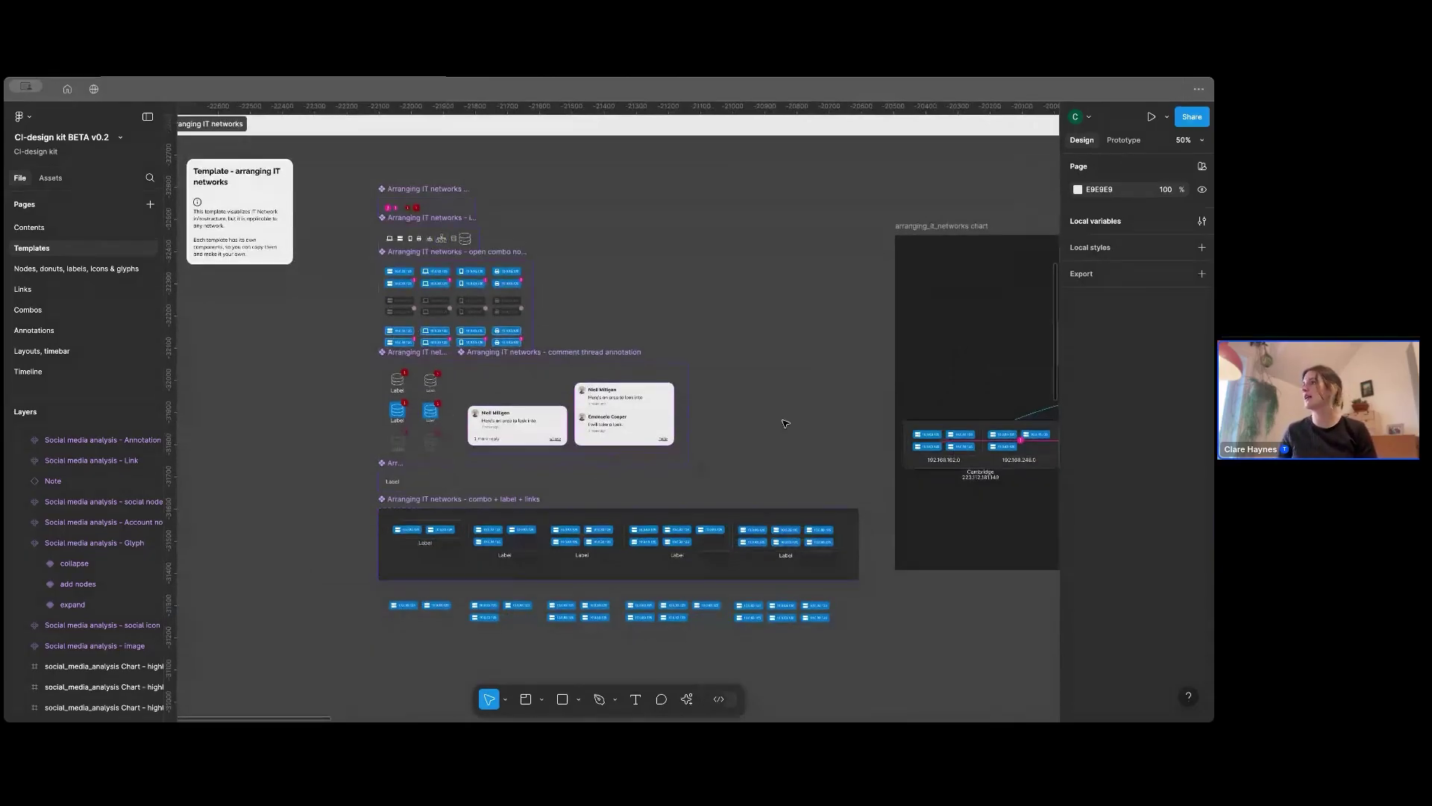
pyautogui.scroll(-1, 786, 423)
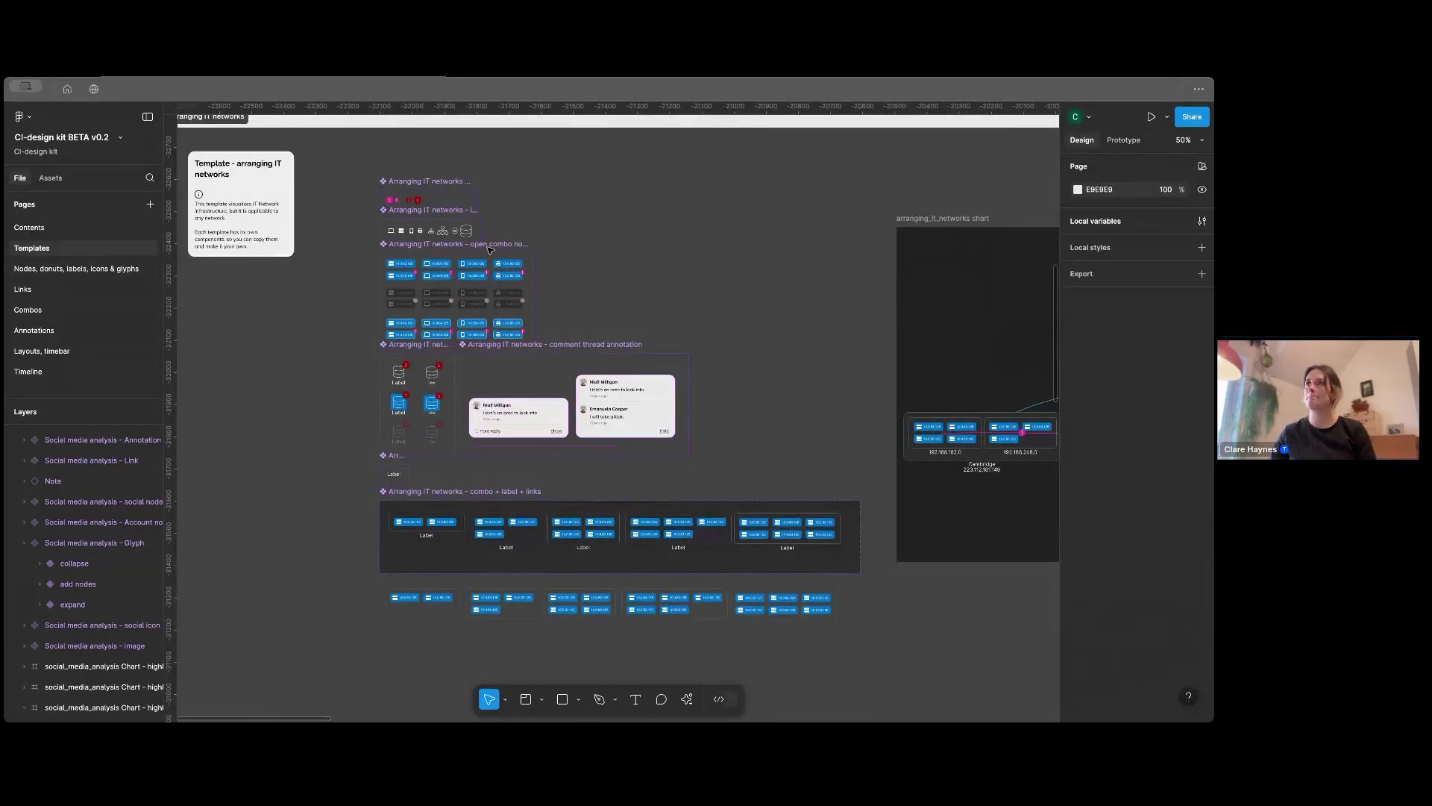
# Step: Scroll to the 'table, chart and timeline – event view 1' frame and zoom out to see it whole
pyautogui.scroll(-10, 705, 257)
pyautogui.scroll(-8, 704, 256)
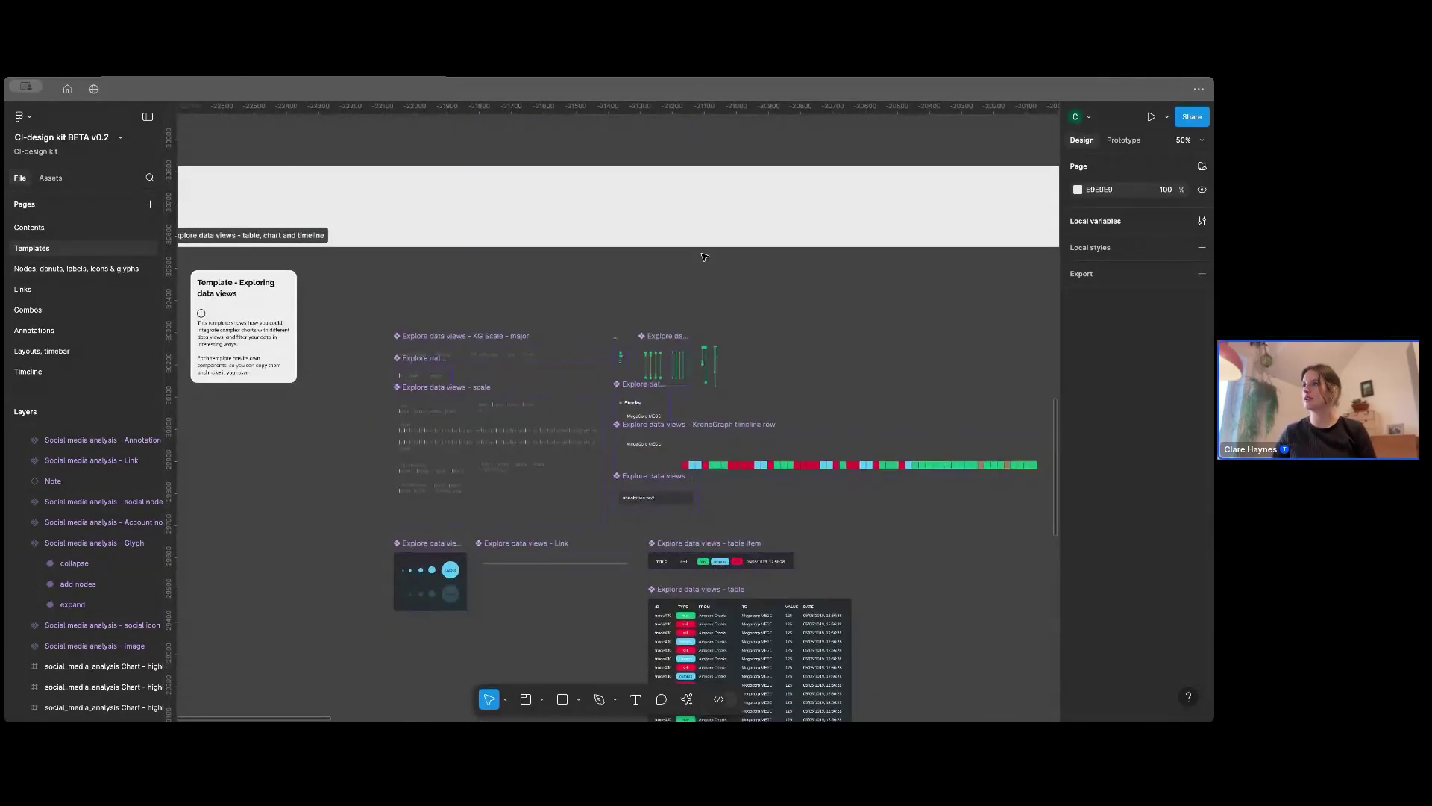
pyautogui.hscroll(10, 704, 257)
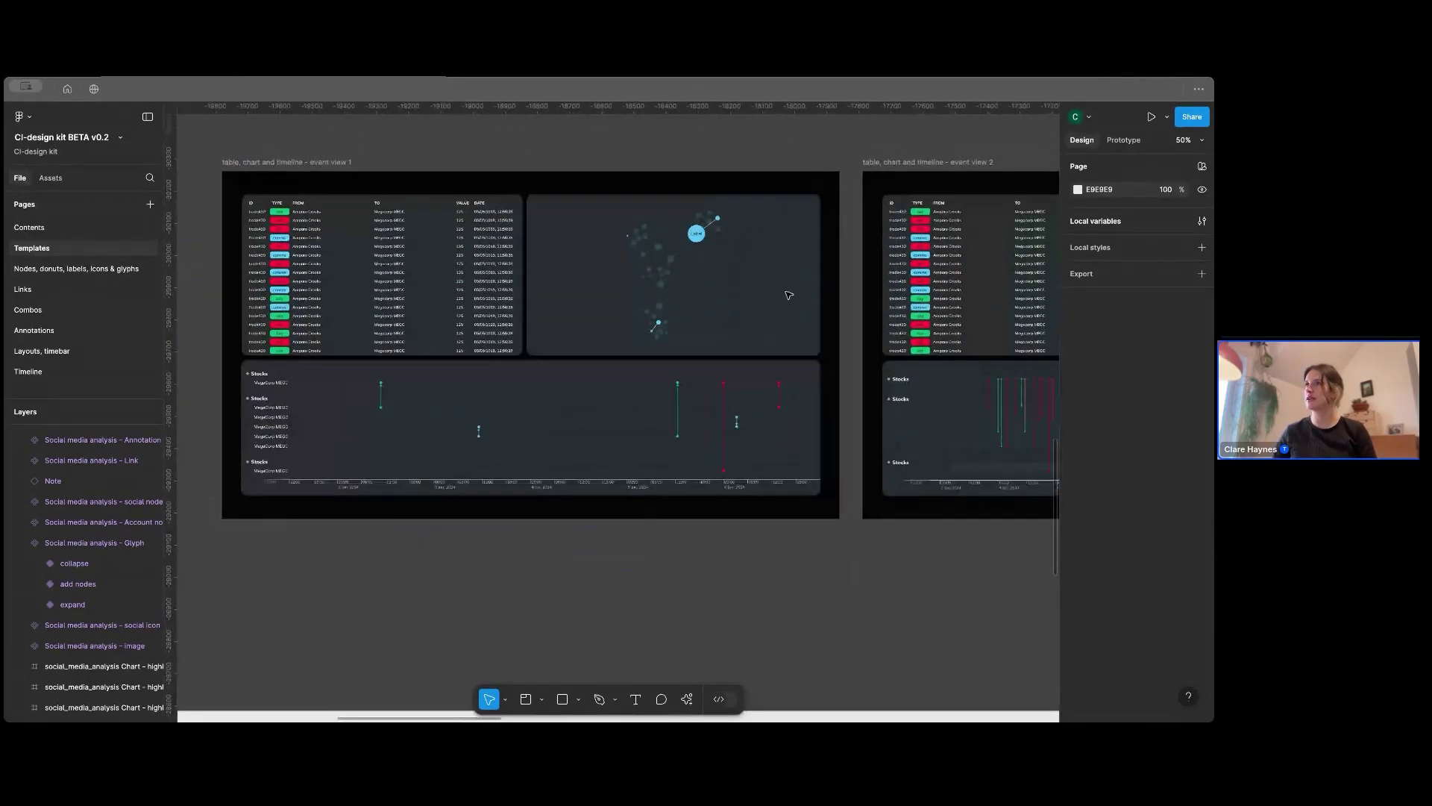
pyautogui.scroll(5, 704, 257)
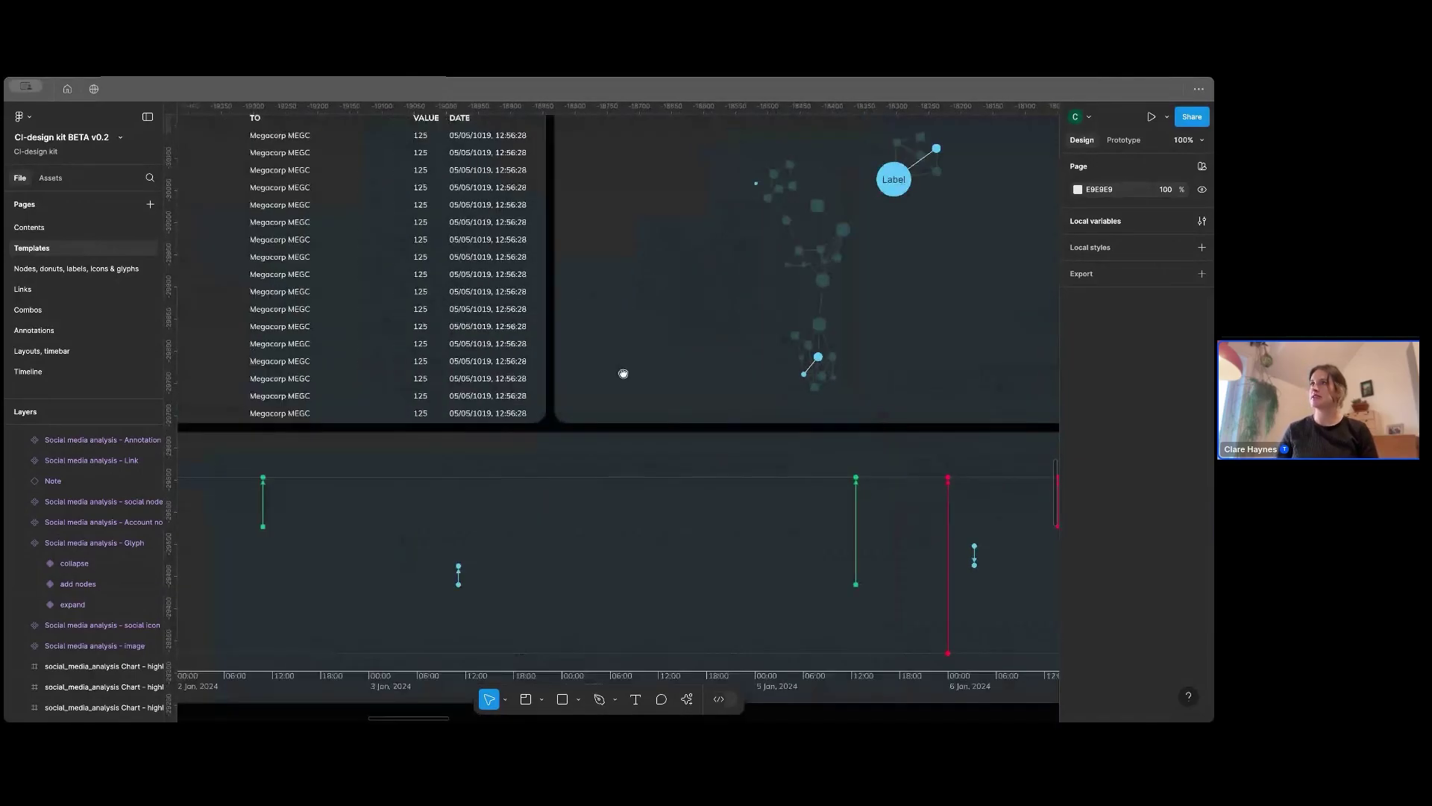
pyautogui.moveTo(624, 373); pyautogui.dragTo(719, 423)
pyautogui.scroll(-5, 522, 373)
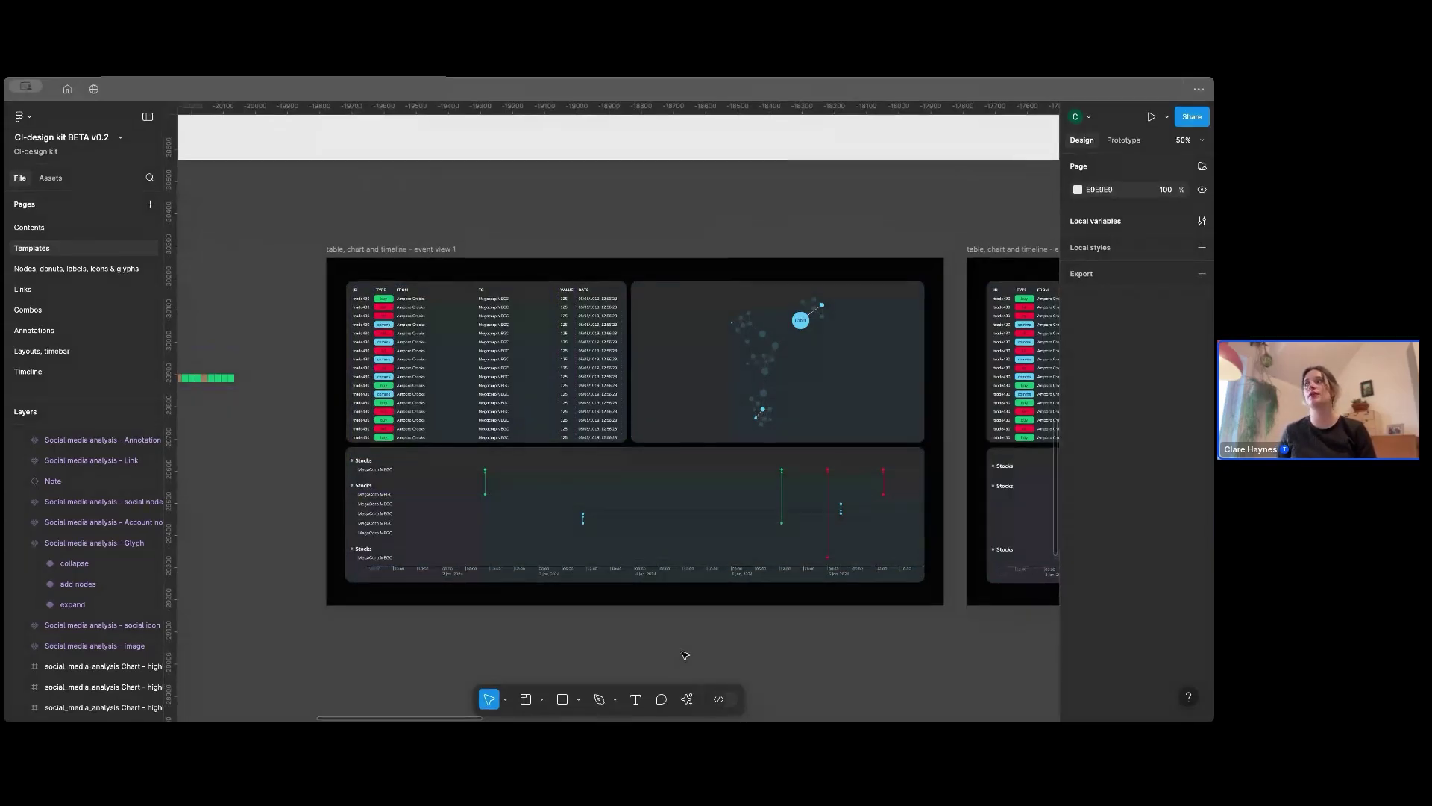
# Step: Pan between event view 1 and event view 2
pyautogui.hscroll(8, 927, 488)
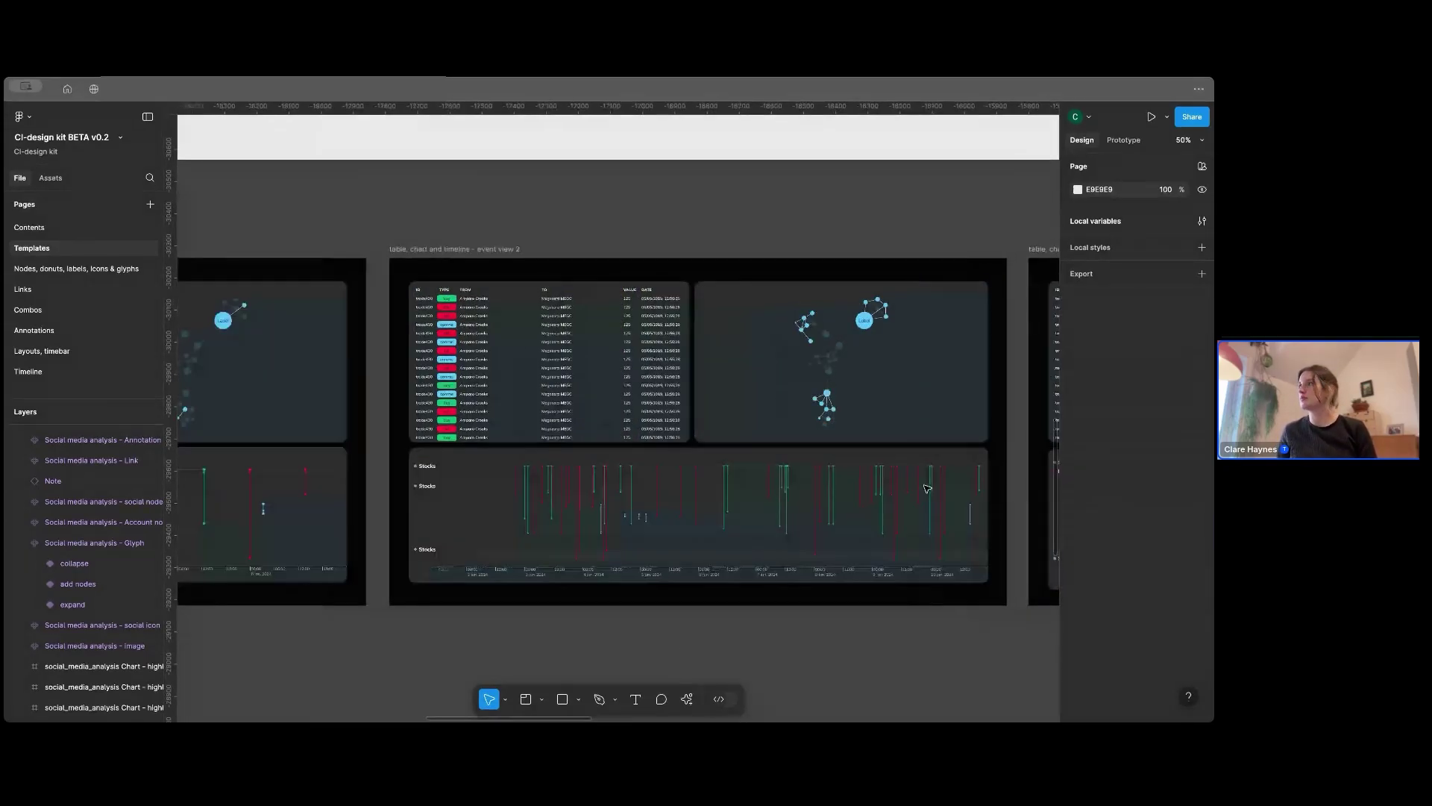
pyautogui.hscroll(8, 927, 487)
pyautogui.hscroll(-10, 925, 488)
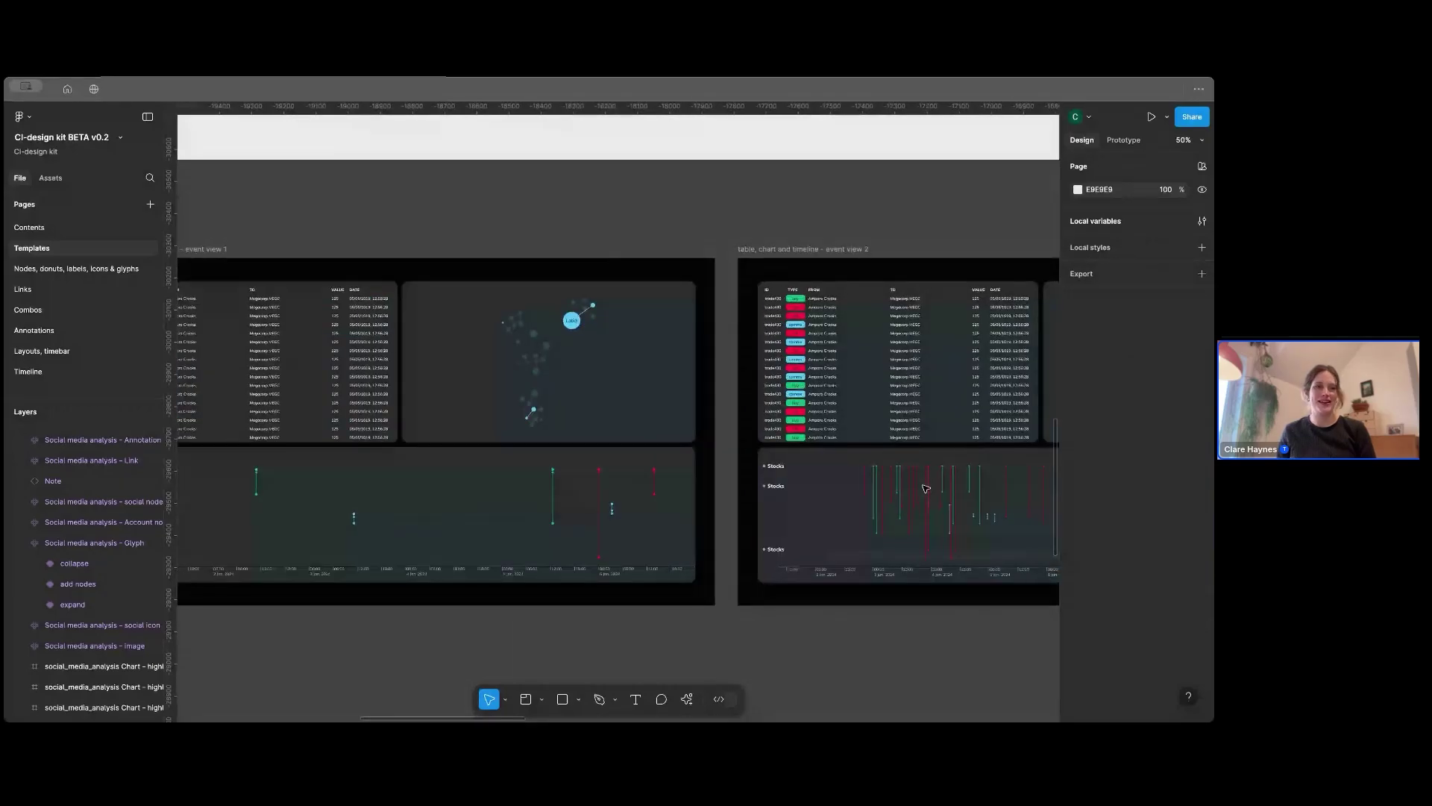
pyautogui.hscroll(-3, 925, 488)
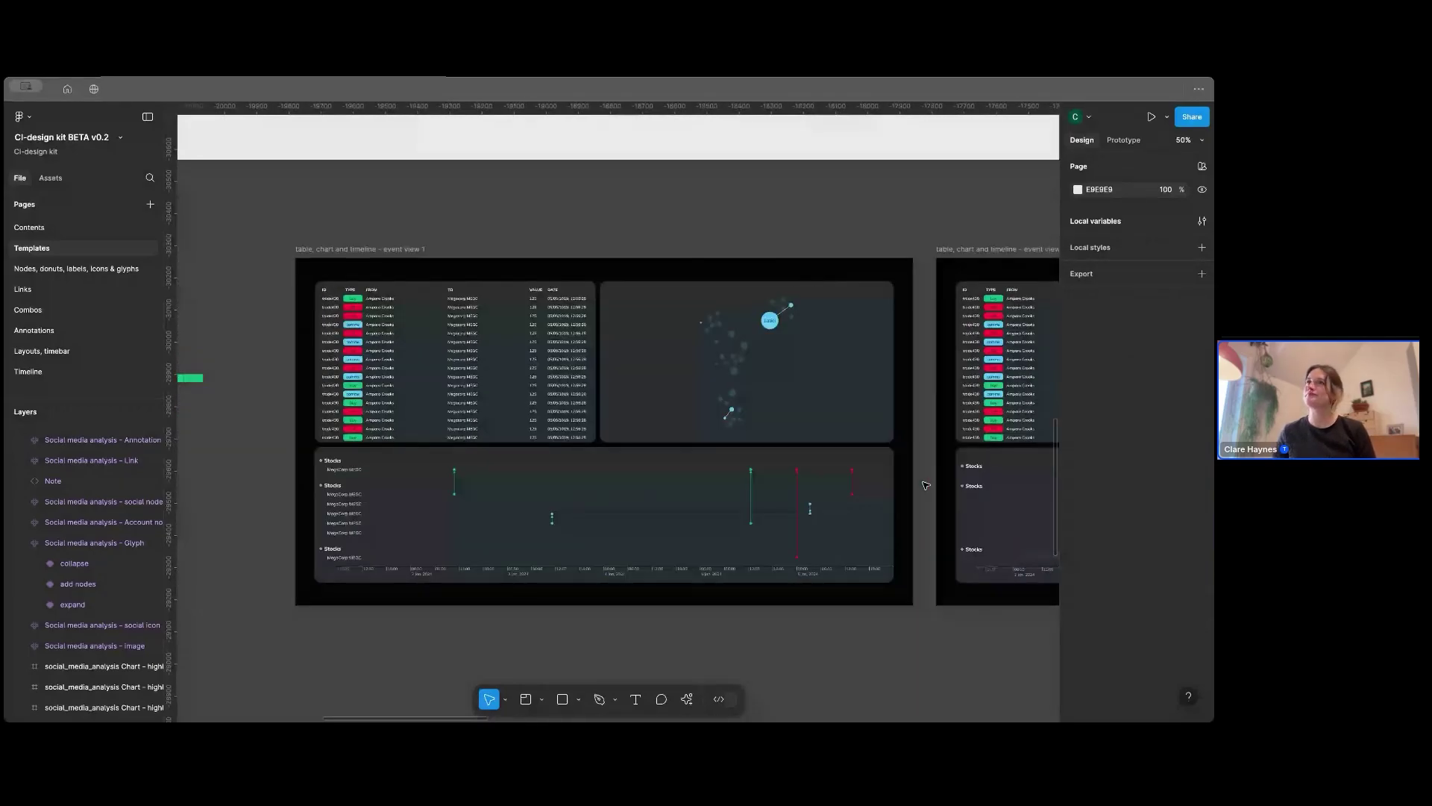
# Step: Switch to the 'Nodes, donuts, labels, icons & glyphs' page and scroll through the node showcases
pyautogui.click(64, 274)
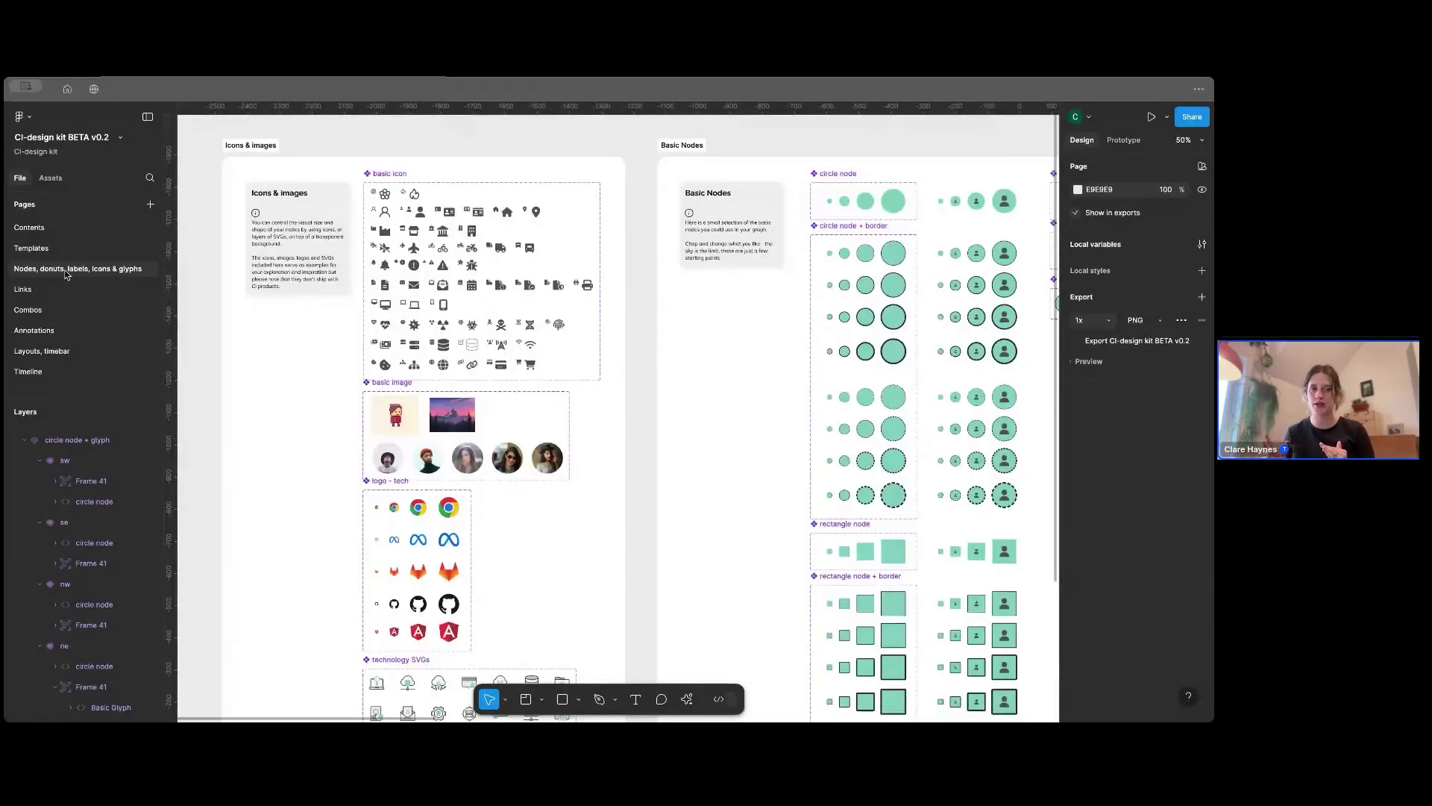
pyautogui.hscroll(5, 701, 299)
pyautogui.scroll(-1, 701, 299)
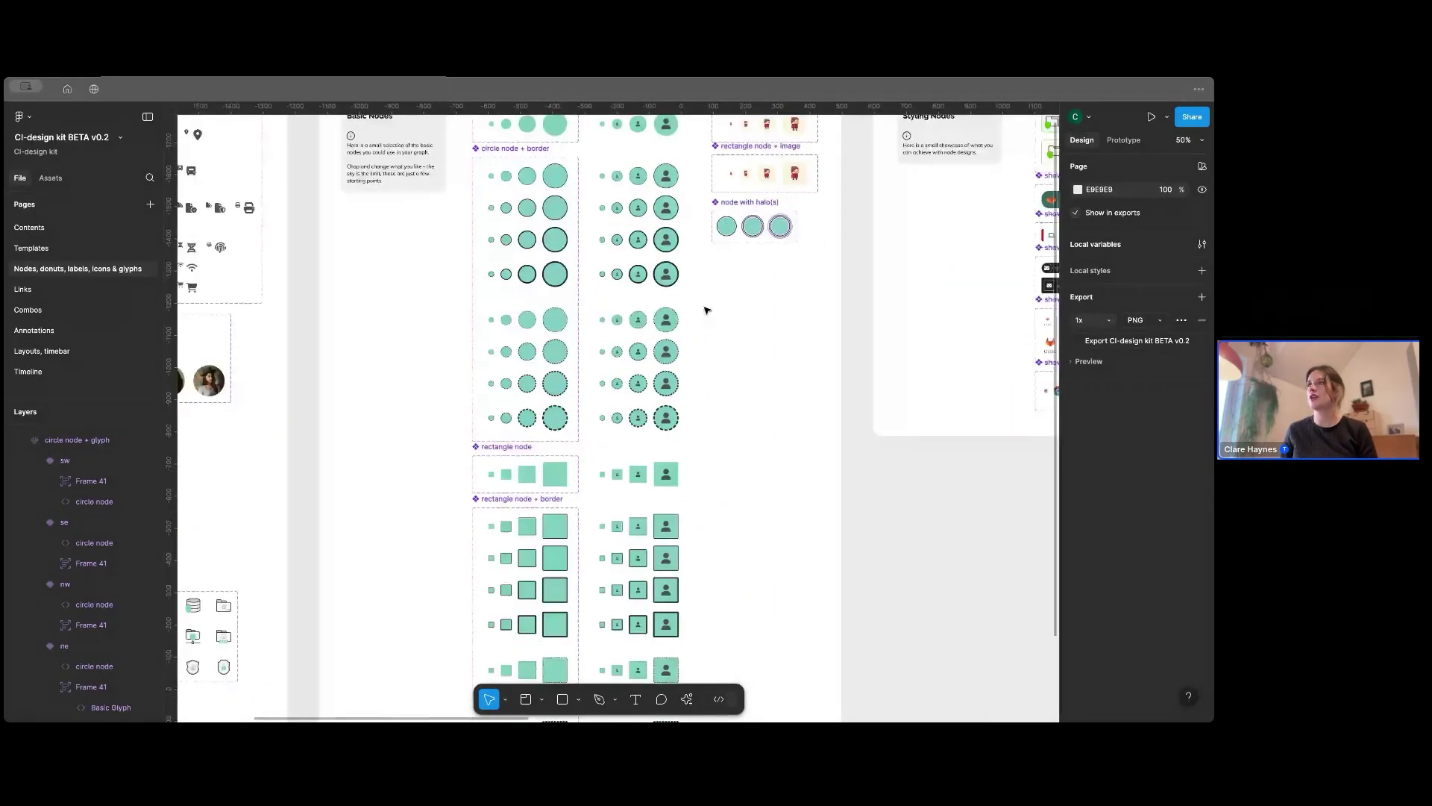
pyautogui.scroll(3, 707, 309)
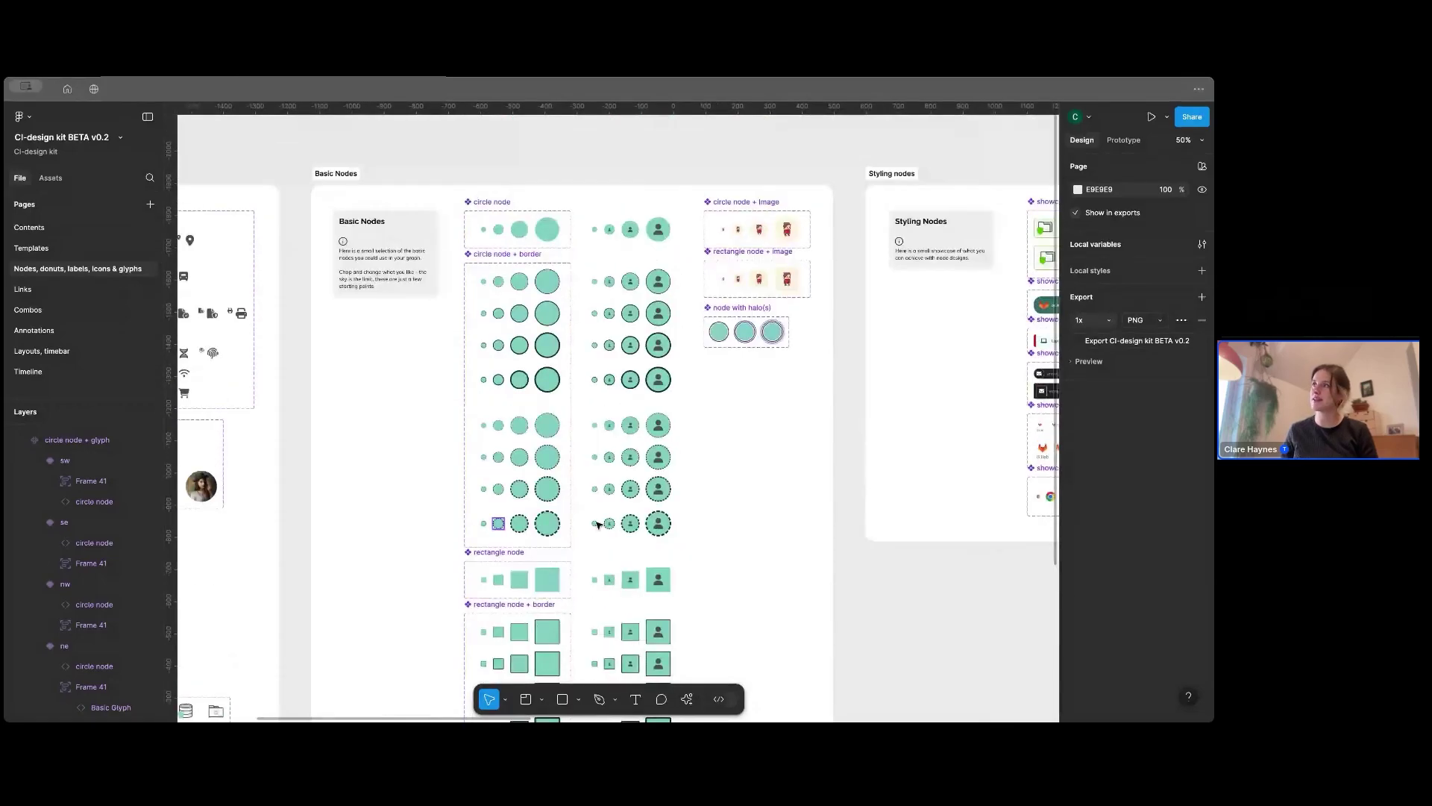
pyautogui.hscroll(6, 598, 524)
pyautogui.scroll(-1, 599, 525)
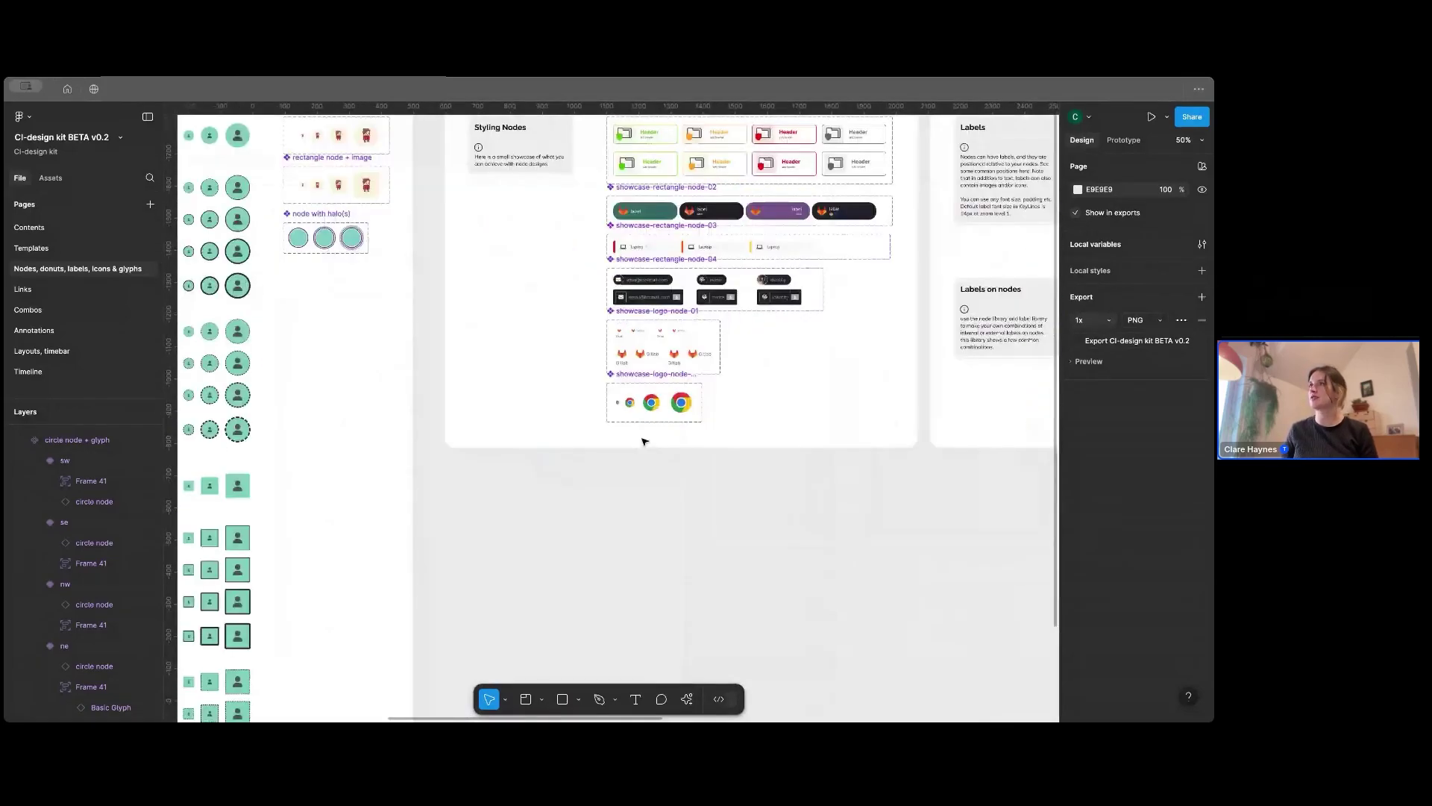
# Step: Zoom in on the Styling Nodes showcase and scroll on to the Labels section
pyautogui.hotkey('shift', '0')
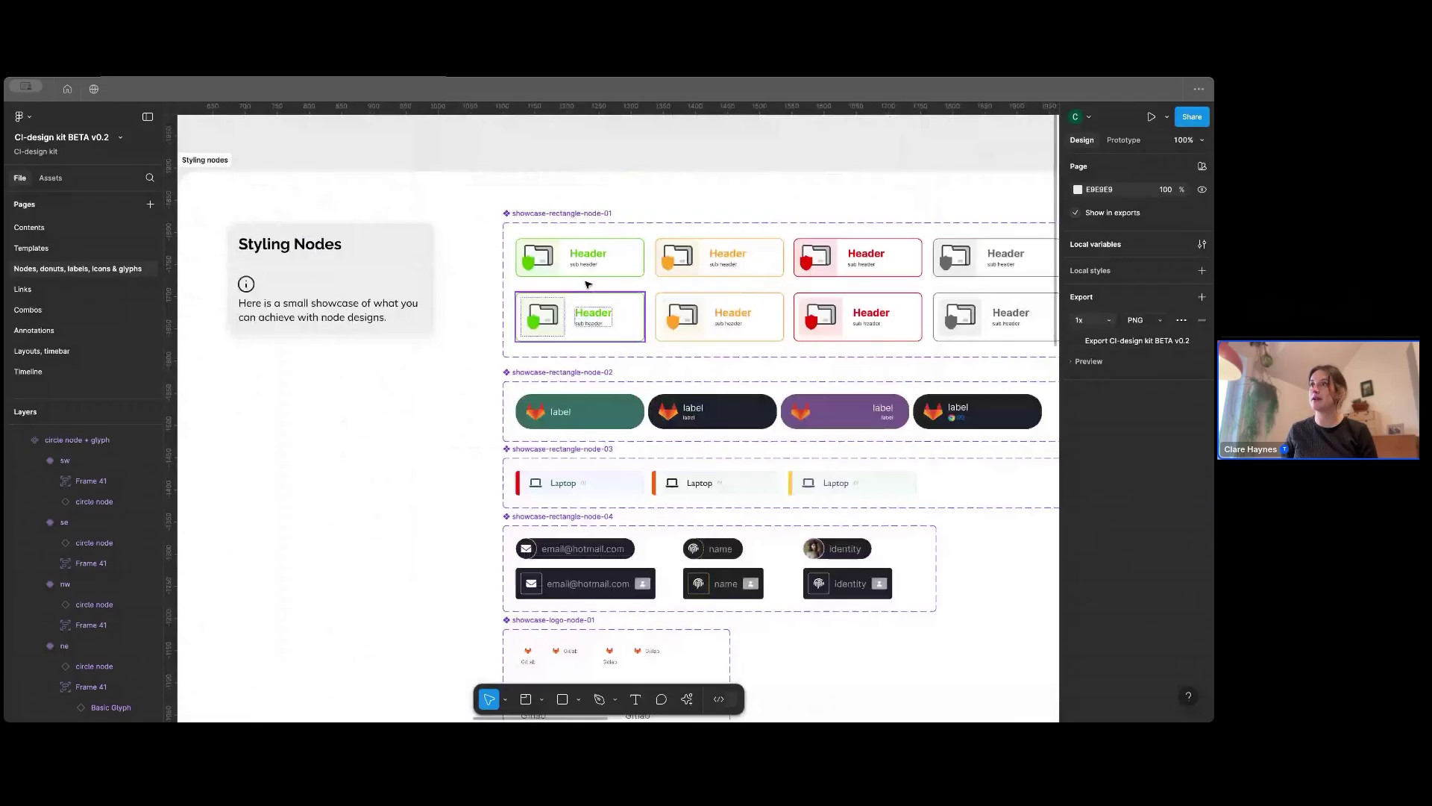
pyautogui.hscroll(4, 588, 284)
pyautogui.scroll(-2, 588, 285)
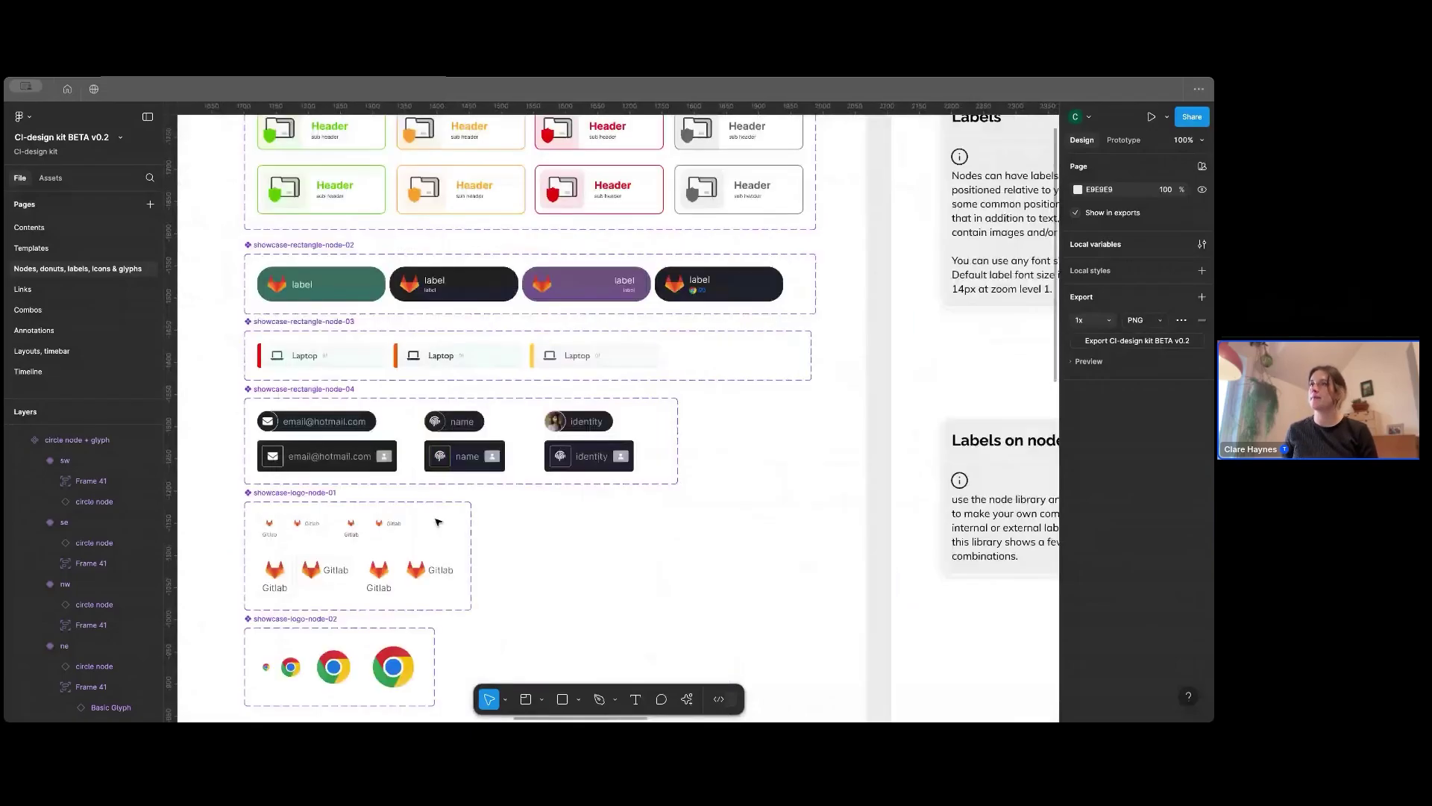
pyautogui.scroll(-1, 265, 422)
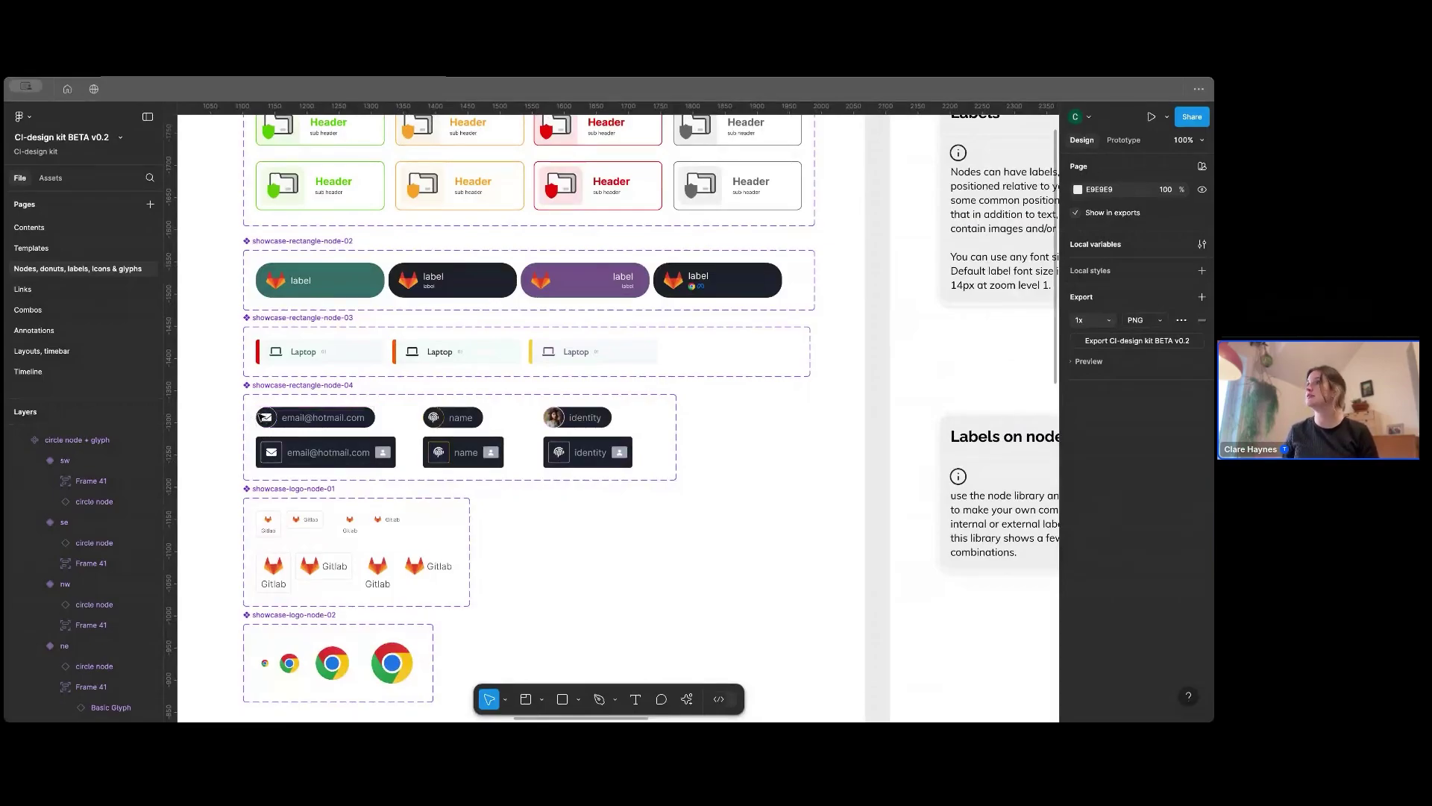
pyautogui.hscroll(10, 744, 427)
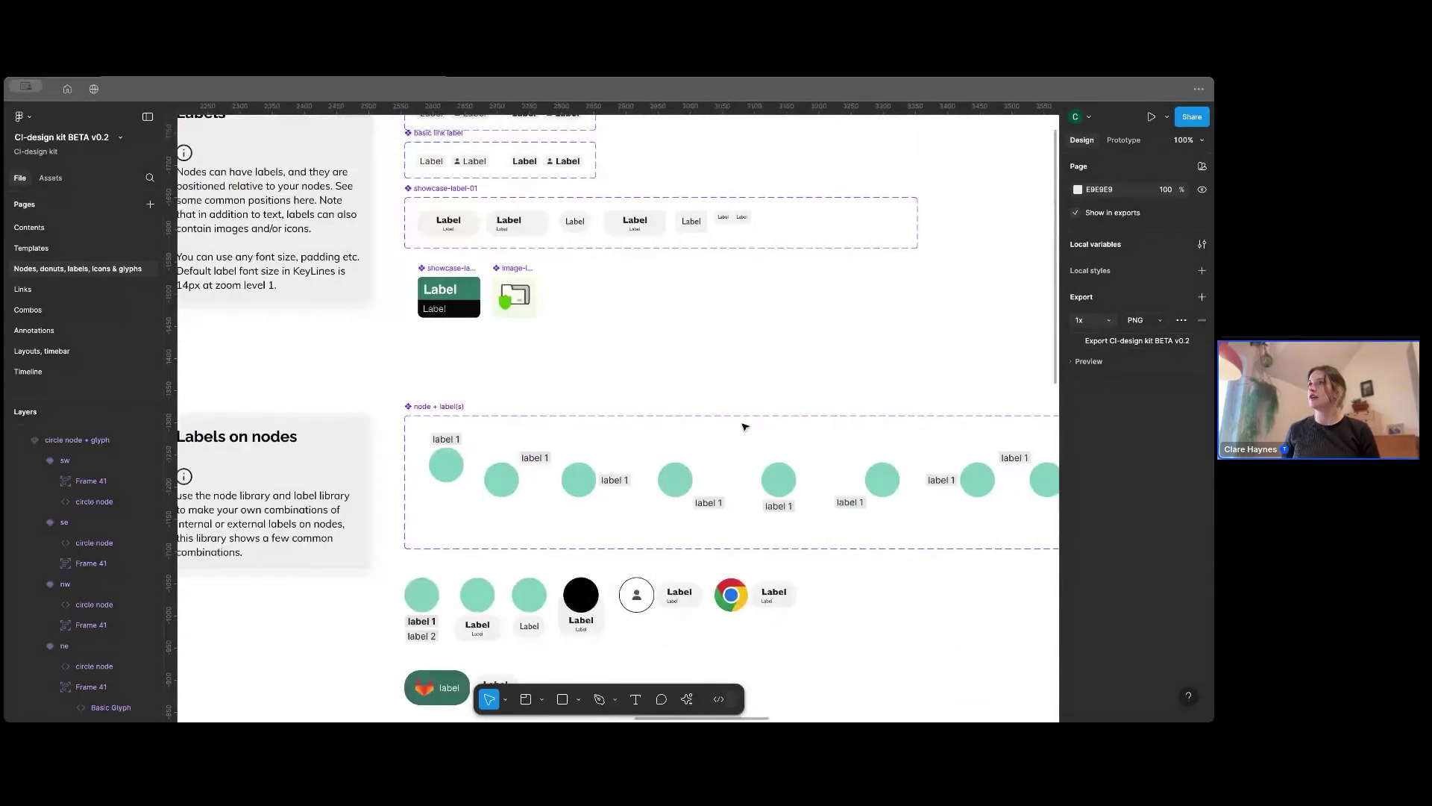
# Step: Scroll through the label examples, then zoom out to 50% to show the Labels and Glyphs frames
pyautogui.hscroll(-5, 745, 426)
pyautogui.scroll(3, 750, 373)
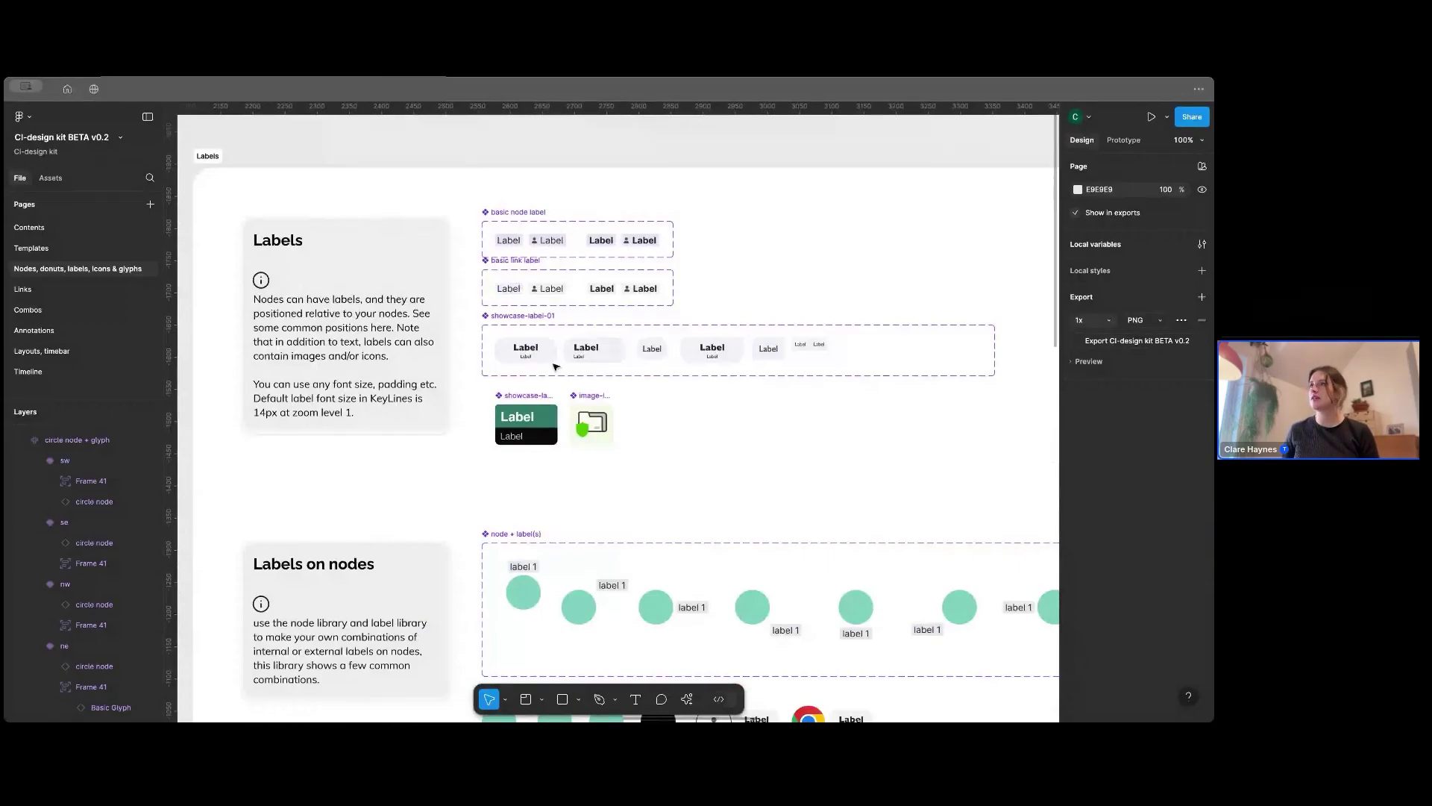
pyautogui.scroll(-1, 610, 340)
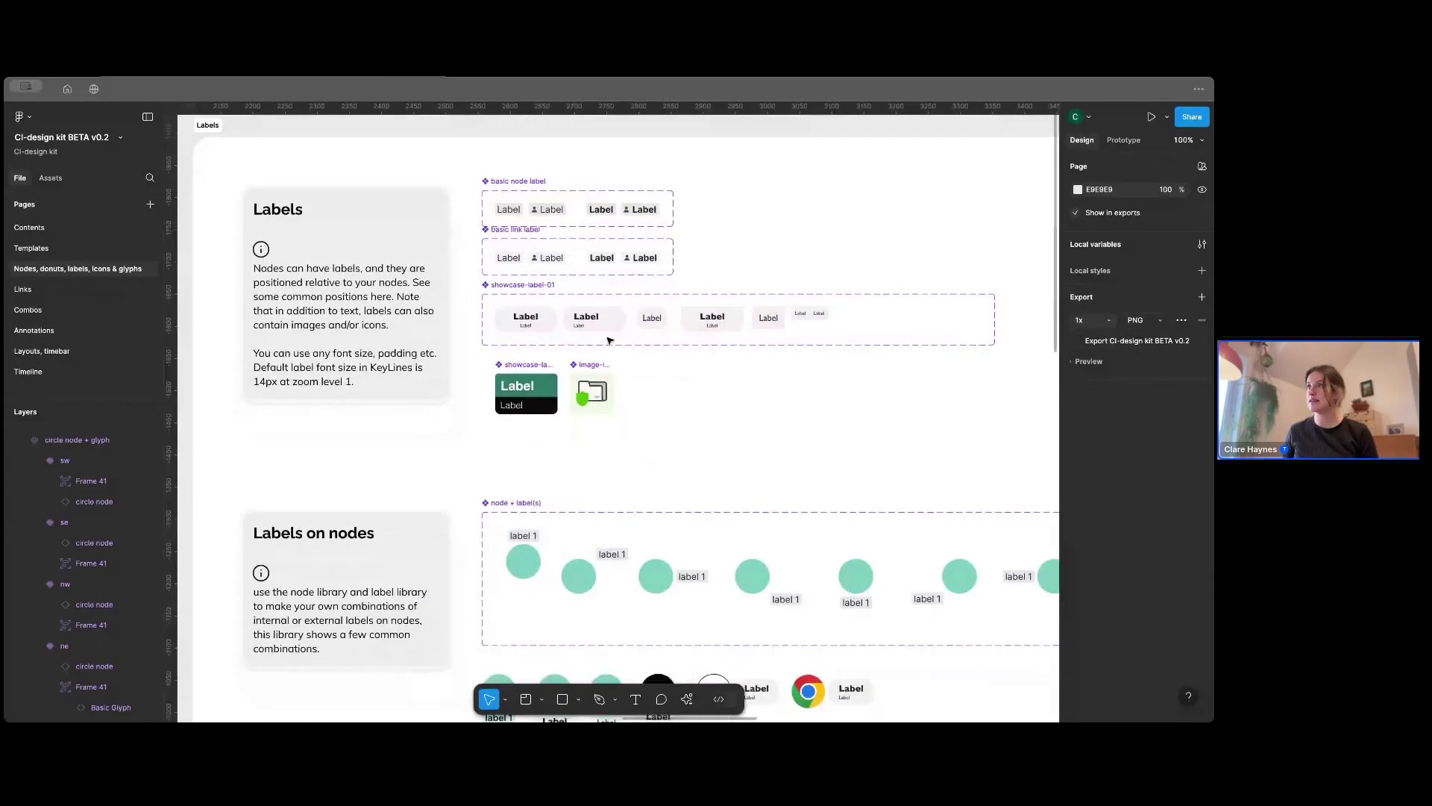
pyautogui.scroll(-3, 734, 439)
pyautogui.scroll(-4, 735, 440)
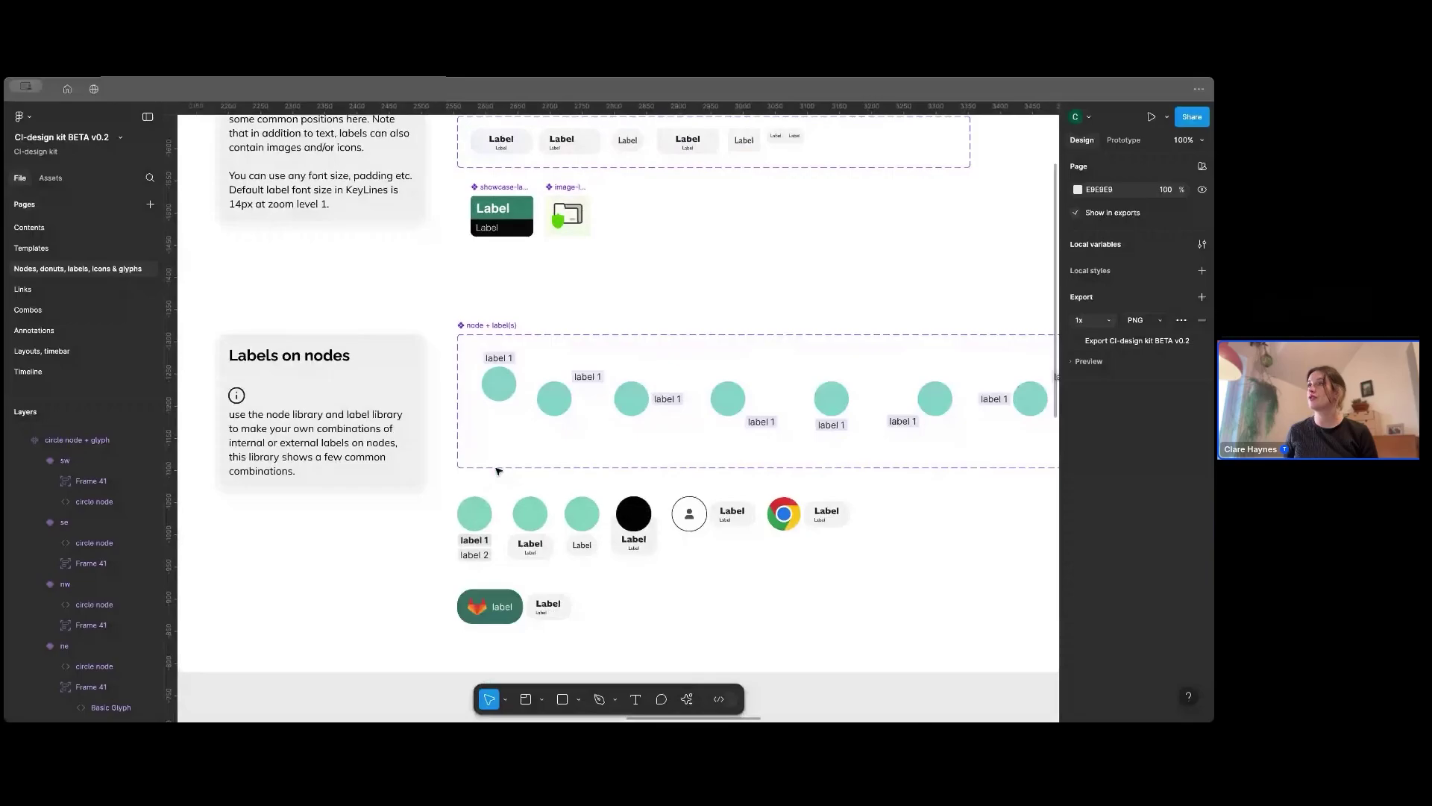
pyautogui.hscroll(2, 498, 471)
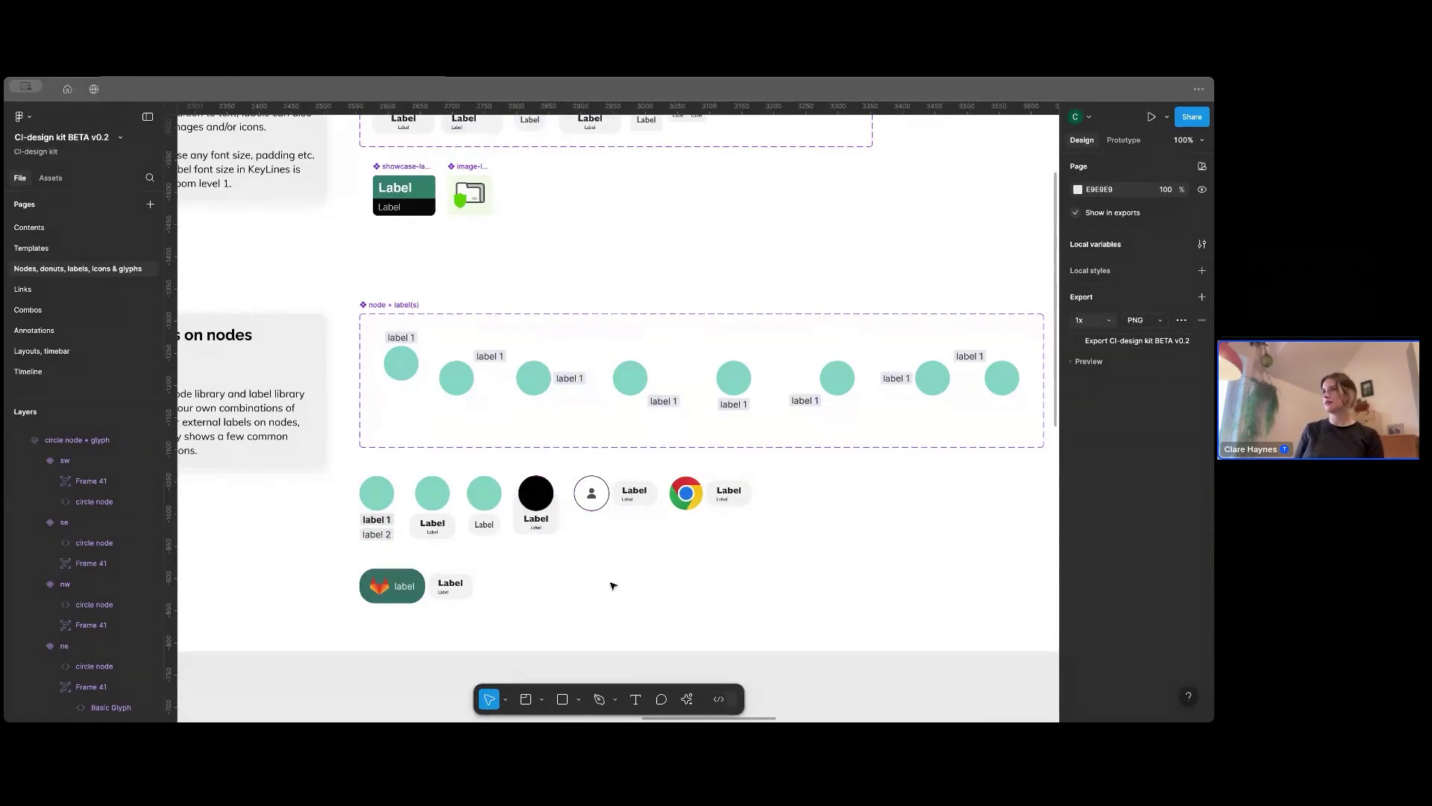
pyautogui.hotkey('ctrl', '-')
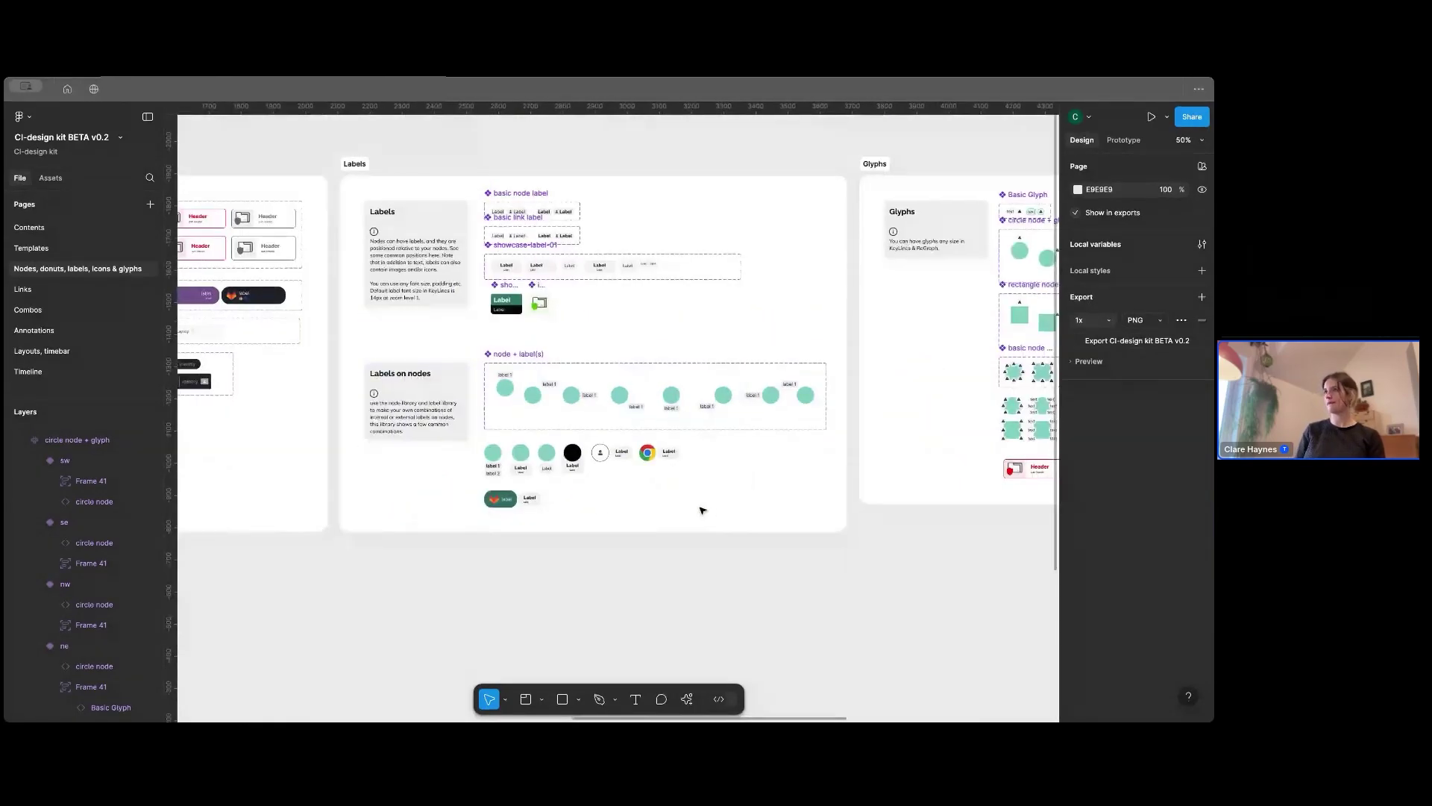
# Step: Zoom to 100% on the Glyphs frame and scroll through circle, rectangle and multiple-glyph examples
pyautogui.hscroll(6, 698, 507)
pyautogui.hotkey('ctrl', '+')
pyautogui.scroll(3, 677, 371)
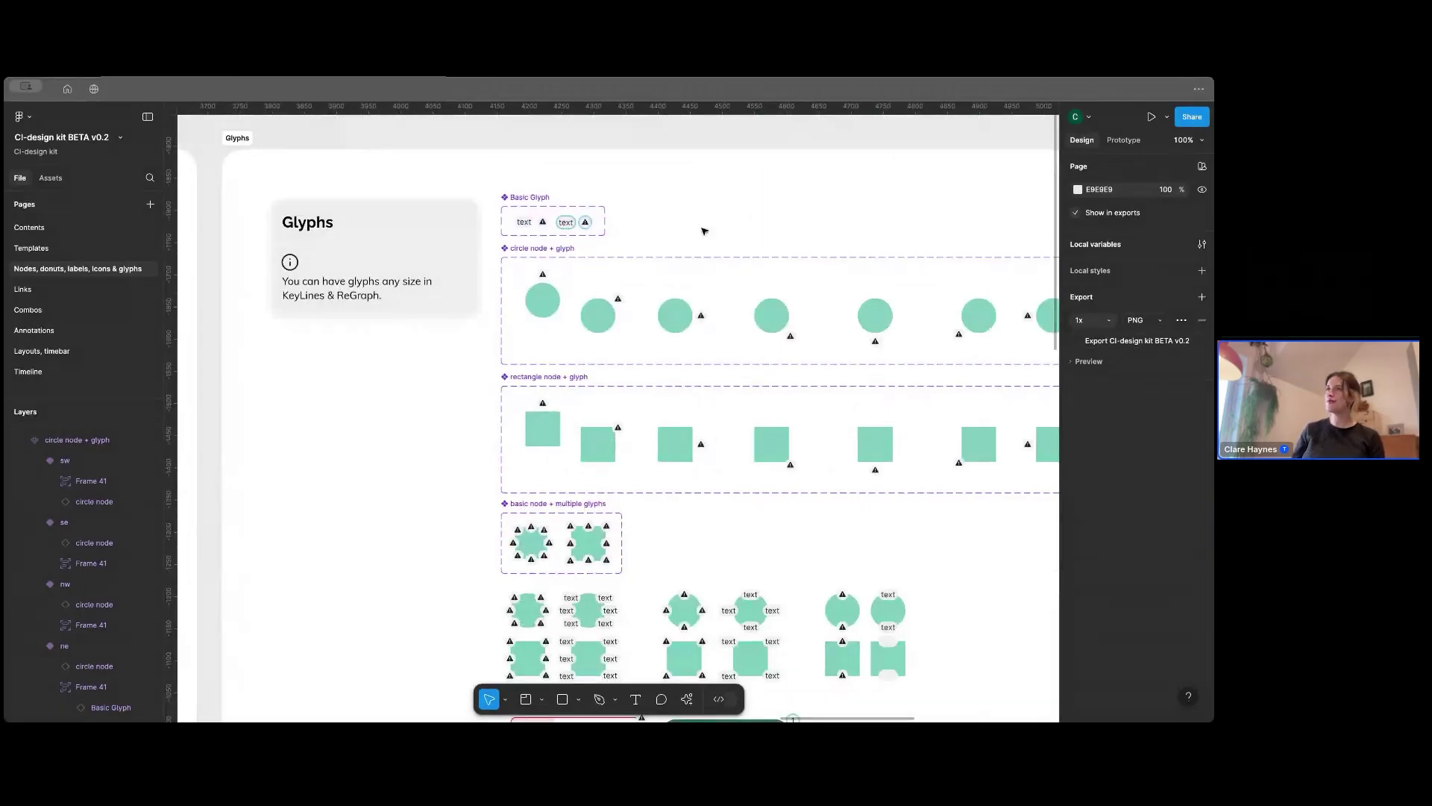
pyautogui.hscroll(3, 665, 256)
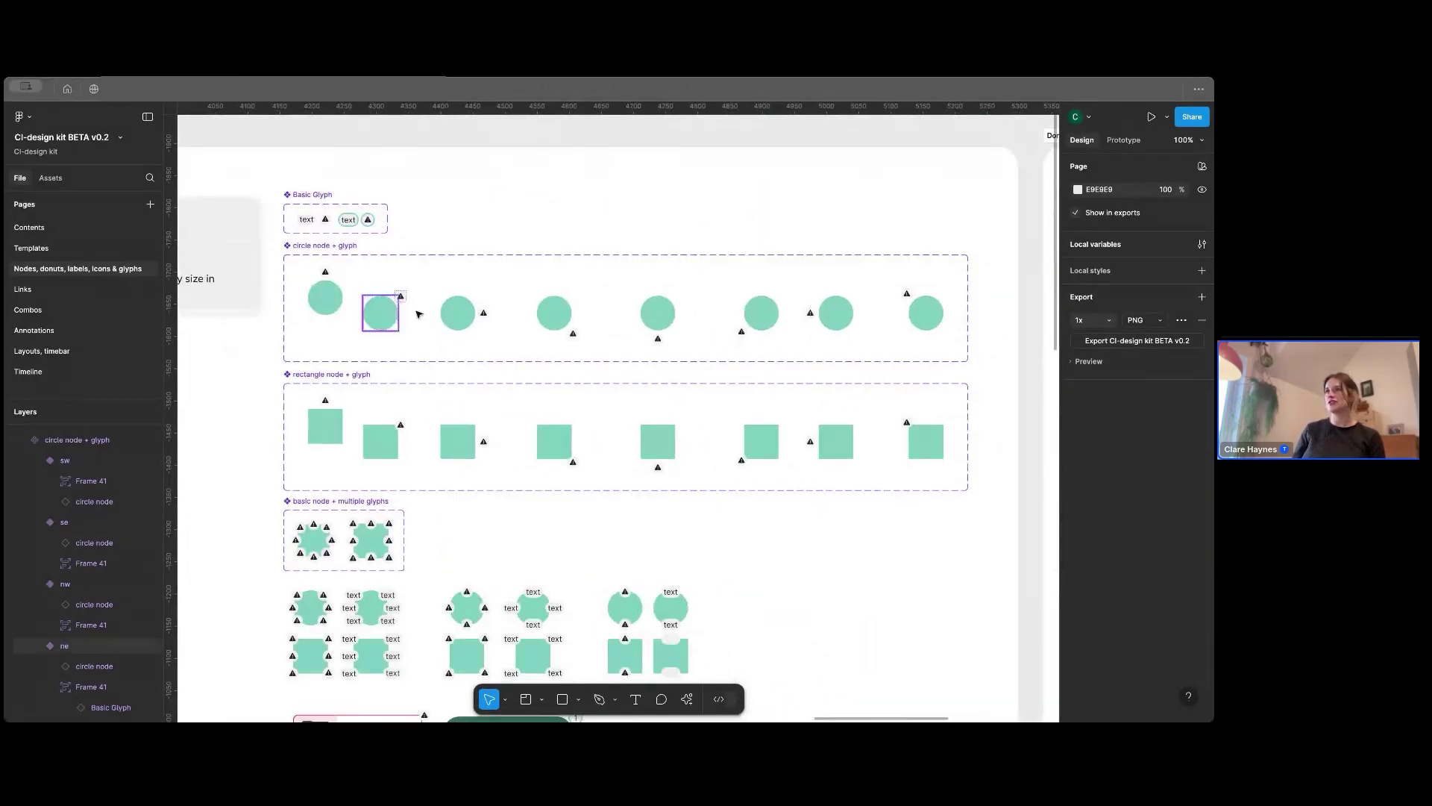
pyautogui.scroll(-3, 766, 569)
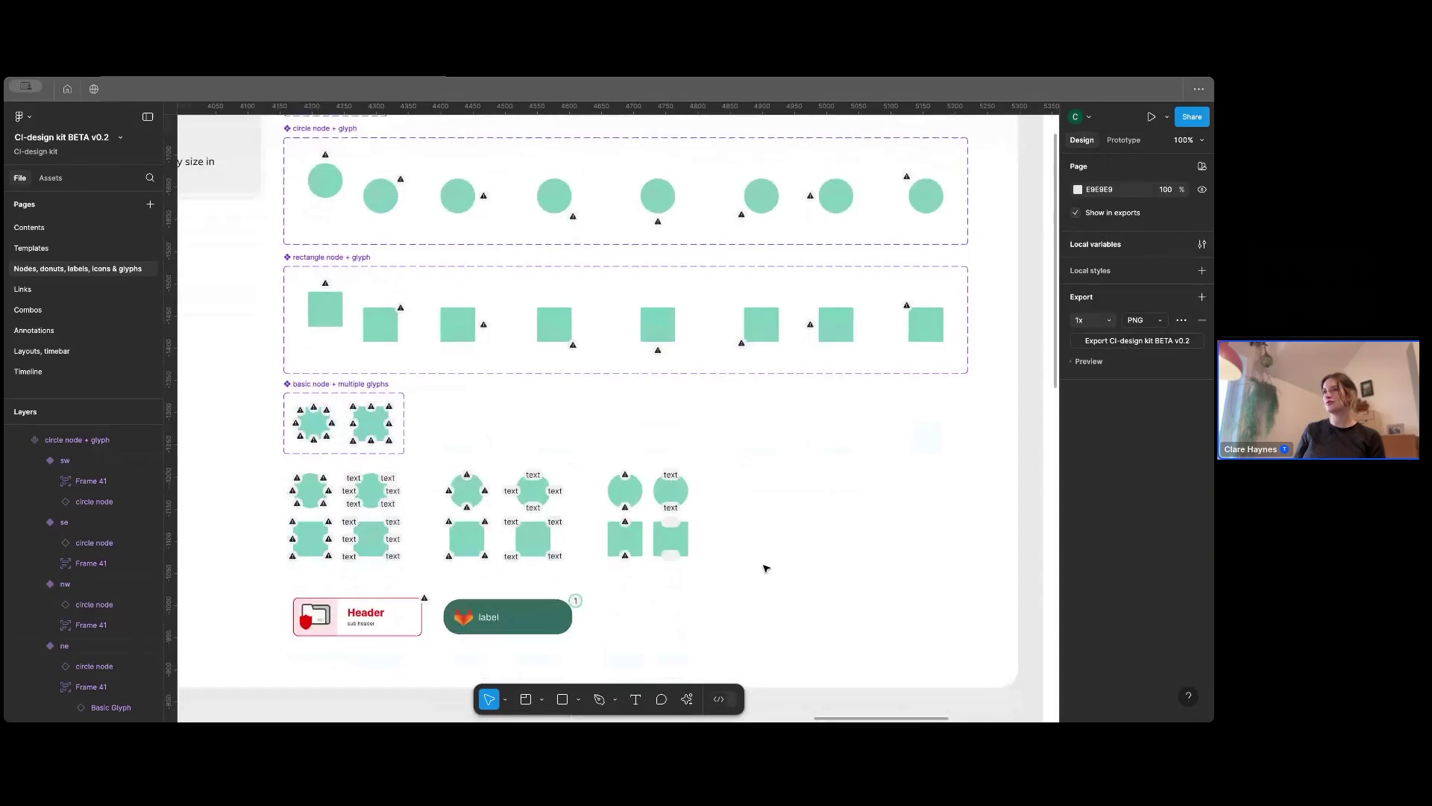
pyautogui.scroll(1, 766, 568)
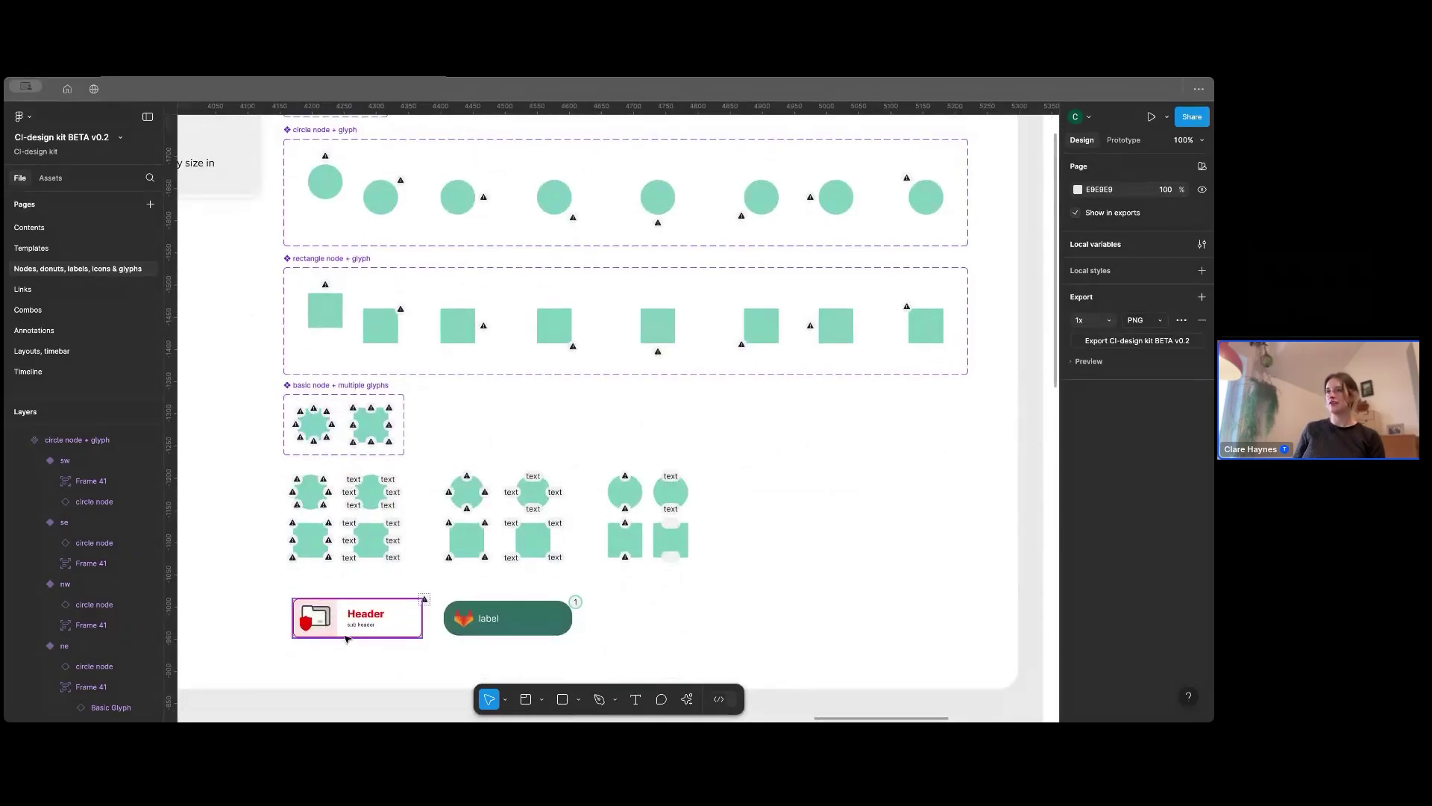
pyautogui.scroll(-2, 349, 639)
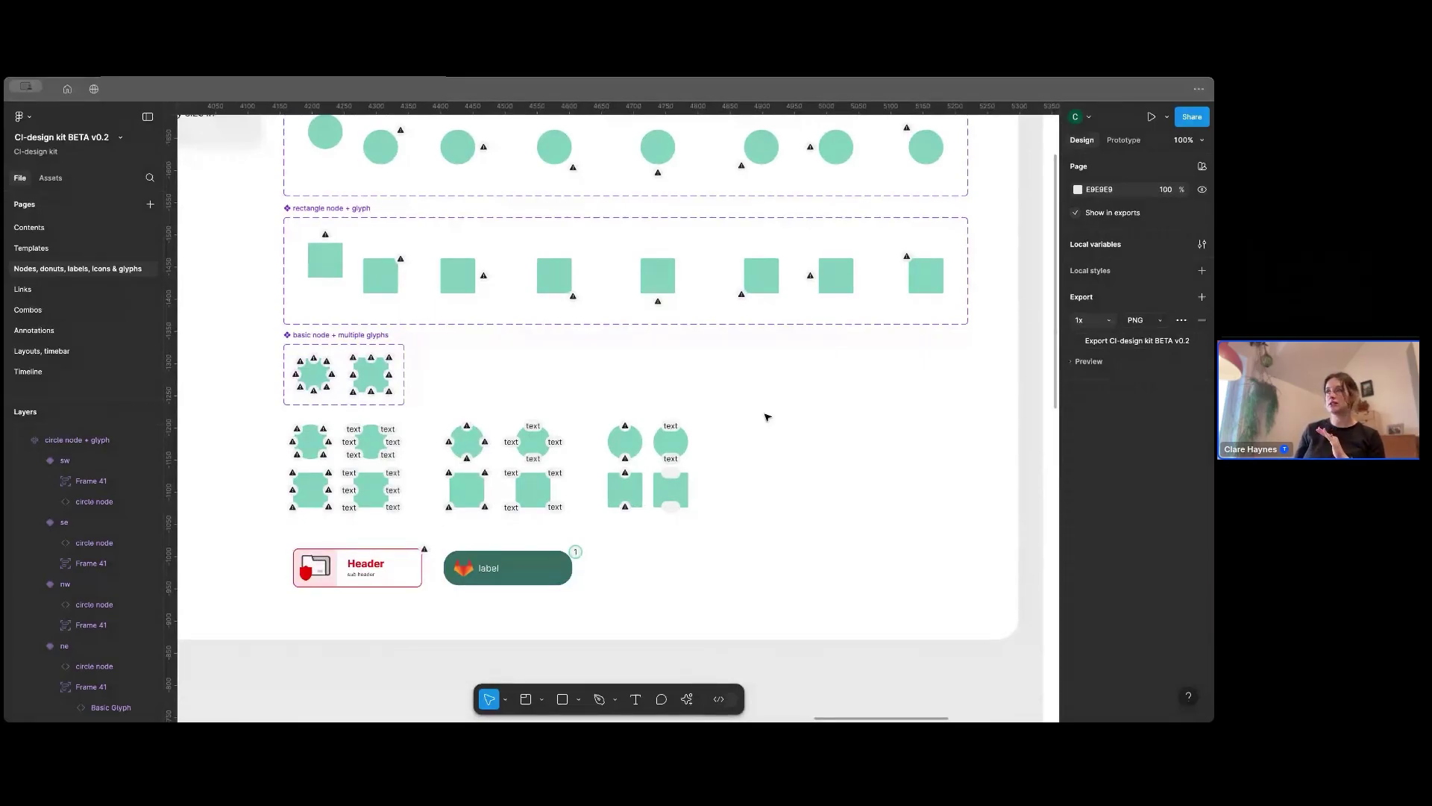
# Step: Zoom to 200% on the Donuts frame and scroll through segmented, percentage, menu and loading donuts
pyautogui.hscroll(1, 766, 416)
pyautogui.hscroll(10, 766, 416)
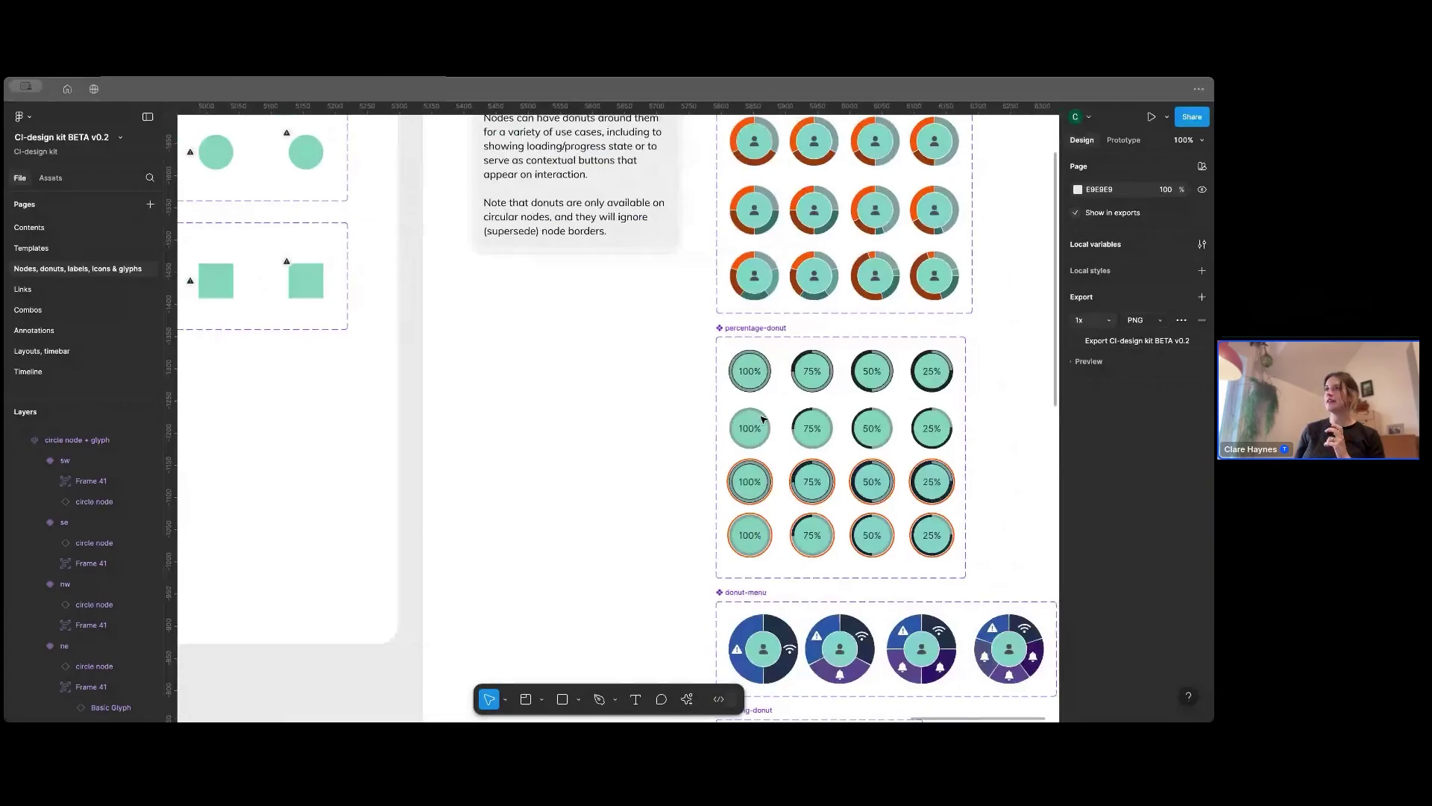
pyautogui.hscroll(6, 762, 420)
pyautogui.scroll(3, 762, 420)
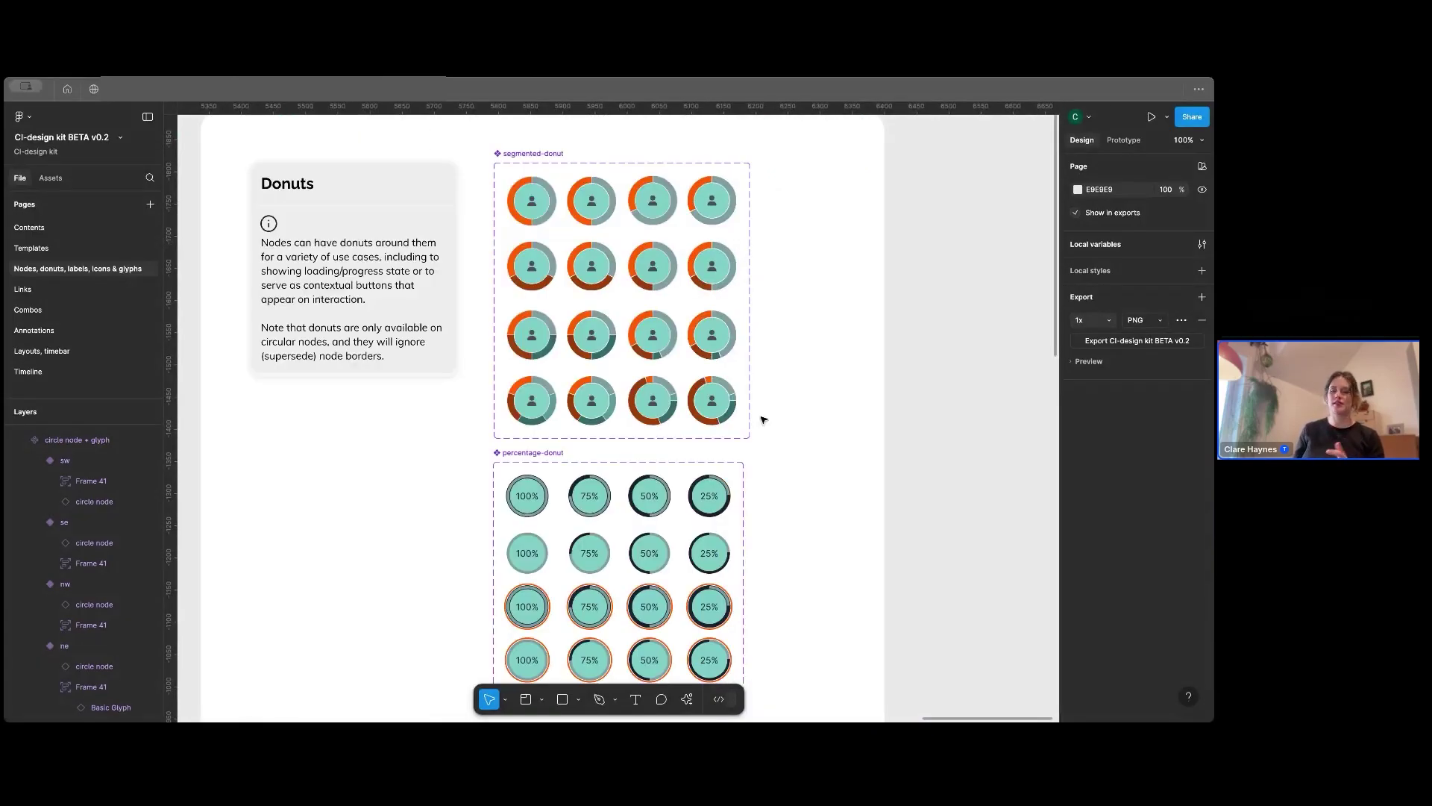
pyautogui.scroll(1, 762, 419)
pyautogui.hotkey('ctrl', '=')
pyautogui.scroll(5, 457, 176)
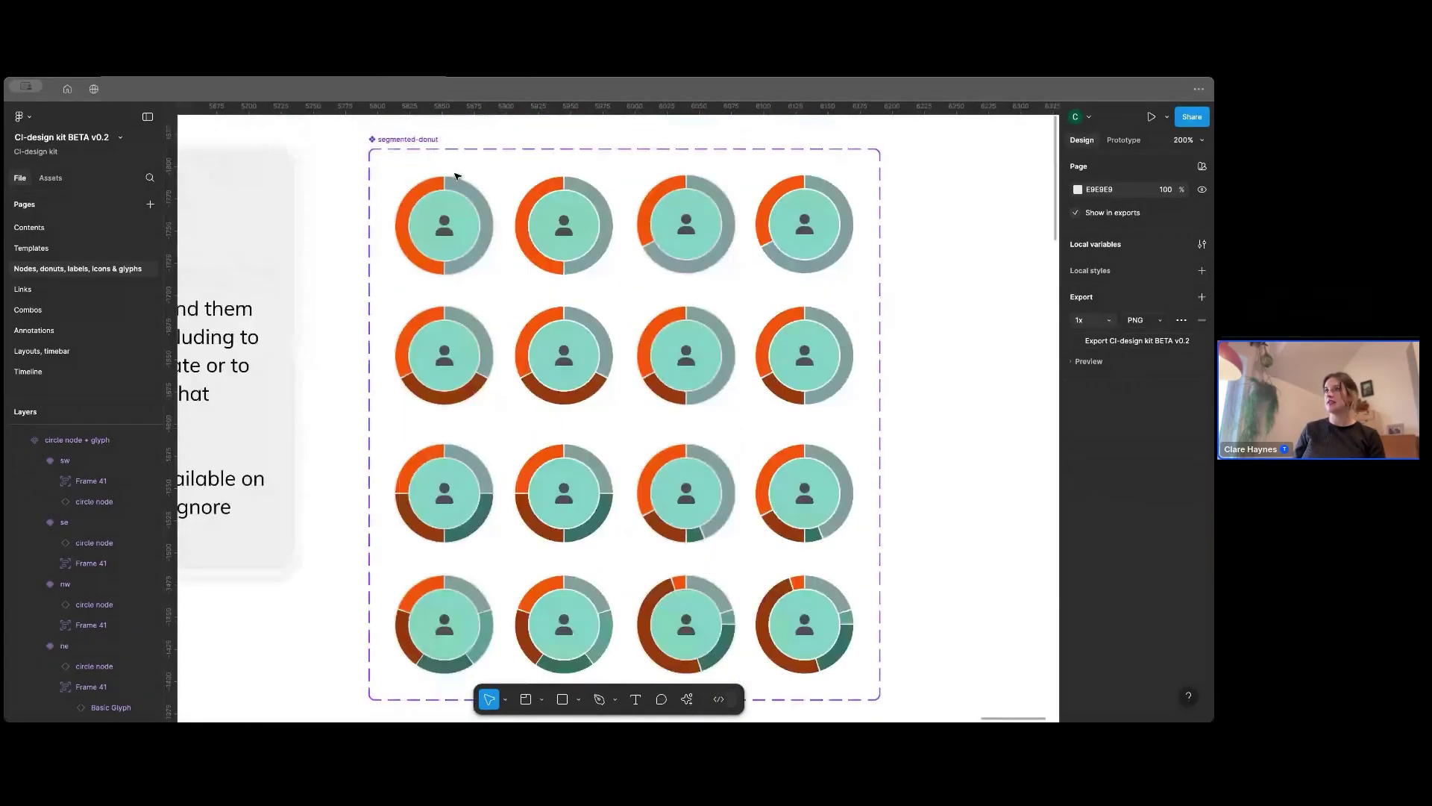
pyautogui.scroll(1, 457, 182)
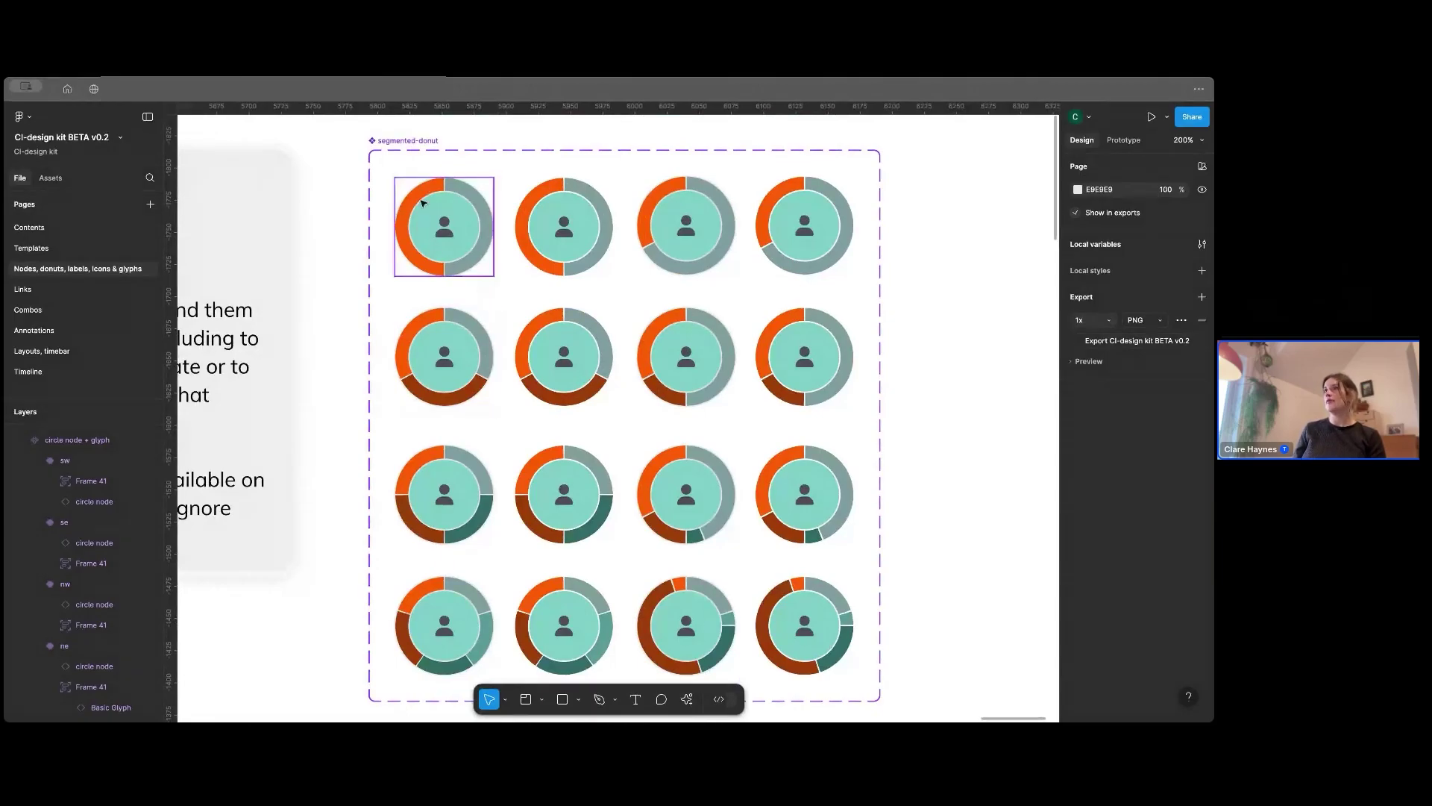
pyautogui.scroll(-7, 515, 291)
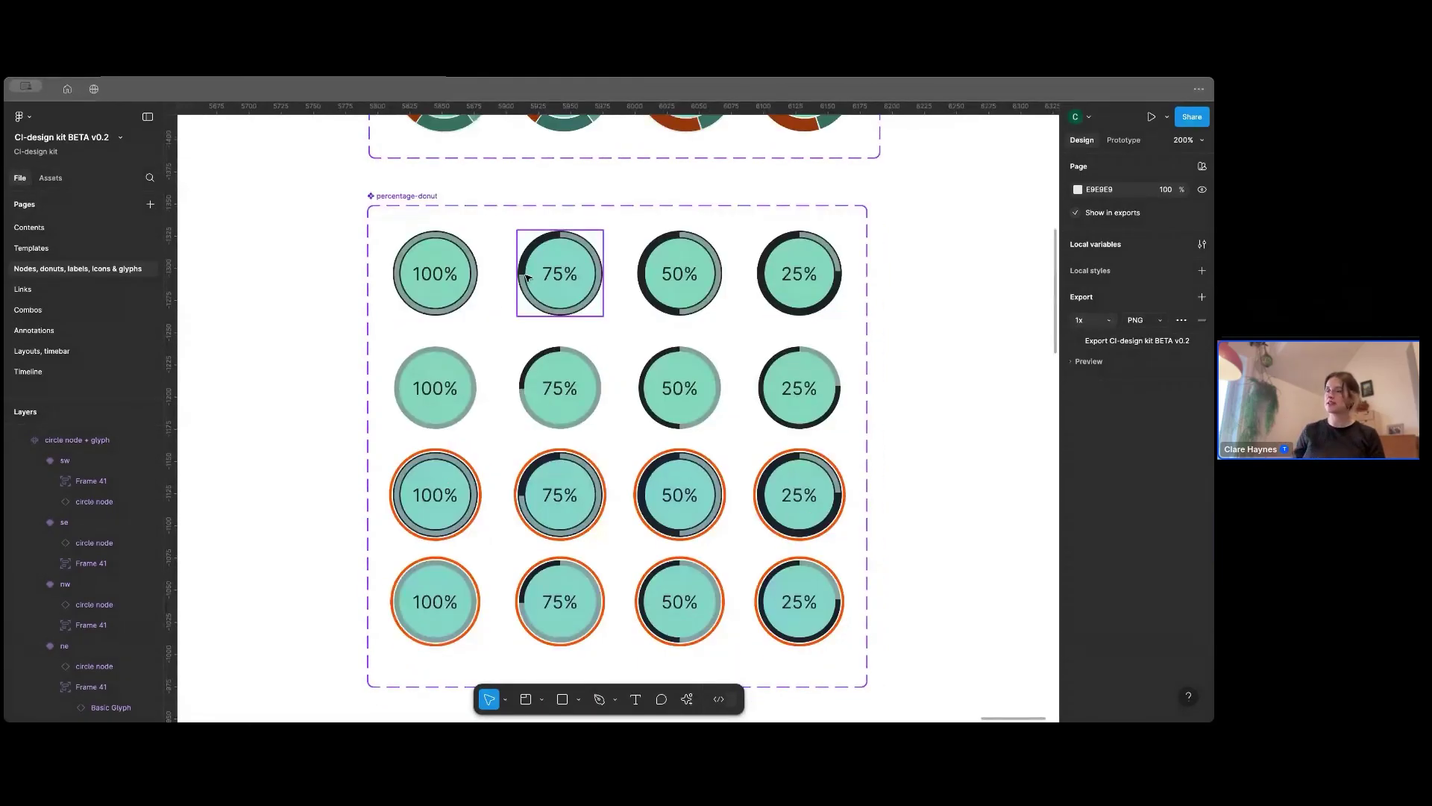
pyautogui.scroll(-6, 526, 277)
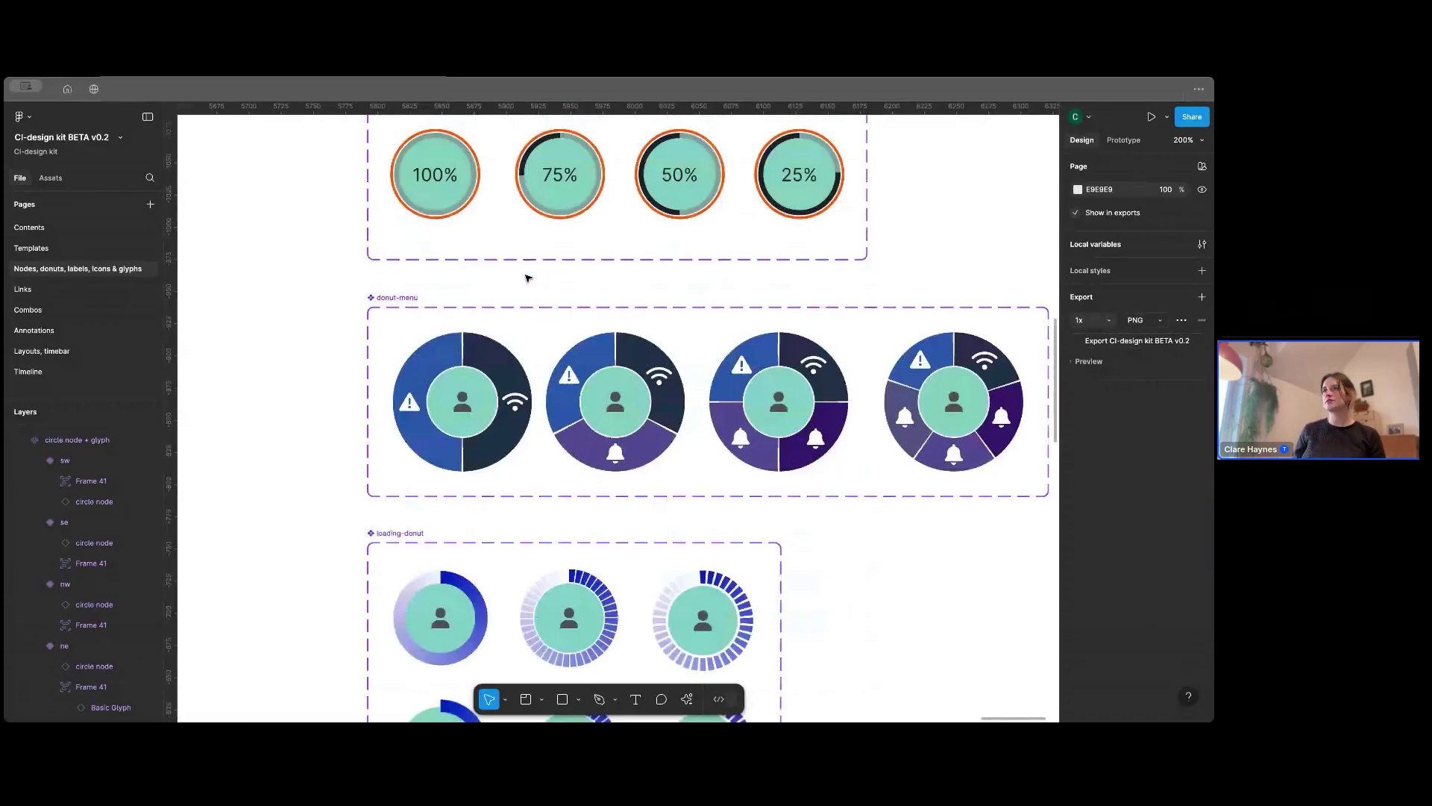
pyautogui.scroll(-1, 526, 277)
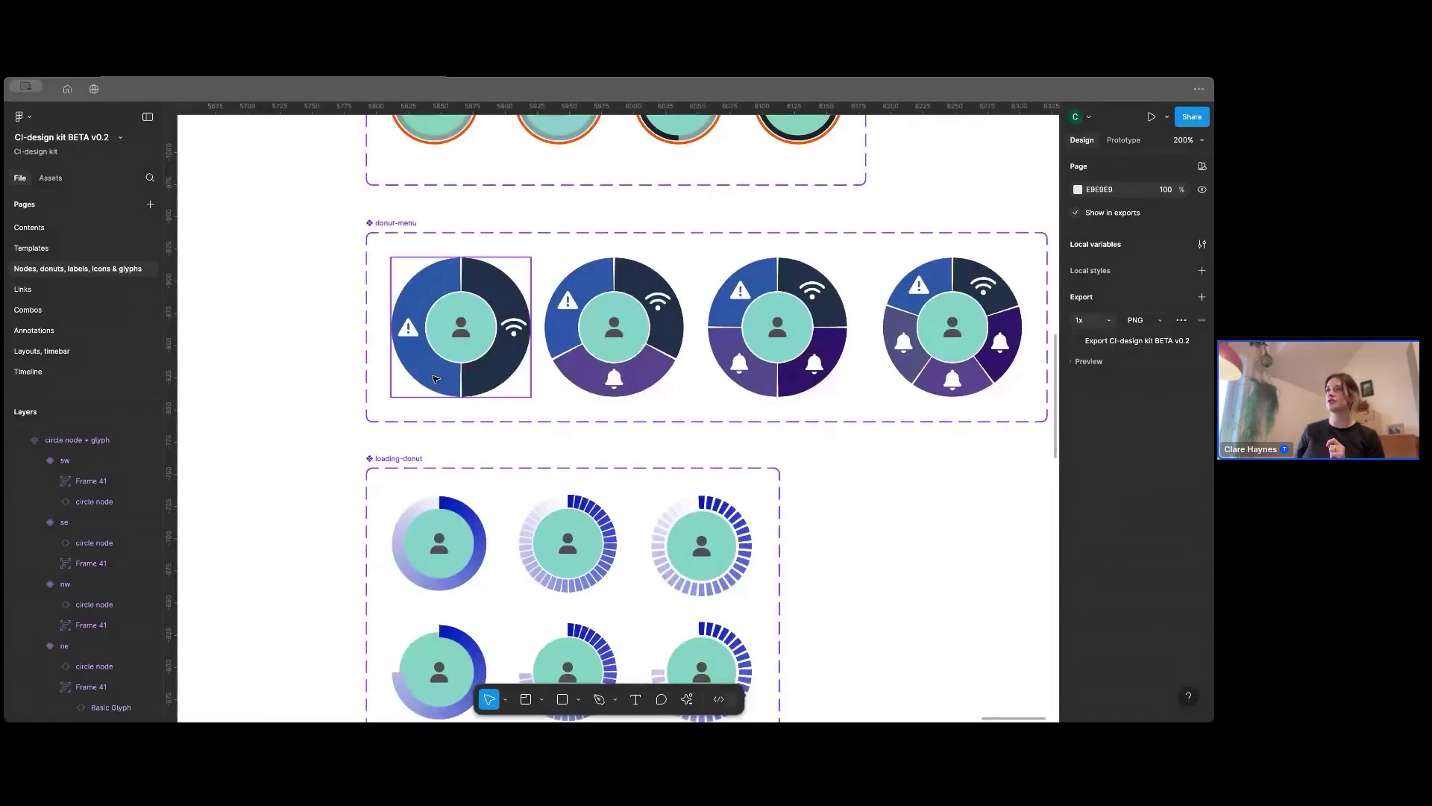
# Step: Browse the direct, curved and angled linkShape frames on the Links page, then move to Combos
pyautogui.press('pagedown')
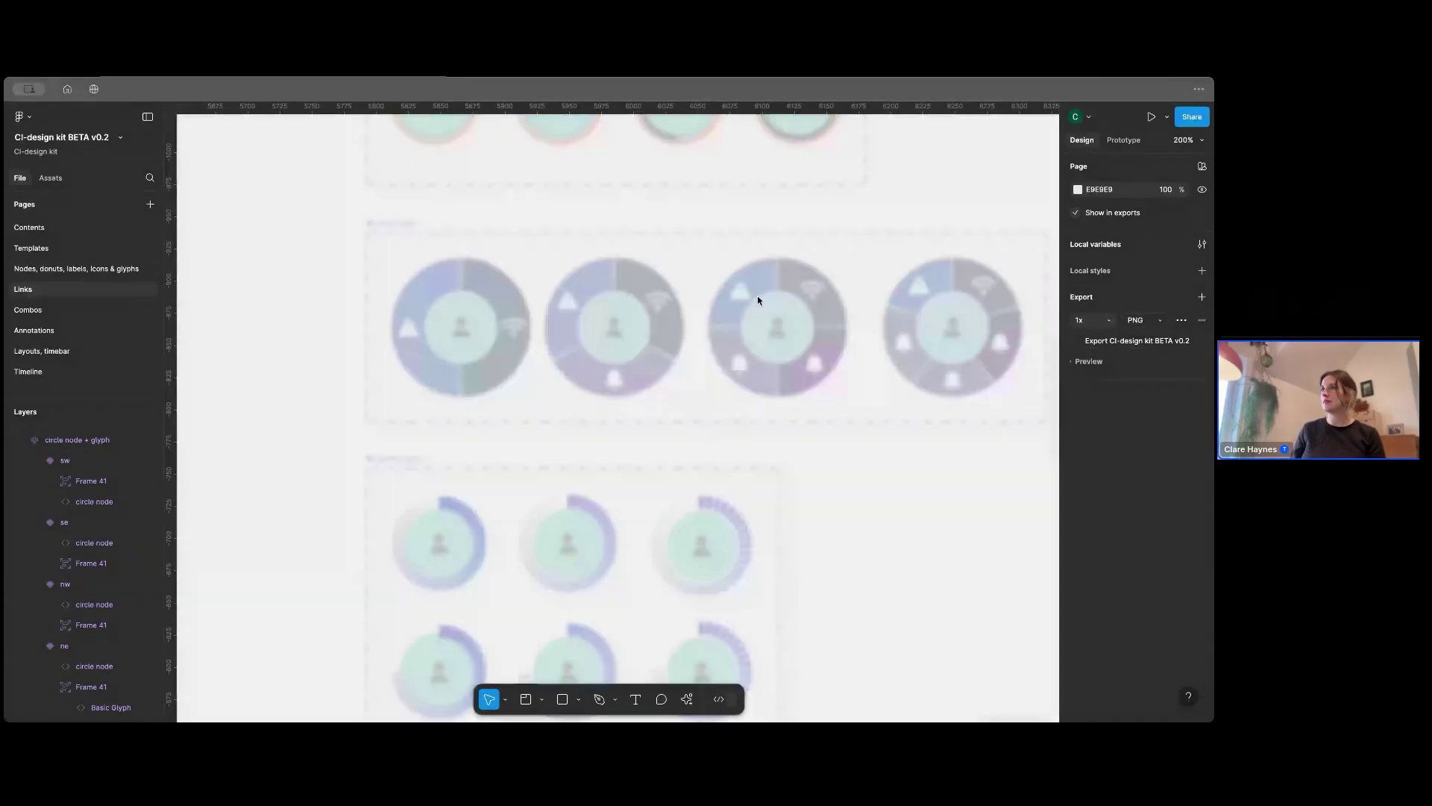
pyautogui.scroll(5, 514, 228)
pyautogui.scroll(5, 512, 224)
pyautogui.hscroll(-5, 512, 224)
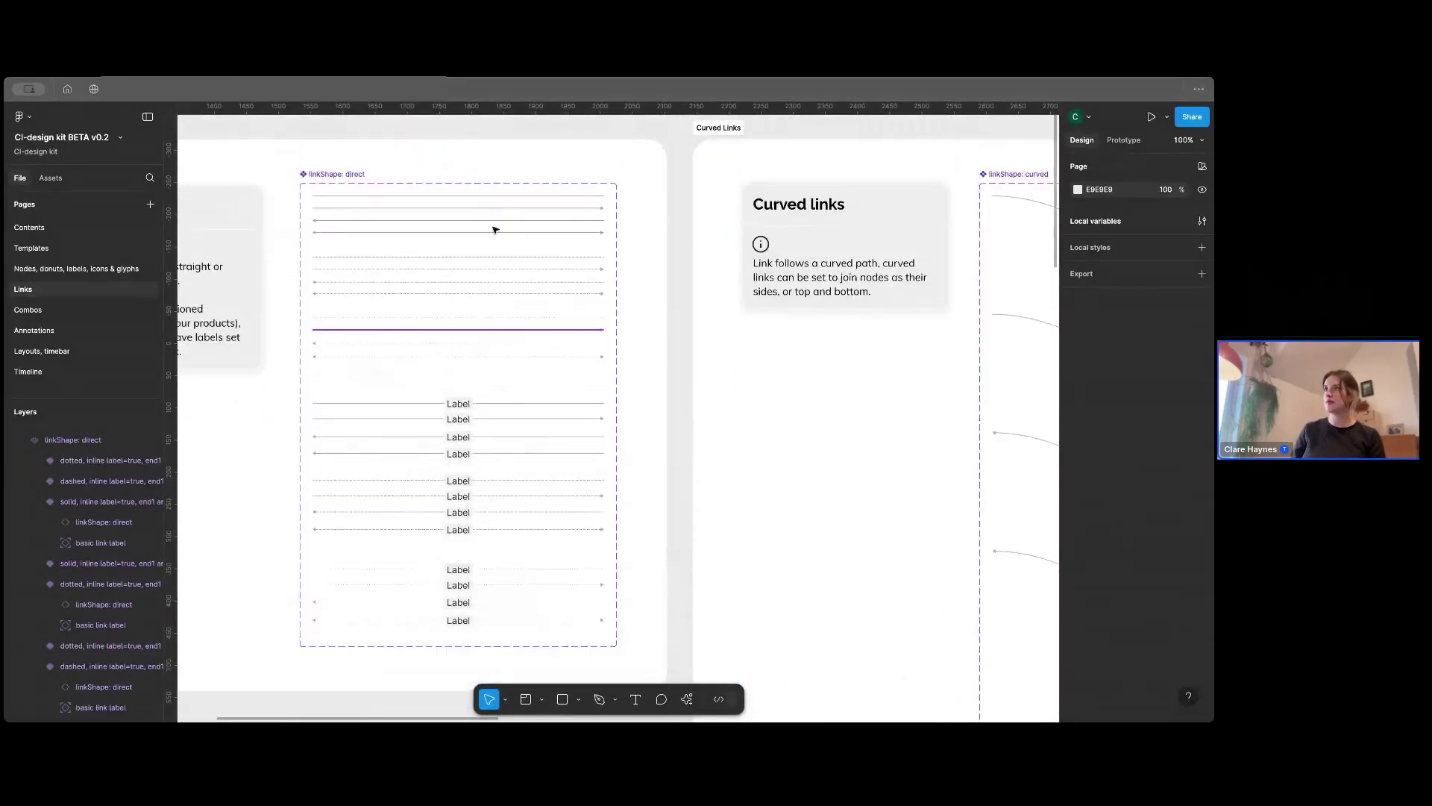
pyautogui.hscroll(10, 748, 289)
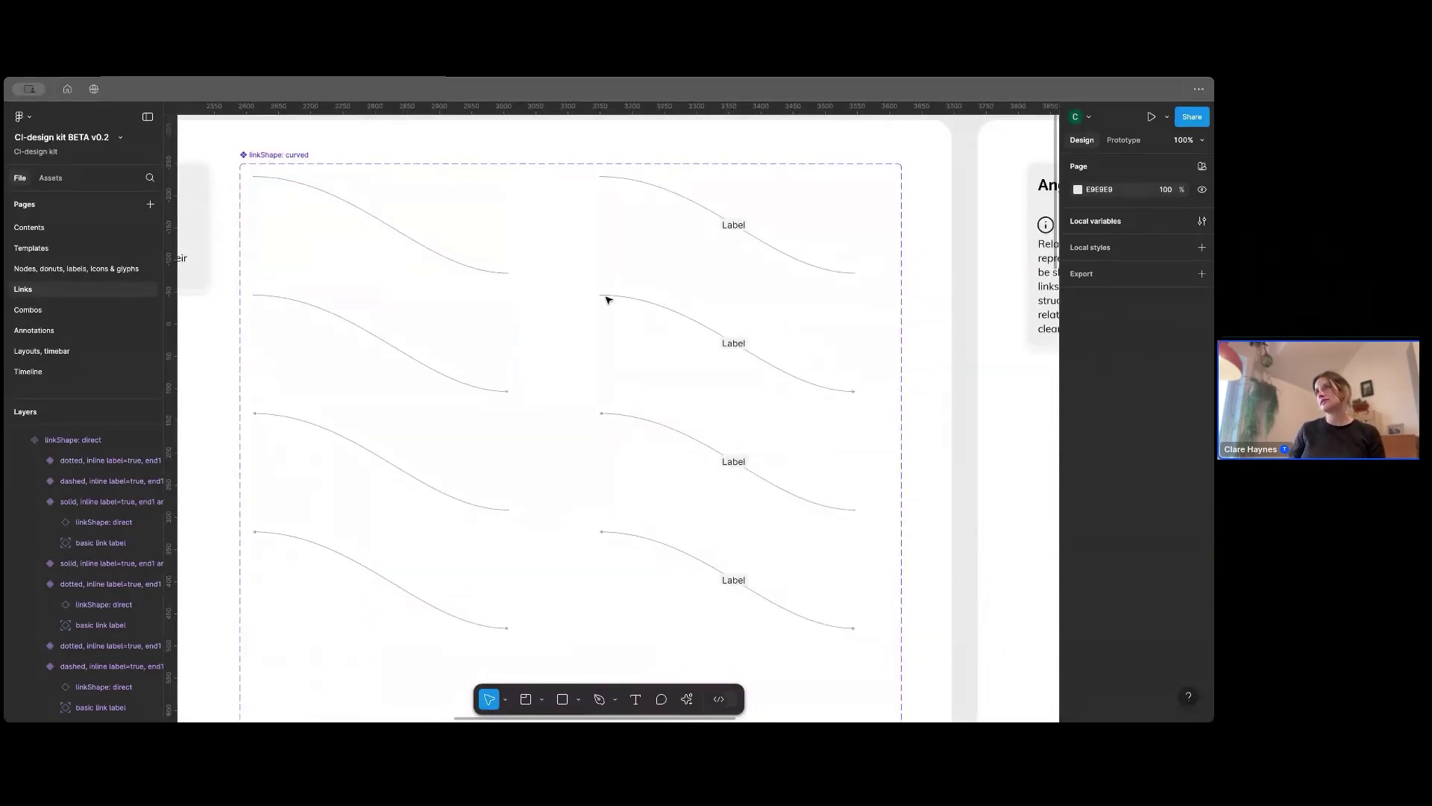
pyautogui.hscroll(10, 608, 300)
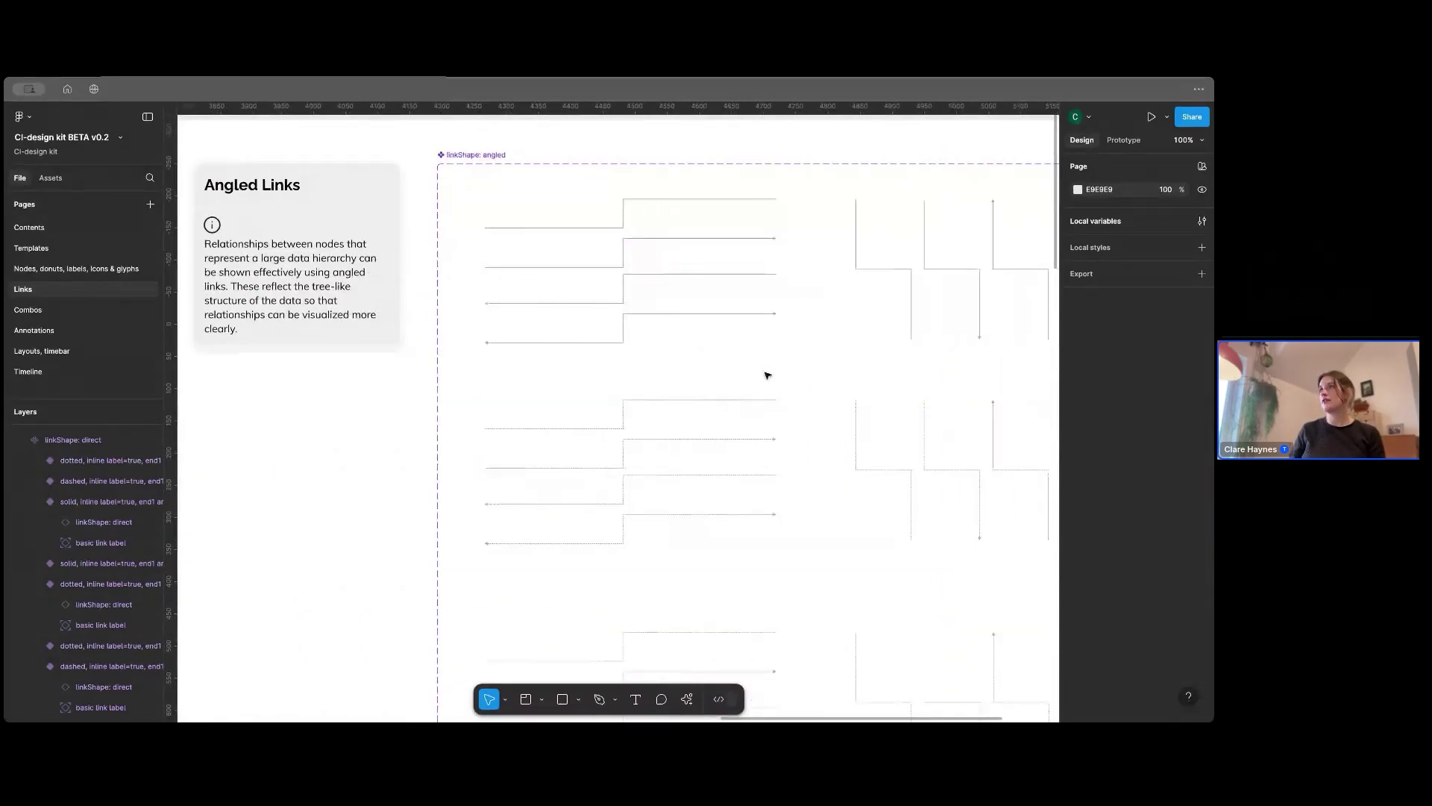
pyautogui.click(30, 310)
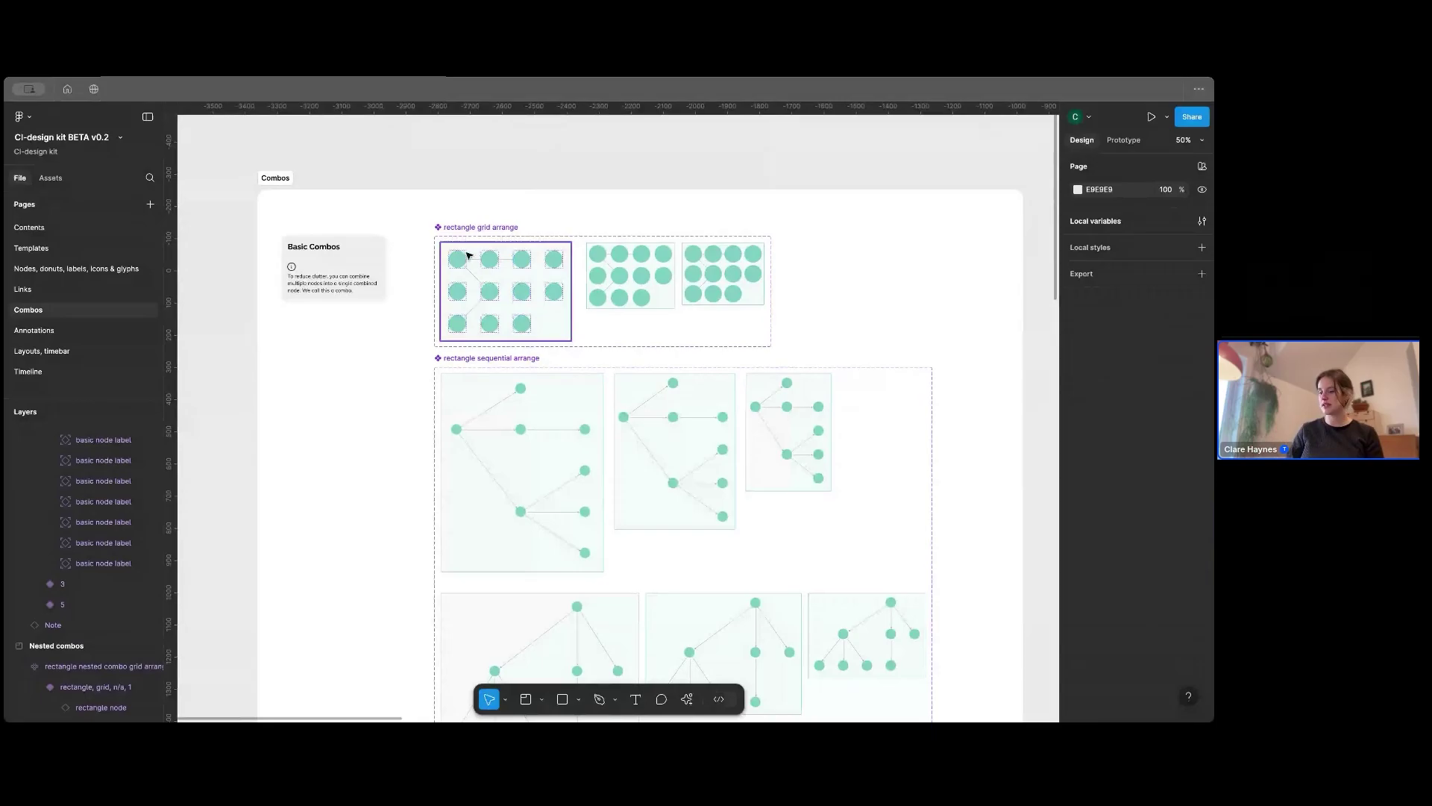
# Step: Scroll and zoom through the Basic Combos arrangements, including the circle concentric arrange examples
pyautogui.scroll(5, 467, 255)
pyautogui.scroll(4, 477, 262)
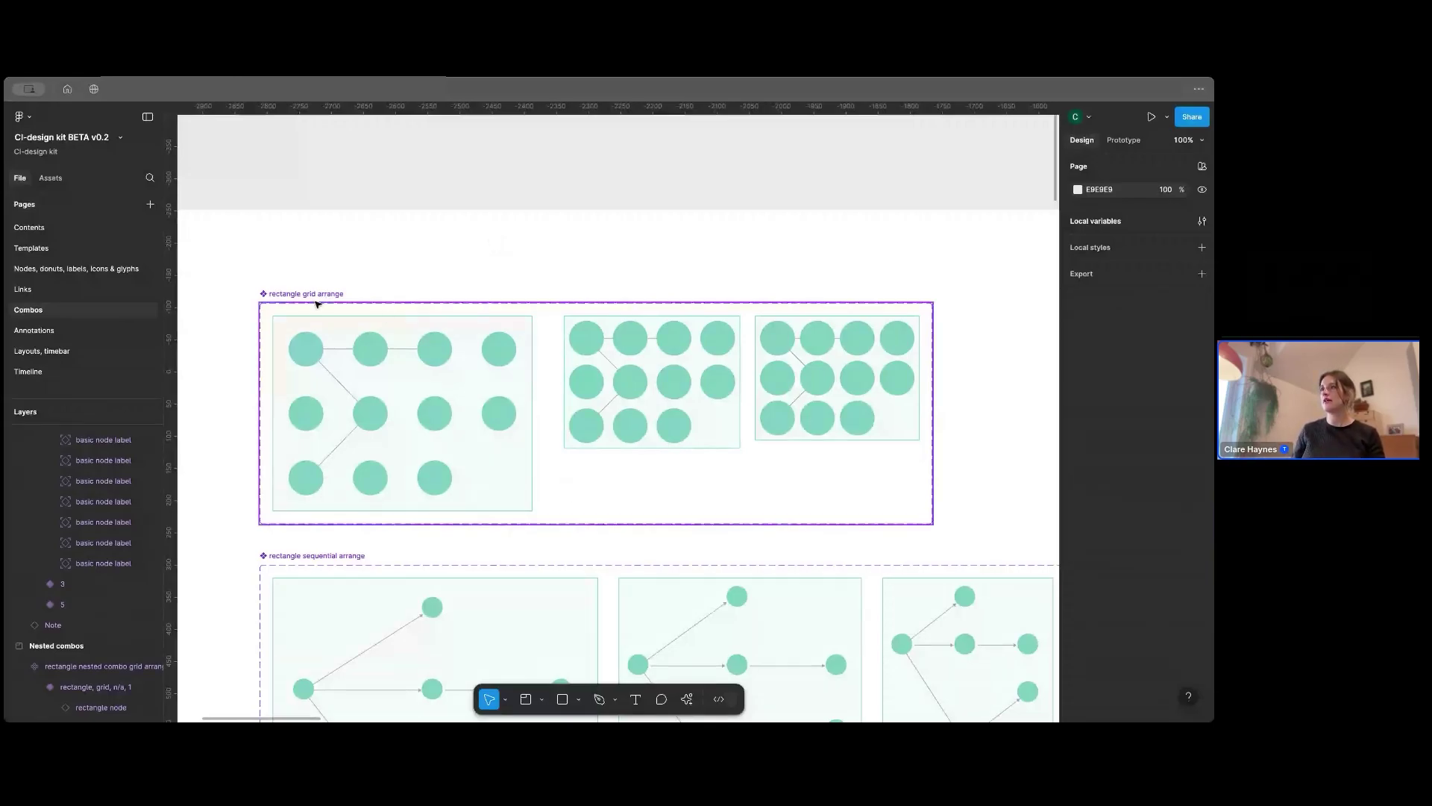
pyautogui.scroll(-5, 319, 303)
pyautogui.scroll(-1, 310, 301)
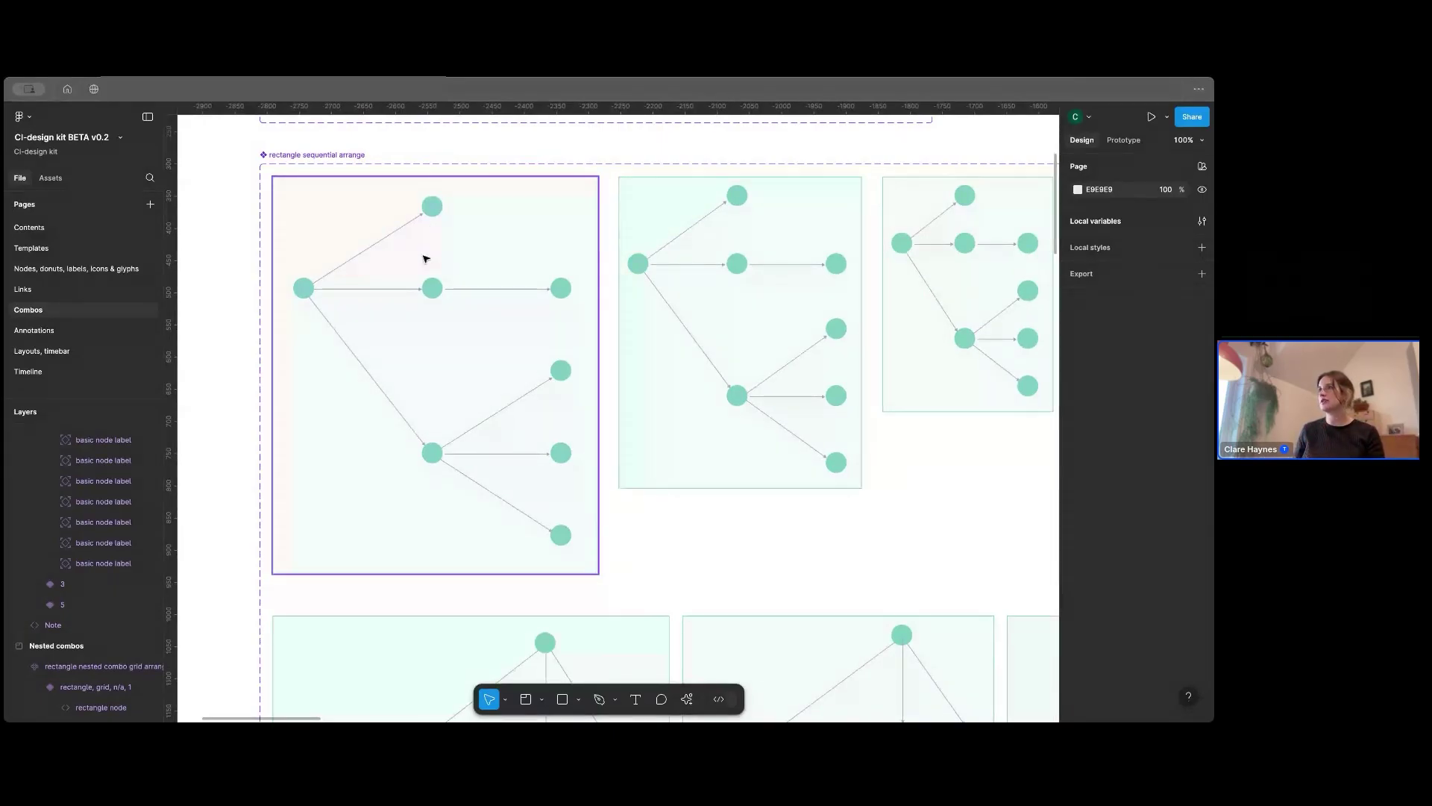
pyautogui.hotkey('ctrl', '-')
pyautogui.scroll(-3, 552, 381)
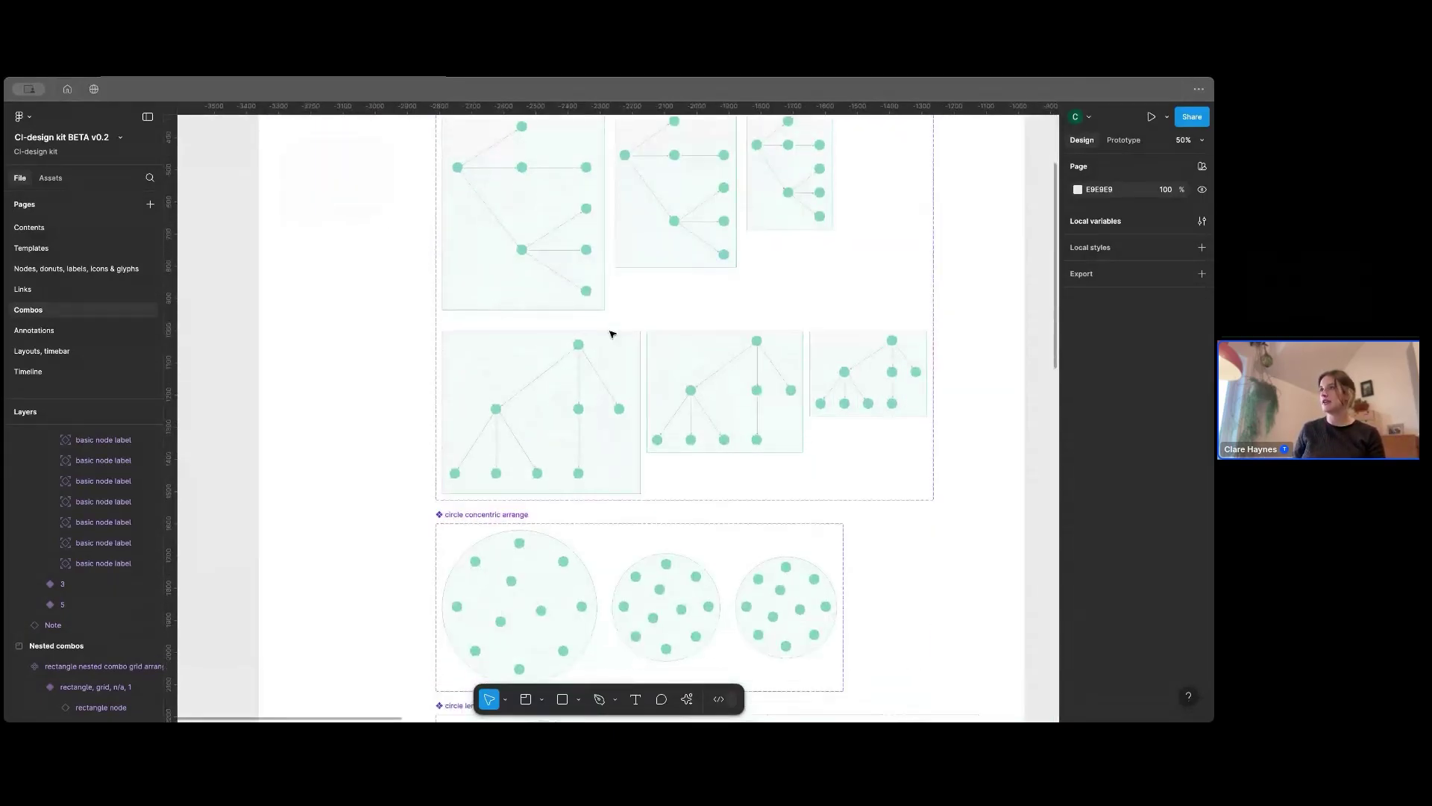
pyautogui.scroll(-4, 622, 410)
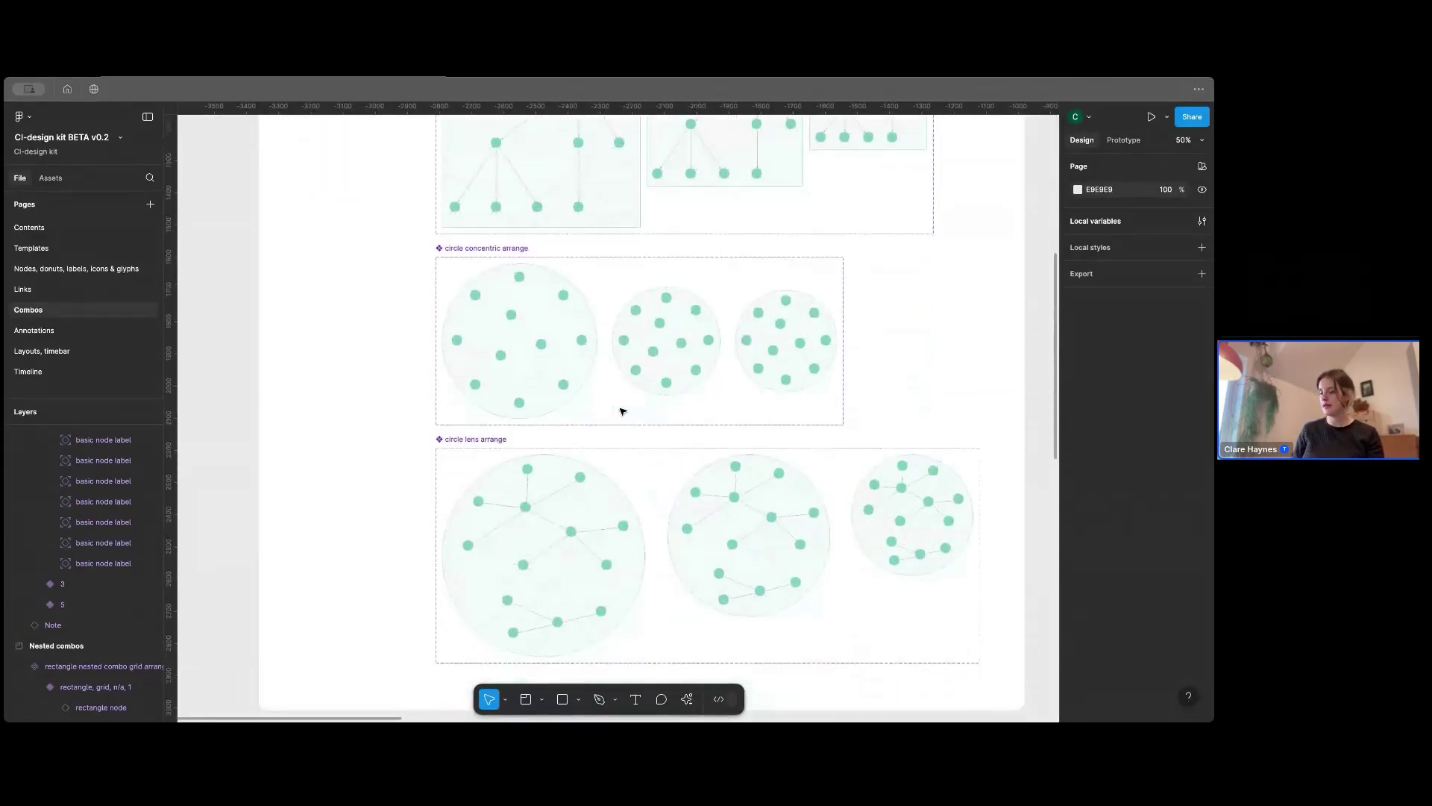
pyautogui.hotkey('ctrl', '+')
pyautogui.scroll(2, 622, 411)
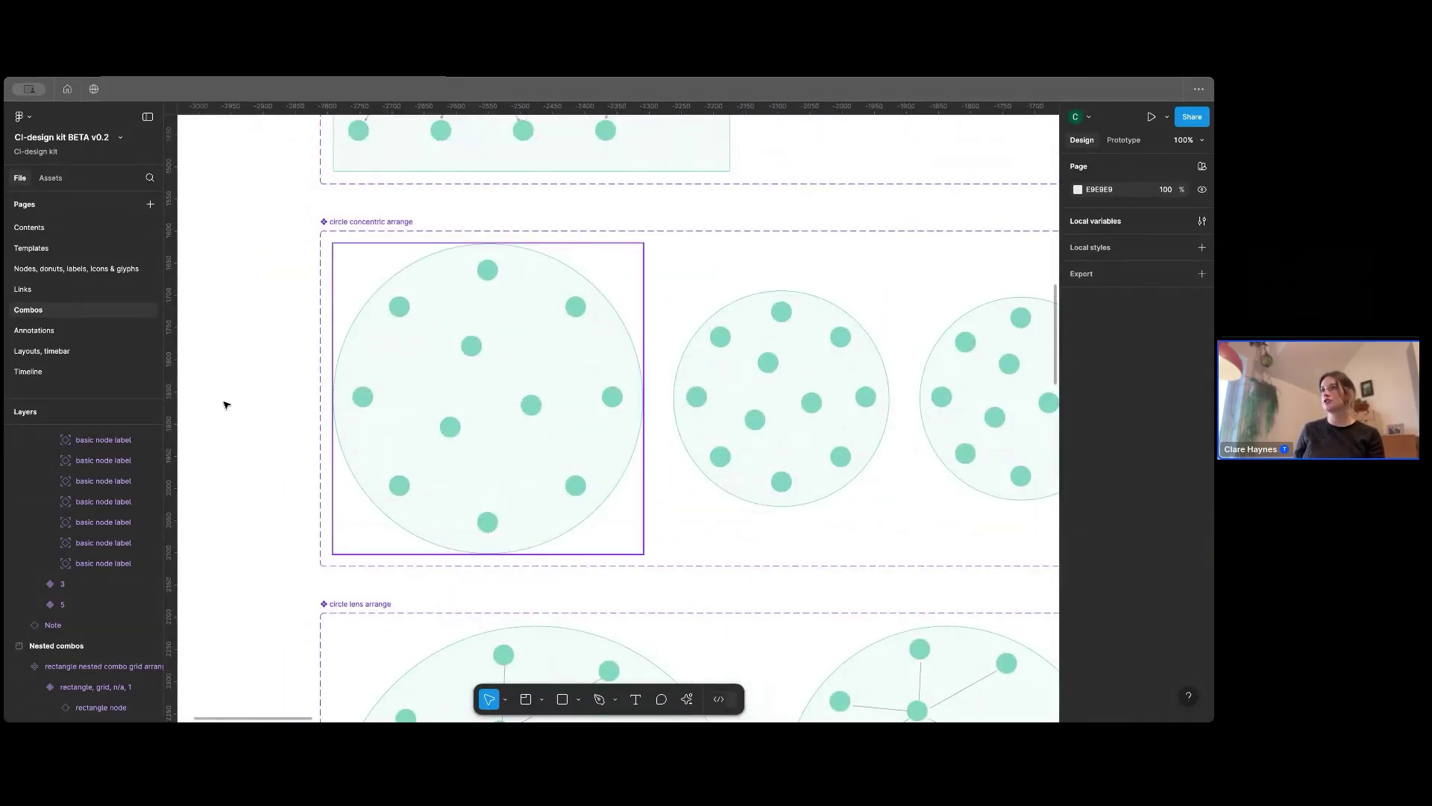
pyautogui.hotkey('ctrl', '-')
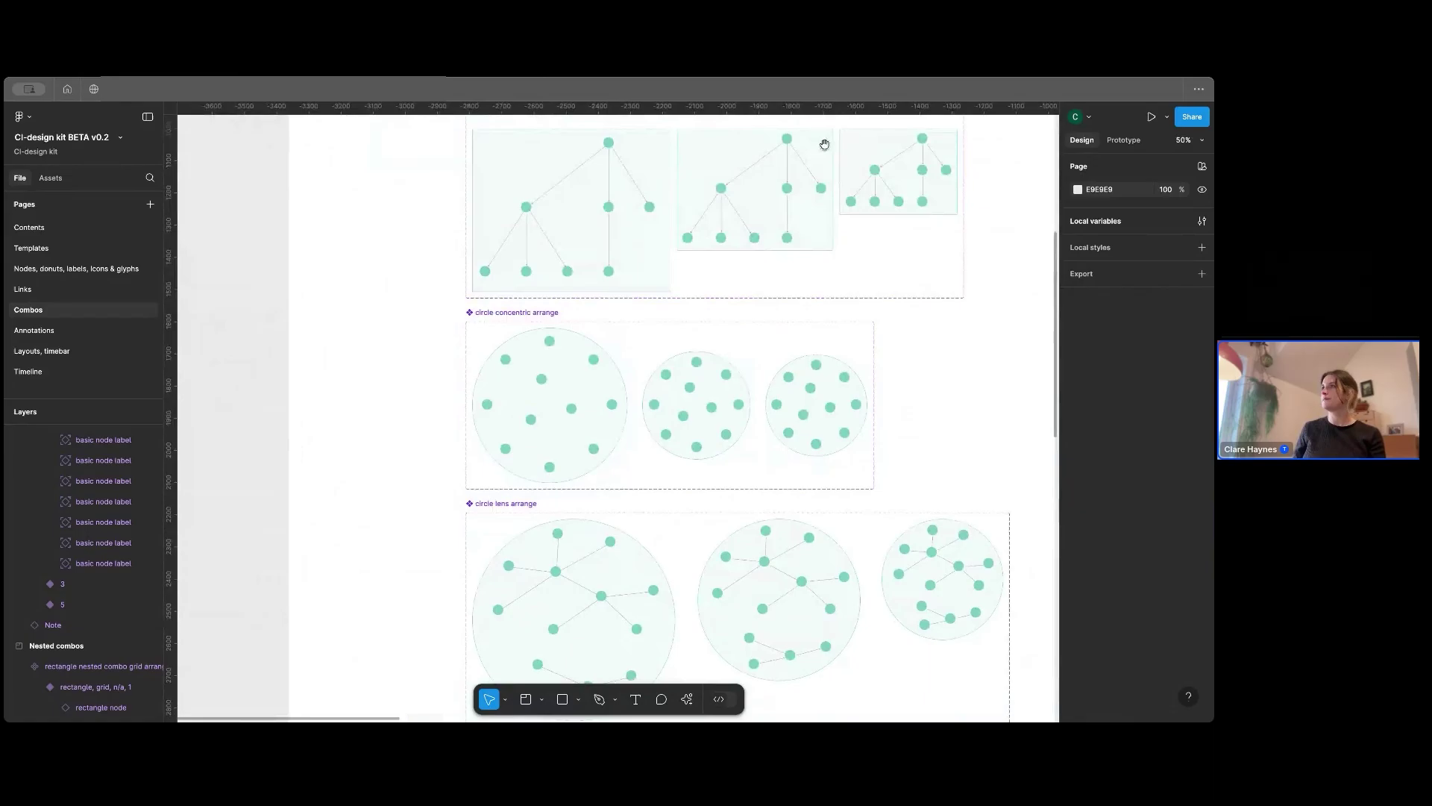
# Step: Pan across to the Nested combos frame, then switch to the Annotations page
pyautogui.moveTo(825, 144); pyautogui.dragTo(501, 352)
pyautogui.hscroll(8, 333, 409)
pyautogui.scroll(4, 544, 301)
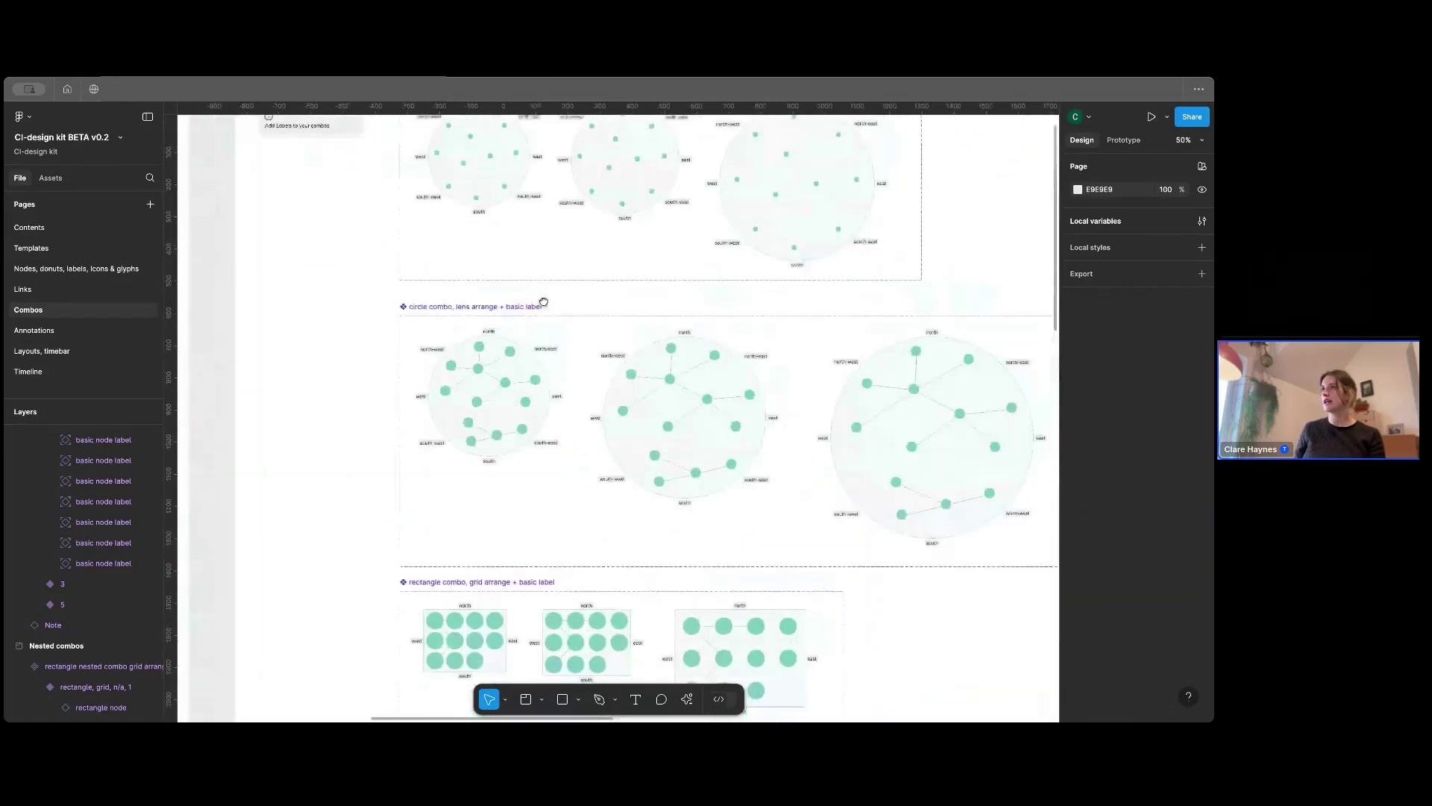
pyautogui.hscroll(1, 835, 253)
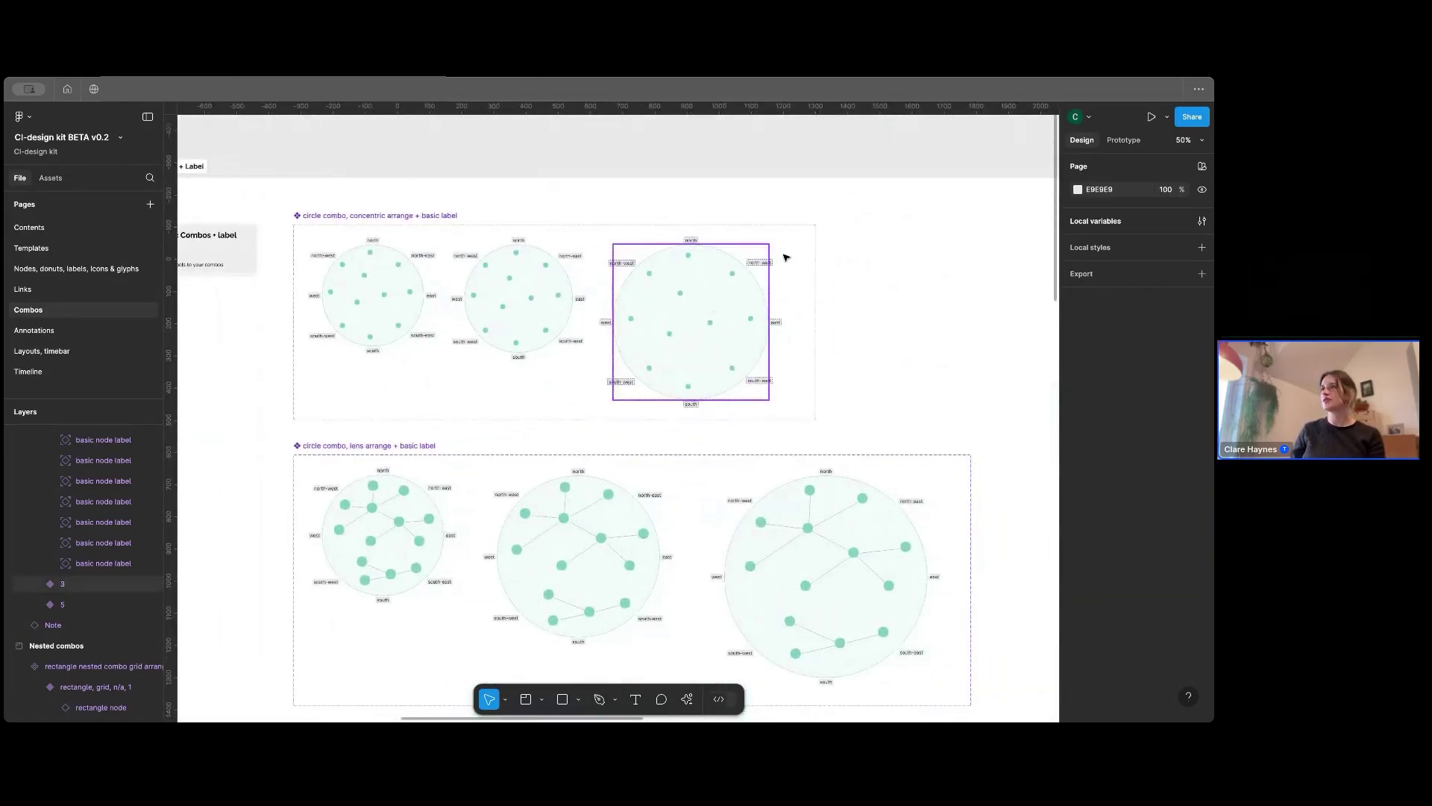
pyautogui.moveTo(943, 393); pyautogui.dragTo(377, 402)
pyautogui.moveTo(963, 463); pyautogui.dragTo(323, 489)
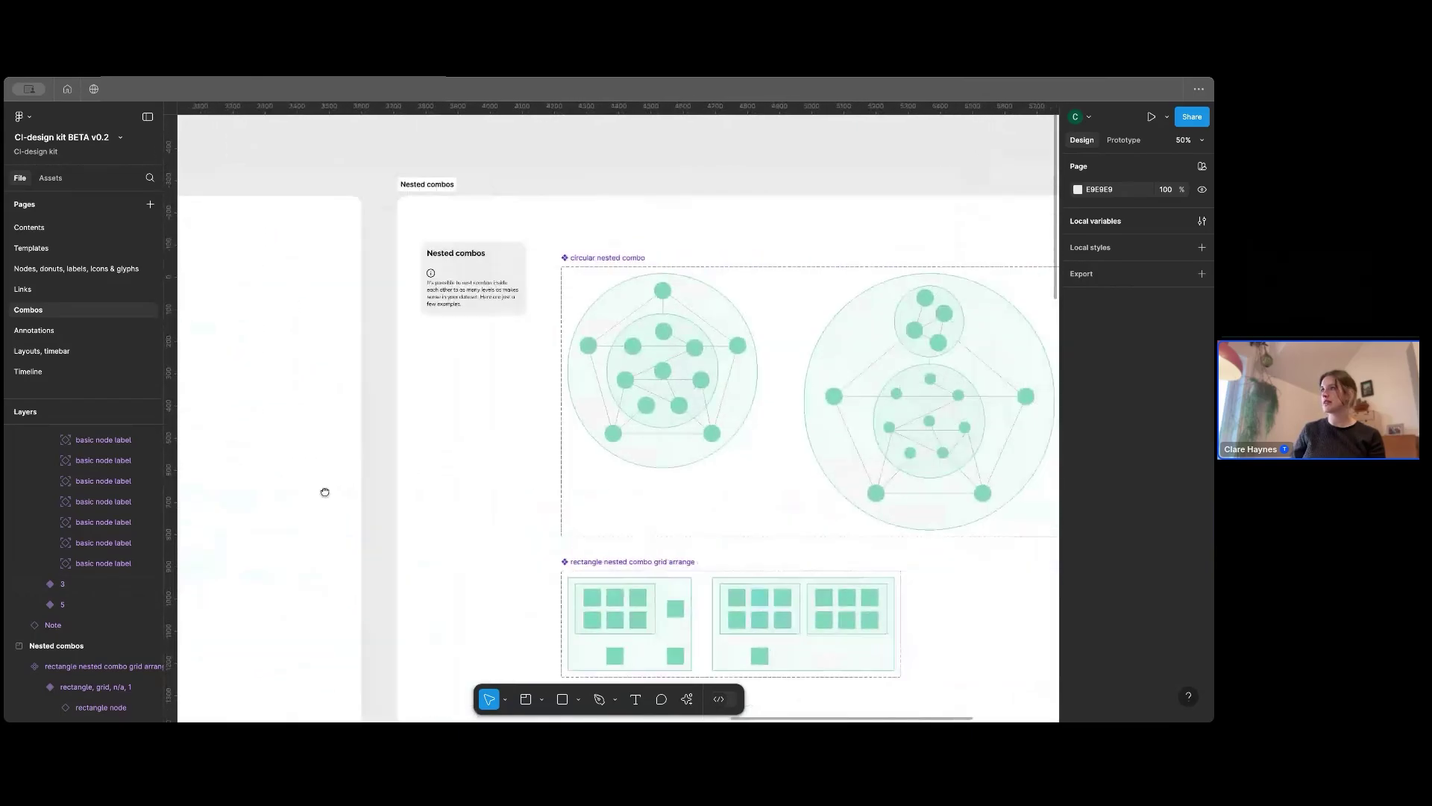
pyautogui.hscroll(3, 419, 477)
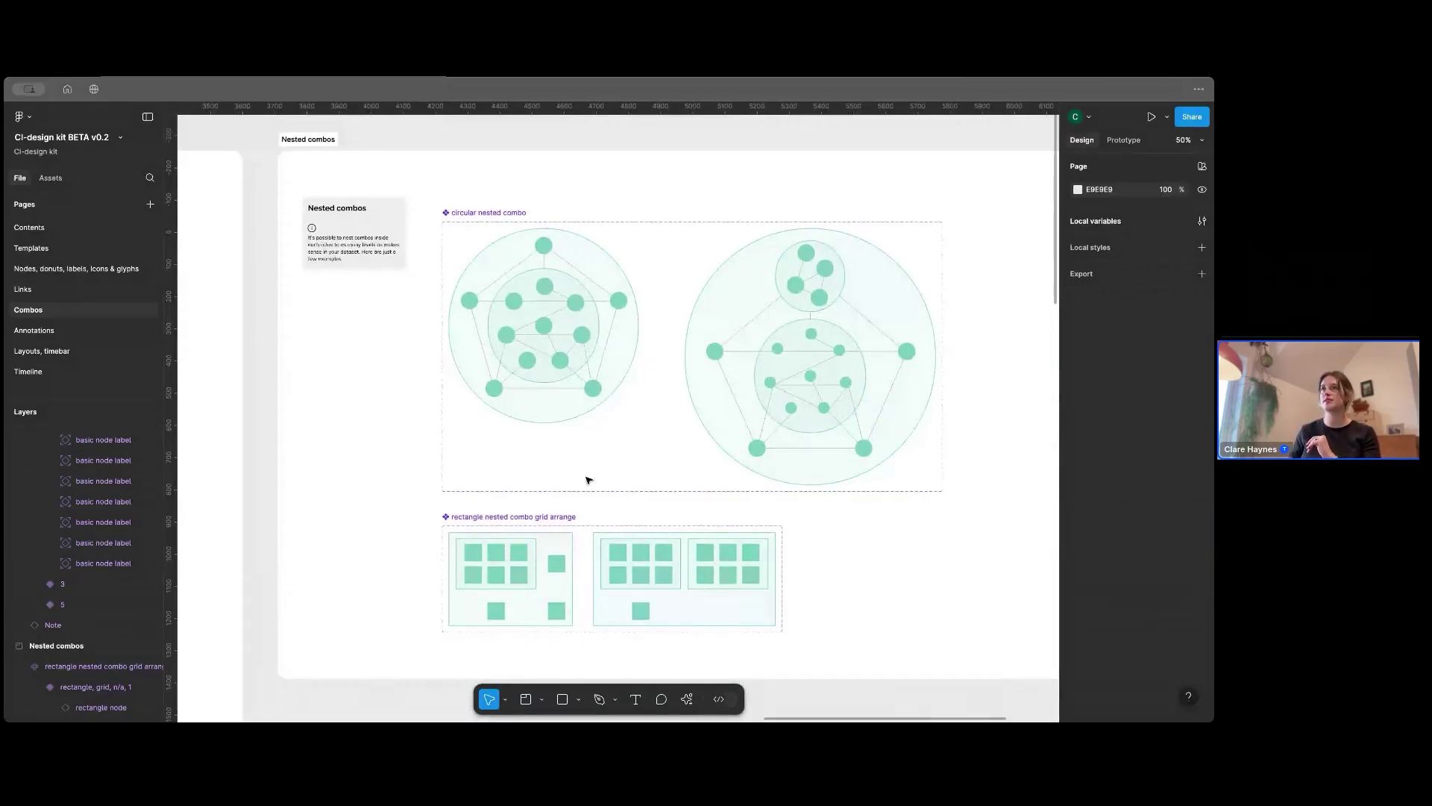
pyautogui.click(42, 327)
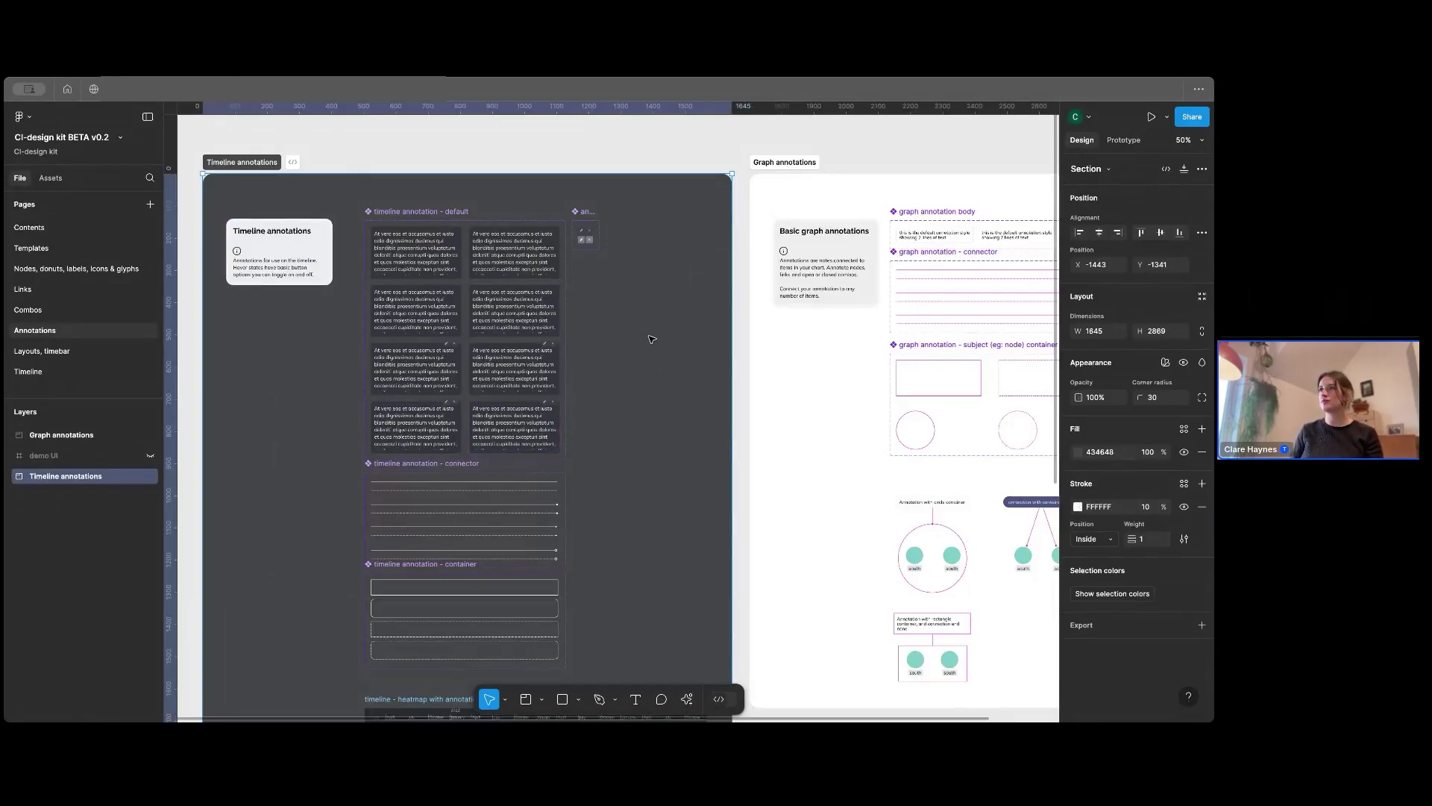
pyautogui.scroll(-1, 650, 337)
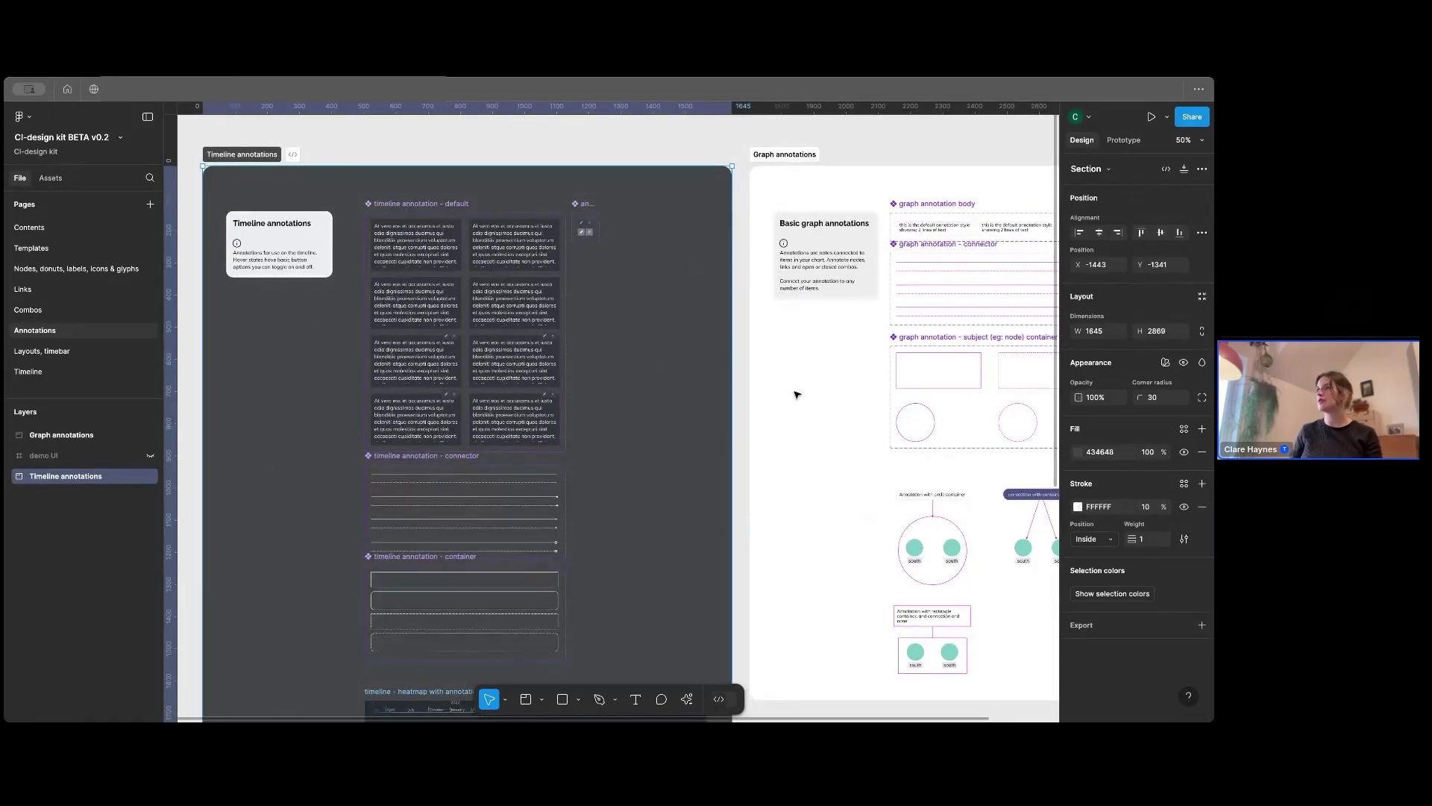
pyautogui.hscroll(-2, 796, 394)
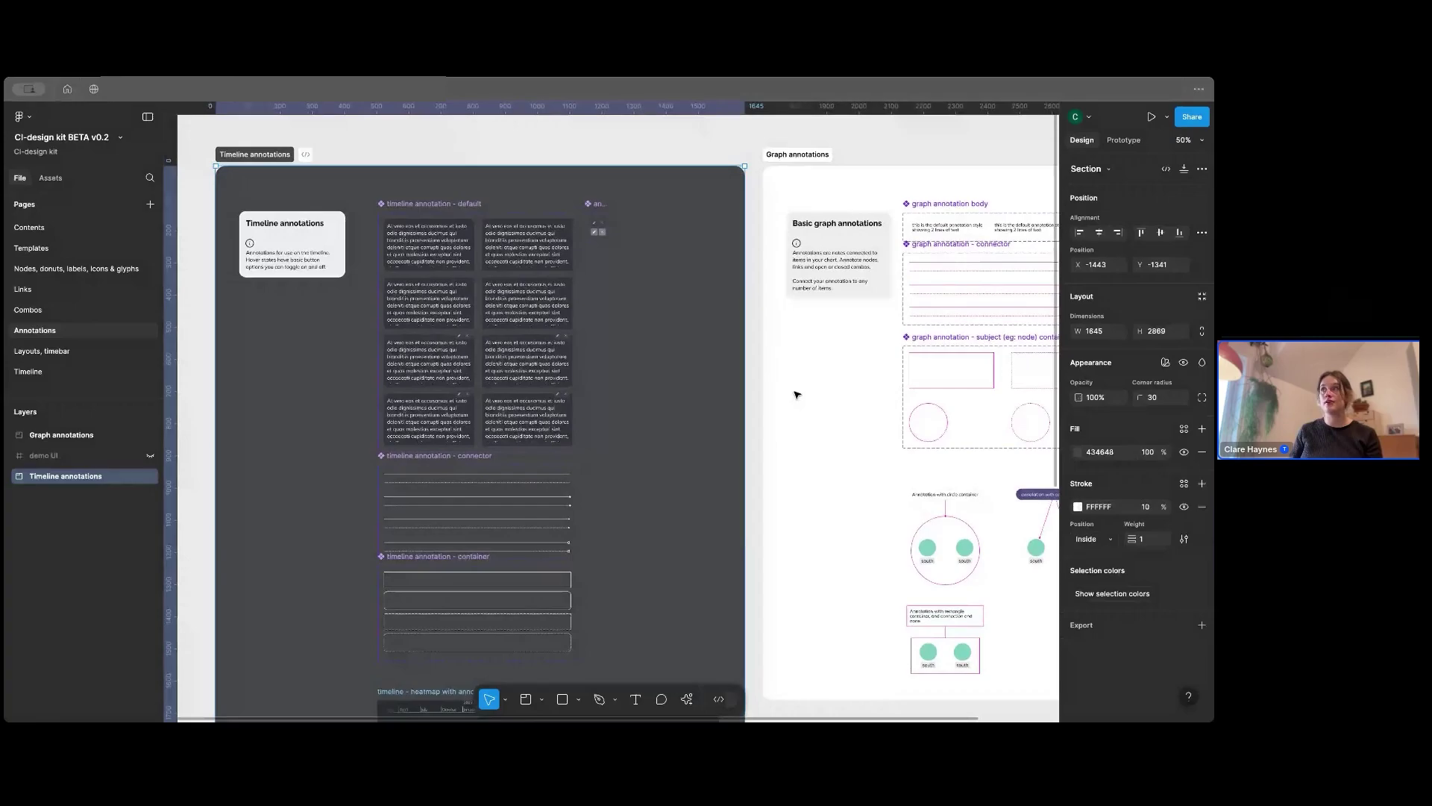
pyautogui.hscroll(5, 796, 394)
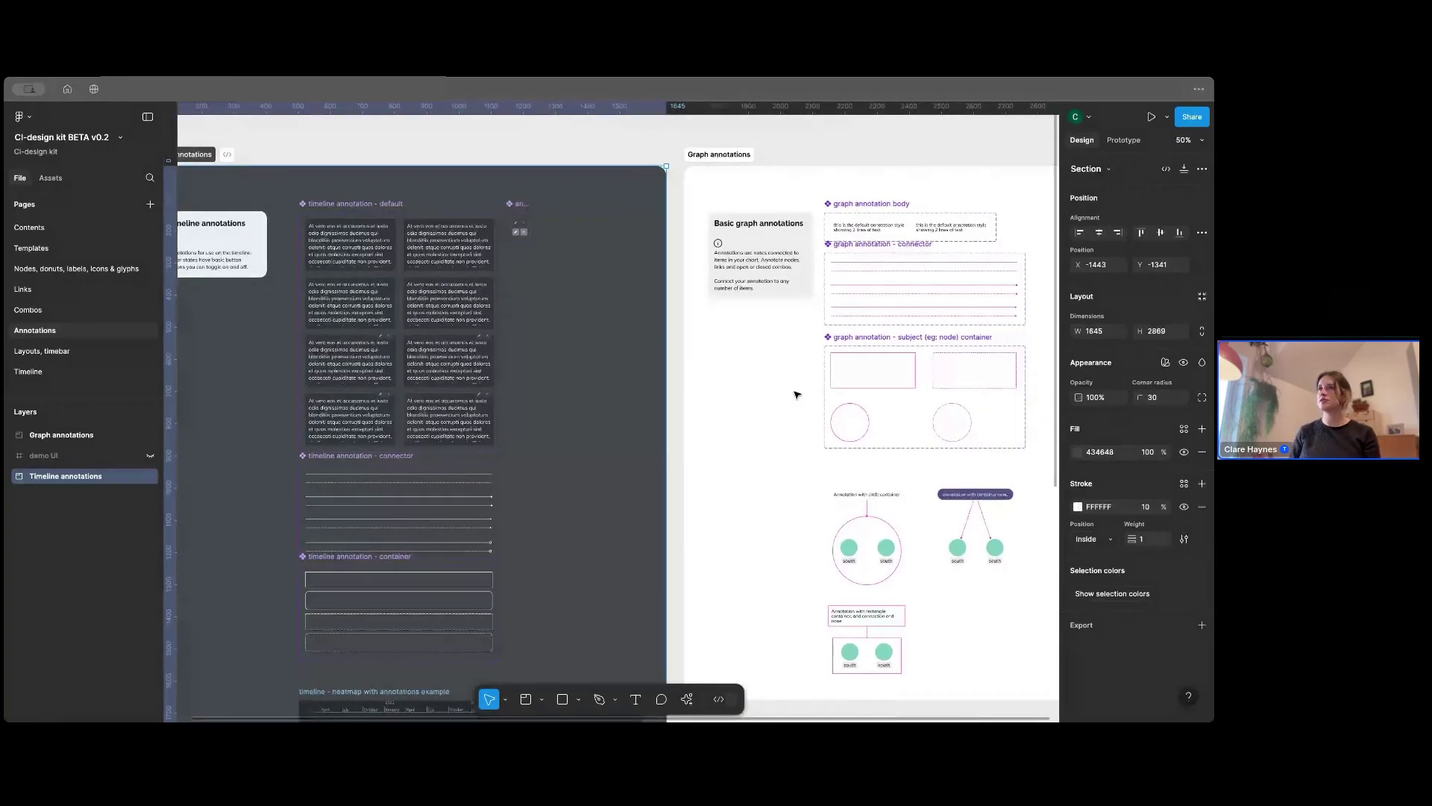
pyautogui.hscroll(-4, 795, 393)
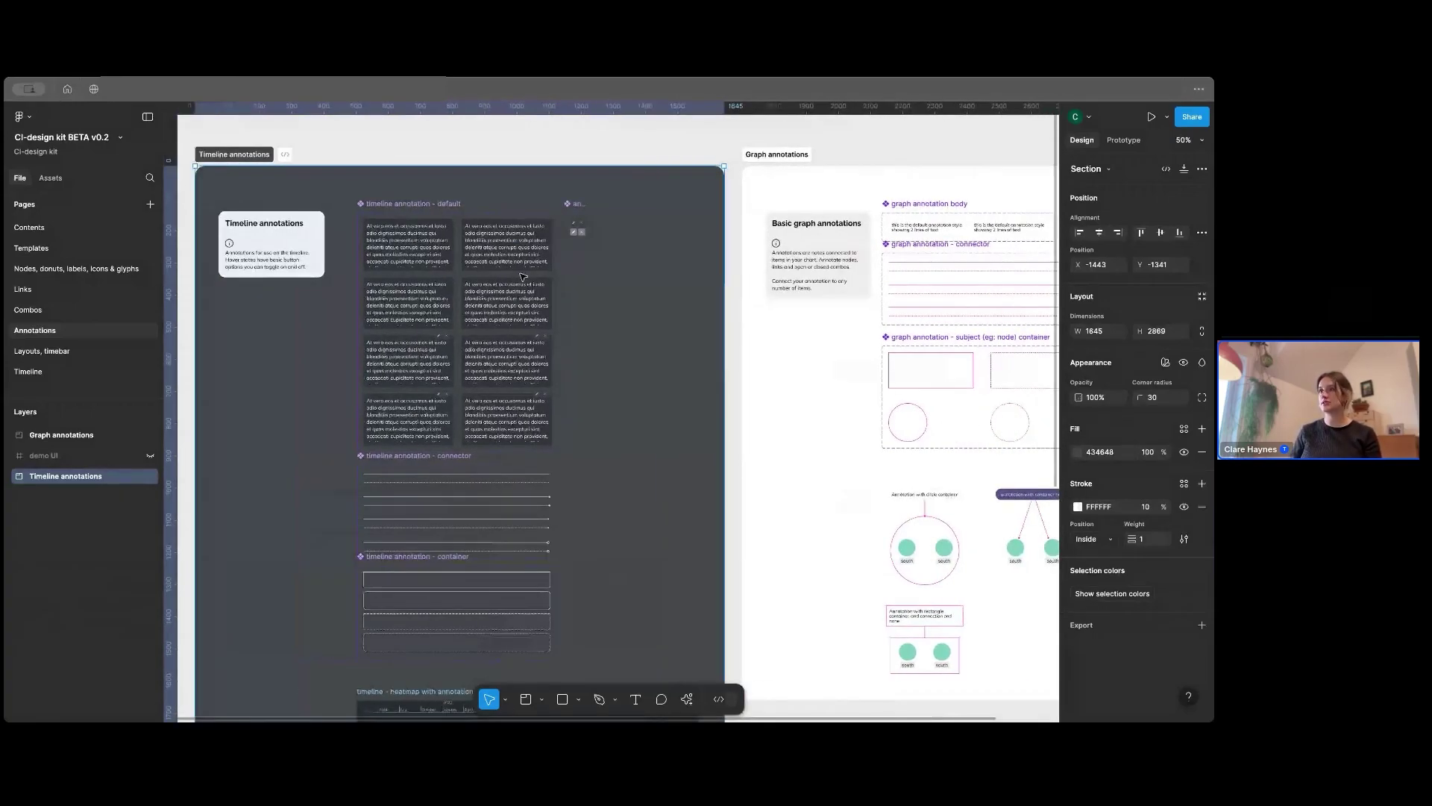
pyautogui.scroll(-5, 523, 277)
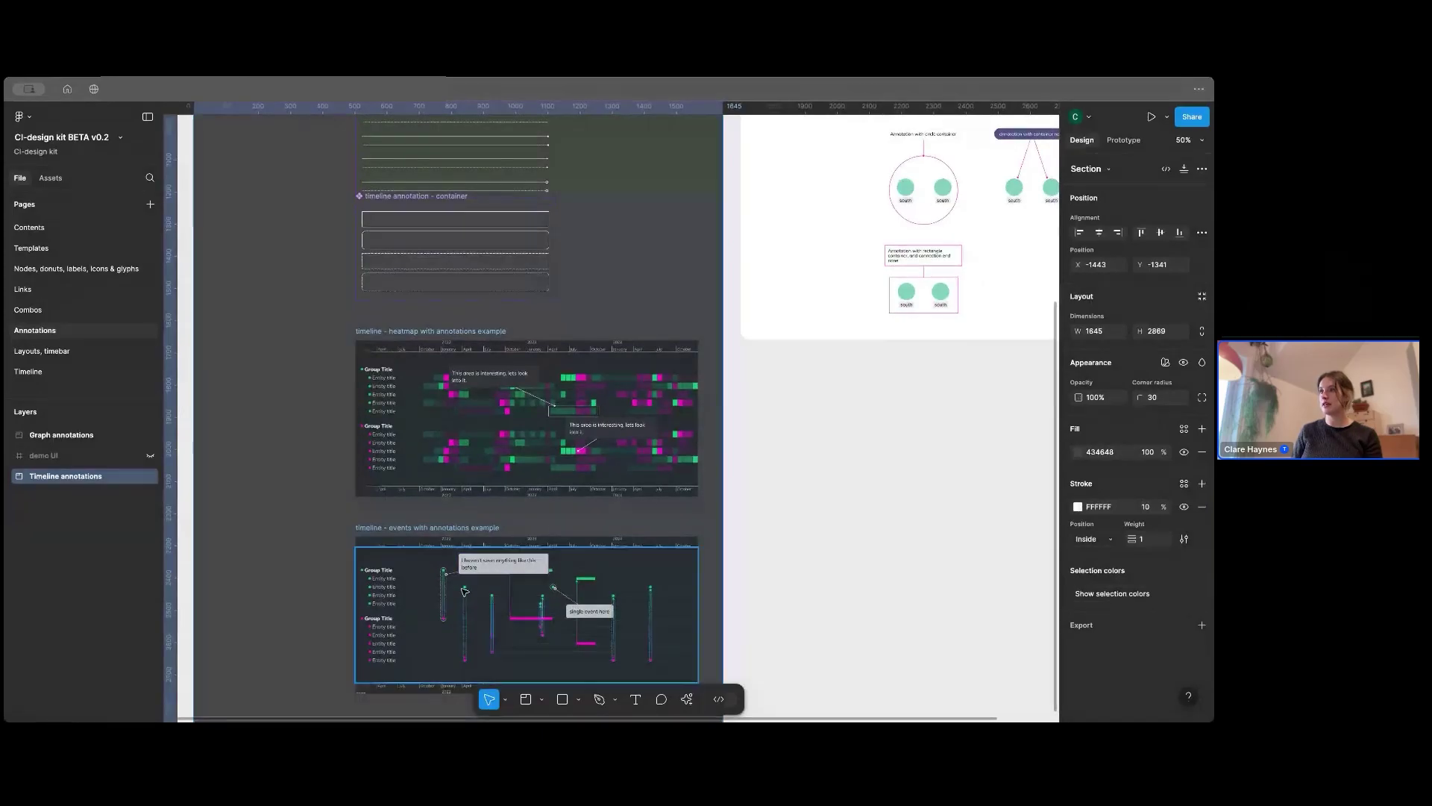
pyautogui.scroll(-2, 863, 521)
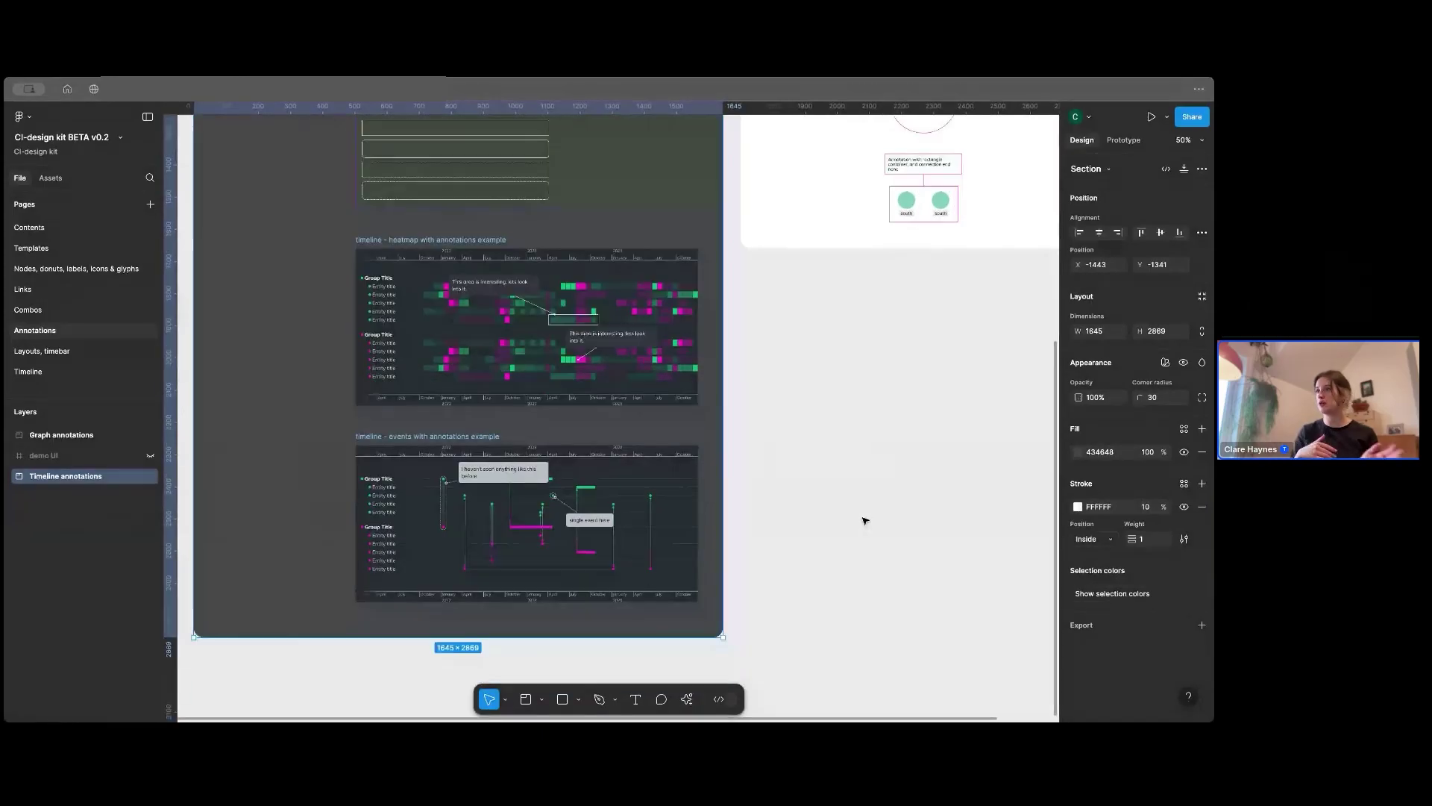
pyautogui.scroll(1, 863, 521)
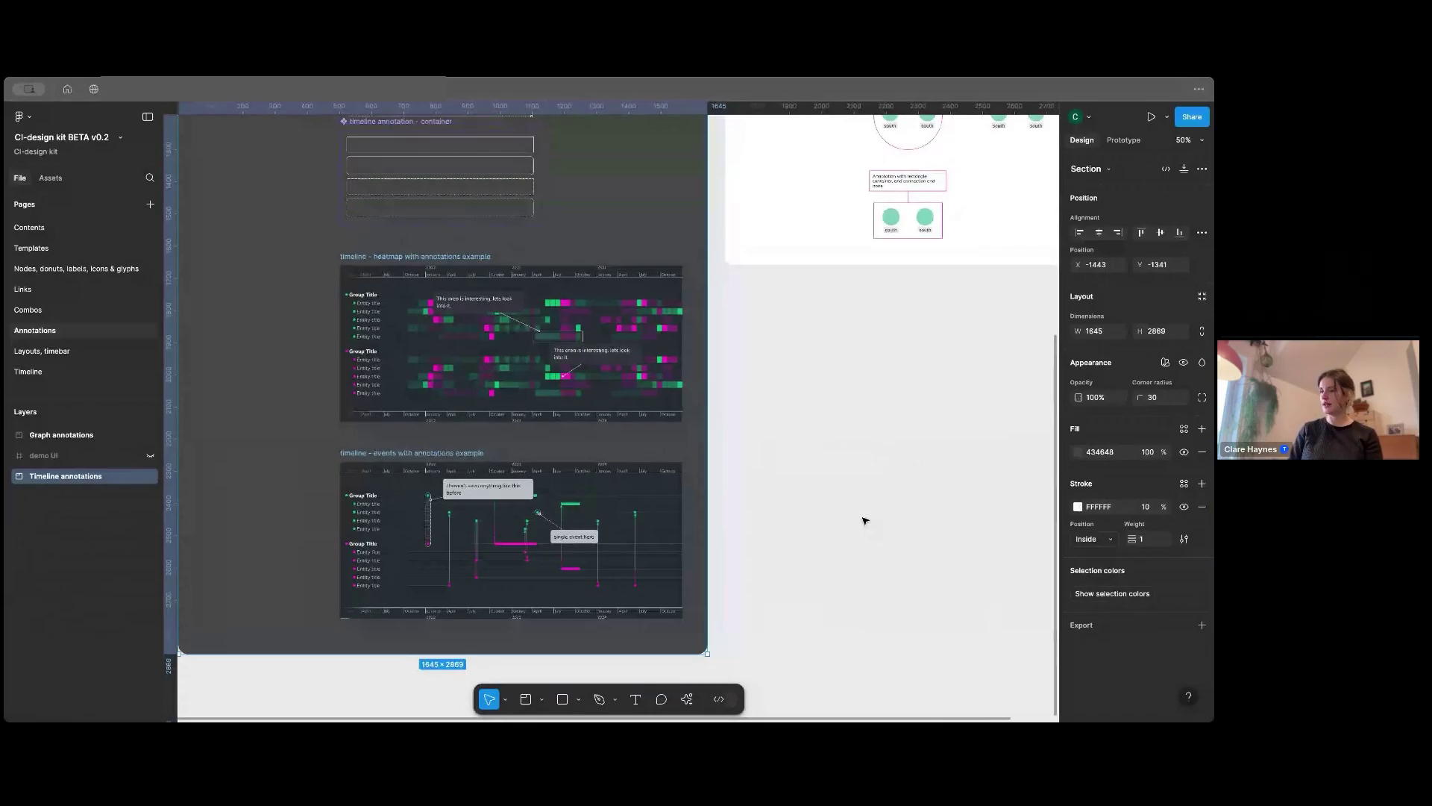
pyautogui.hotkey('shift', '0')
pyautogui.scroll(6, 819, 519)
pyautogui.hscroll(2, 819, 518)
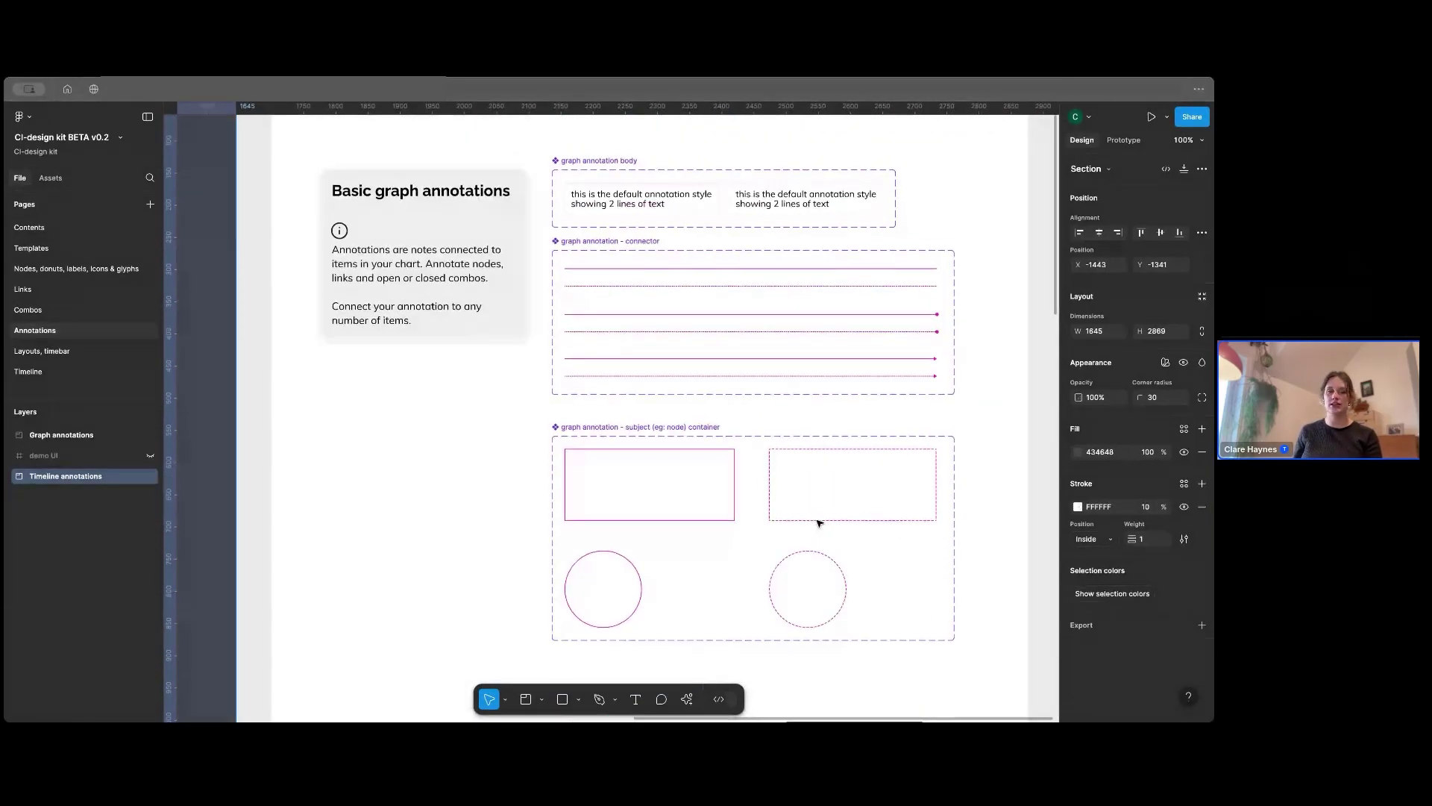
pyautogui.scroll(-5, 818, 523)
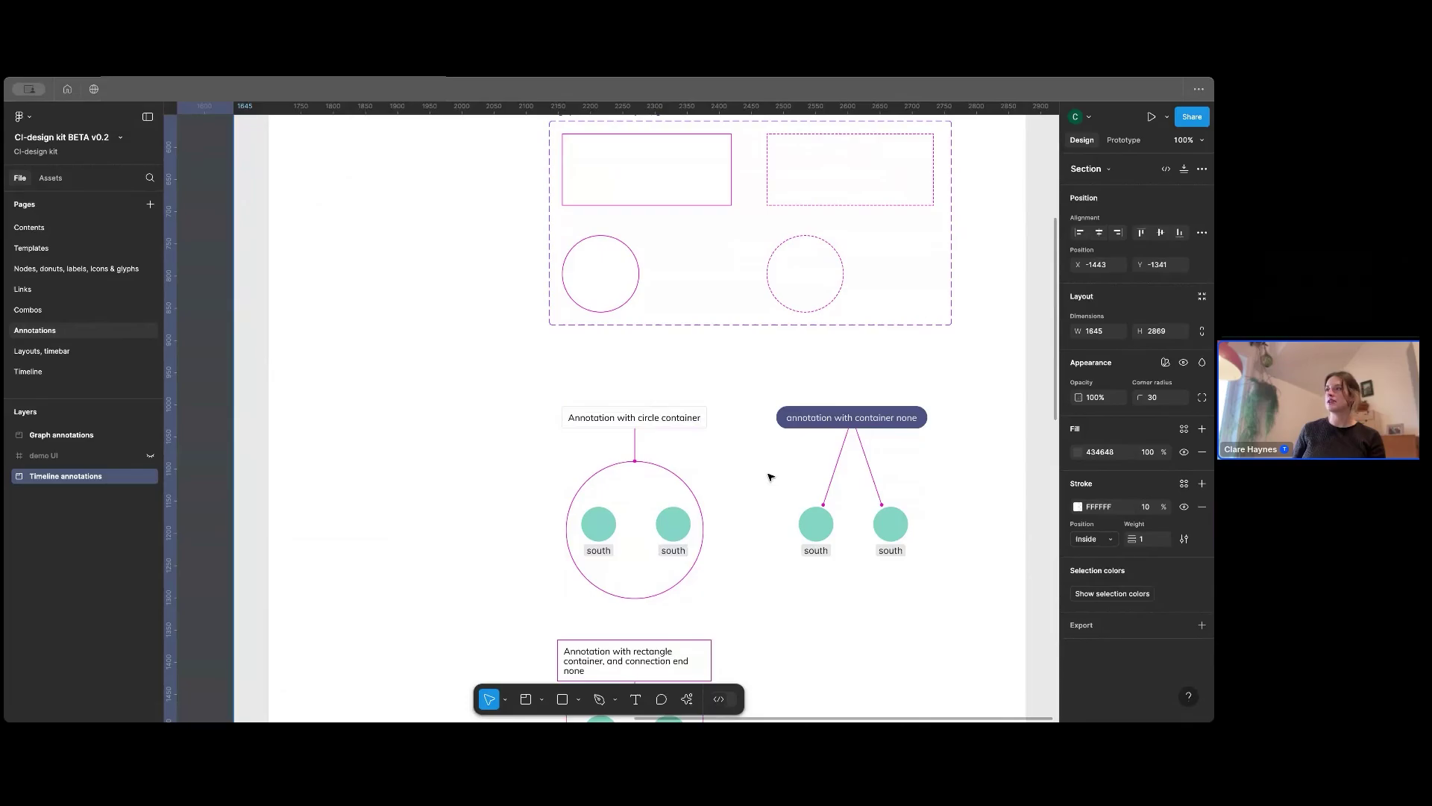
pyautogui.scroll(-5, 771, 477)
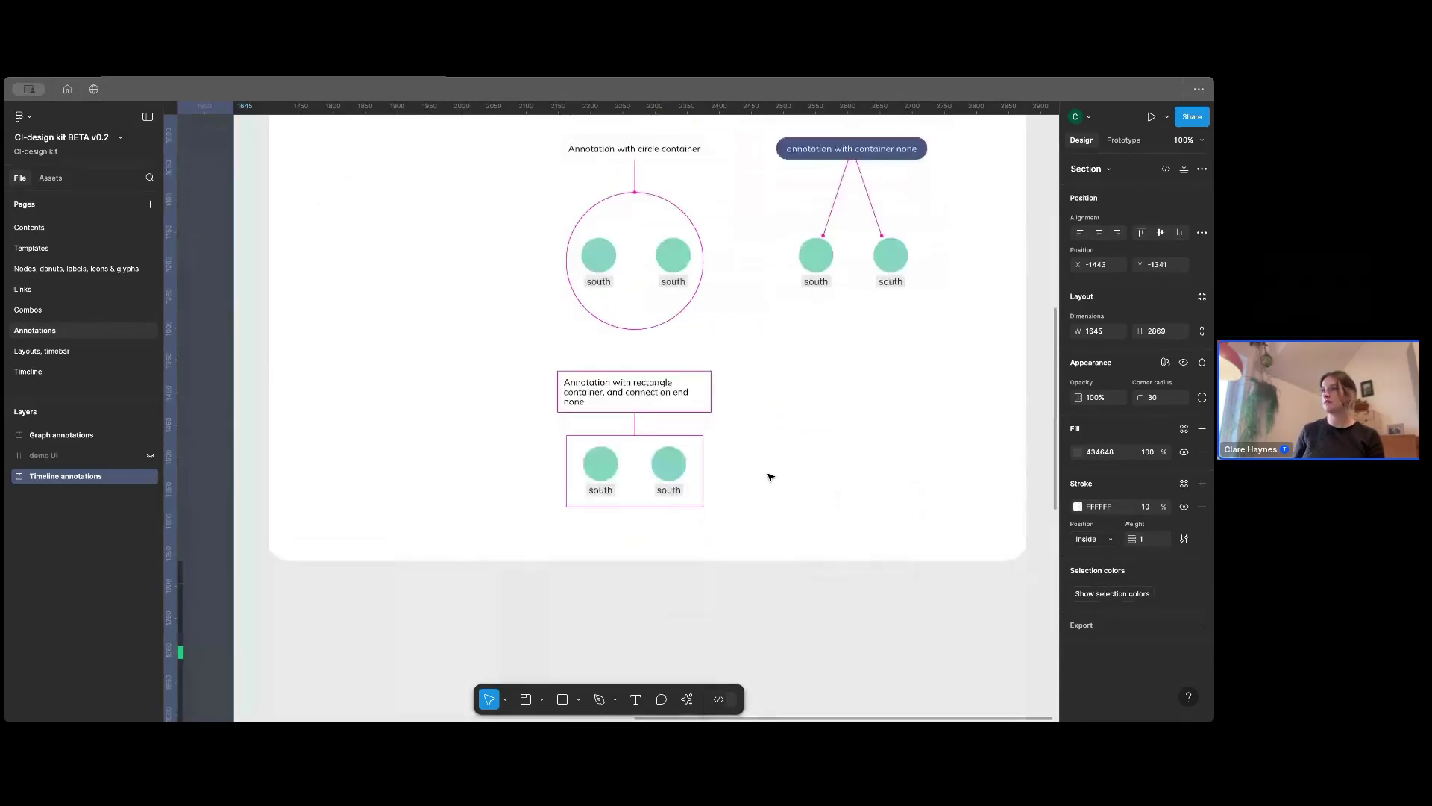
pyautogui.hotkey('ctrl', '-')
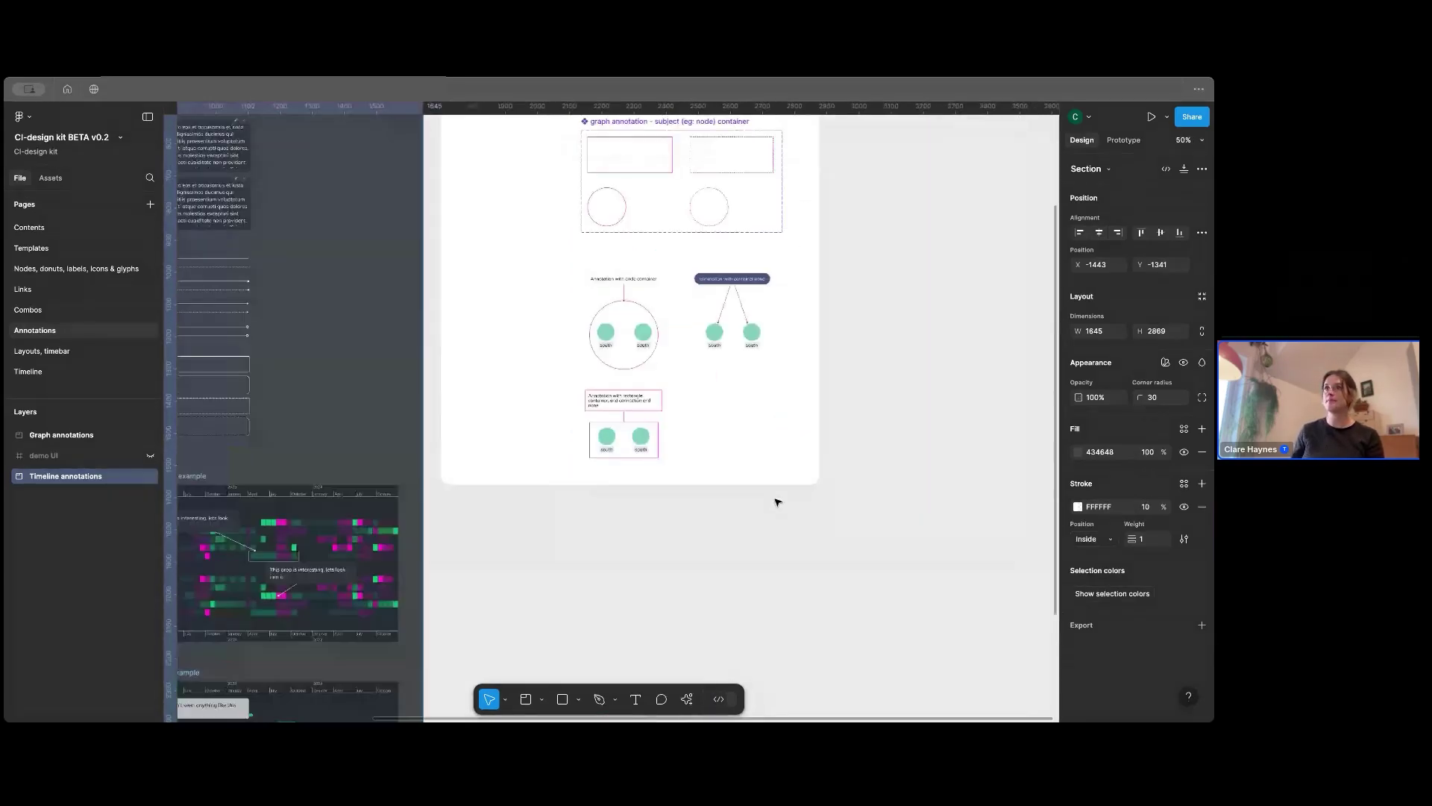
# Step: Open the 'Layouts, timebar' page, zoom in and scroll right across the sequential layout frames
pyautogui.click(45, 351)
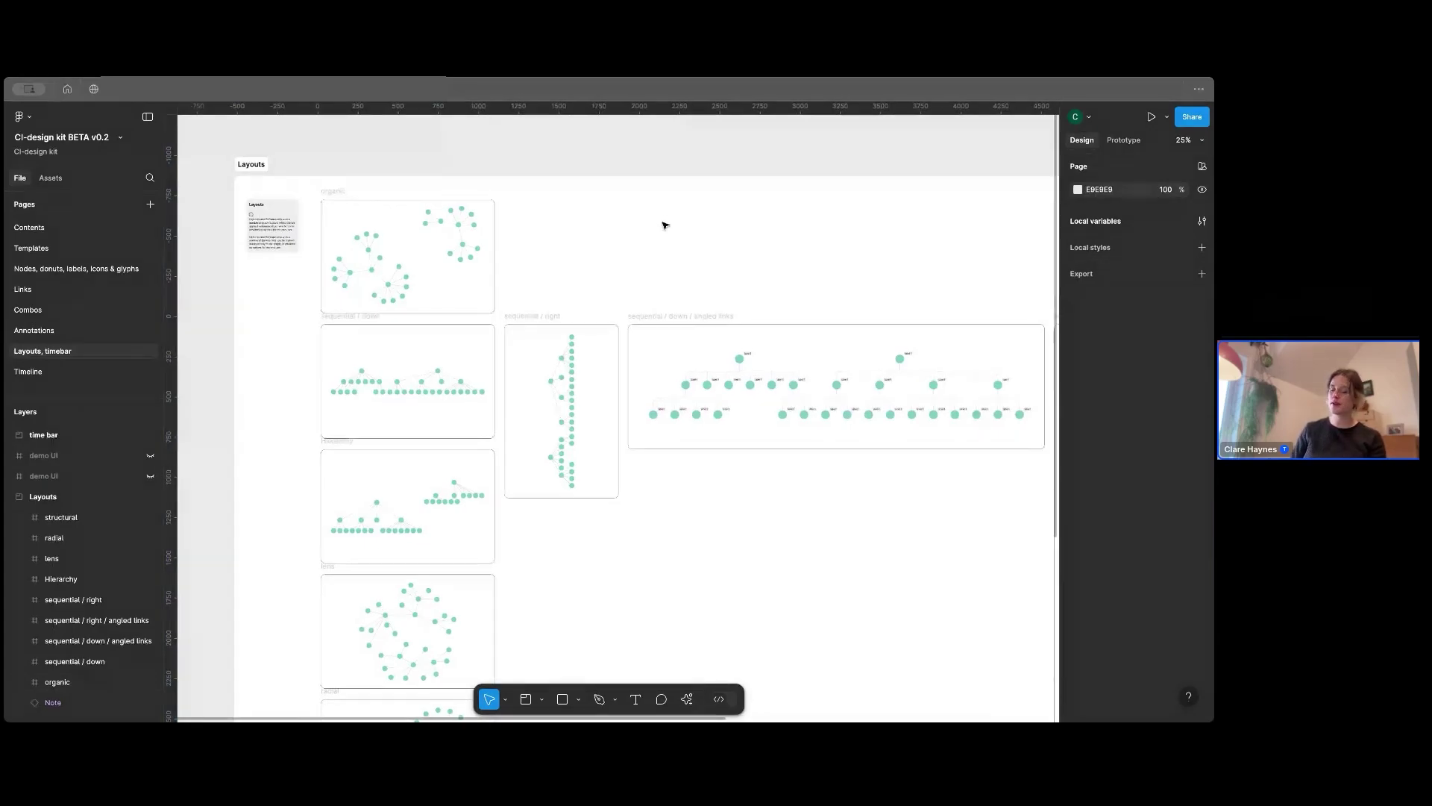
pyautogui.hotkey('ctrl', '+')
pyautogui.hscroll(-5, 598, 230)
pyautogui.scroll(2, 598, 230)
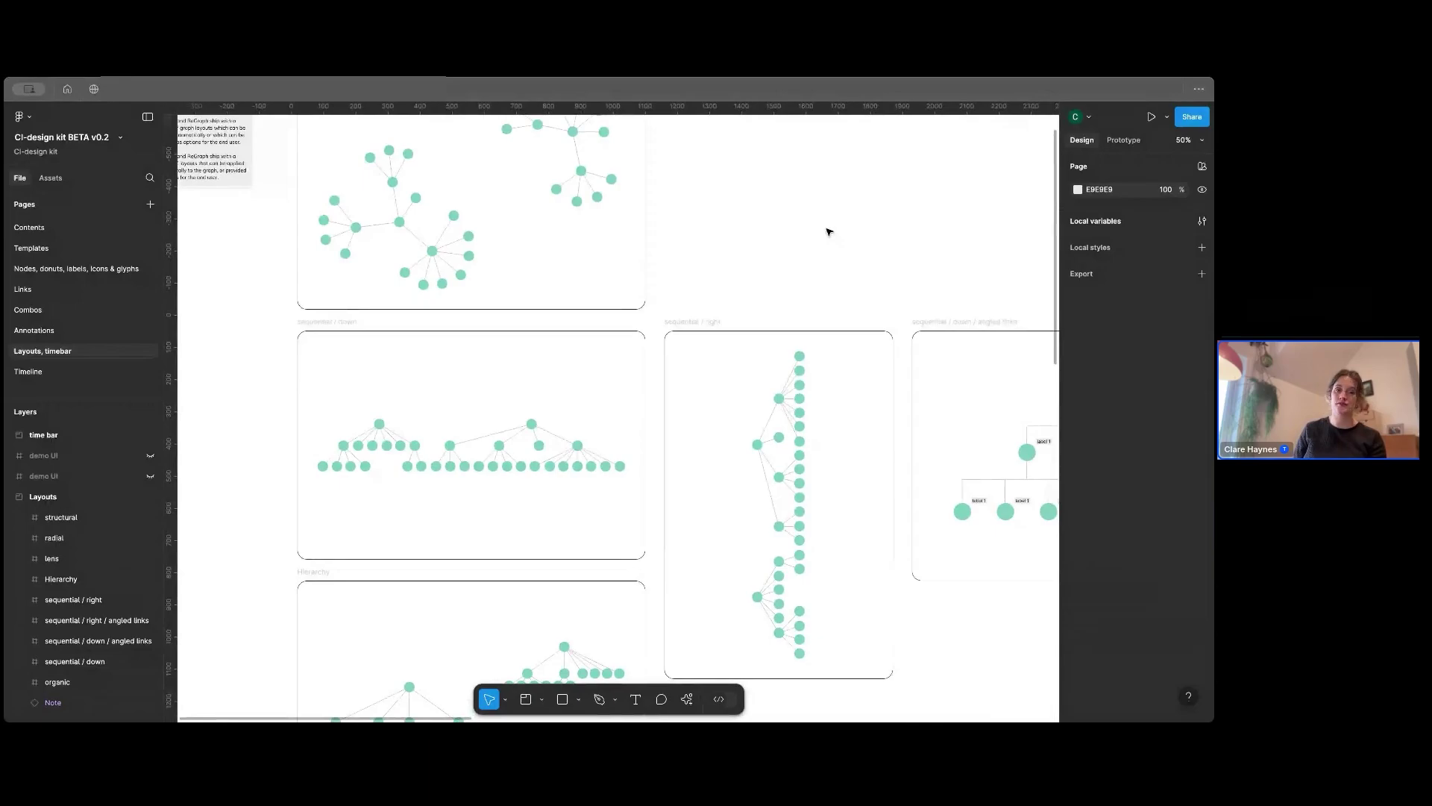
pyautogui.hscroll(5, 821, 237)
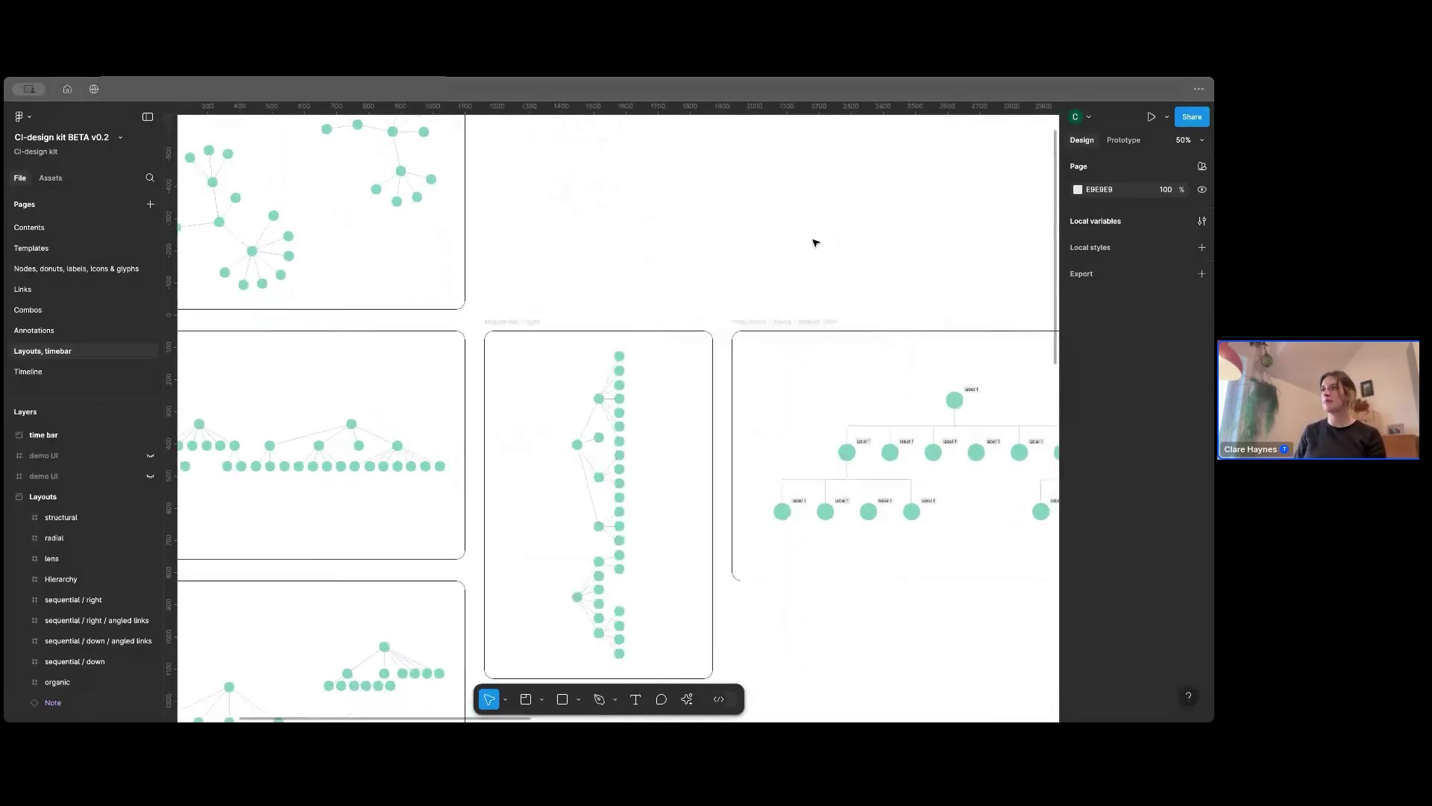
pyautogui.hscroll(8, 815, 242)
pyautogui.hscroll(5, 814, 242)
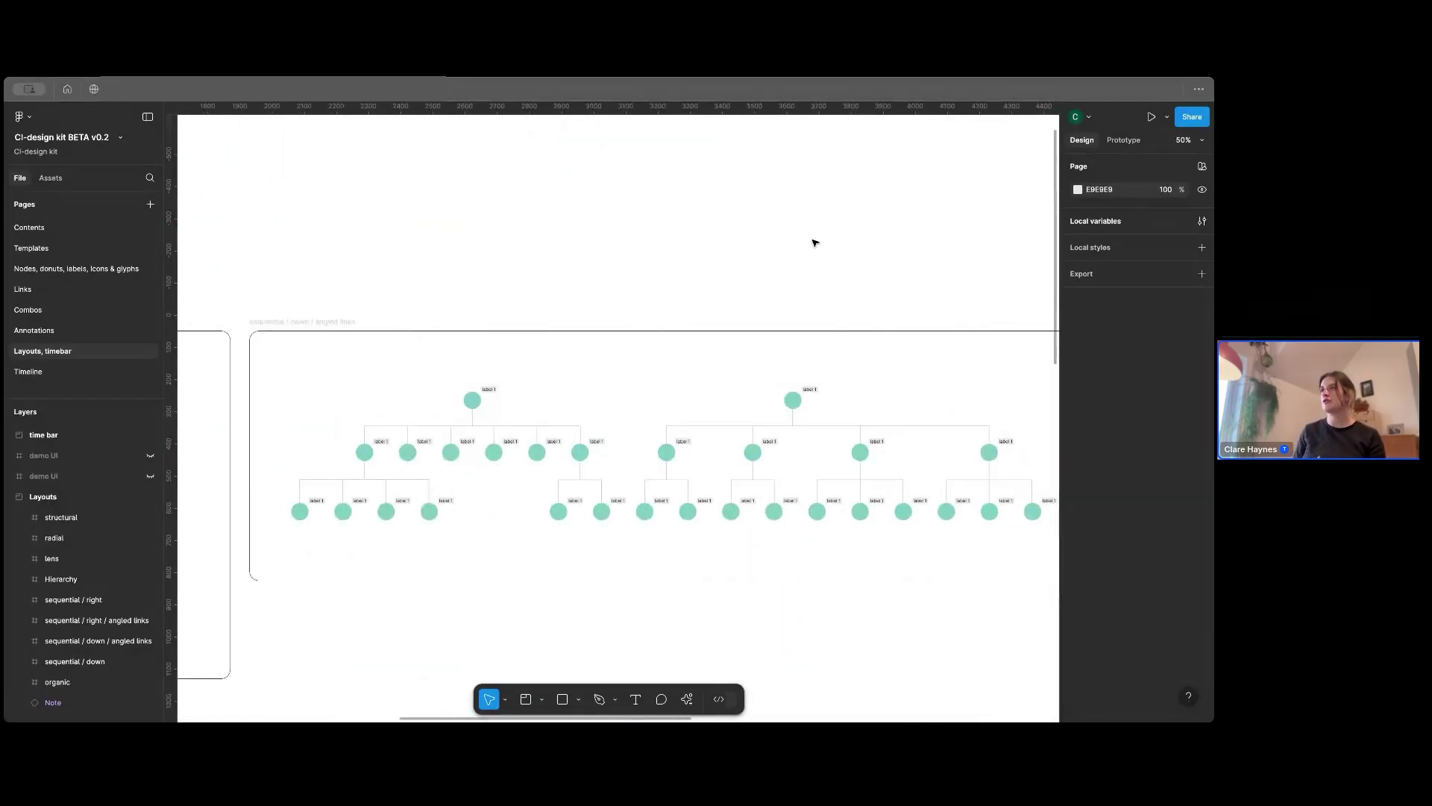
pyautogui.hscroll(2, 815, 242)
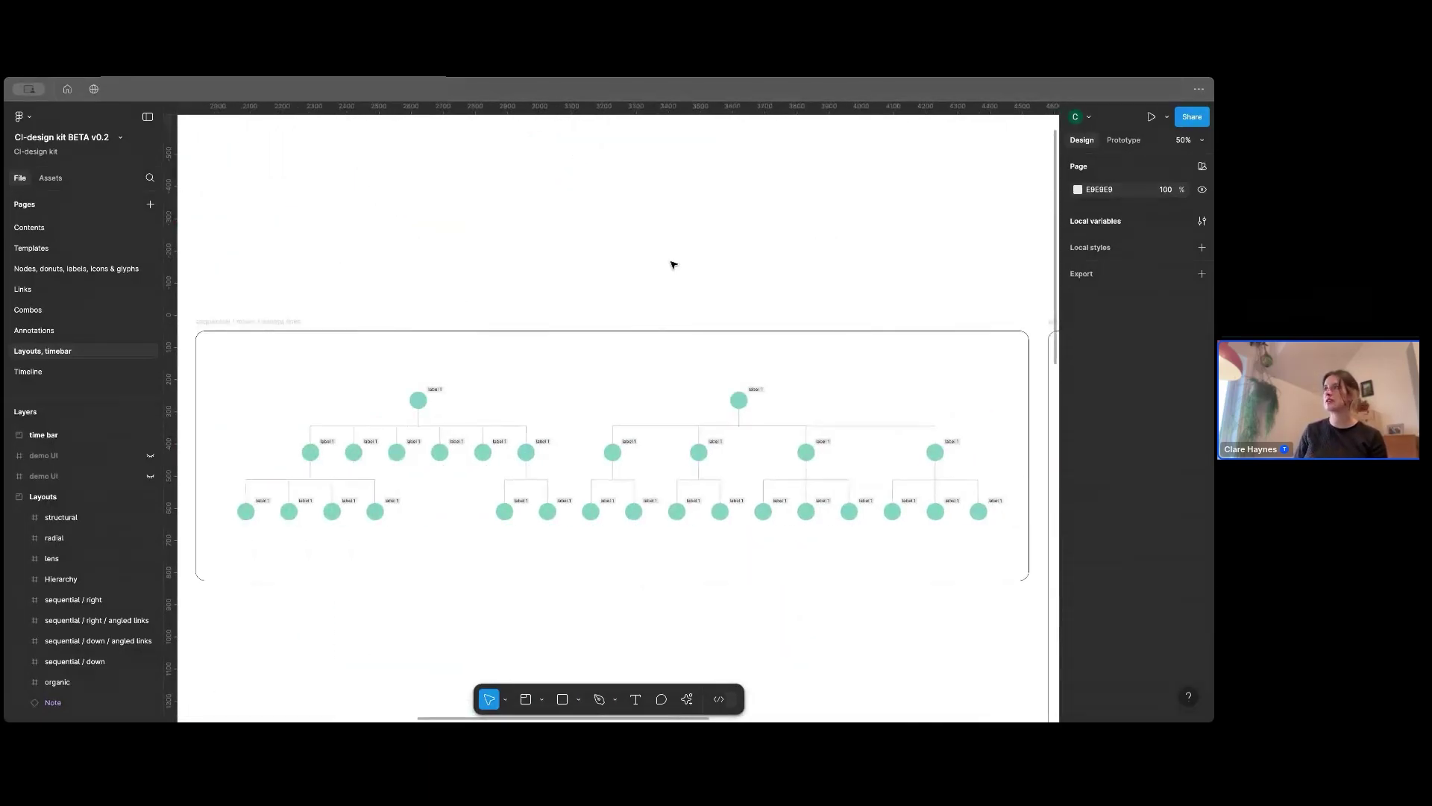
pyautogui.hscroll(6, 671, 265)
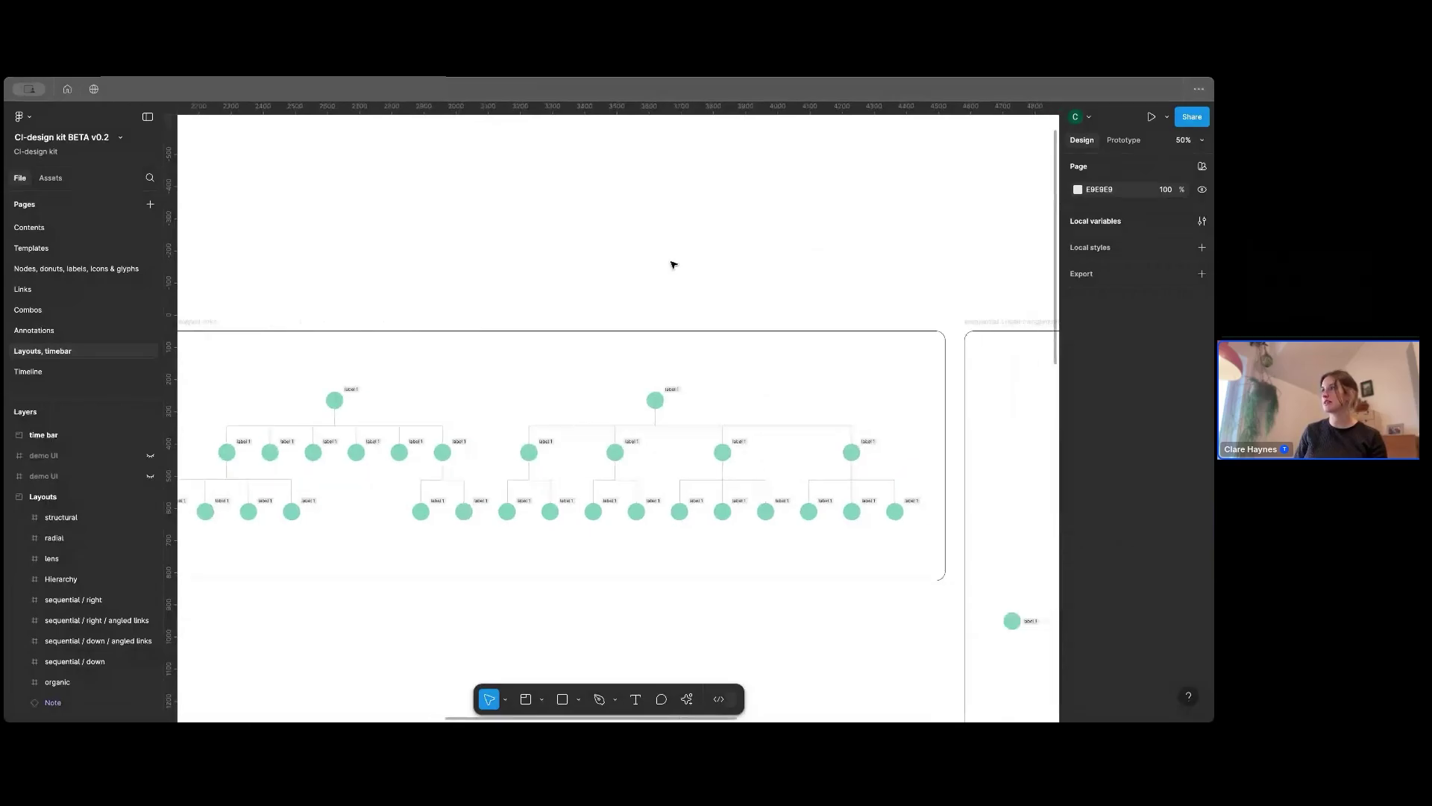
# Step: Open the Timeline page and pan across its scale, events and heatmap frames
pyautogui.click(28, 370)
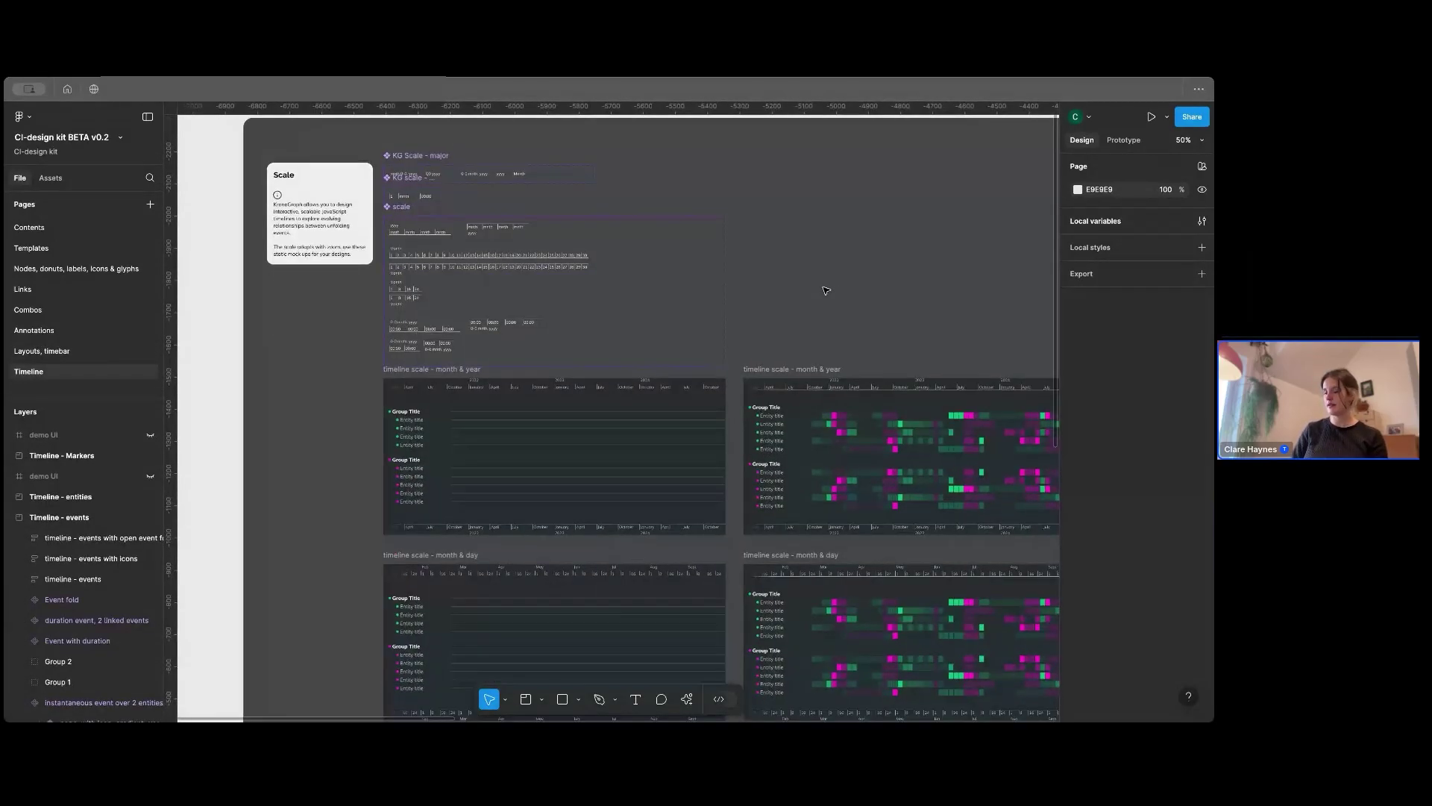
pyautogui.hotkey('shift', '0')
pyautogui.hscroll(6, 826, 290)
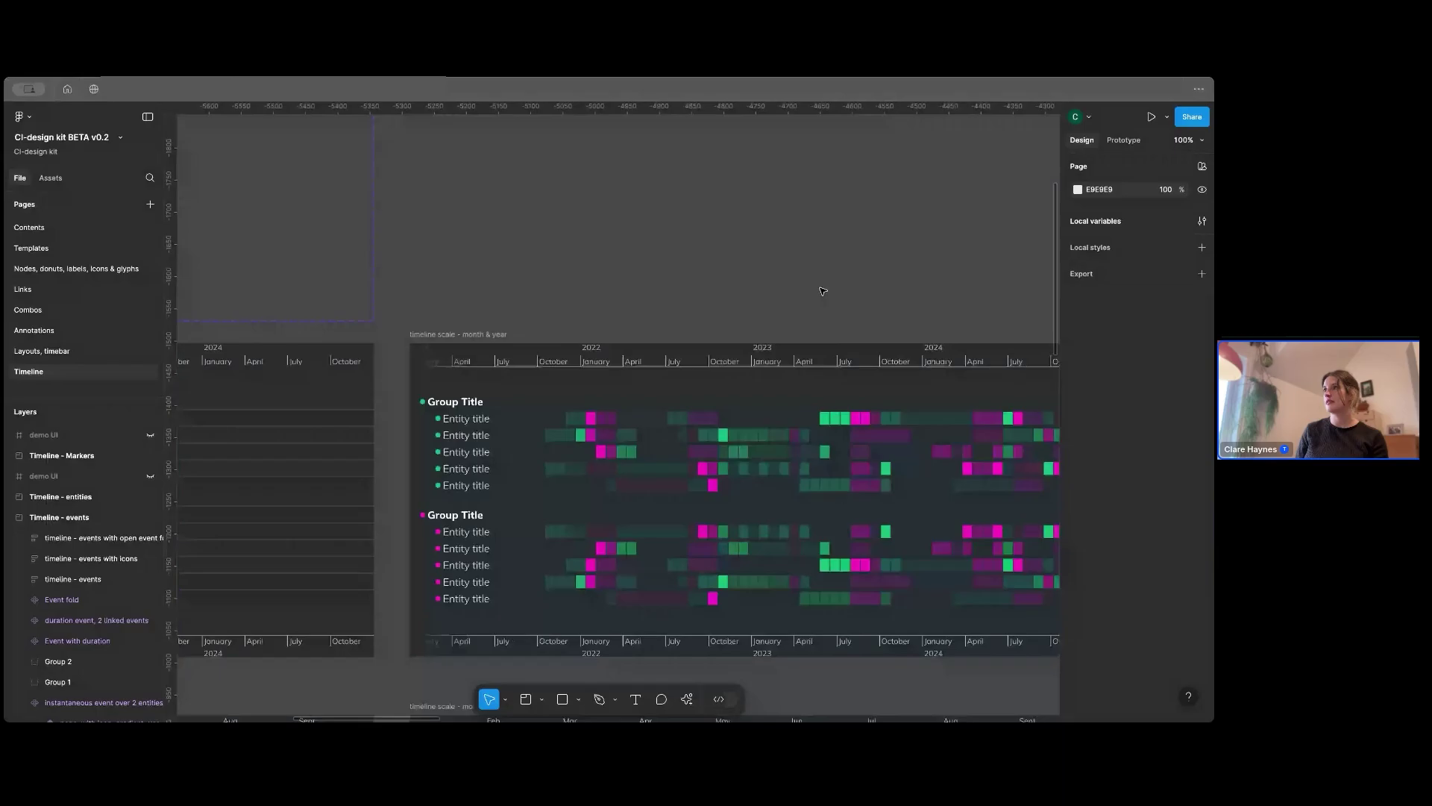
pyautogui.press('-')
pyautogui.hscroll(2, 823, 291)
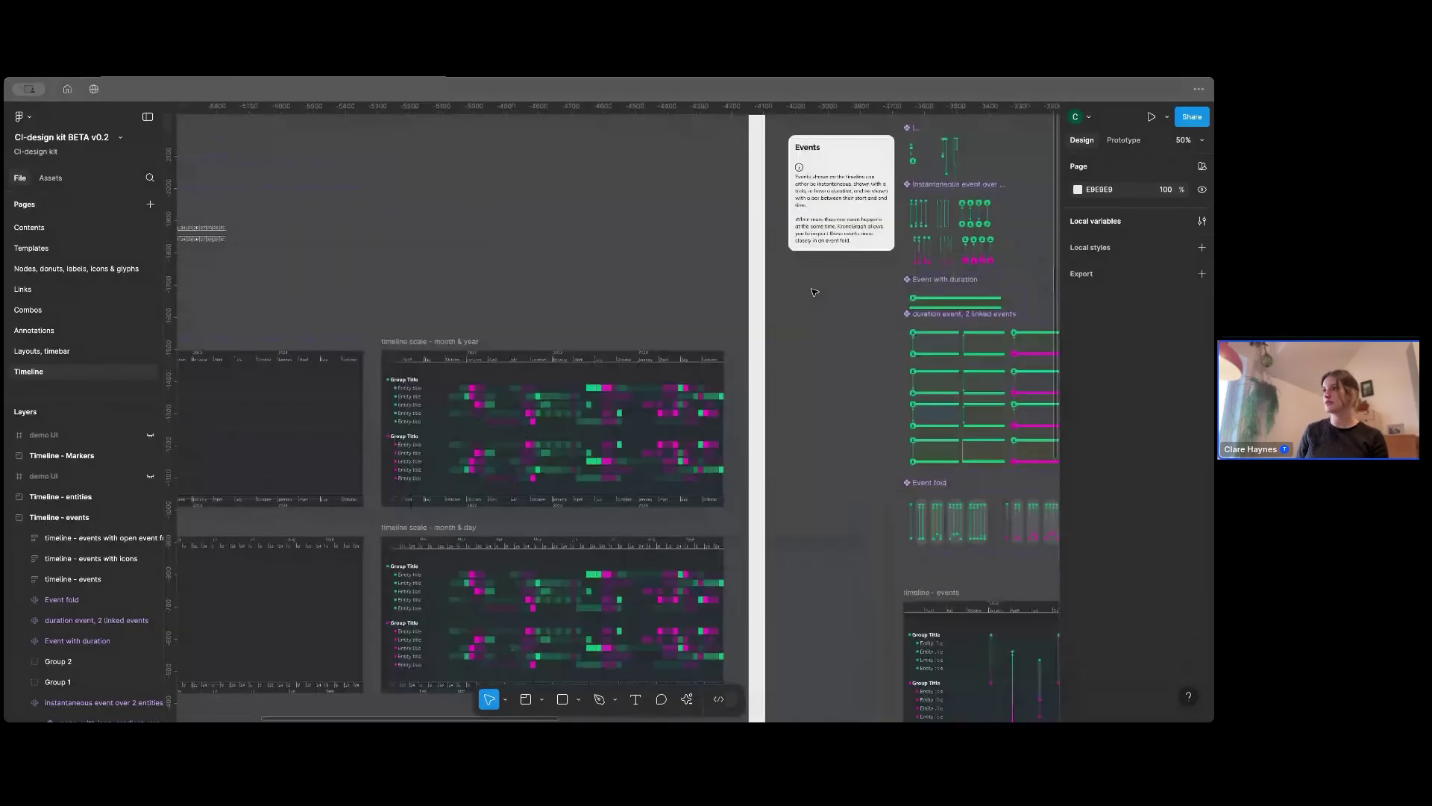
pyautogui.hscroll(8, 815, 291)
pyautogui.scroll(-3, 815, 291)
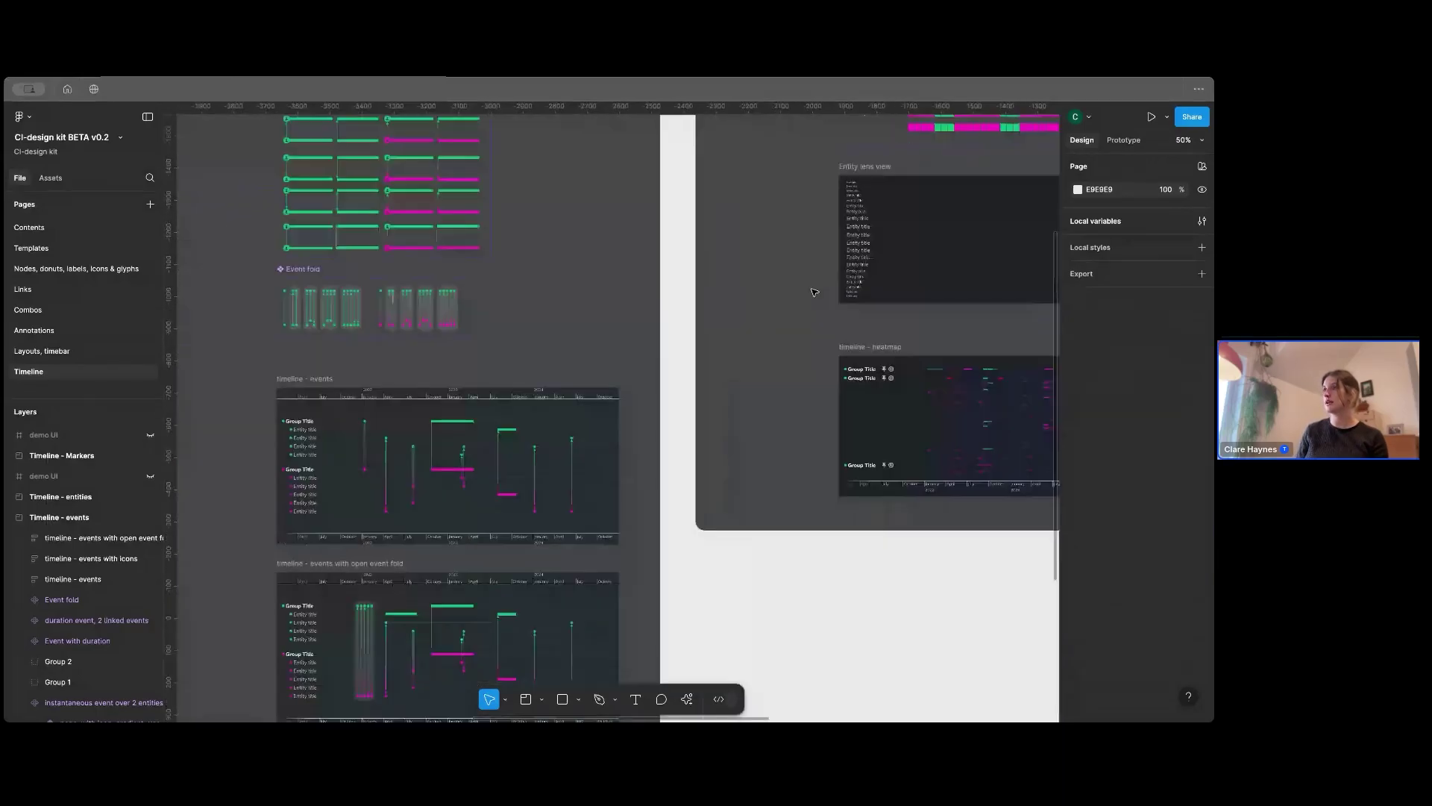
pyautogui.hscroll(4, 814, 291)
pyautogui.scroll(2, 815, 292)
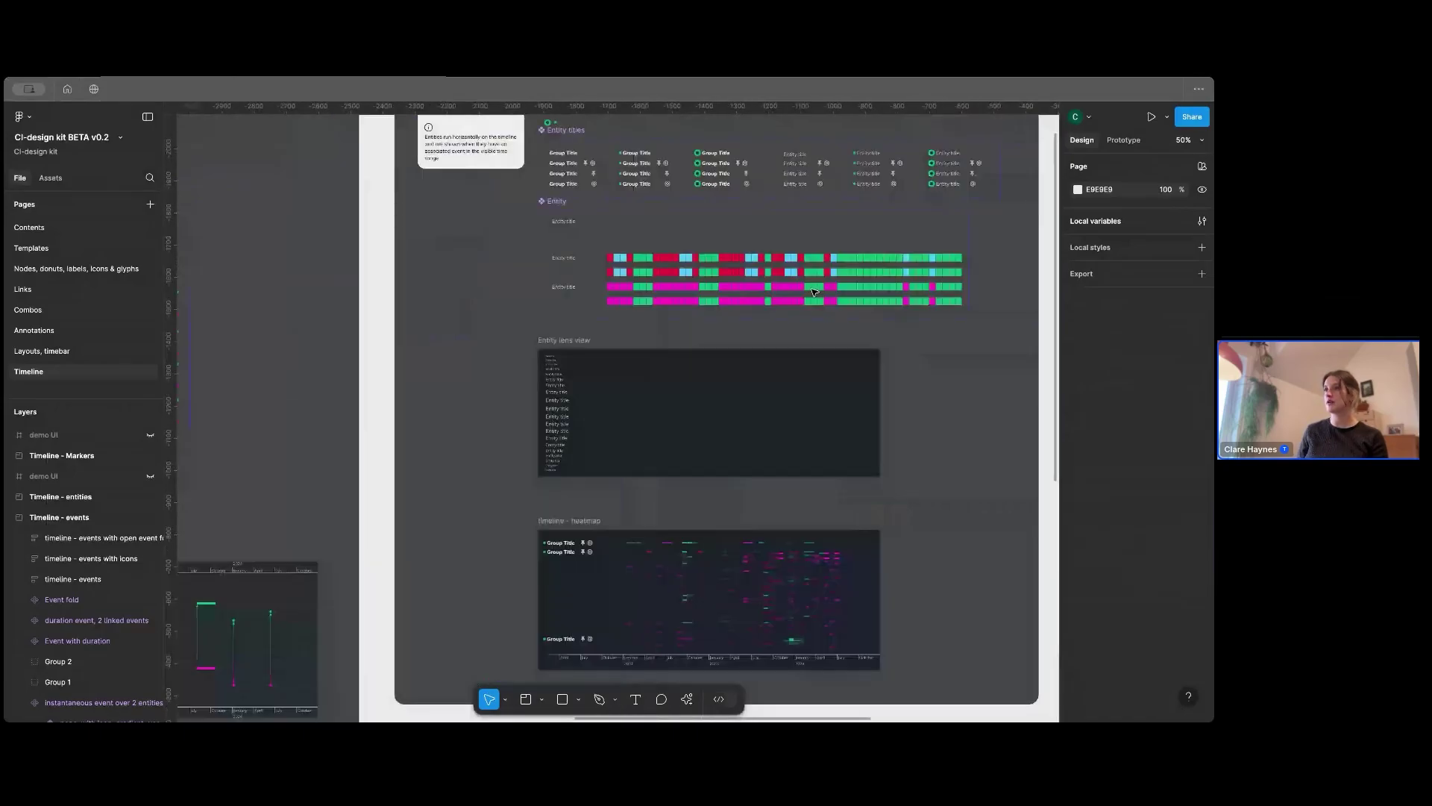
# Step: Open the Nodes, donuts, labels, icons & glyphs page and zoom in on the donuts
pyautogui.click(71, 270)
pyautogui.hotkey('ctrl', '+')
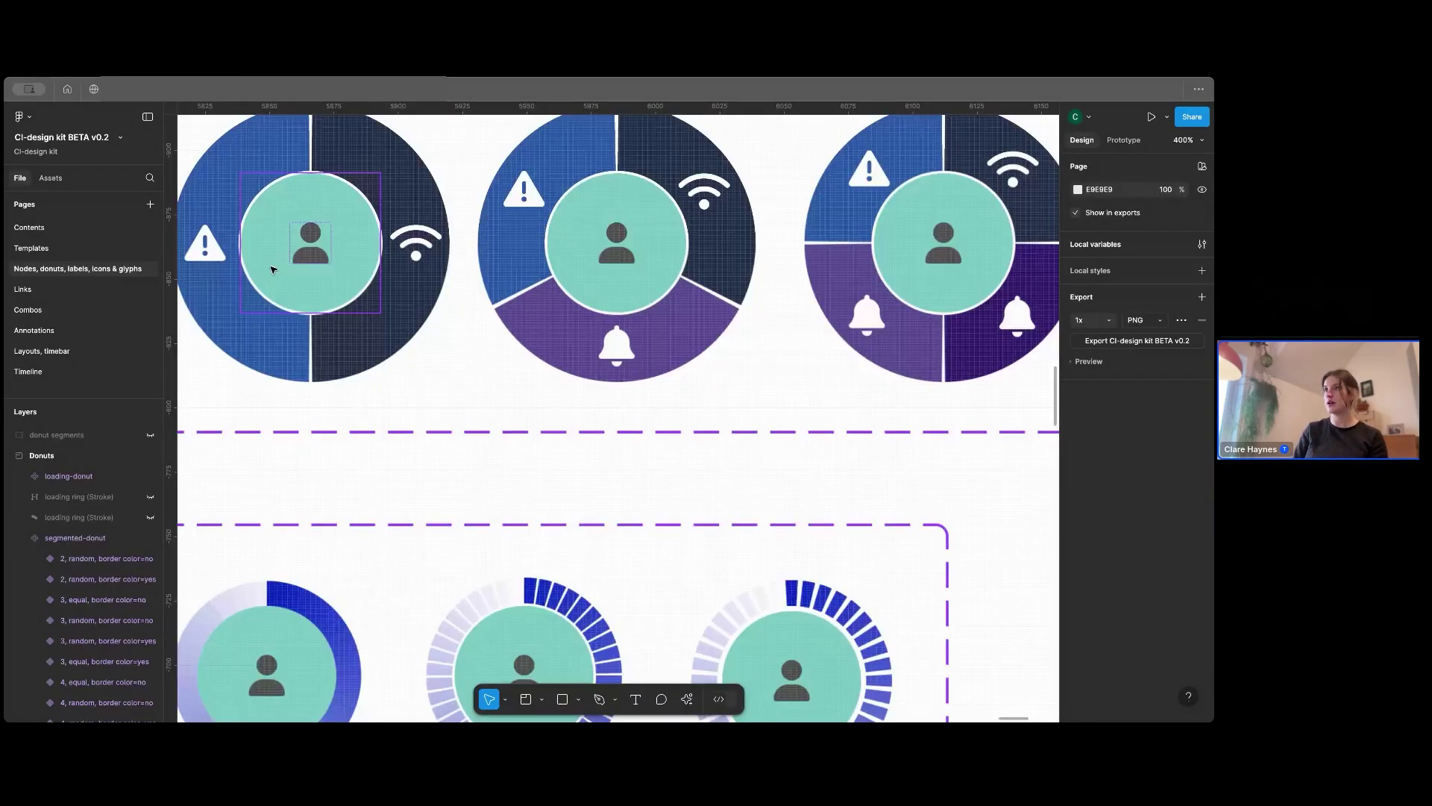
pyautogui.scroll(-10, 272, 269)
pyautogui.scroll(8, 383, 559)
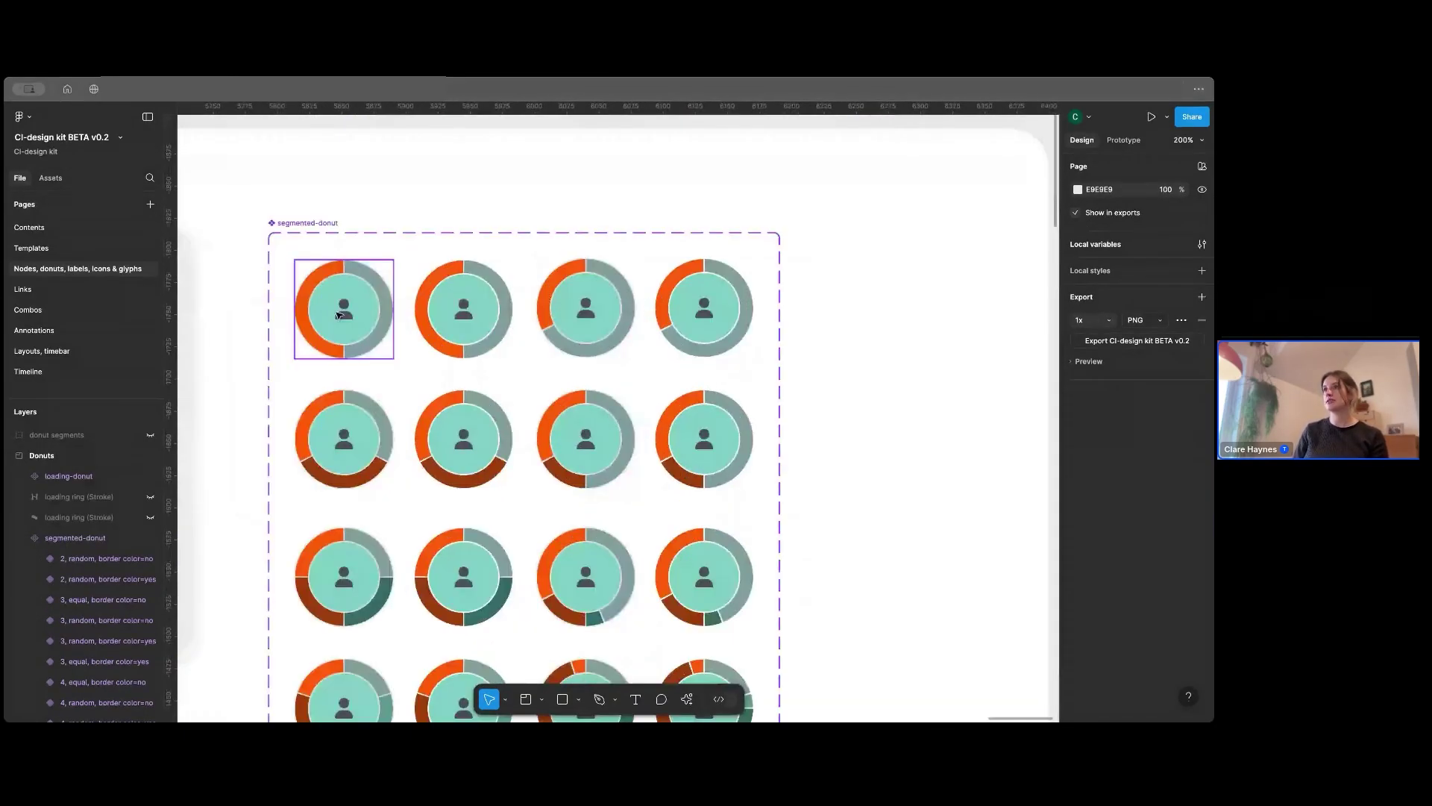
# Step: Copy the top-left segmented donut outside its frame, then bring up the local variables
pyautogui.click(338, 315)
pyautogui.moveTo(363, 339); pyautogui.dragTo(917, 291)
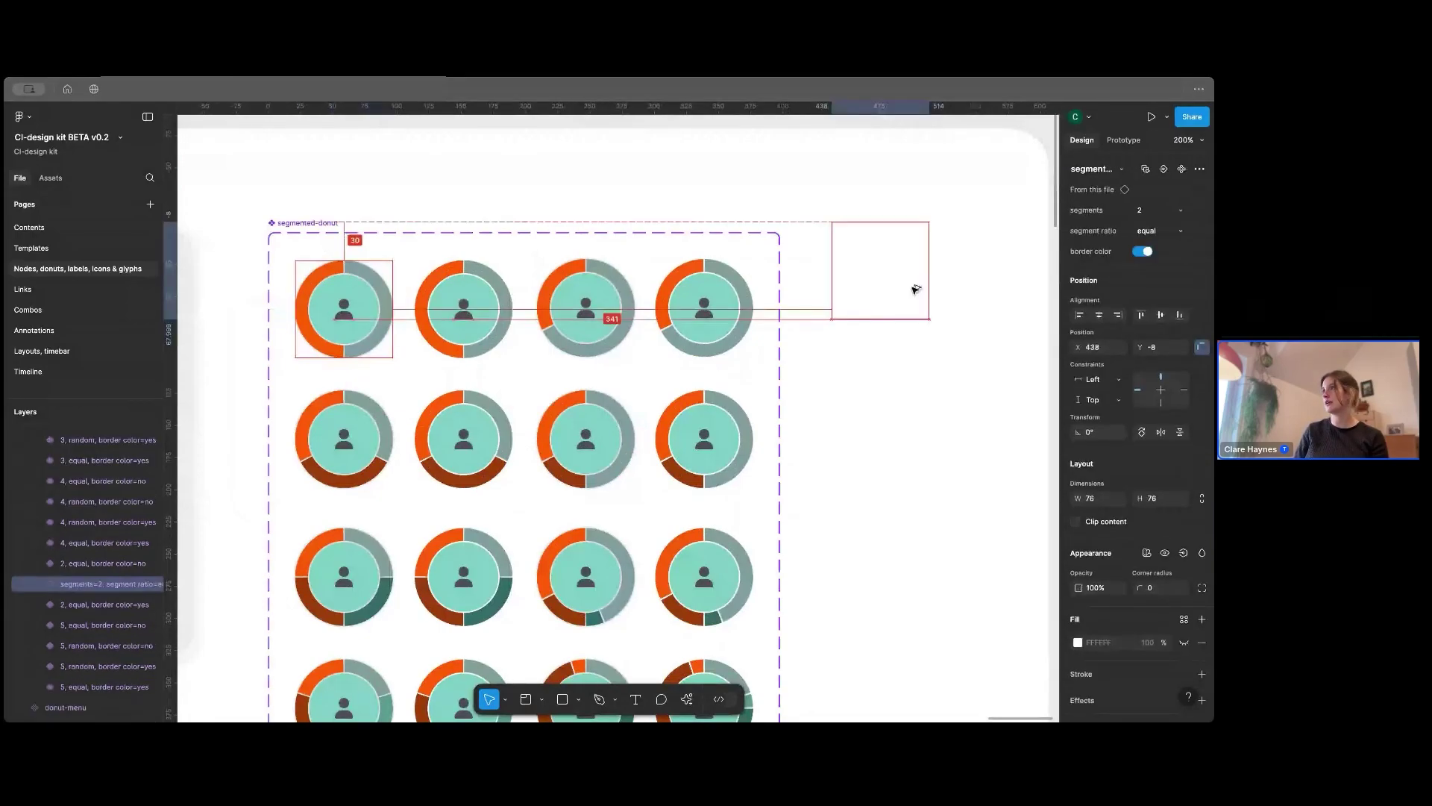
pyautogui.moveTo(995, 361); pyautogui.dragTo(929, 347)
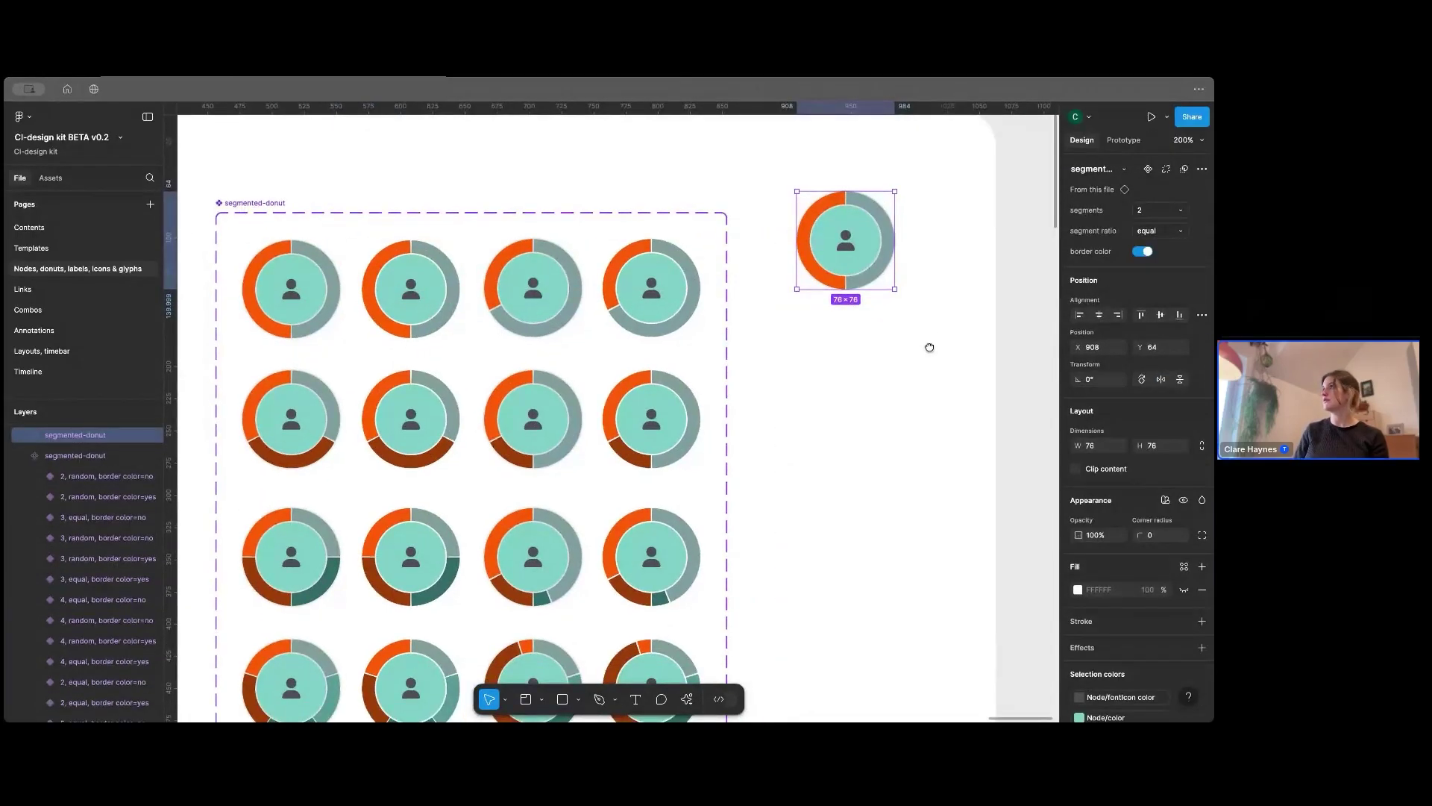
pyautogui.click(930, 347)
pyautogui.click(1202, 243)
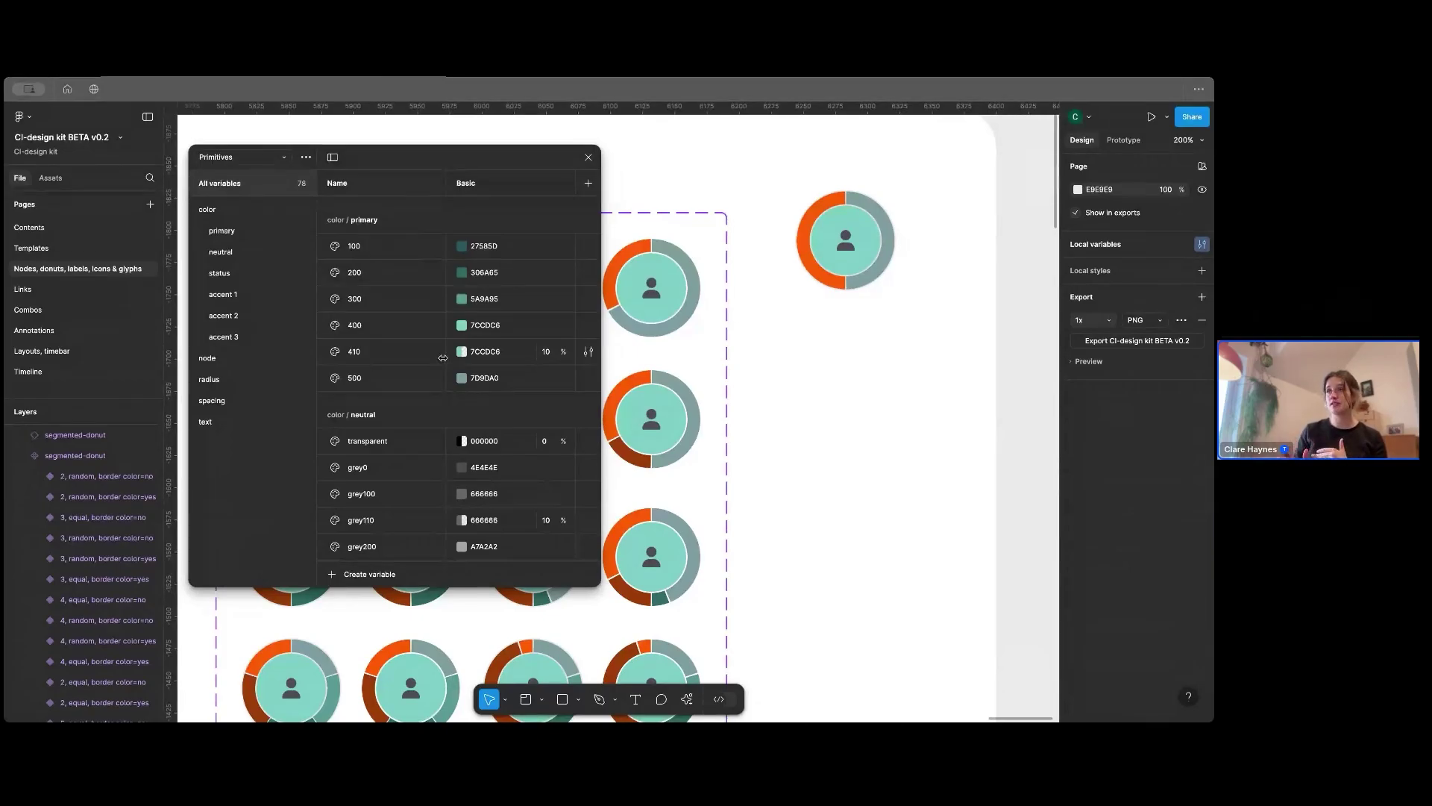
# Step: Scroll the Primitives list and widen the modal to show Basic, my Brand and my brand #2
pyautogui.scroll(-5, 443, 358)
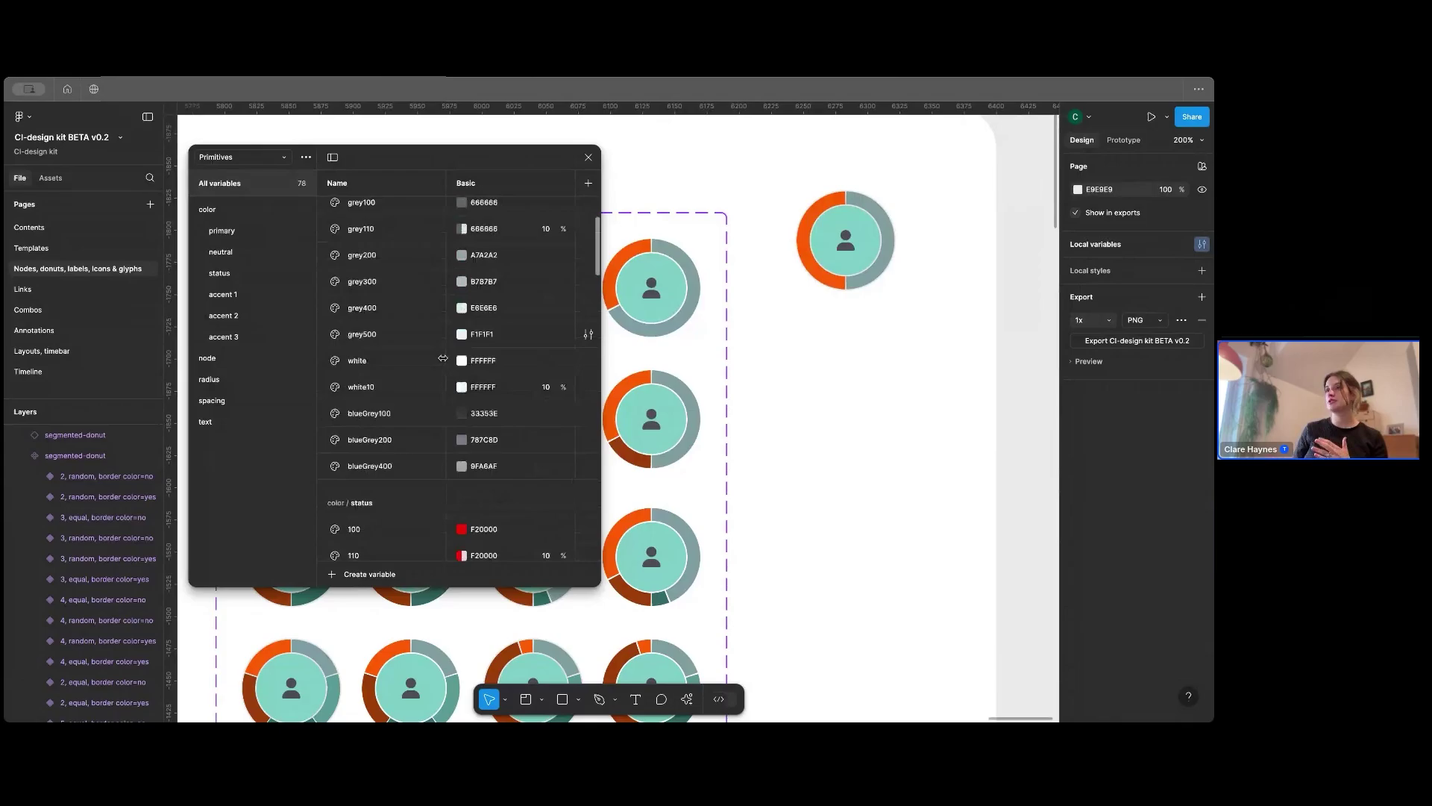
pyautogui.scroll(-5, 442, 358)
pyautogui.scroll(-5, 442, 358)
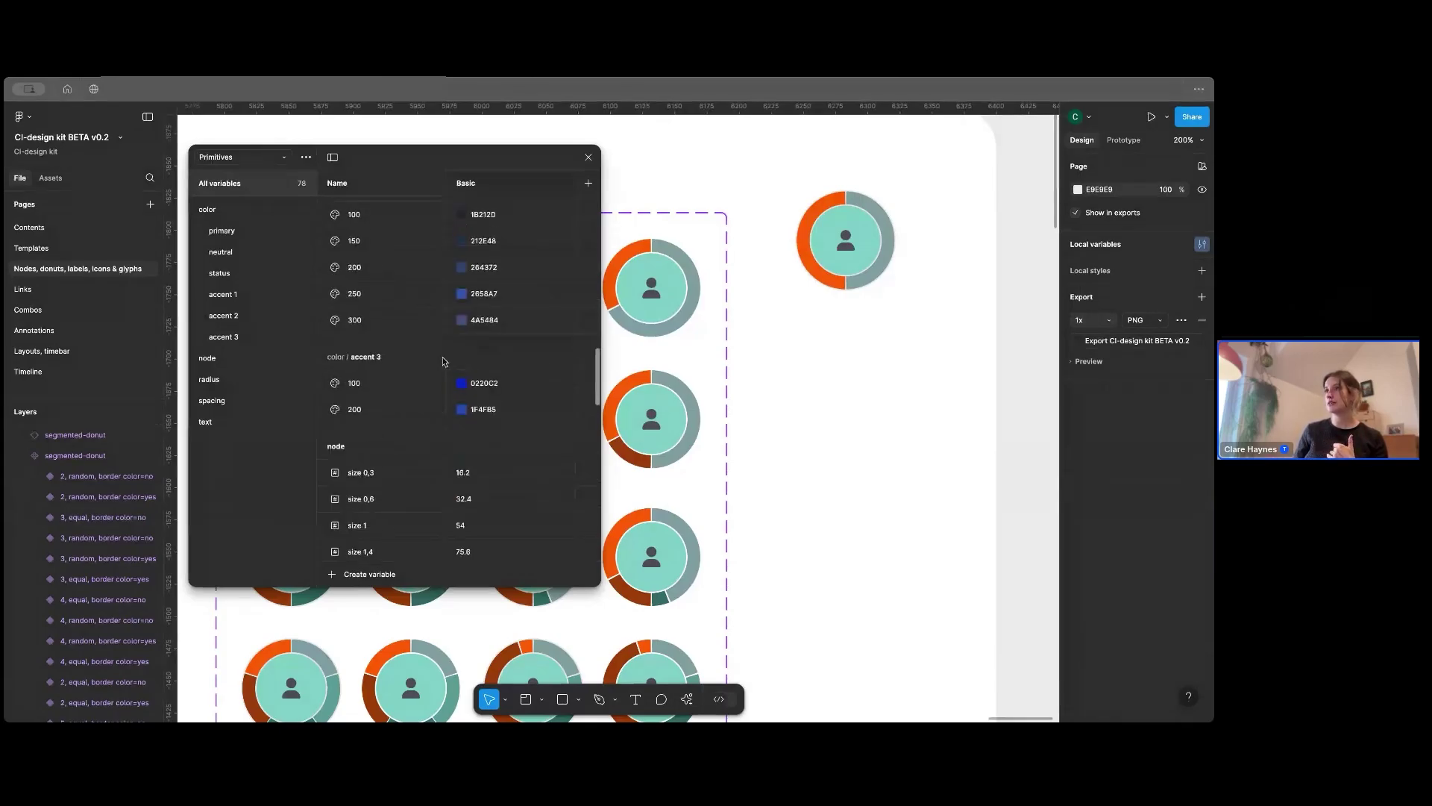
pyautogui.scroll(15, 442, 359)
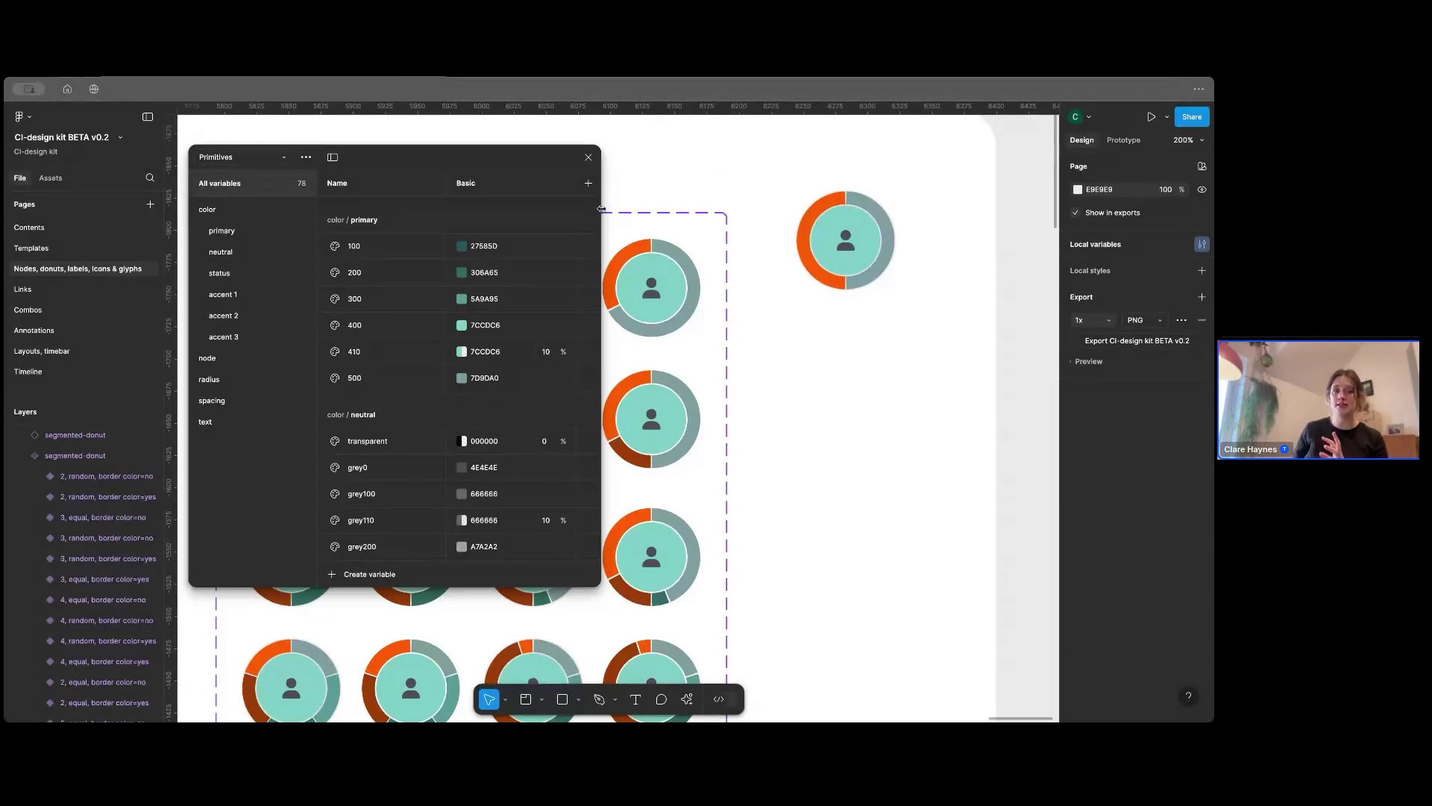
pyautogui.moveTo(601, 208); pyautogui.dragTo(860, 215)
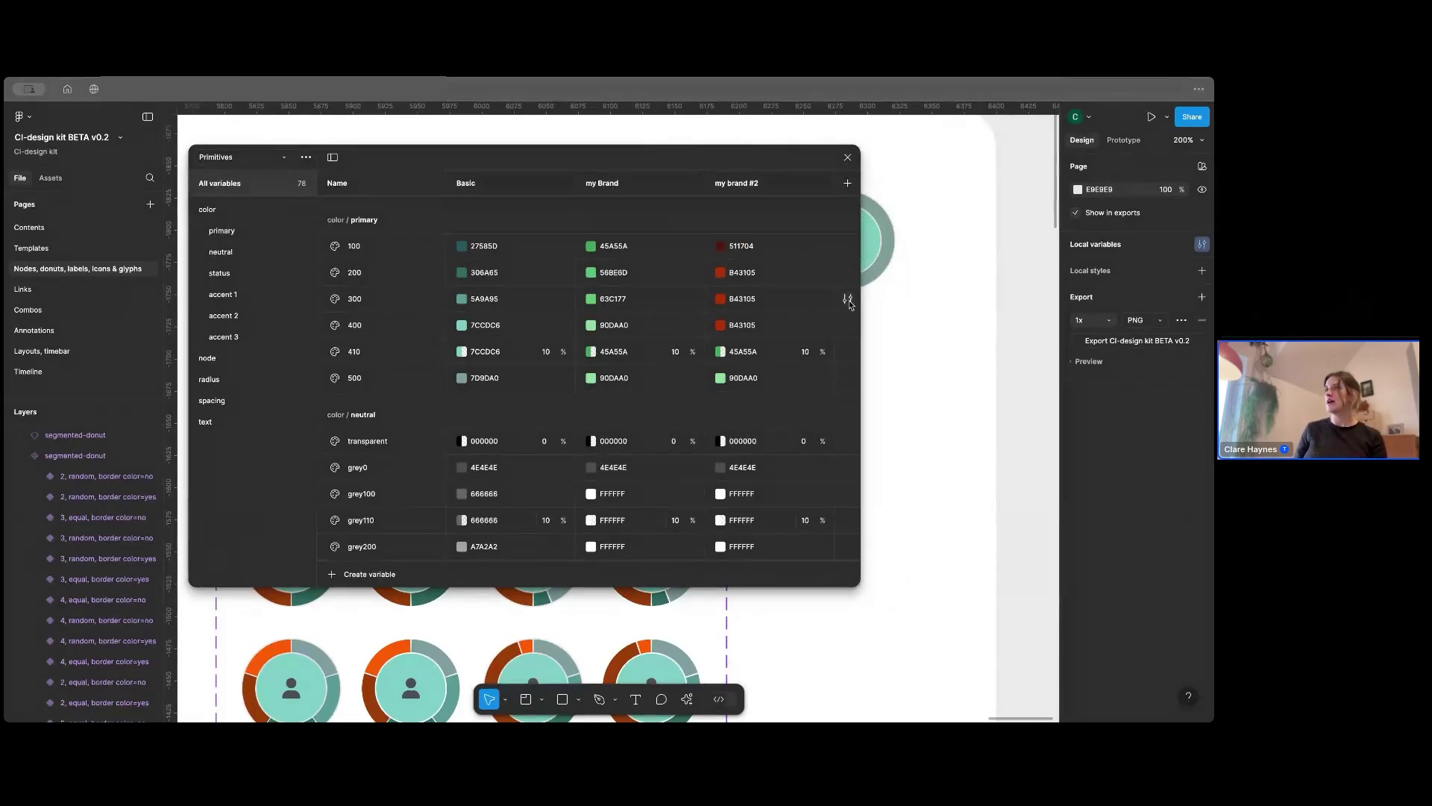
# Step: Close the variables and draw a new section above the donuts with the Section tool
pyautogui.press('Escape')
pyautogui.click(767, 188)
pyautogui.scroll(5, 678, 304)
pyautogui.click(678, 303)
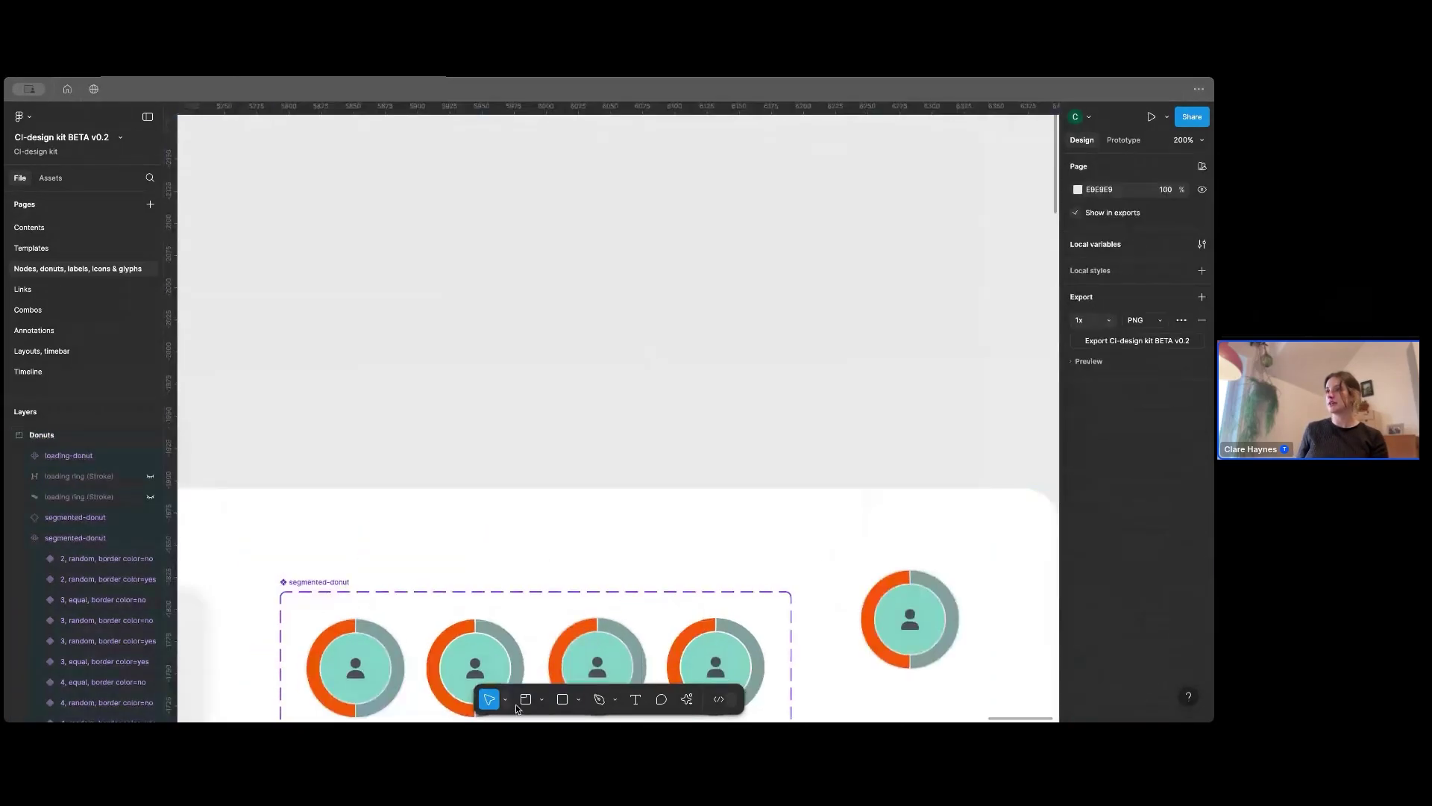
pyautogui.click(542, 699)
pyautogui.click(553, 655)
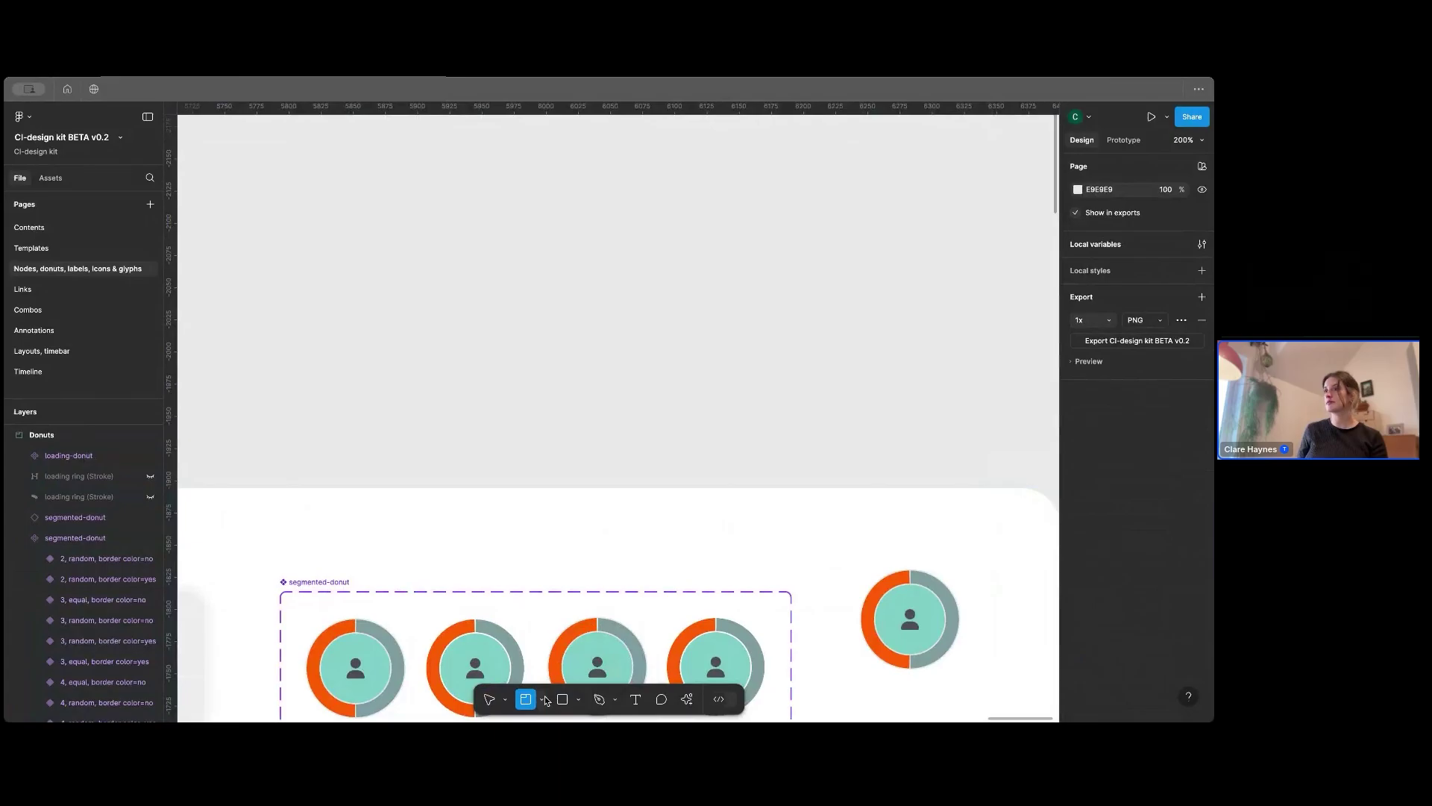
pyautogui.moveTo(703, 451); pyautogui.dragTo(438, 203)
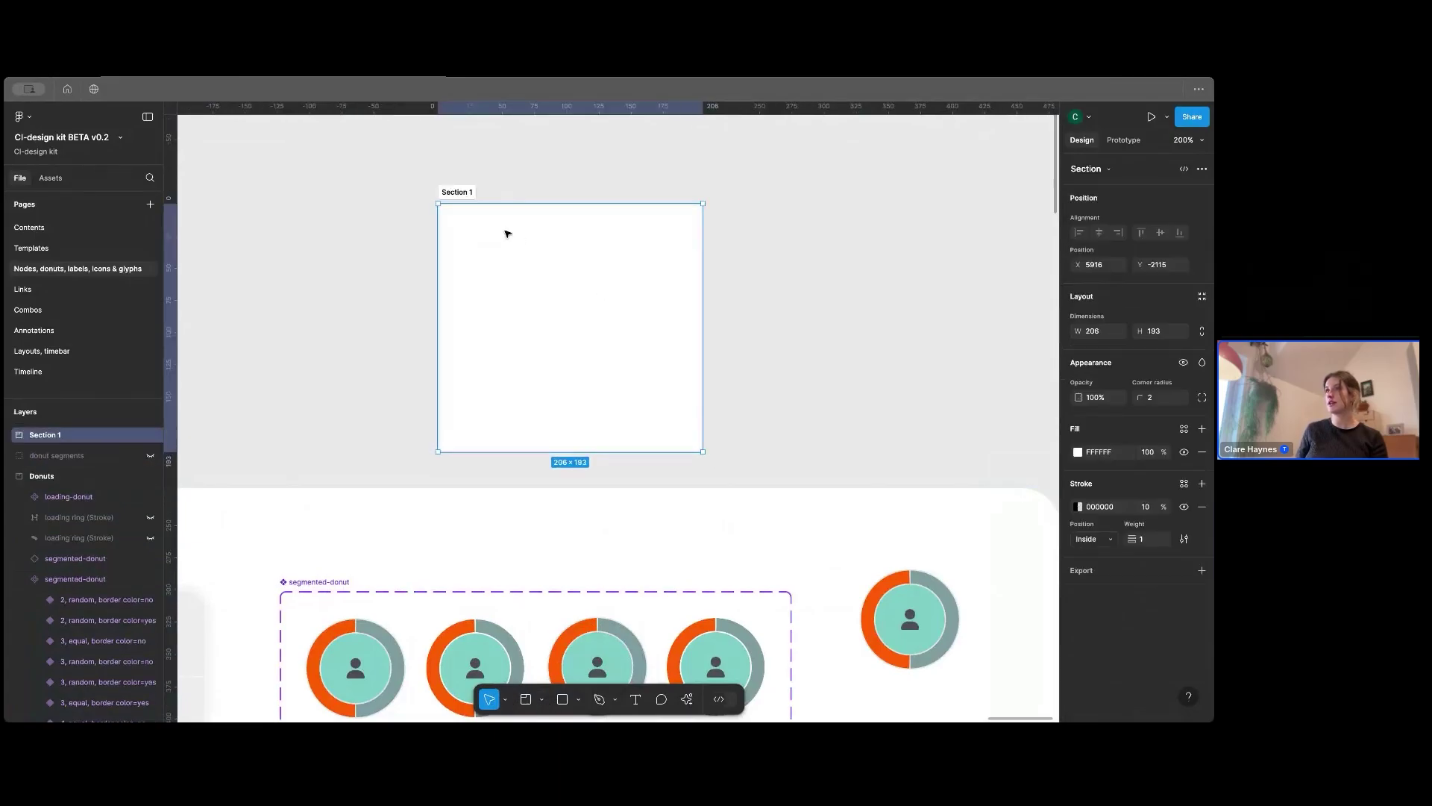
# Step: Name the section 'my brand' and move the right-hand donut into it
pyautogui.doubleClick(456, 192)
pyautogui.write('my brand')
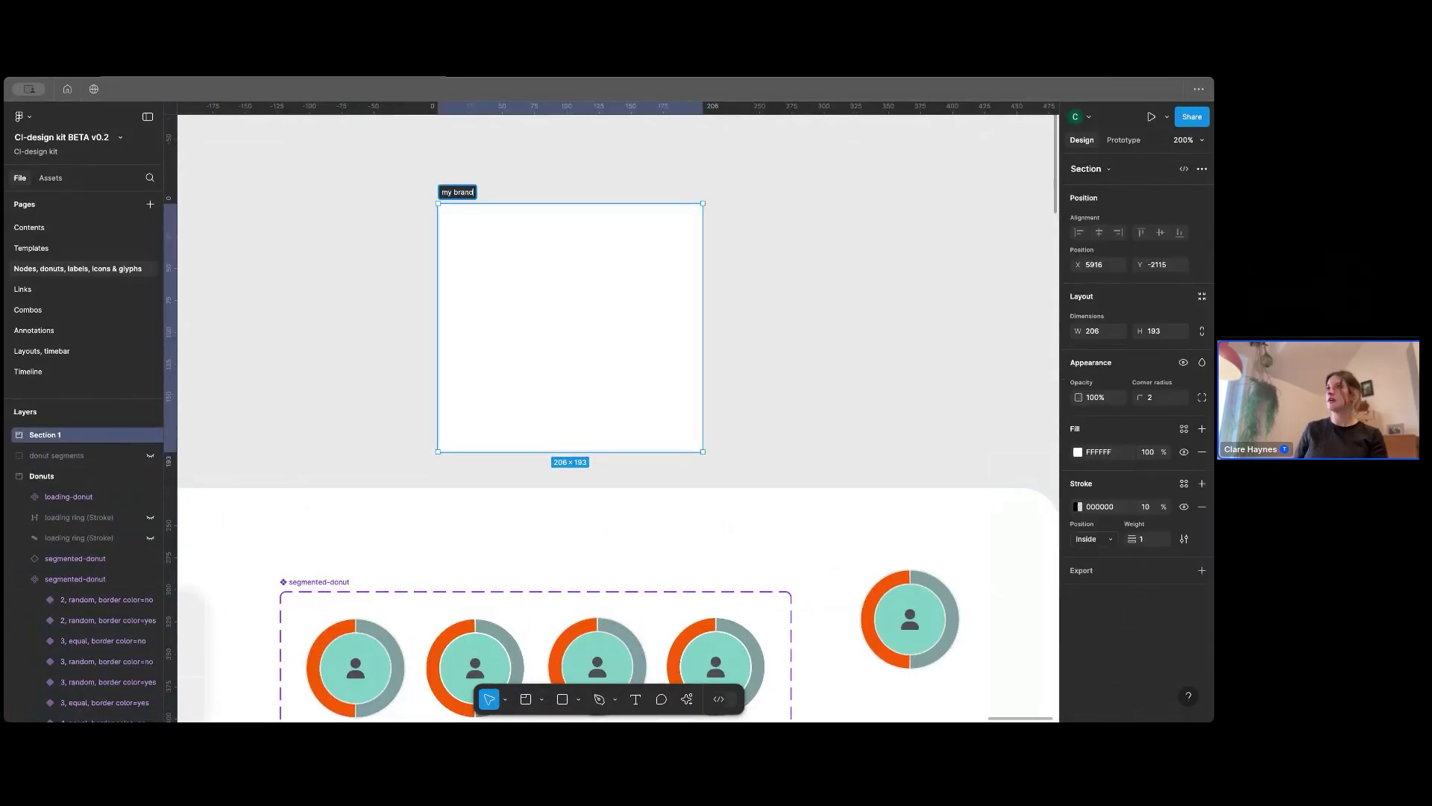
pyautogui.click(750, 261)
pyautogui.click(910, 619)
pyautogui.moveTo(910, 619); pyautogui.dragTo(575, 346)
pyautogui.click(899, 361)
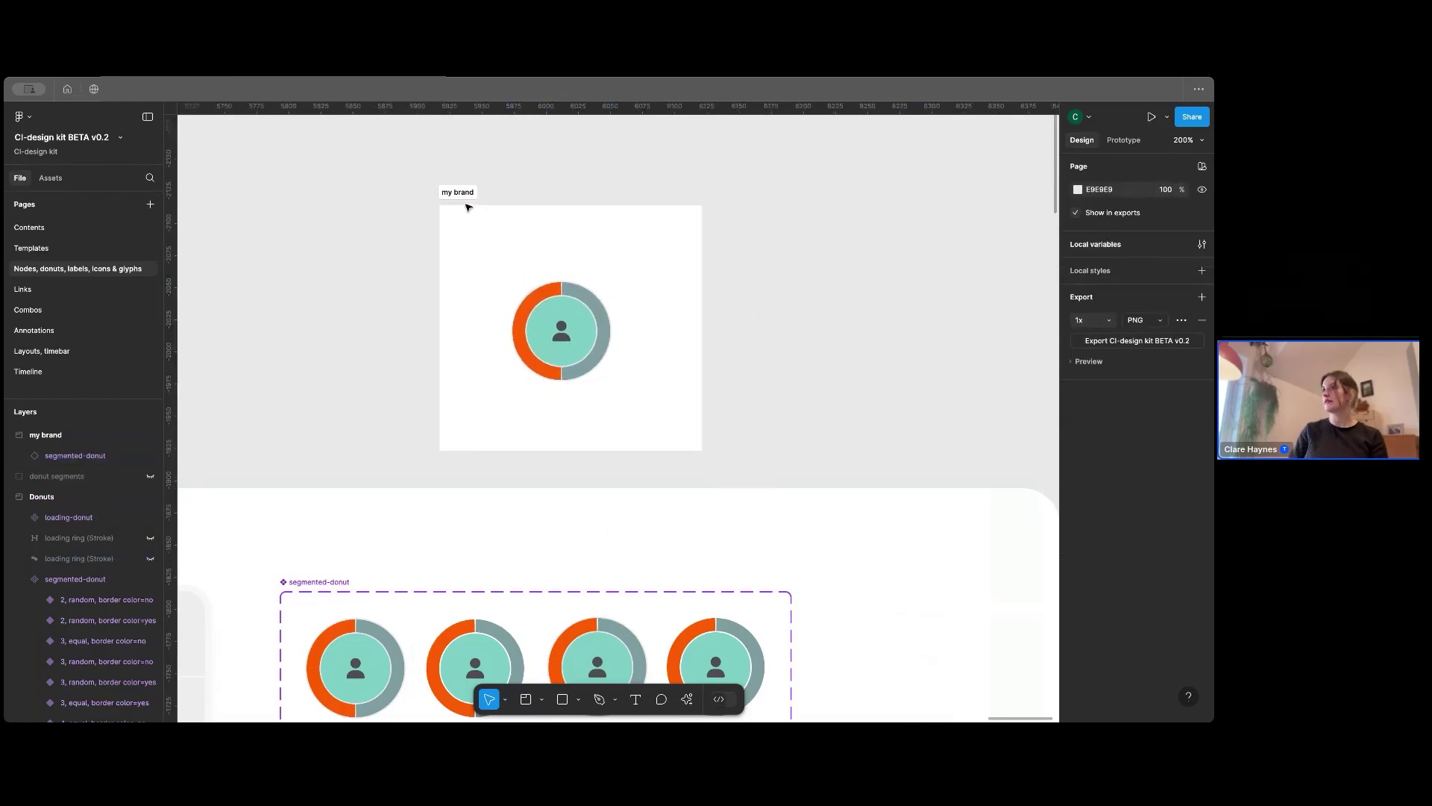
pyautogui.click(465, 207)
# Step: Apply the Primitives my Brand mode, then my brand #2, to the my brand section
pyautogui.click(1166, 363)
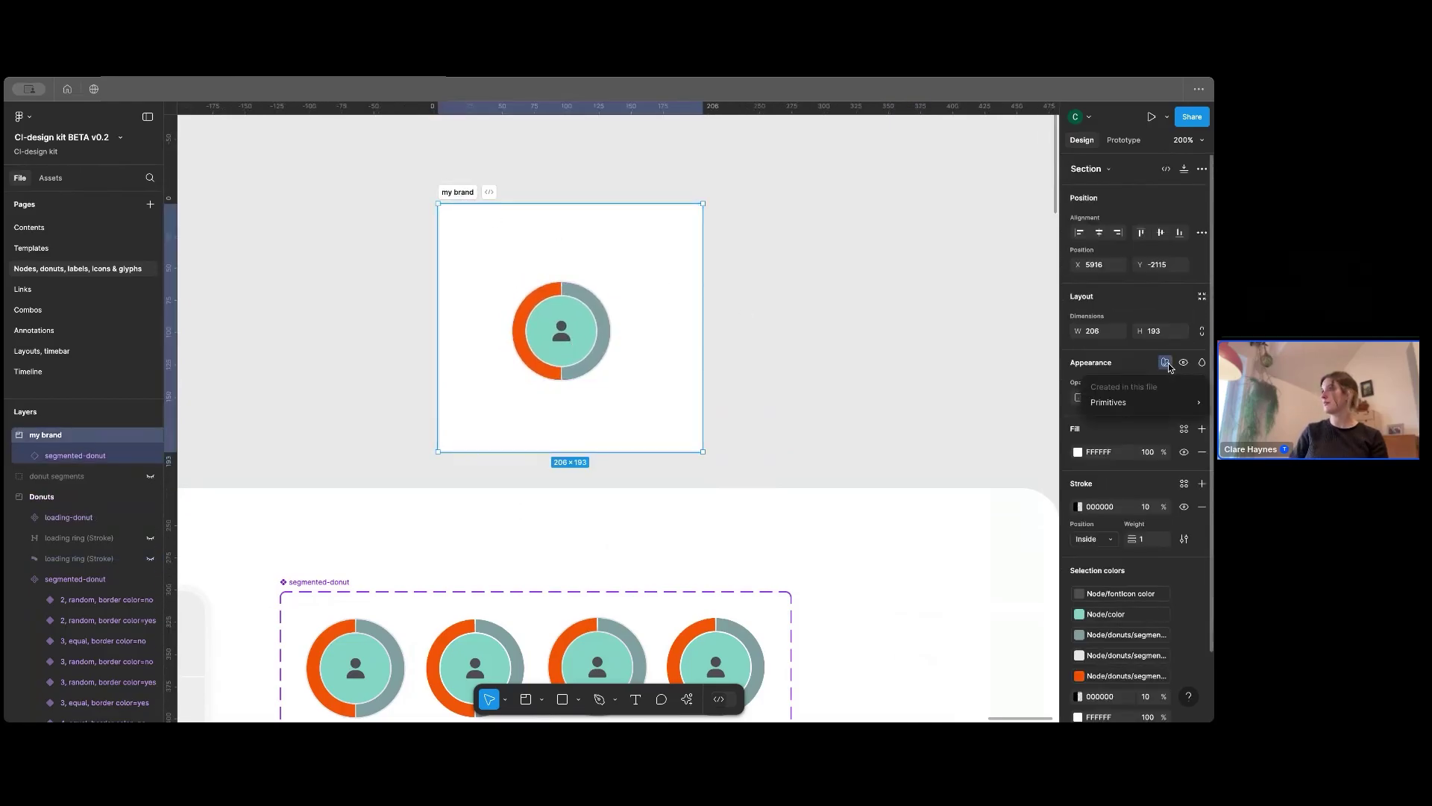
pyautogui.moveTo(1119, 402)
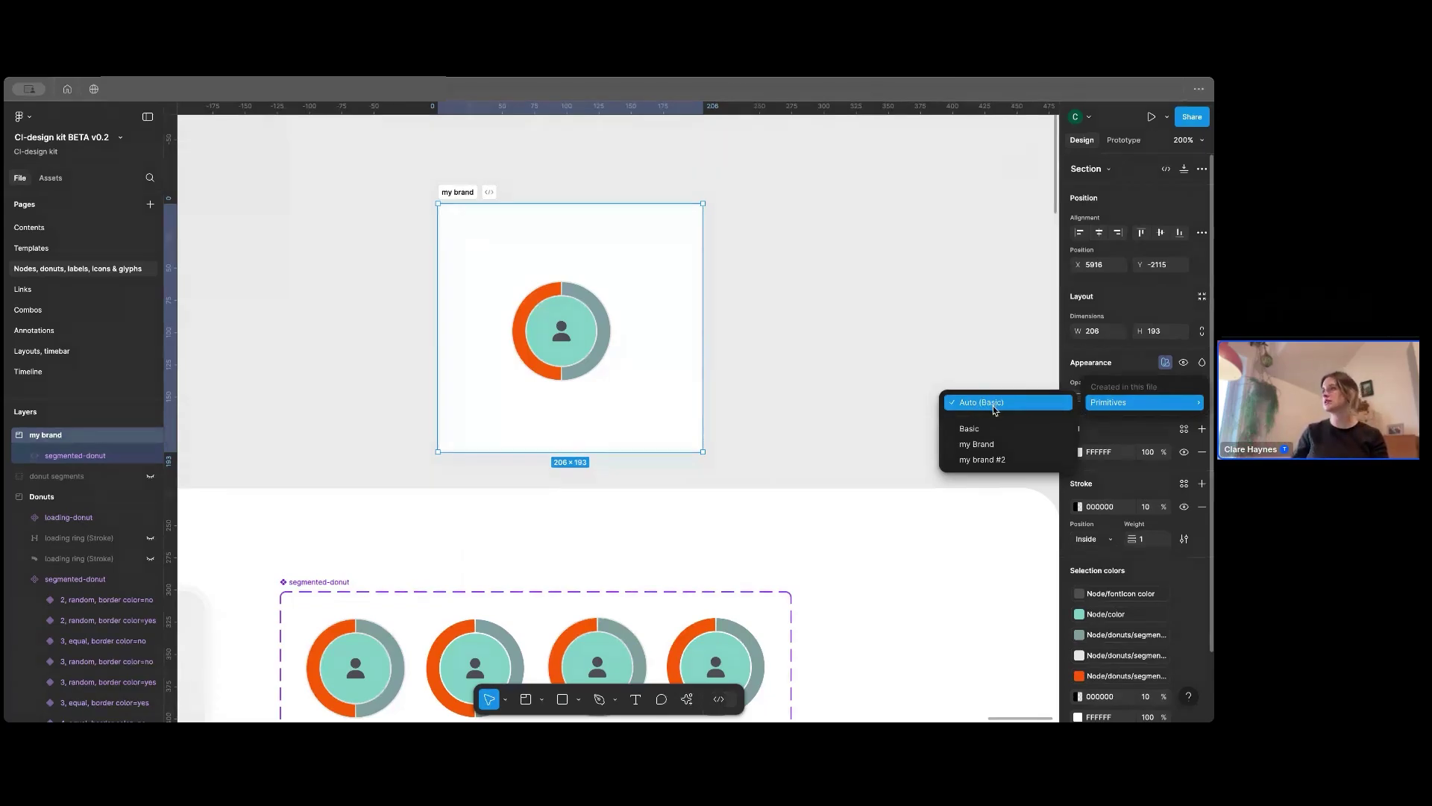
pyautogui.click(991, 444)
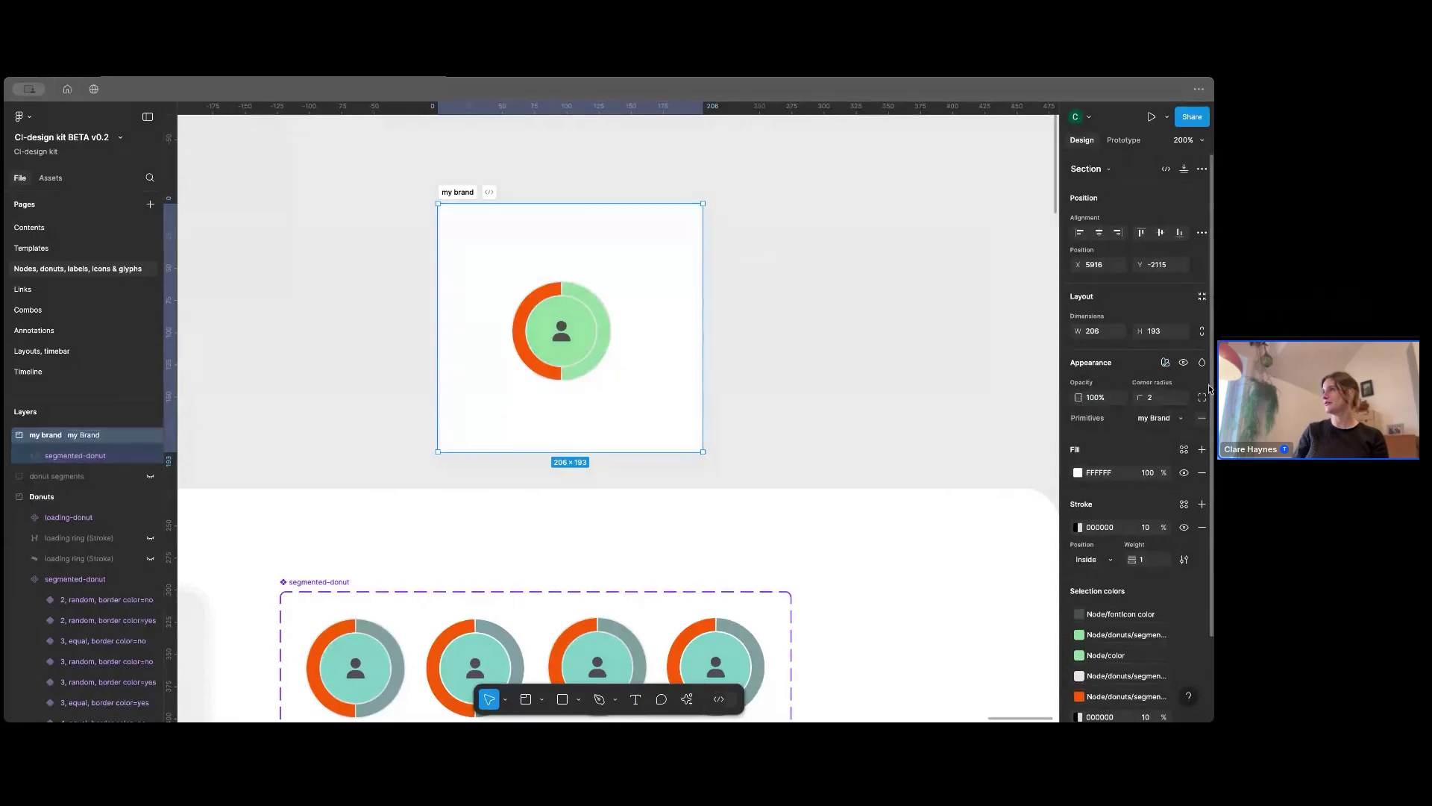
pyautogui.click(1165, 361)
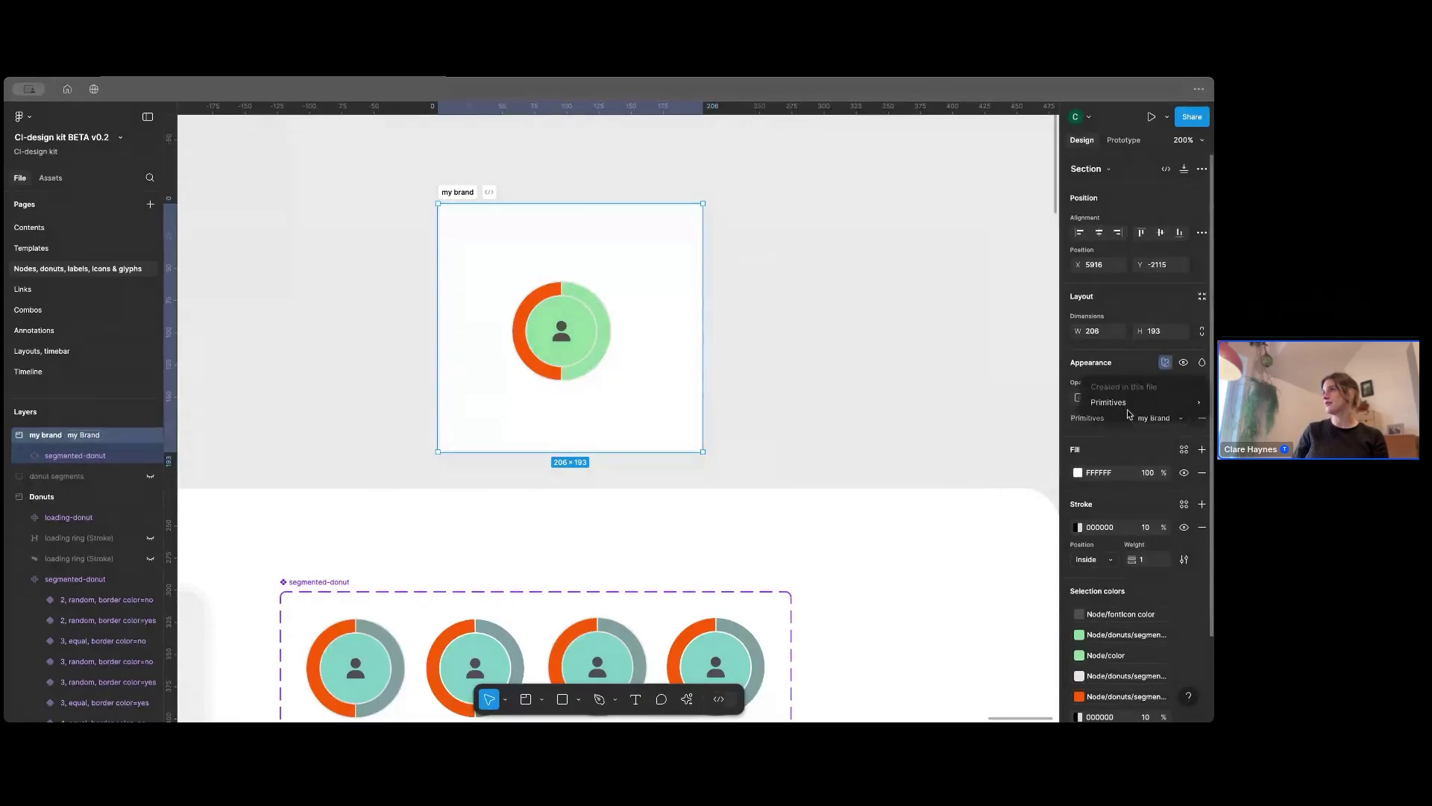
pyautogui.click(970, 458)
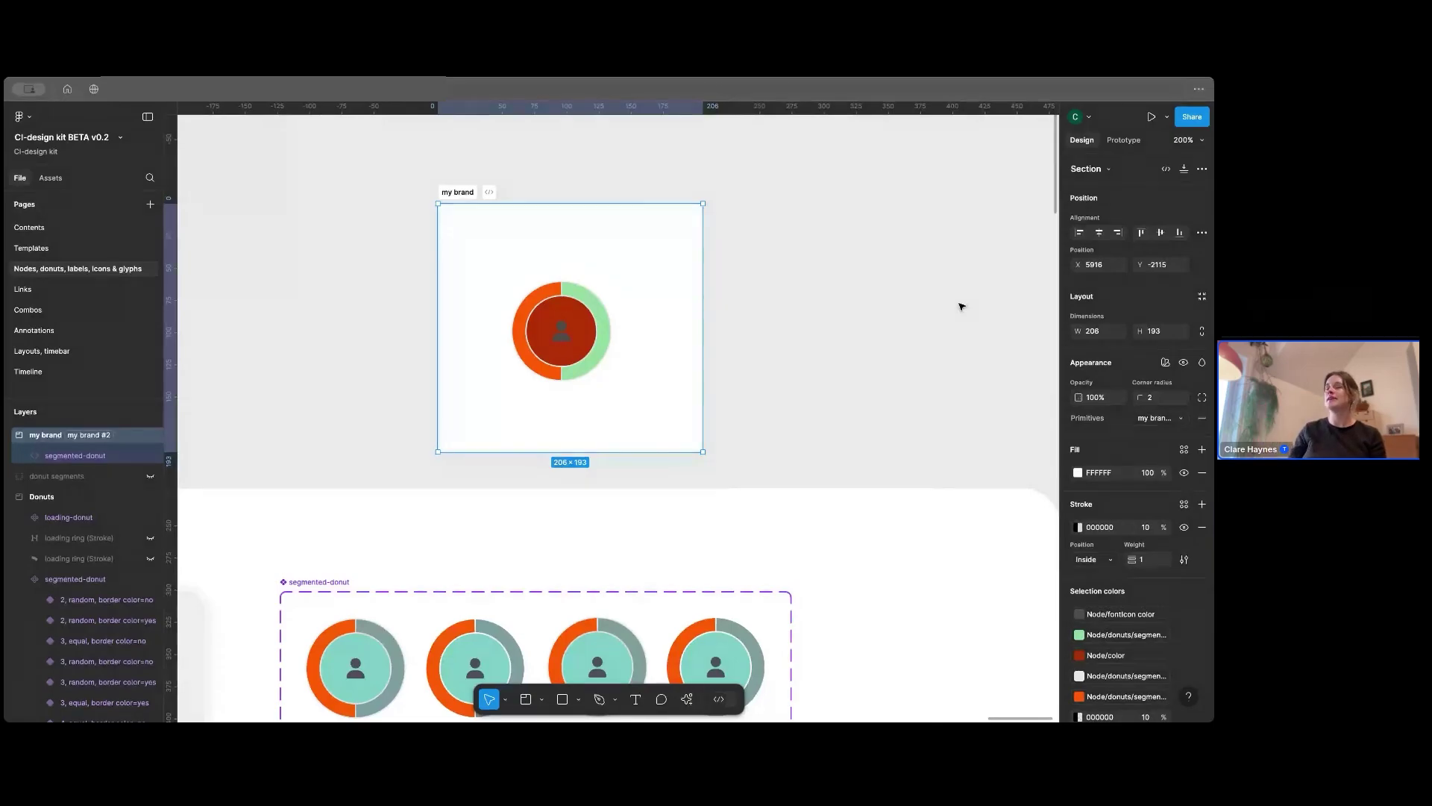
pyautogui.click(796, 226)
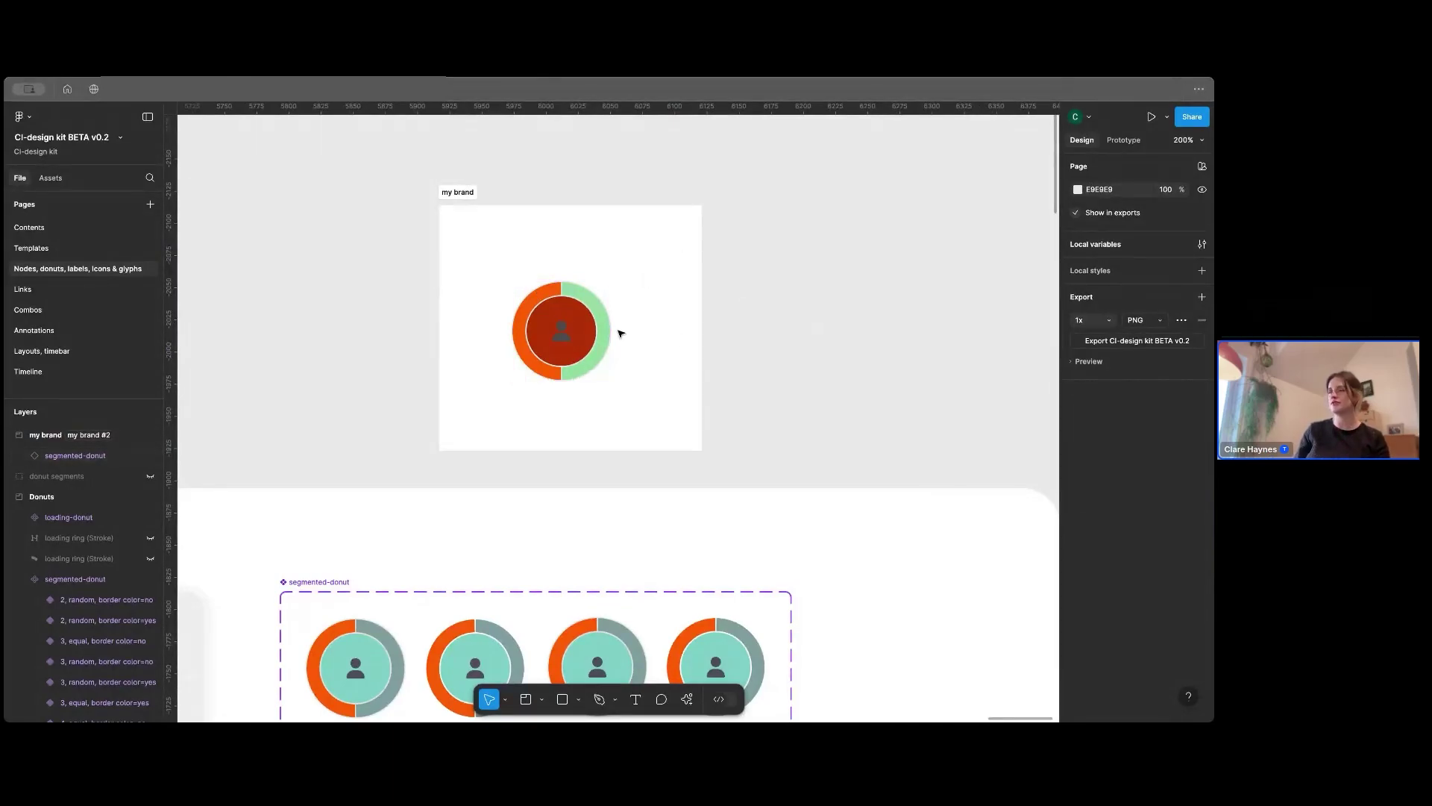
# Step: Nudge the donut inside the my brand section up slightly
pyautogui.click(573, 333)
pyautogui.moveTo(573, 333); pyautogui.dragTo(572, 326)
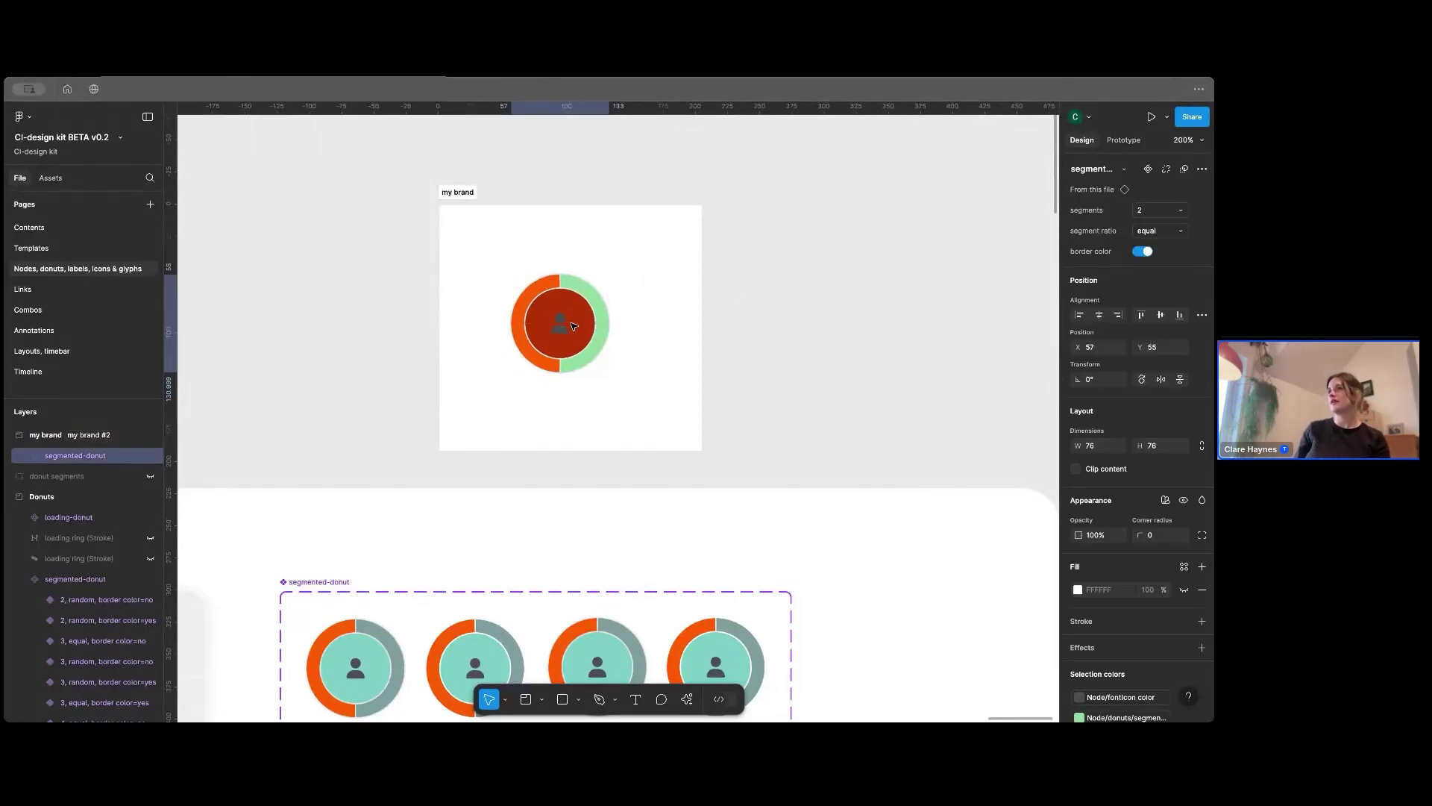
pyautogui.click(780, 319)
# Step: Reopen local variables, narrow the modal and switch to the Styles collection
pyautogui.click(1202, 244)
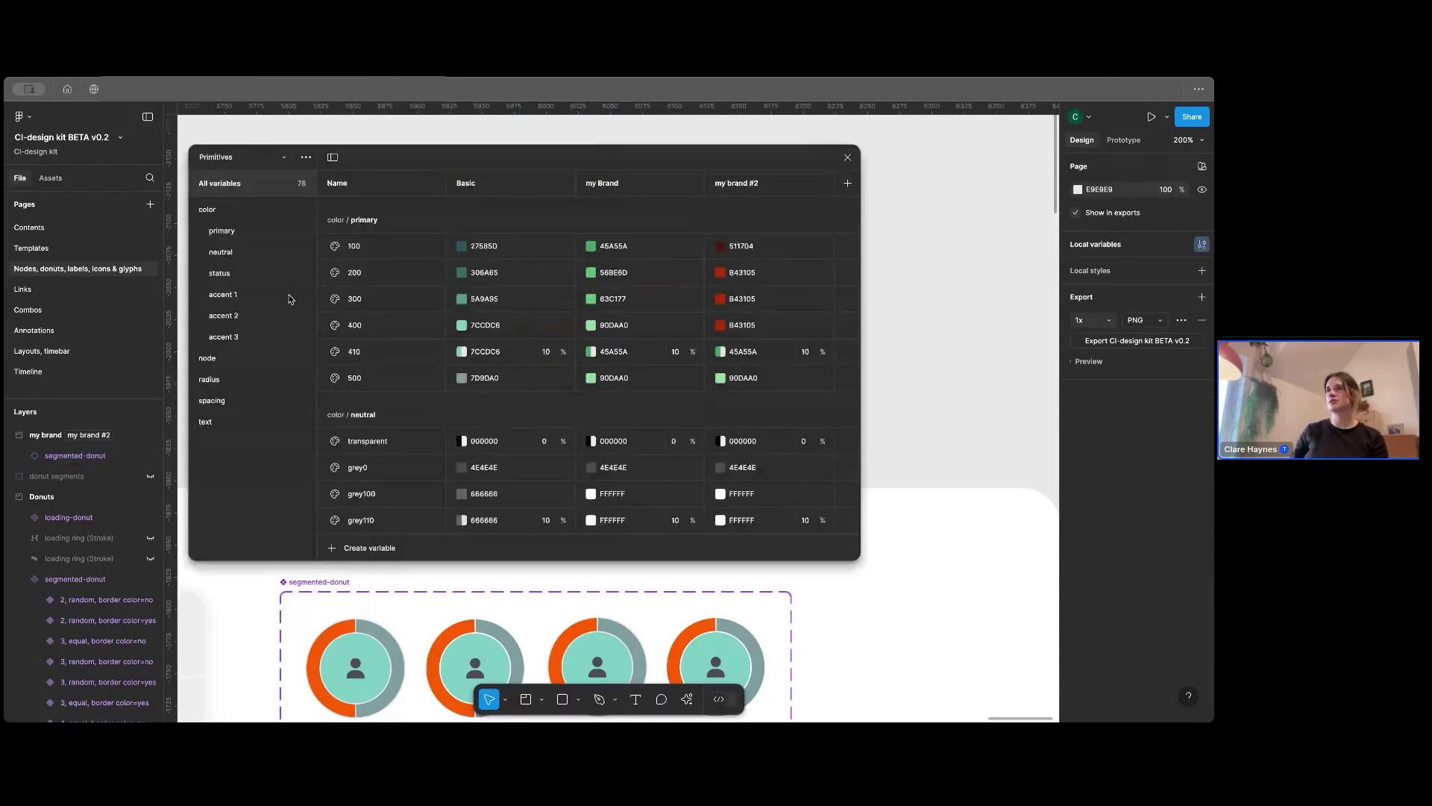
pyautogui.moveTo(860, 267); pyautogui.dragTo(603, 268)
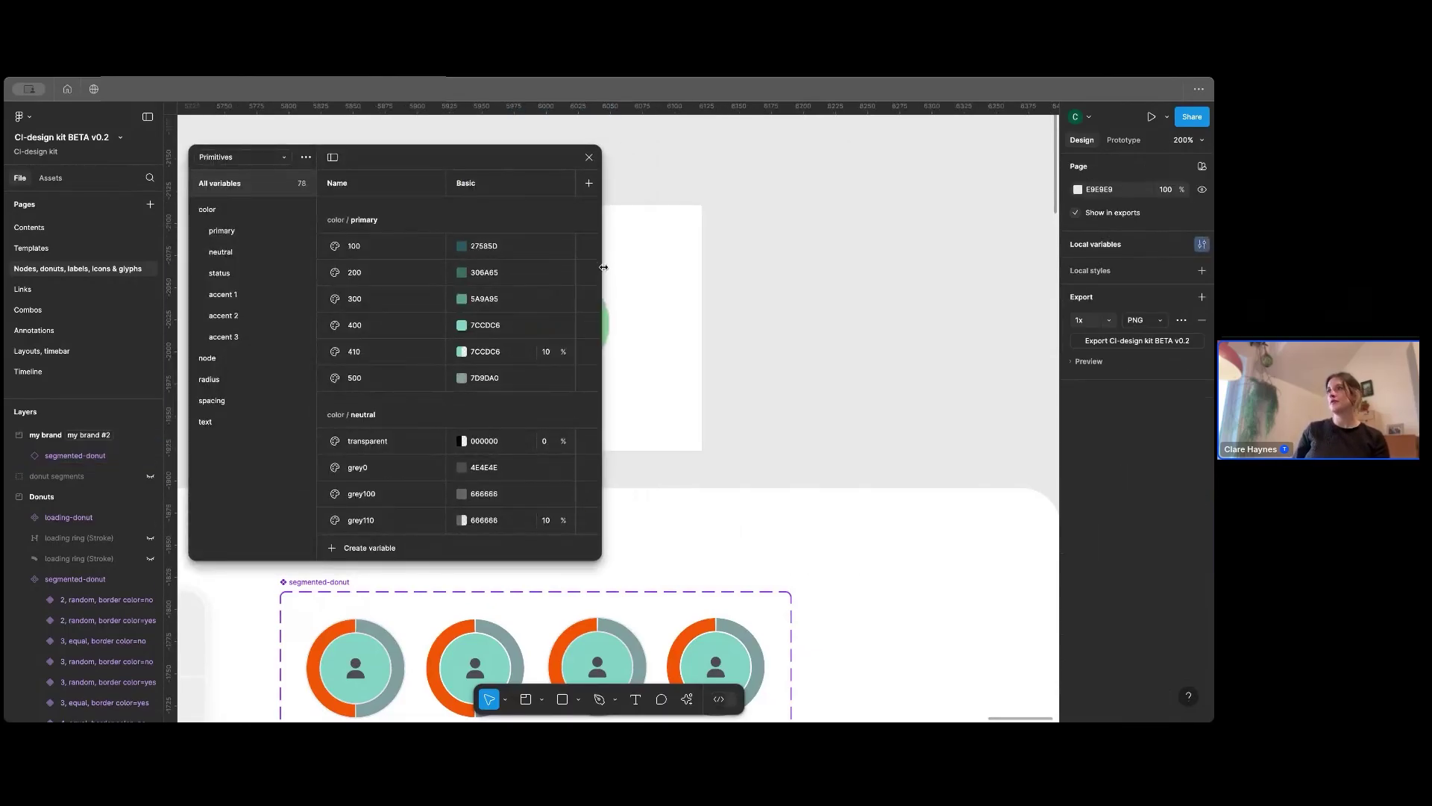
pyautogui.click(251, 157)
pyautogui.click(243, 172)
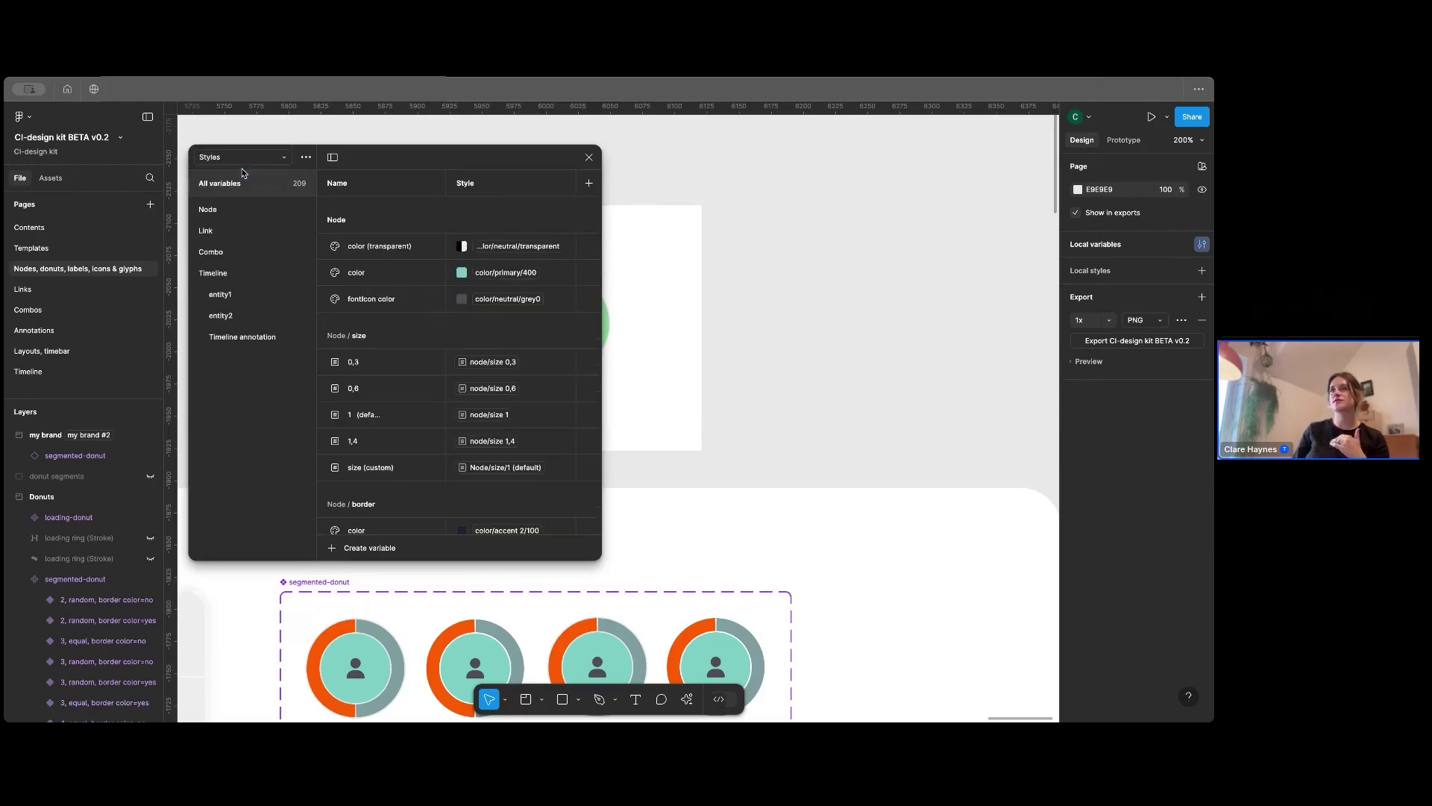
pyautogui.moveTo(441, 155); pyautogui.dragTo(340, 153)
# Step: Set the my brand section's Primitives mode back to Auto (Basic)
pyautogui.click(568, 314)
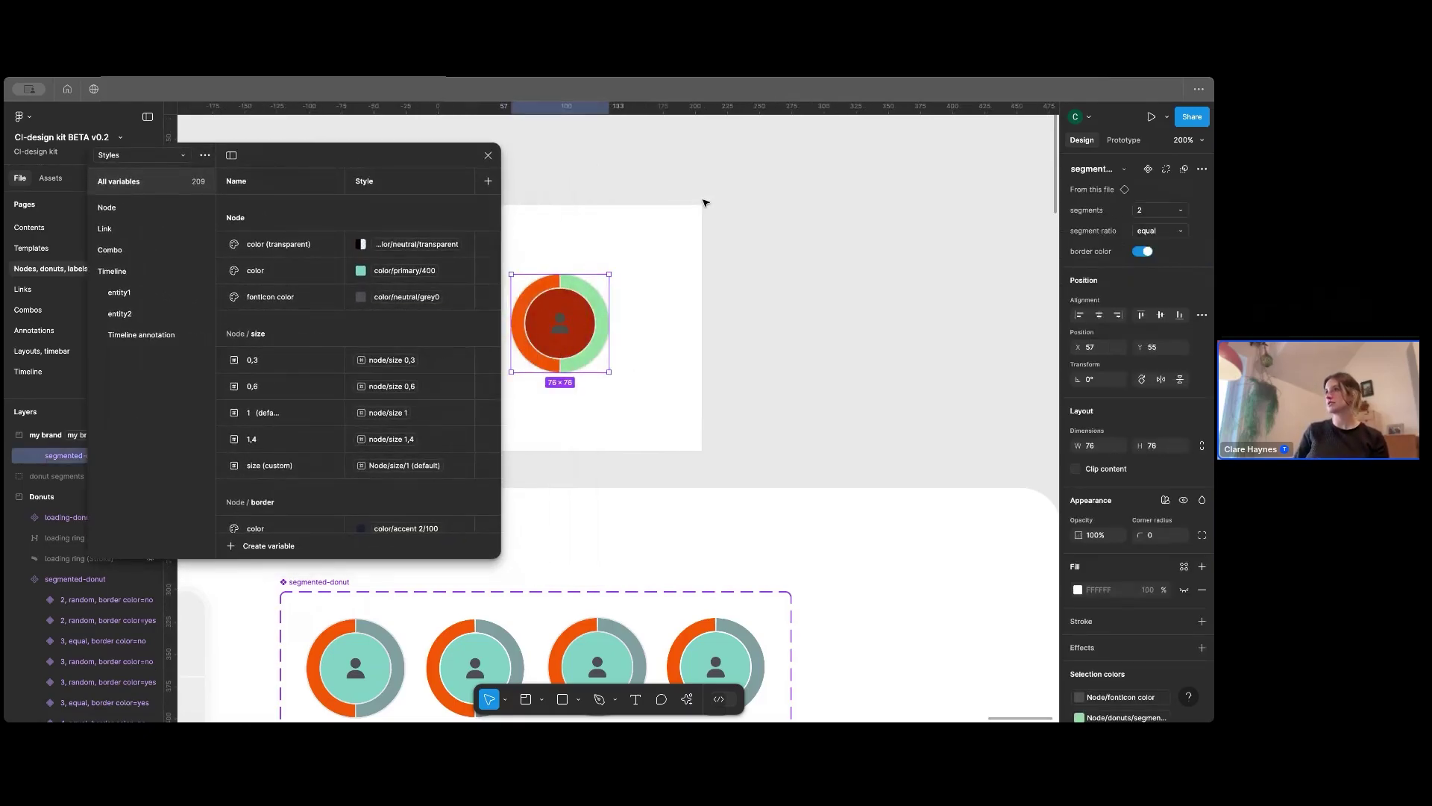
pyautogui.click(618, 203)
pyautogui.hscroll(-3, 617, 203)
pyautogui.click(602, 197)
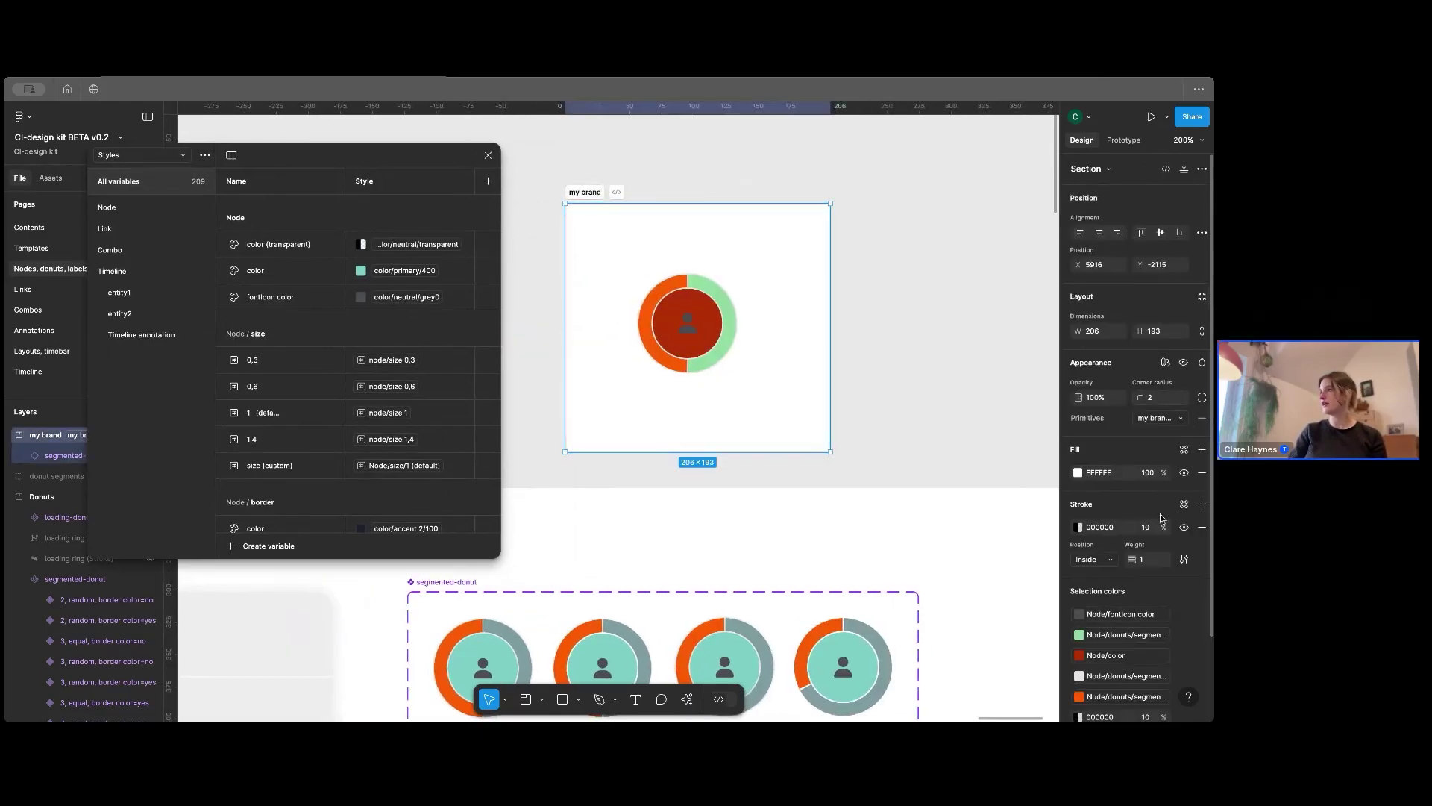
pyautogui.click(1165, 361)
pyautogui.moveTo(1119, 402)
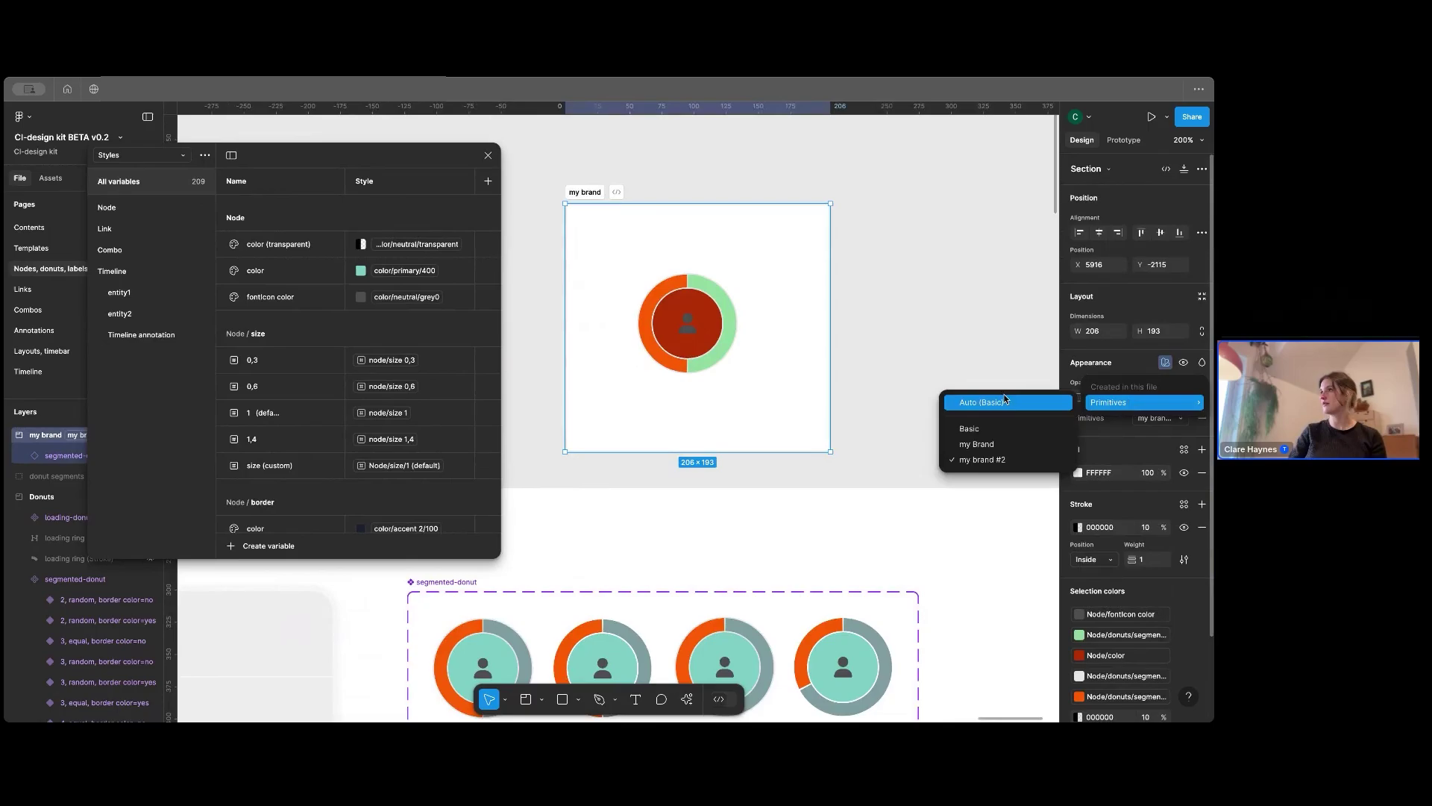
pyautogui.click(1004, 400)
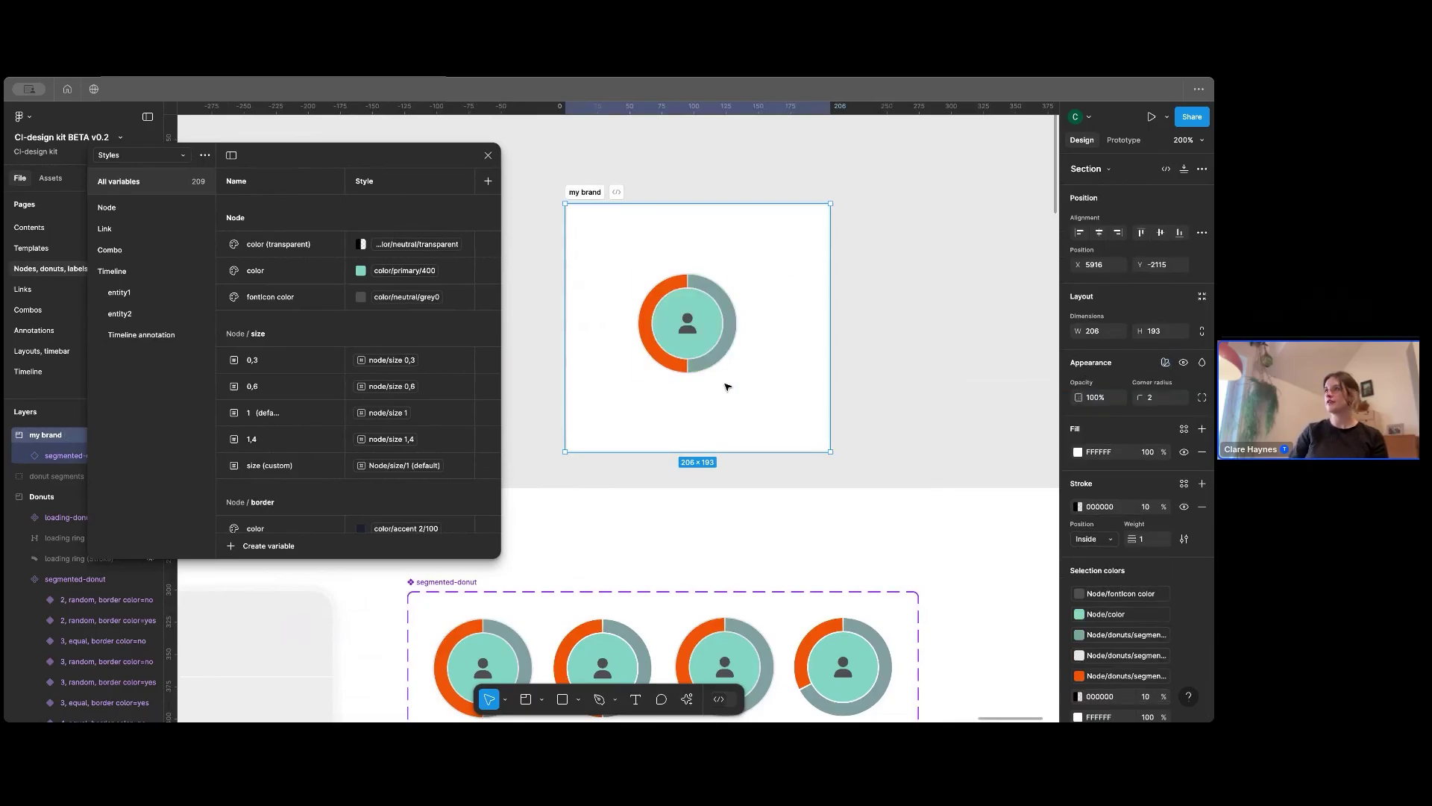
# Step: Select the donut instance and widen the right sidebar so Selection colors names show fully
pyautogui.click(720, 358)
pyautogui.hscroll(3, 936, 305)
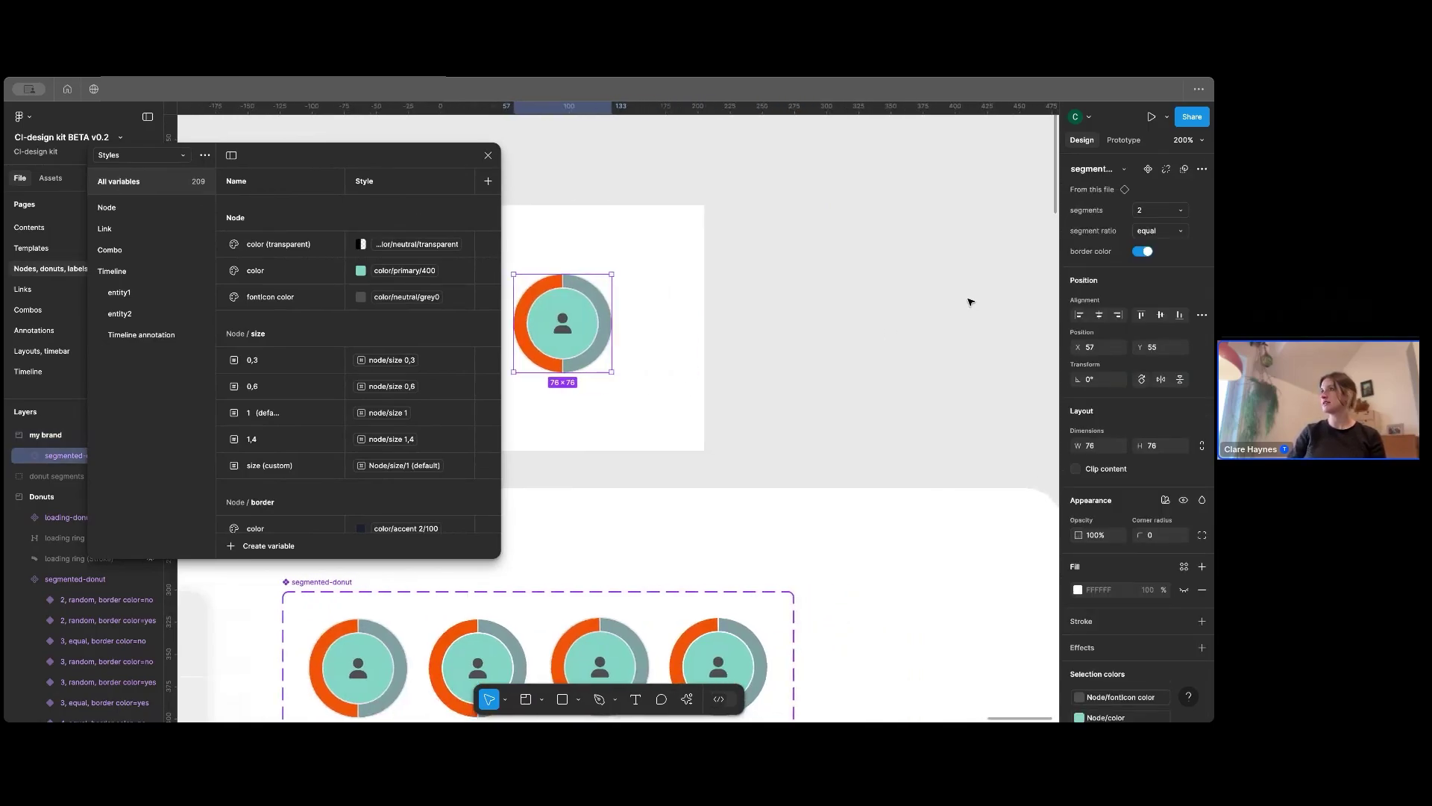
pyautogui.hscroll(-3, 970, 302)
pyautogui.scroll(-3, 1104, 485)
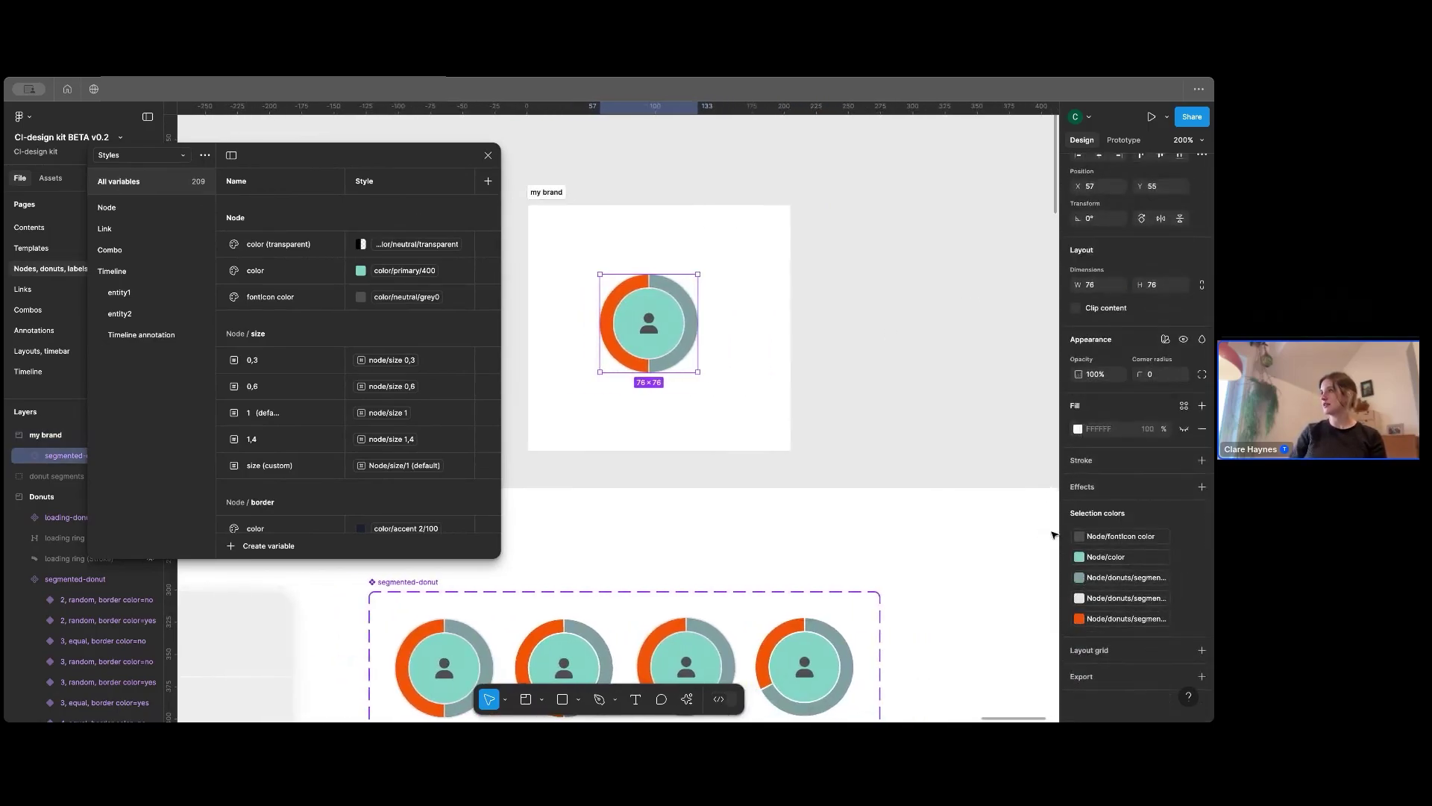
pyautogui.moveTo(1049, 531); pyautogui.dragTo(957, 511)
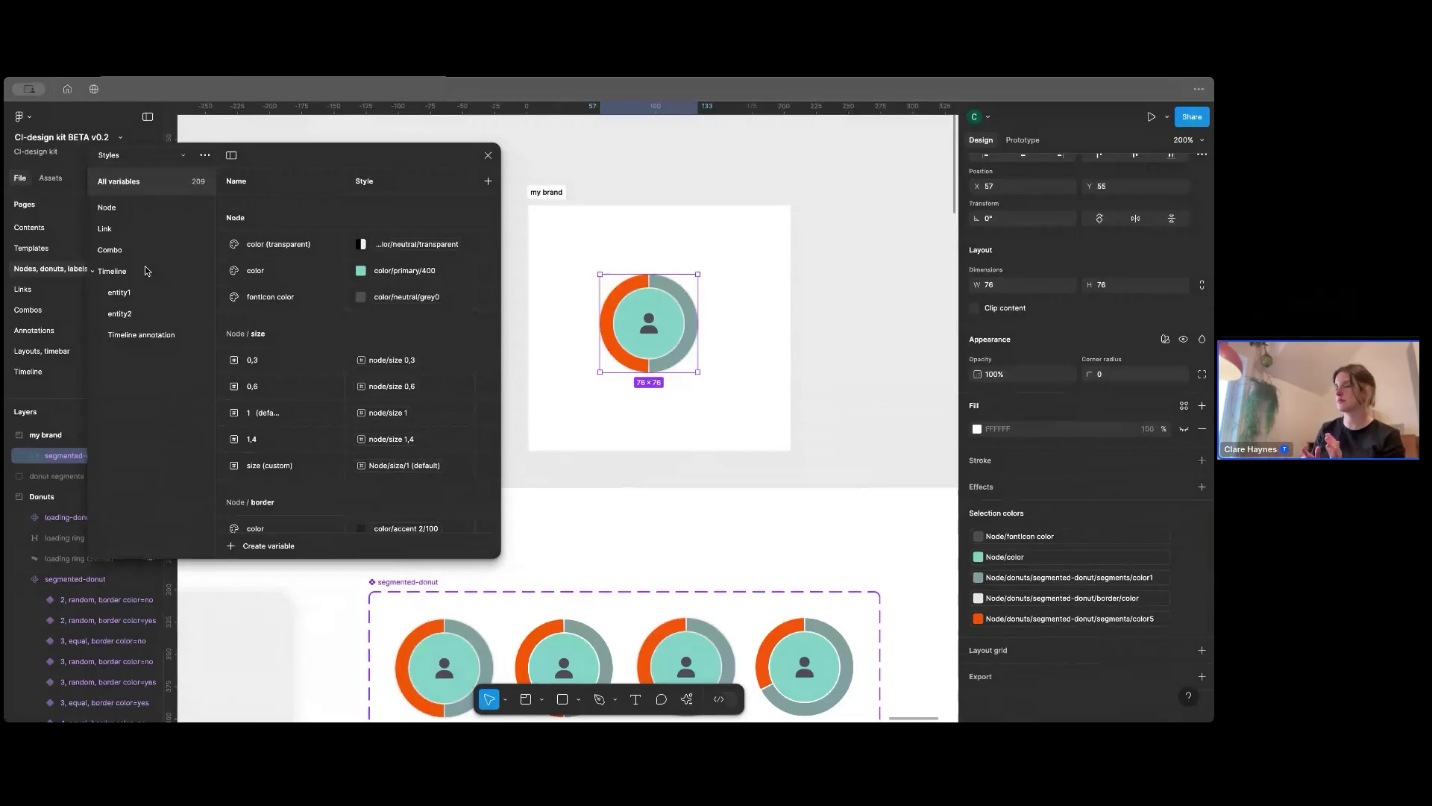
pyautogui.click(108, 208)
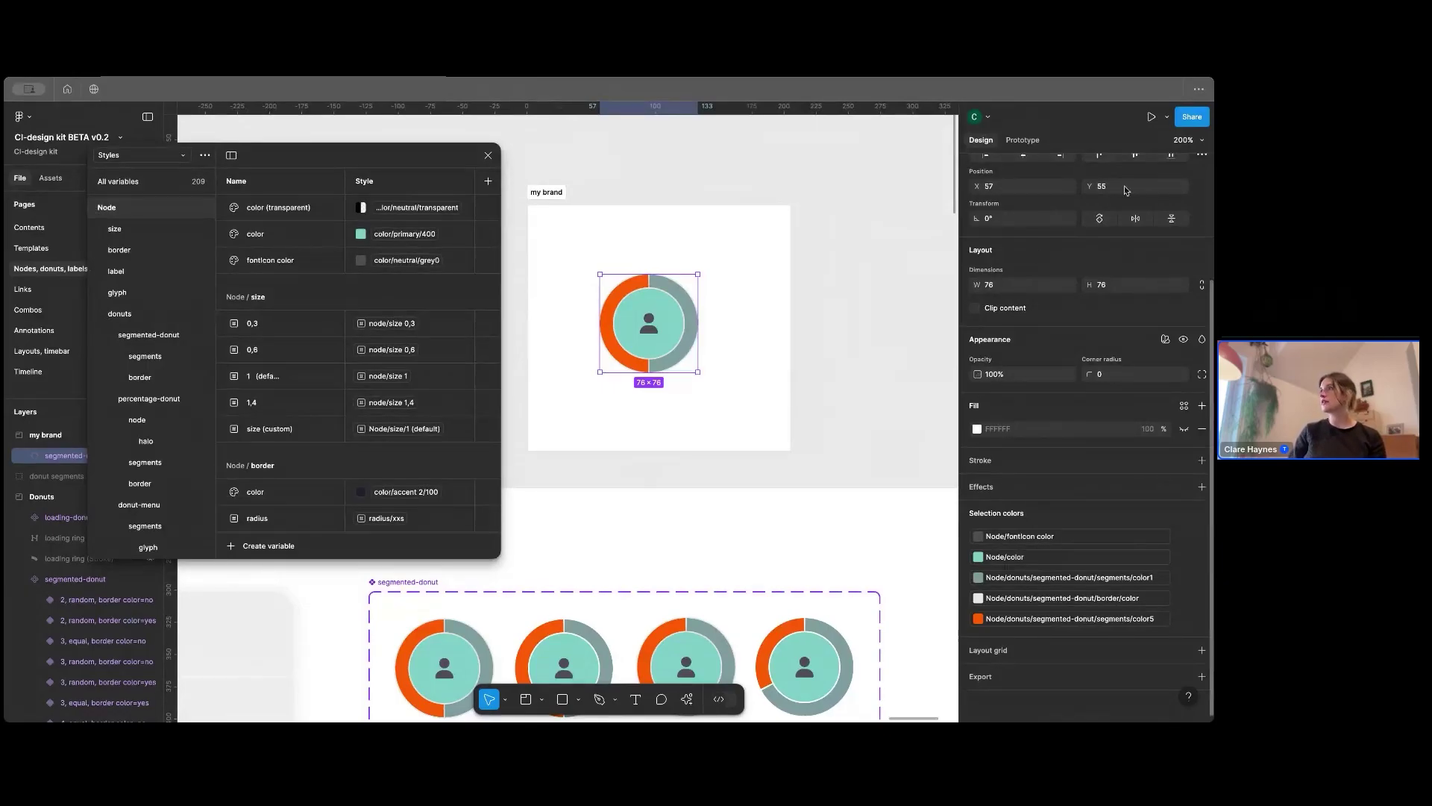
pyautogui.click(153, 337)
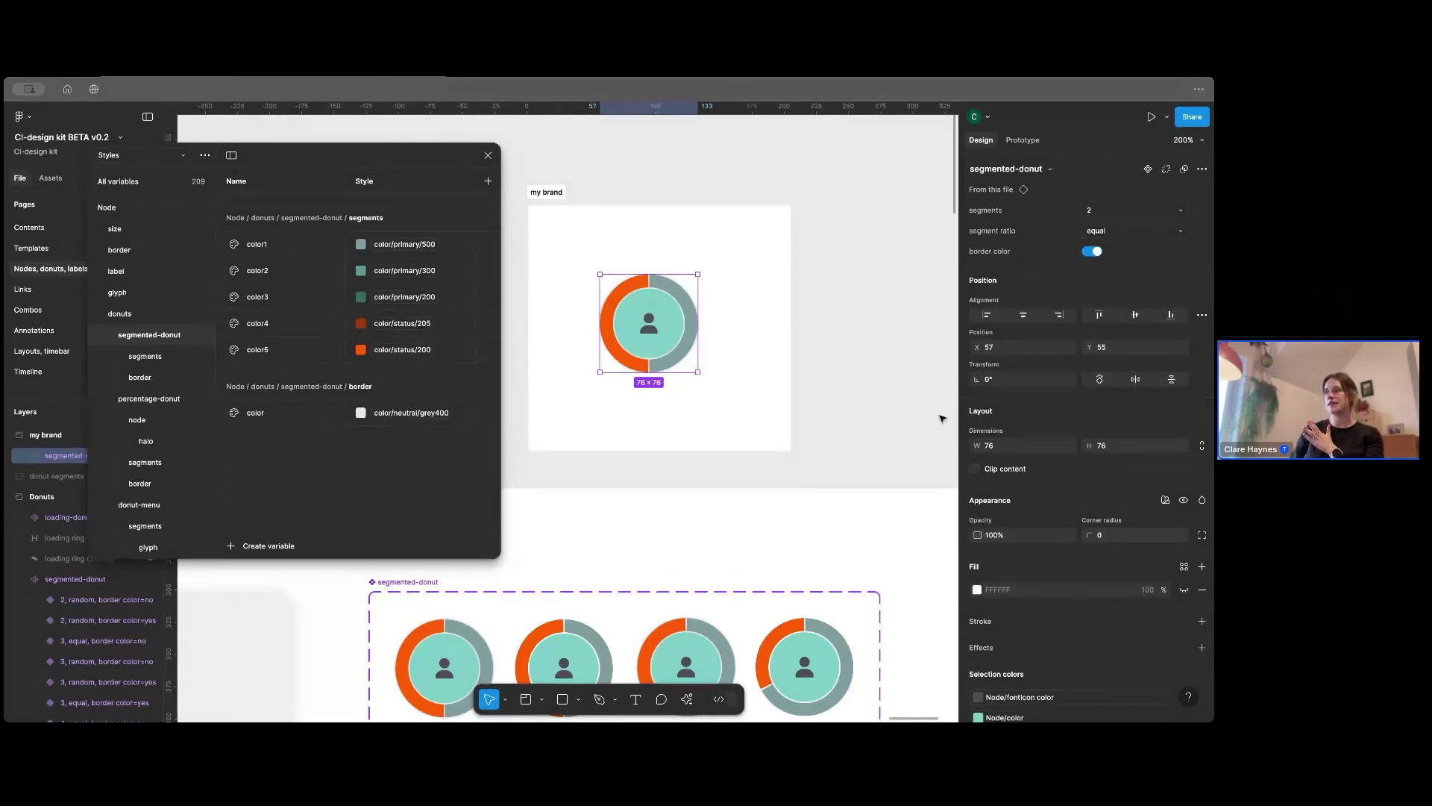
pyautogui.scroll(-2, 1081, 461)
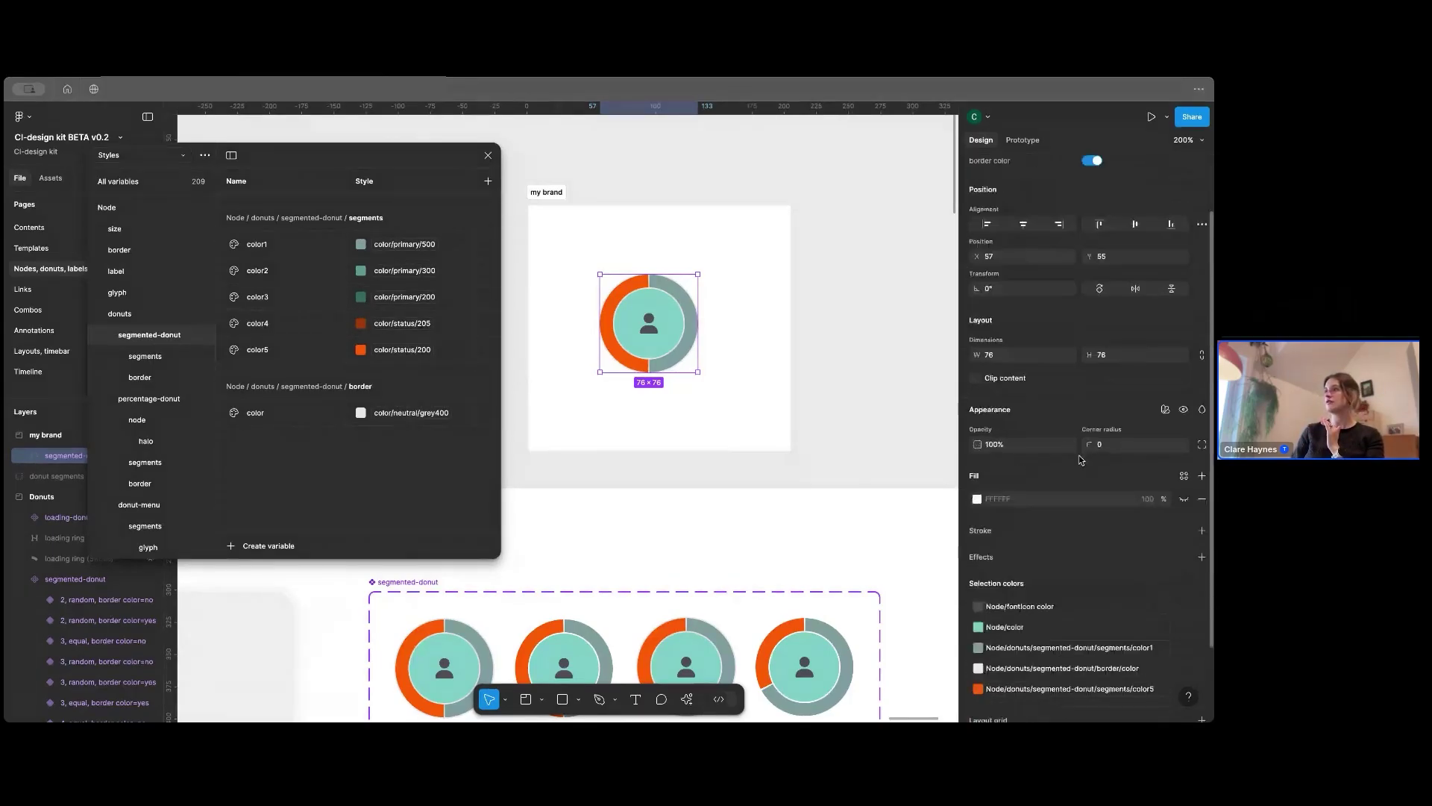
pyautogui.scroll(-1, 1081, 460)
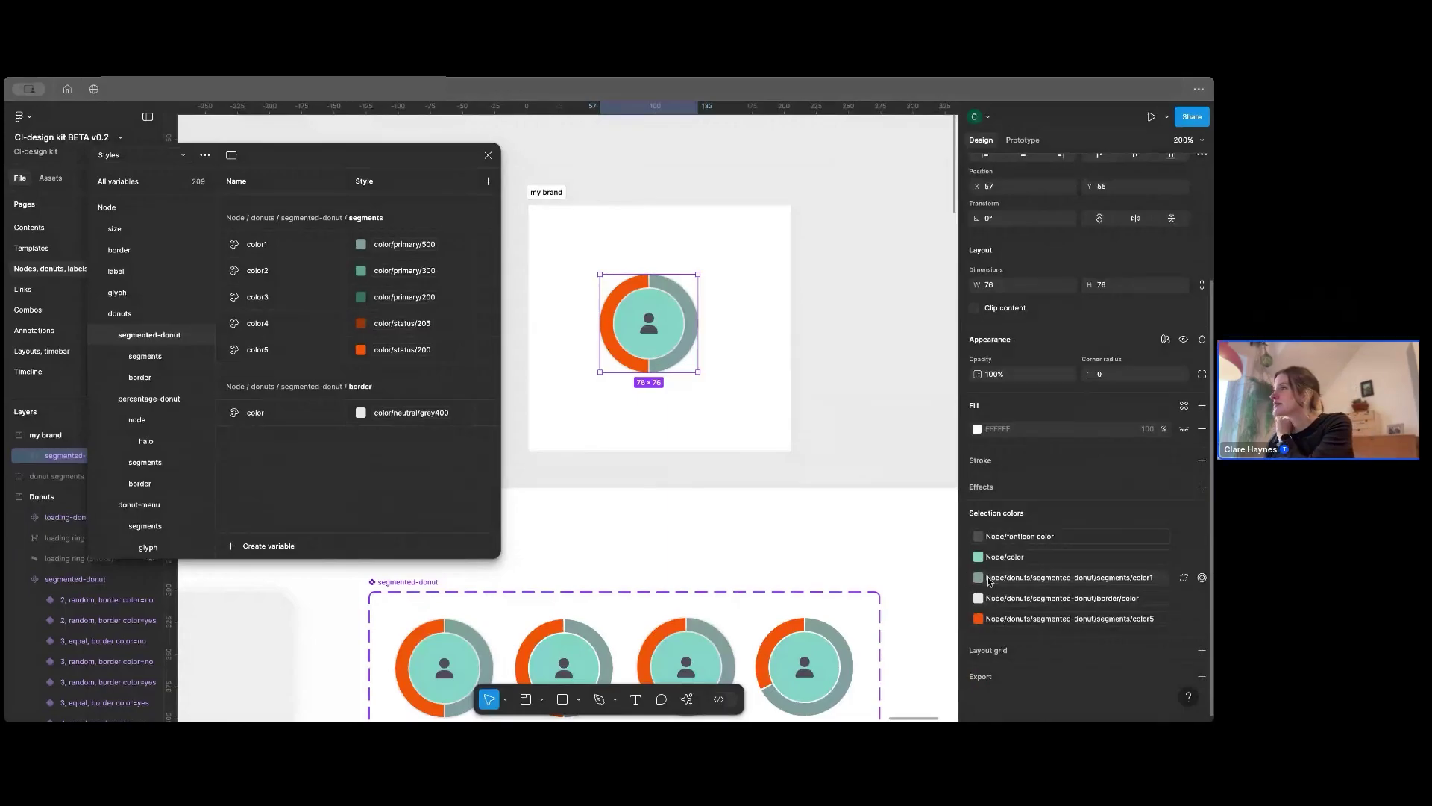
pyautogui.scroll(1, 989, 581)
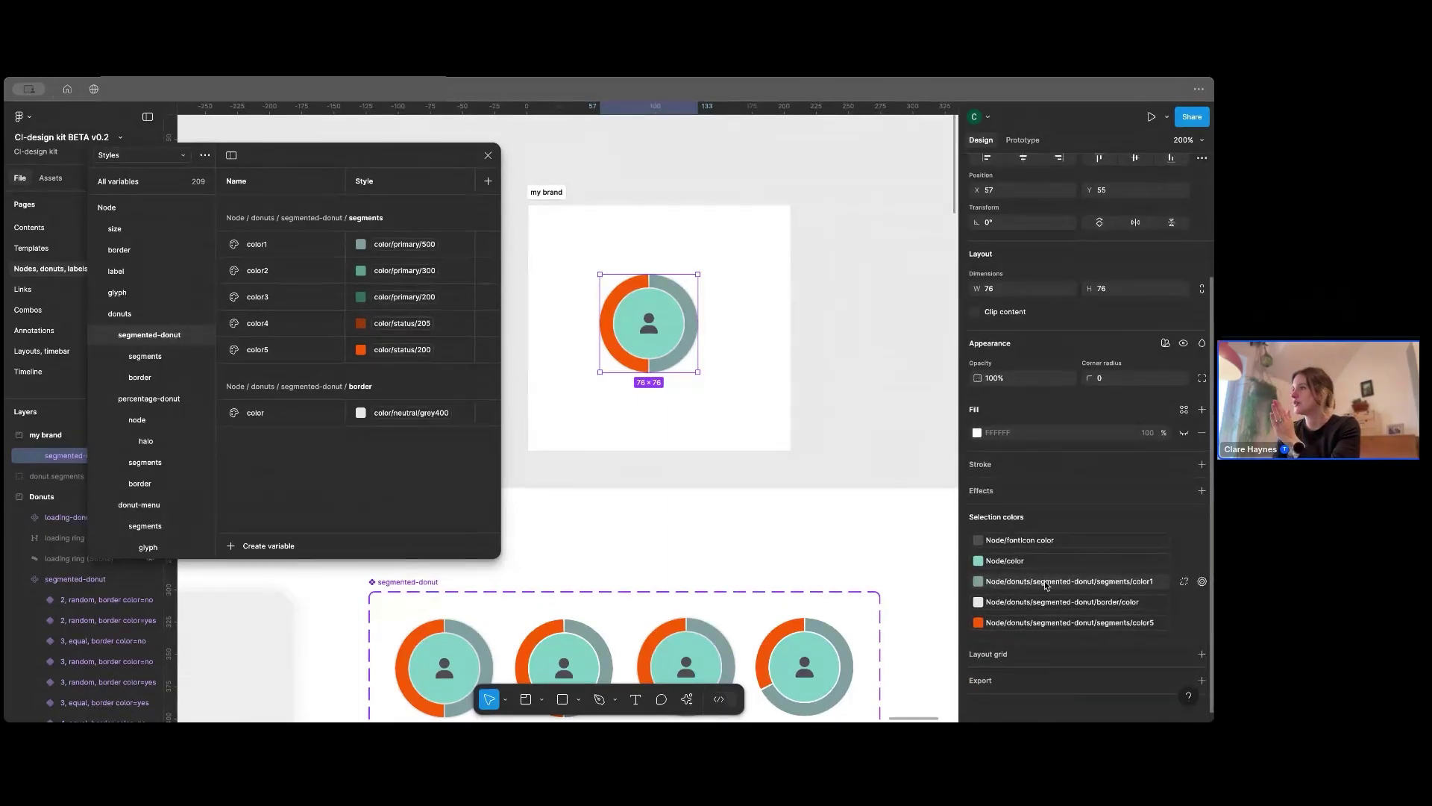
pyautogui.scroll(-1, 1052, 582)
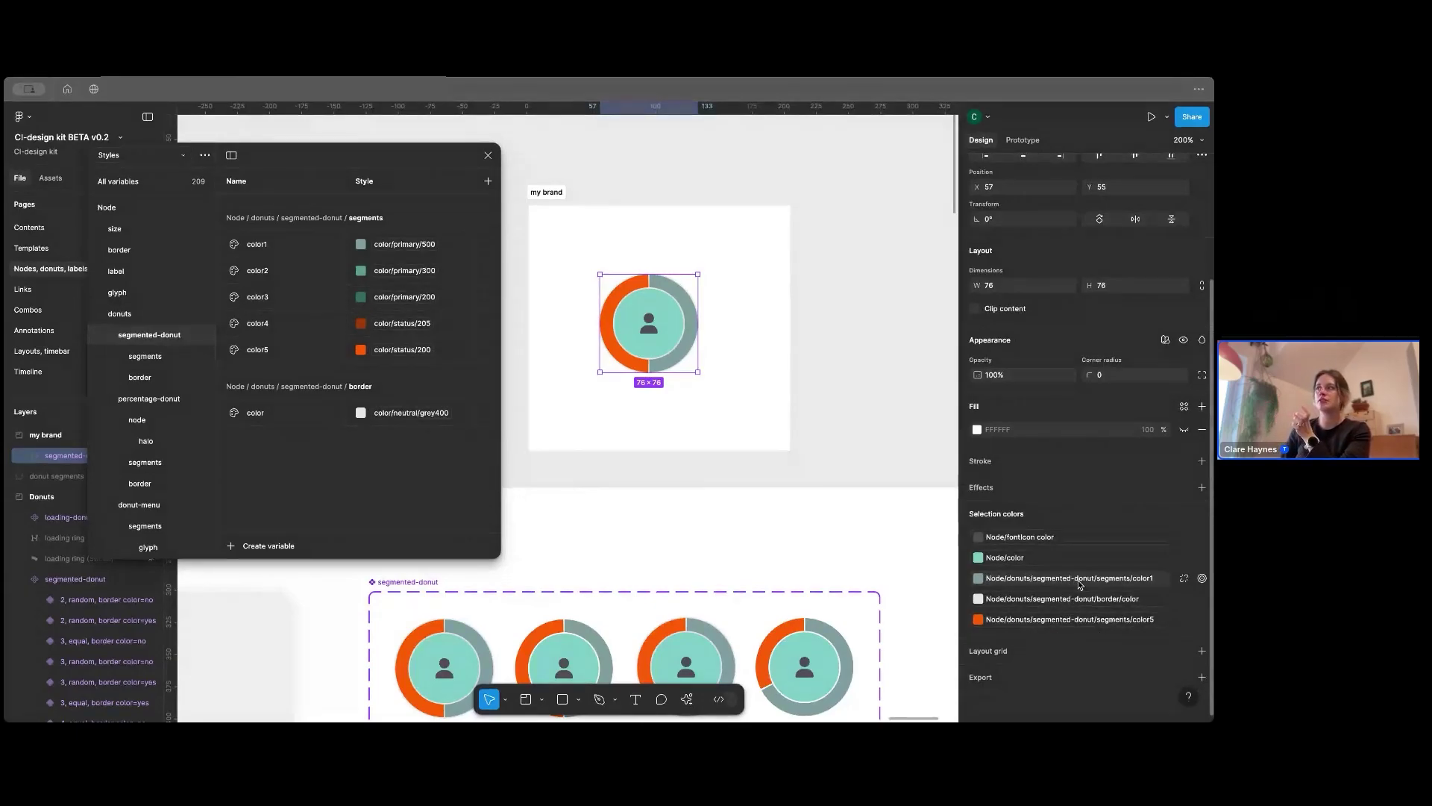
pyautogui.scroll(1, 1078, 584)
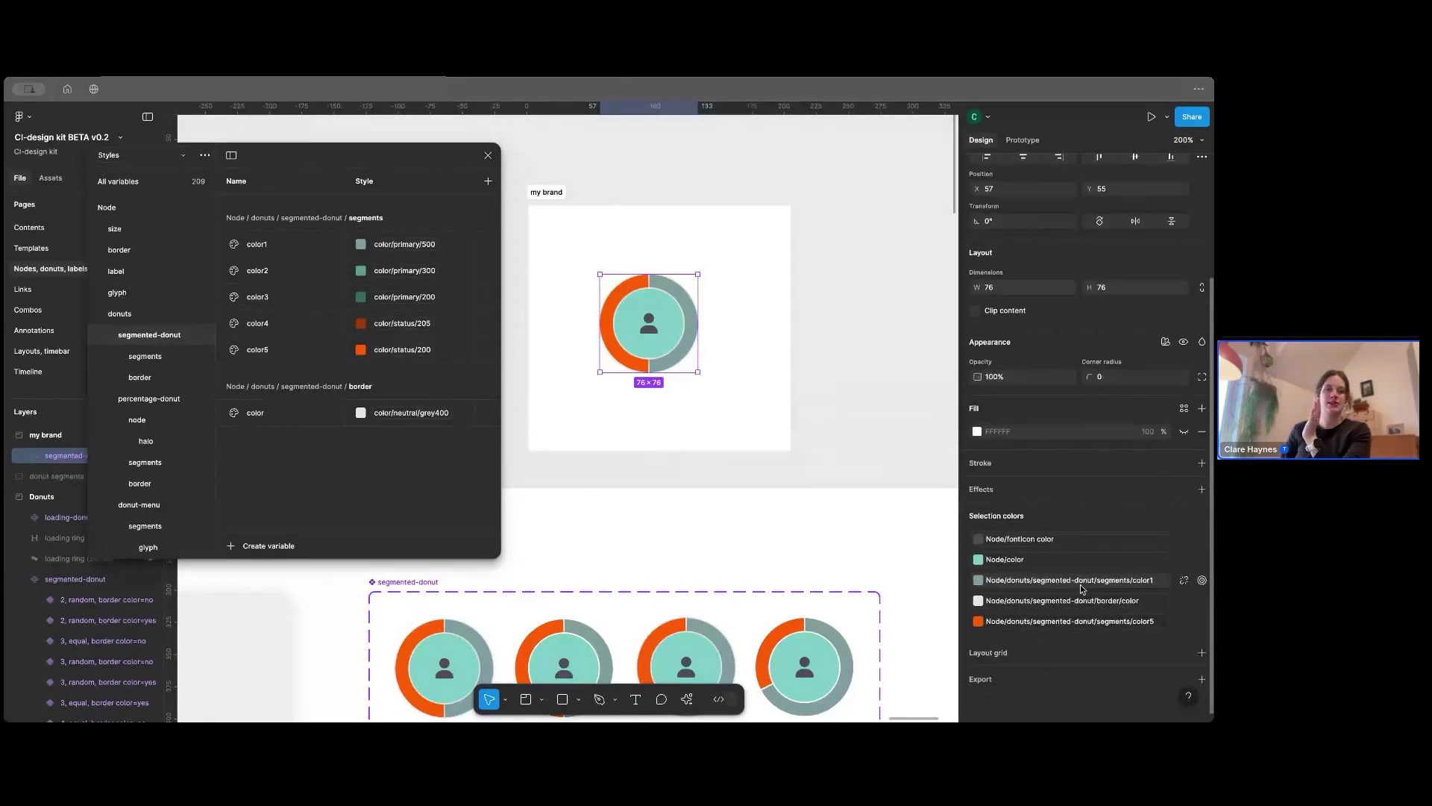
pyautogui.scroll(-1, 1080, 584)
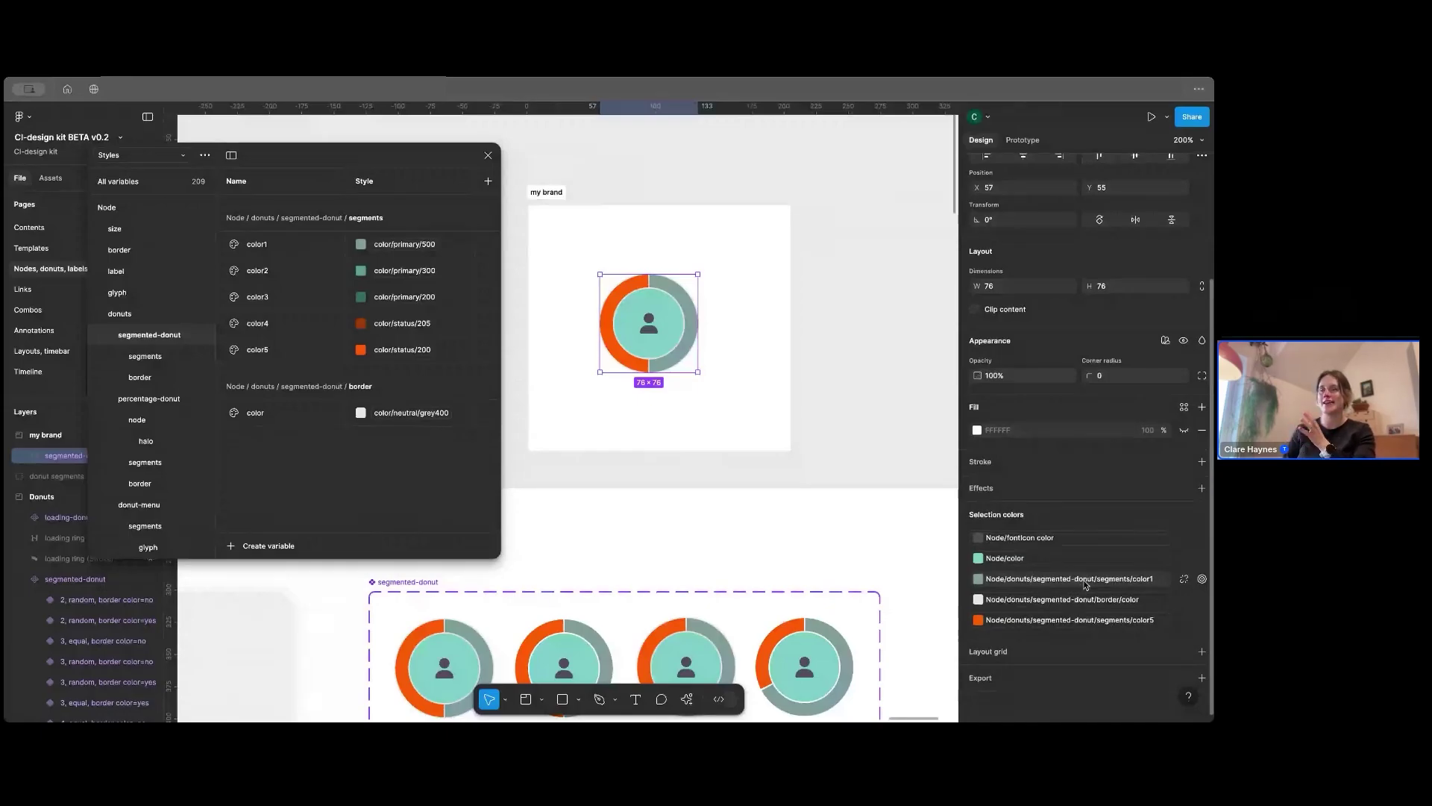
pyautogui.moveTo(1085, 585)
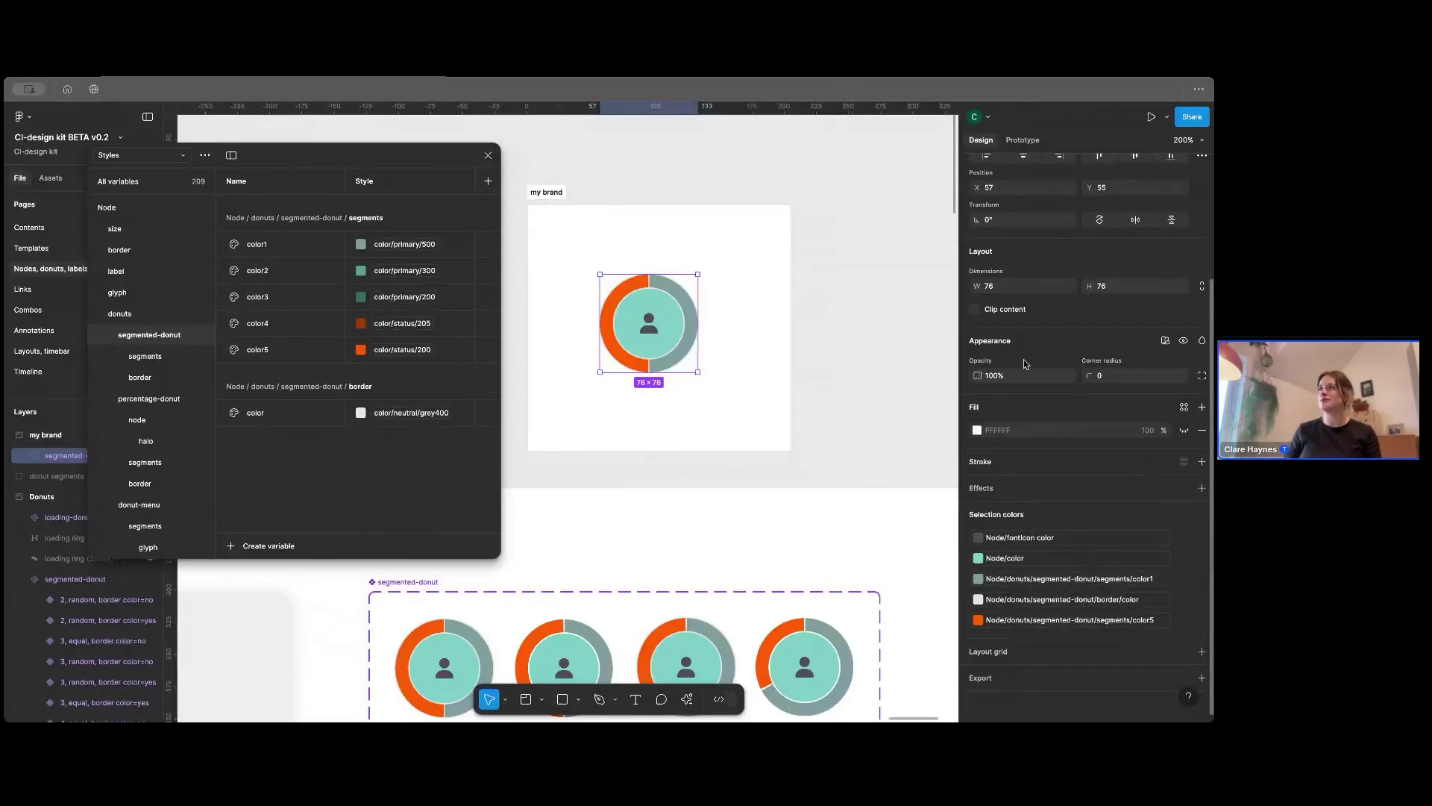
pyautogui.click(775, 336)
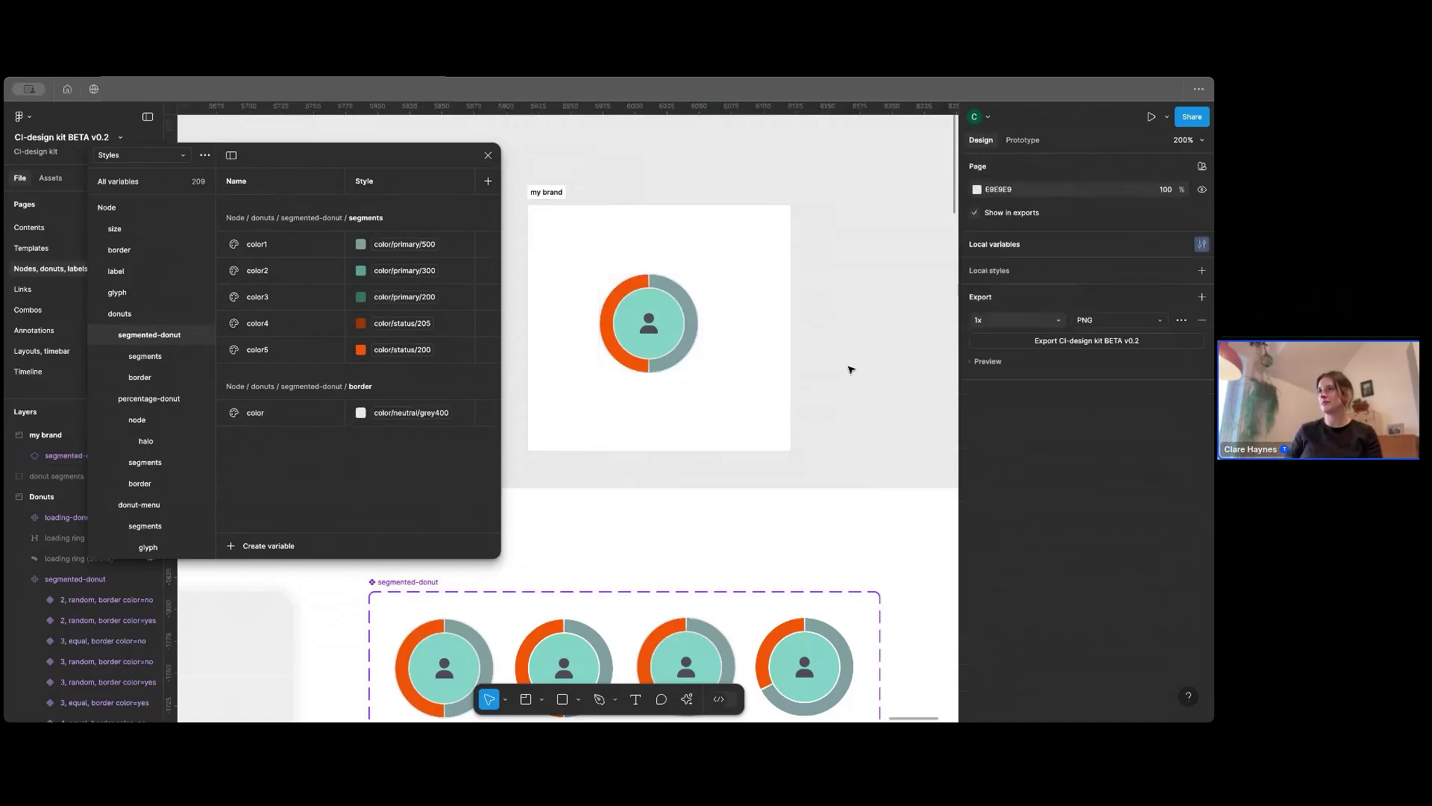
pyautogui.click(679, 320)
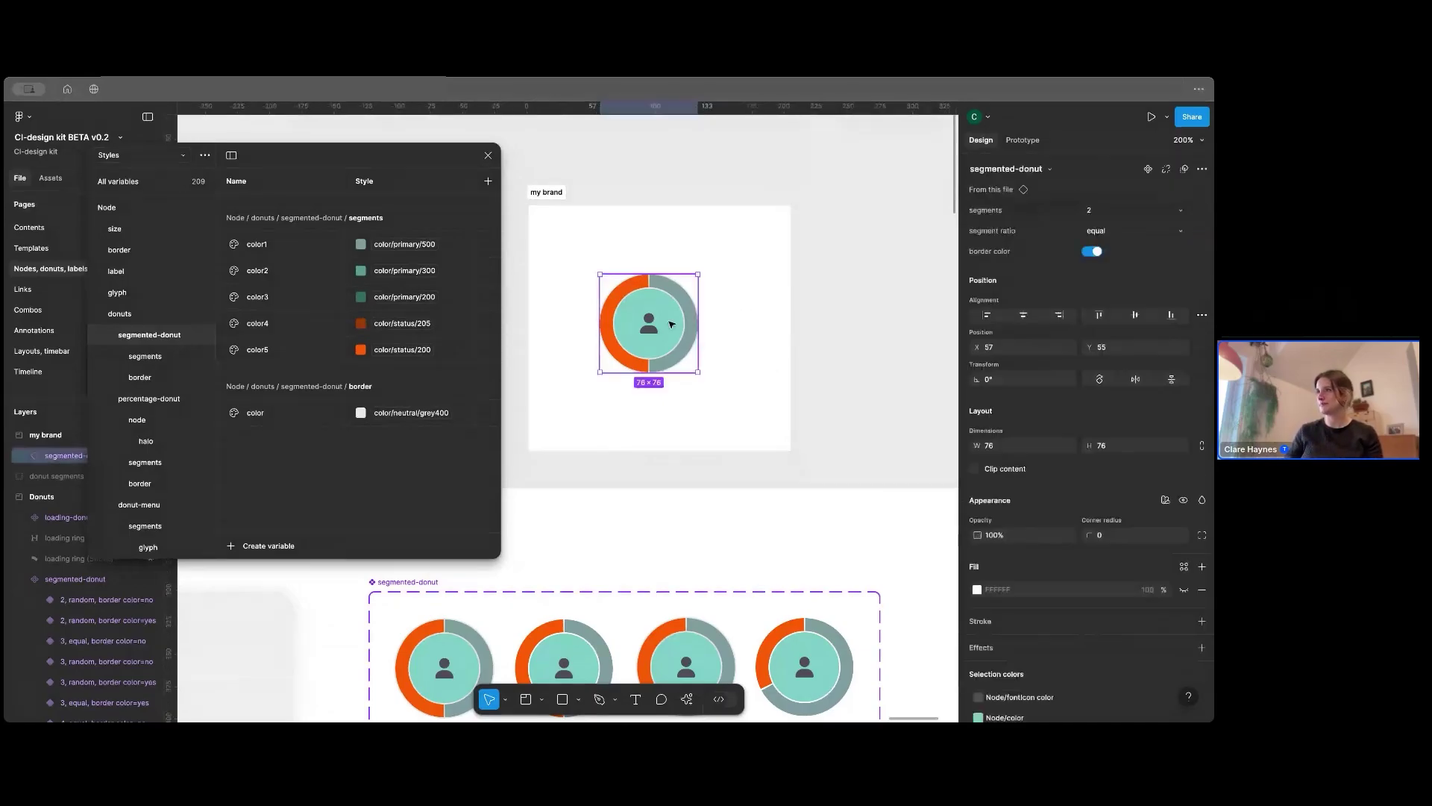
# Step: Close the Local variables panel, leaving the segmented donut selected
pyautogui.click(488, 157)
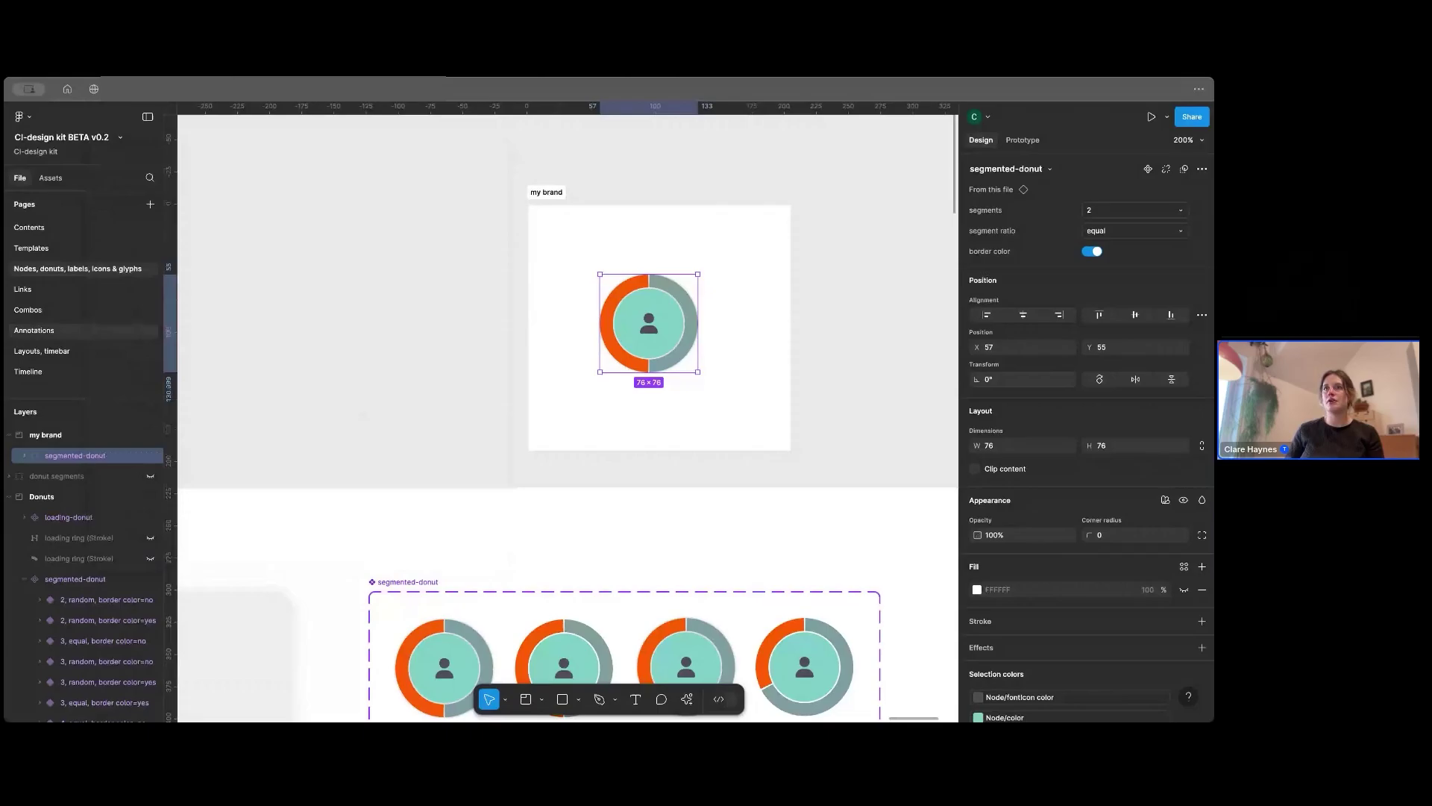
pyautogui.click(841, 230)
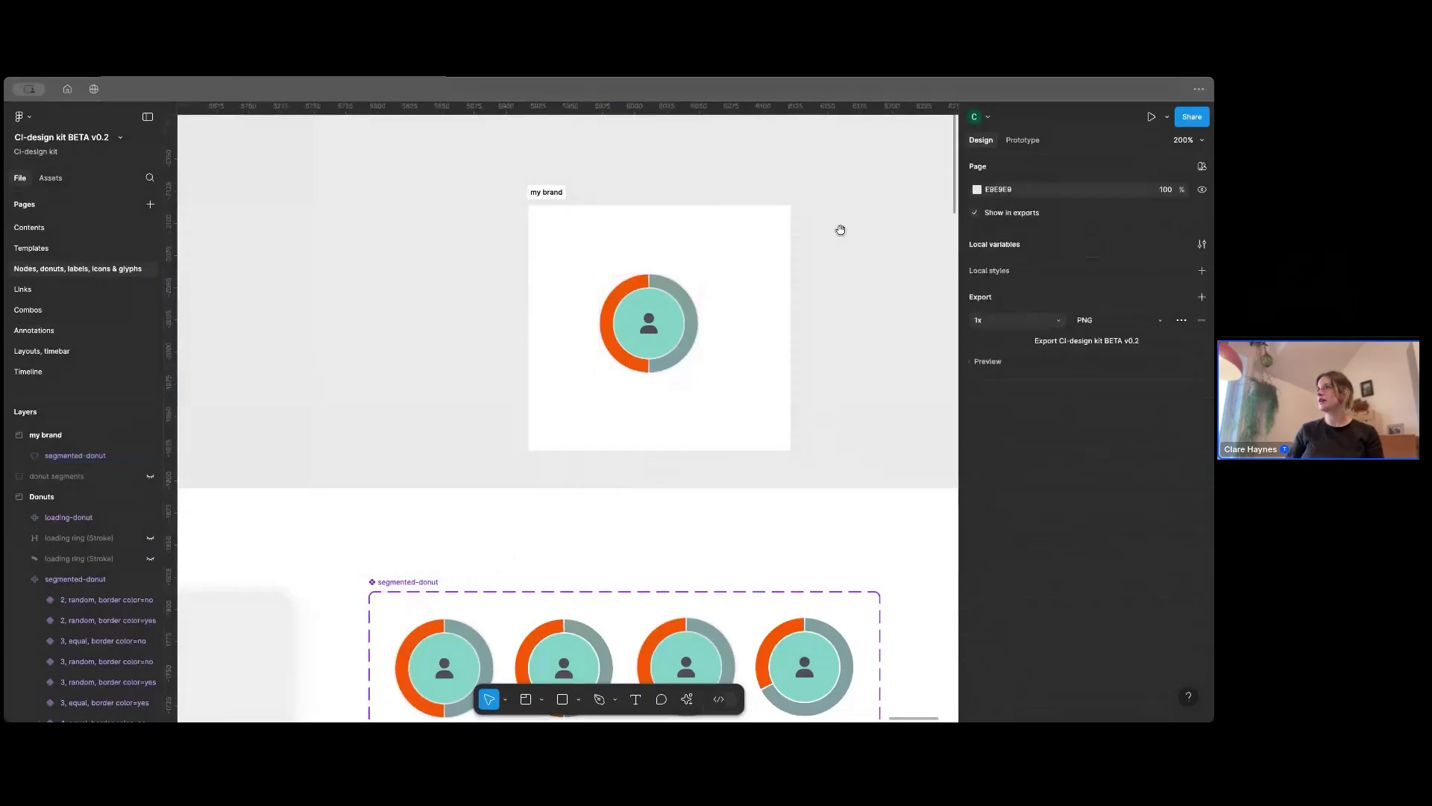
pyautogui.hotkey('ctrl', 'z')
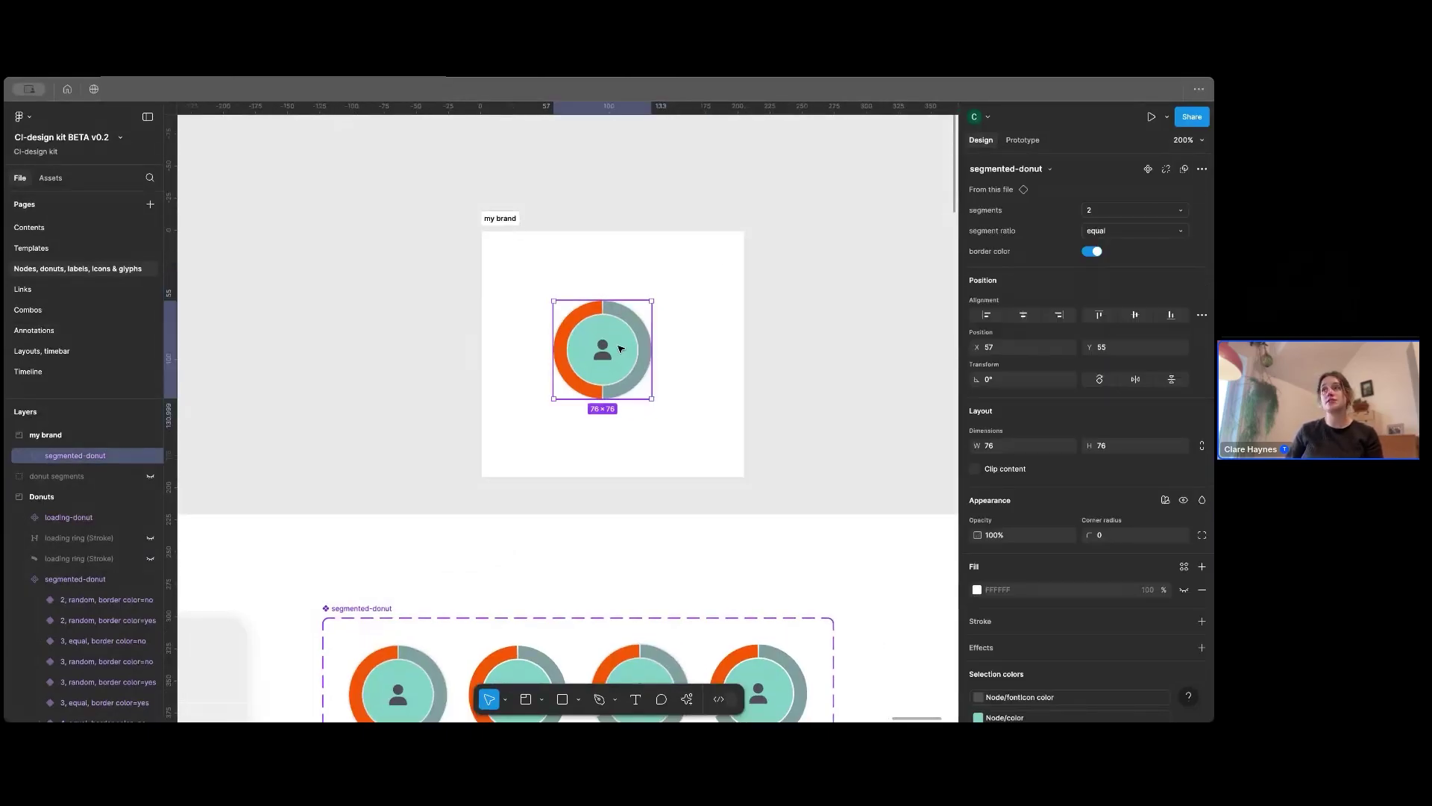
pyautogui.scroll(1, 924, 295)
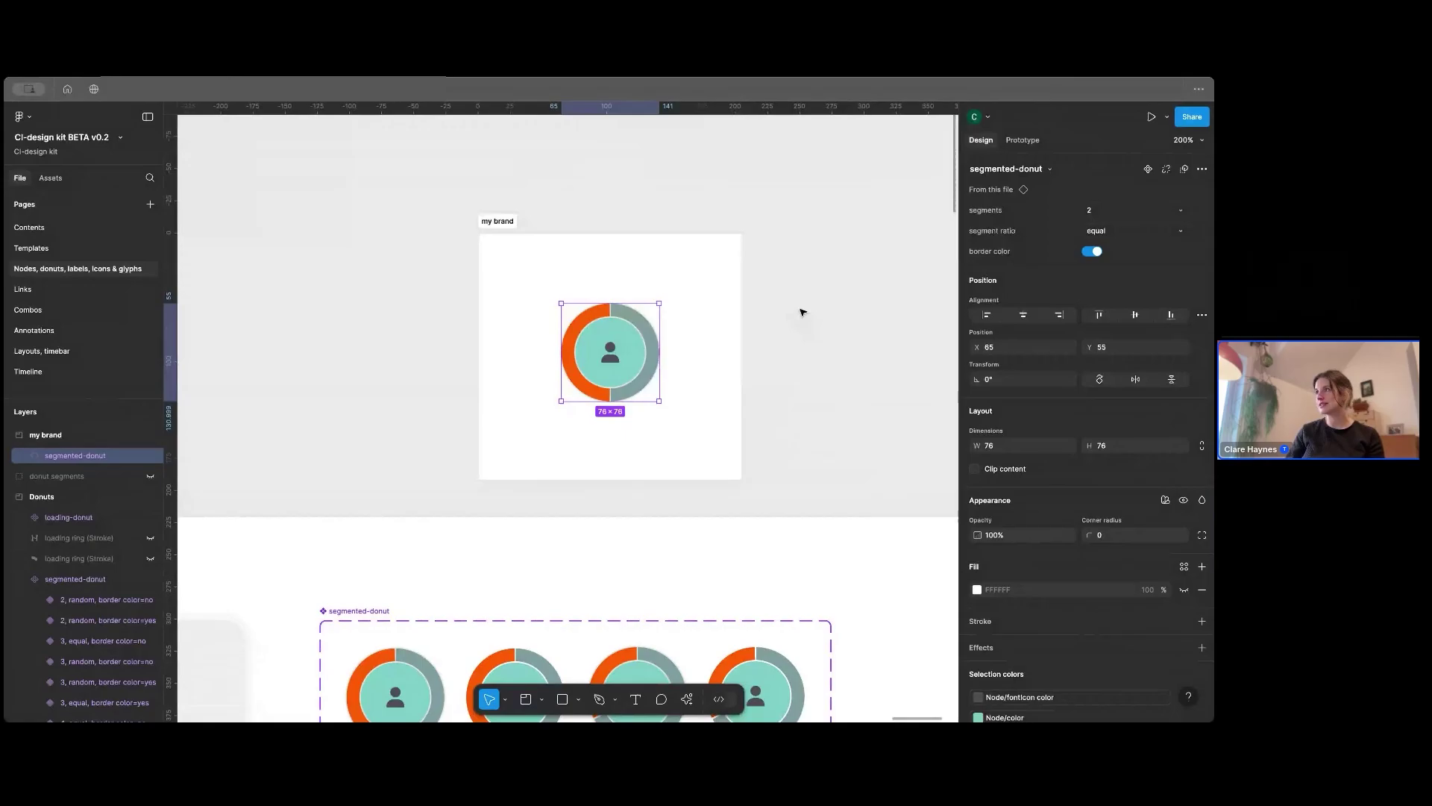
pyautogui.click(822, 269)
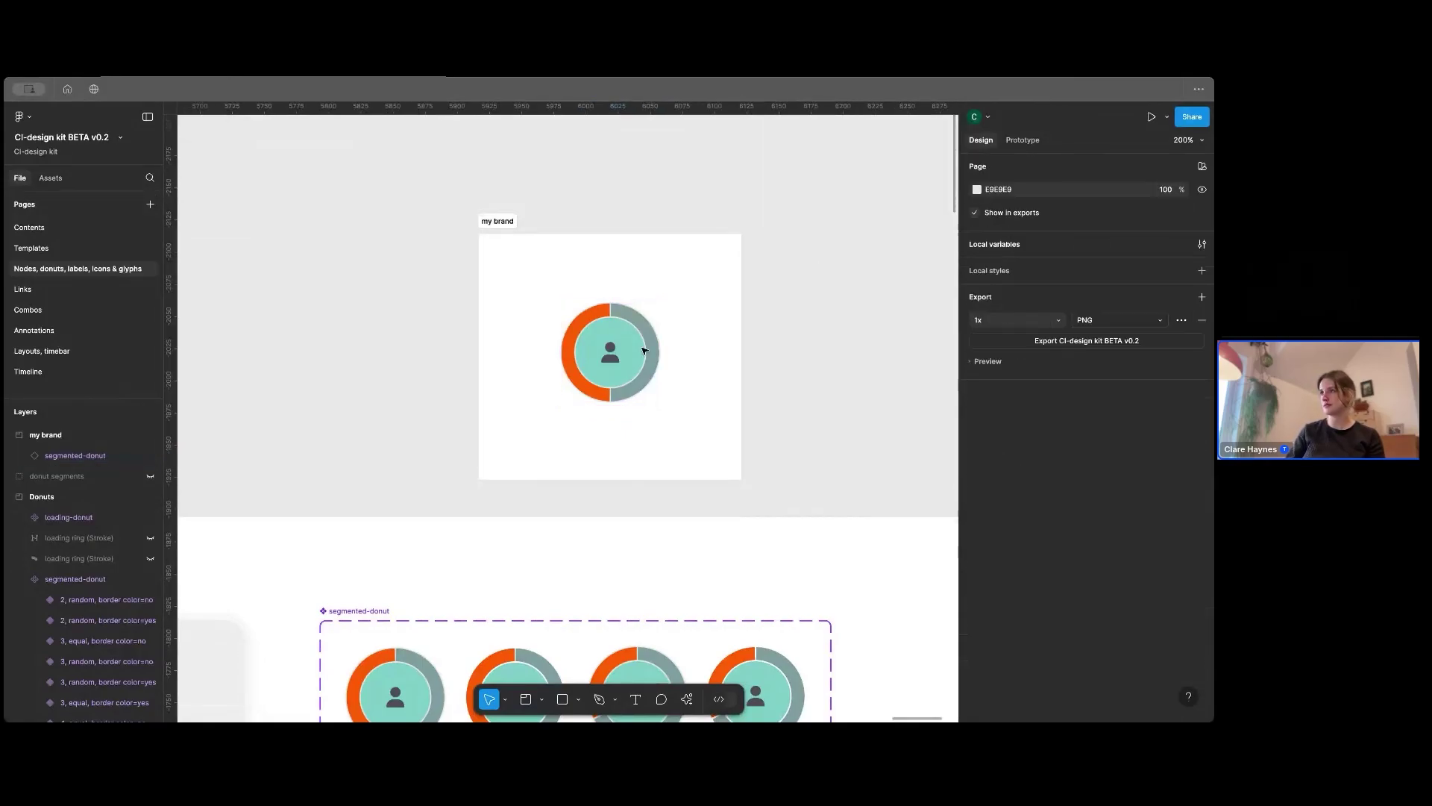
pyautogui.click(614, 356)
# Step: Zoom out to the Labels section and Alt-drag a node + label(s) copy below the Labels on nodes card
pyautogui.hotkey('shift', '0')
pyautogui.hscroll(-15, 393, 338)
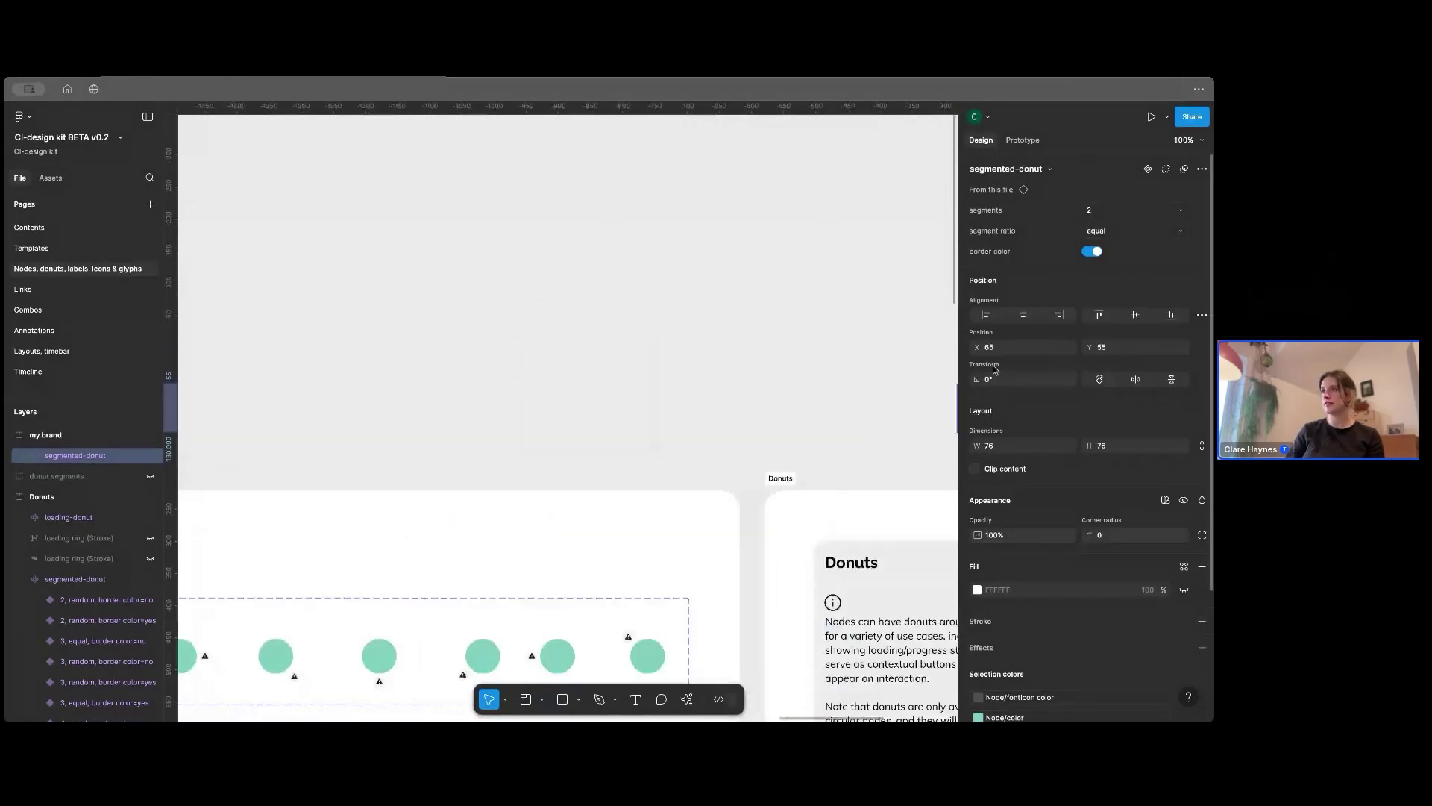
pyautogui.hscroll(-15, 339, 588)
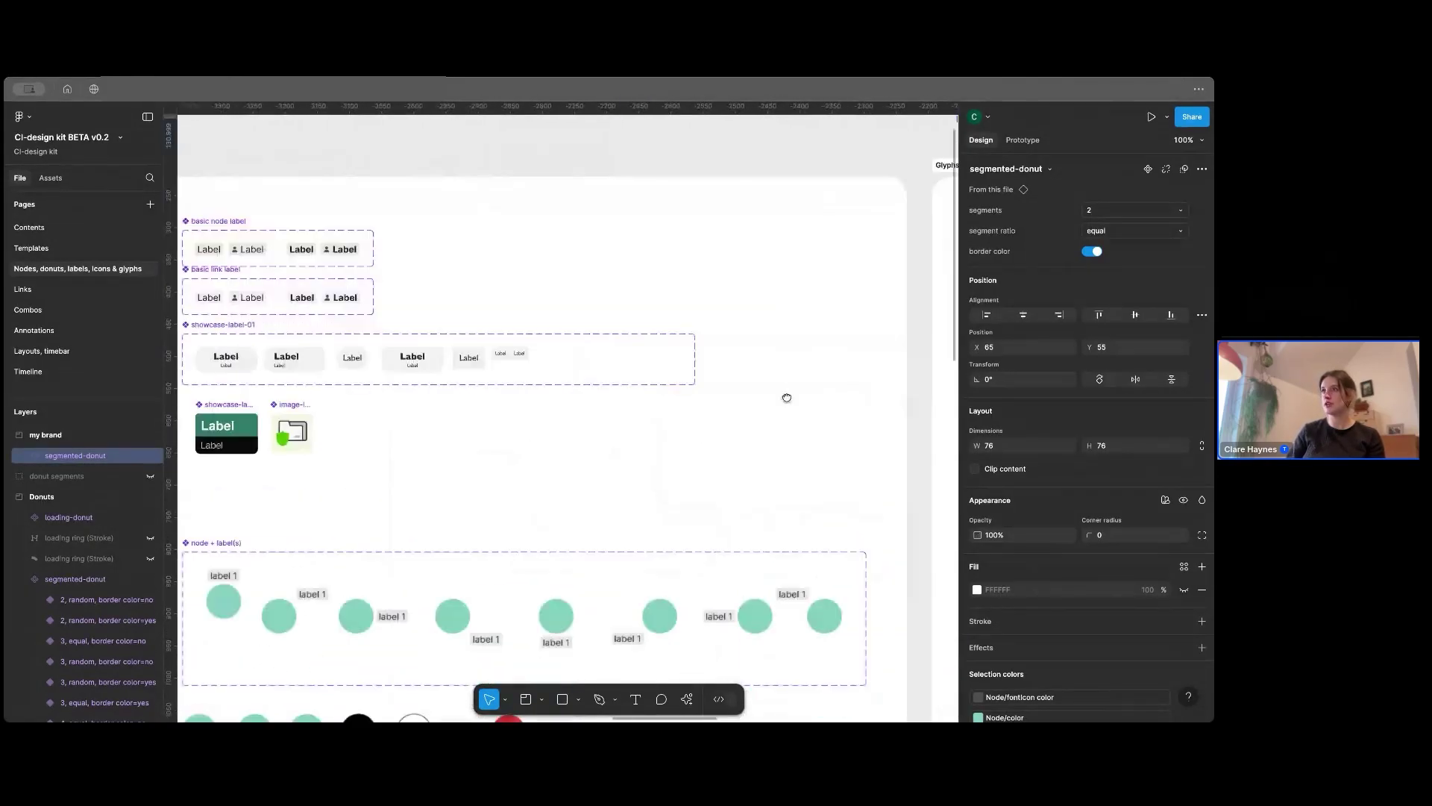
pyautogui.scroll(2, 613, 314)
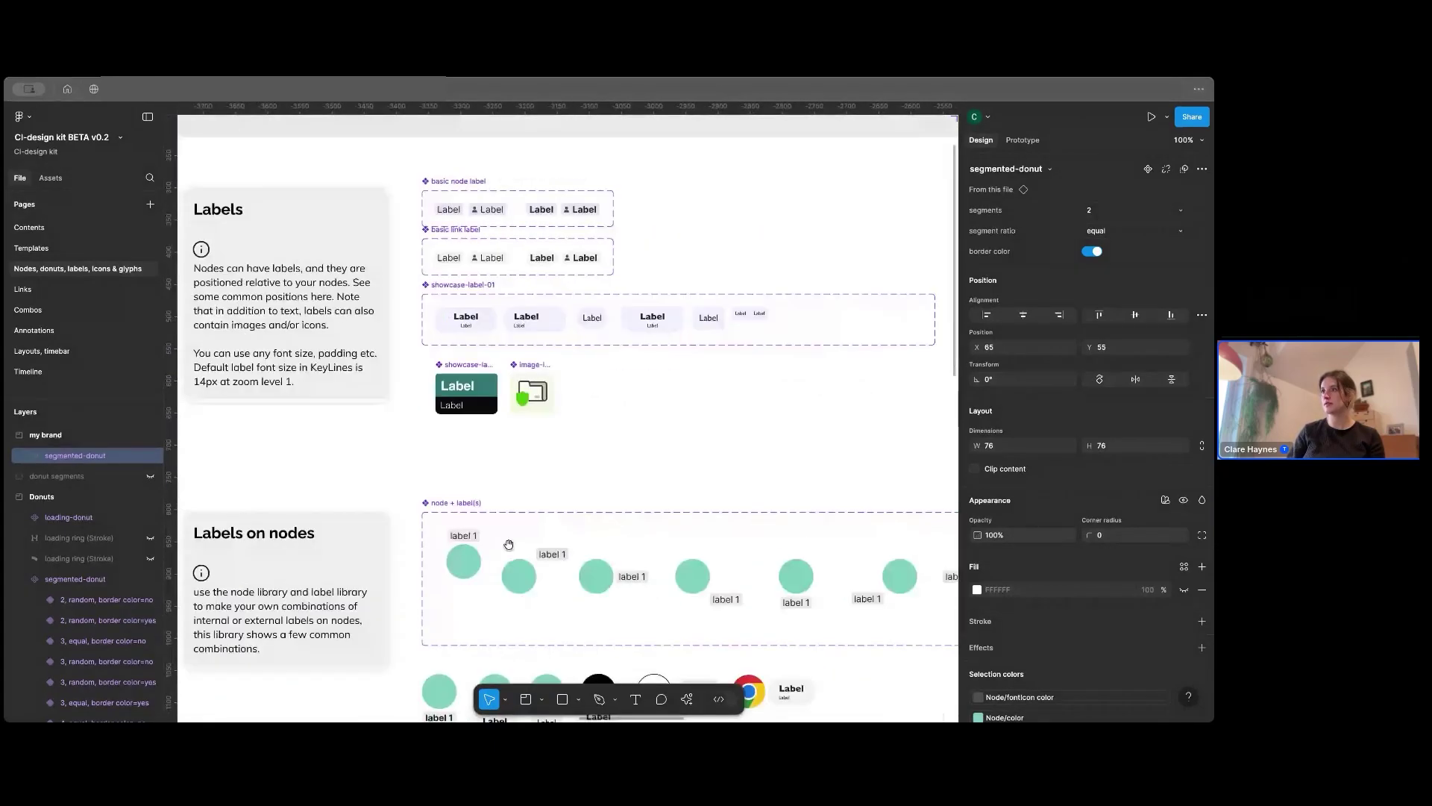
pyautogui.click(638, 334)
pyautogui.moveTo(509, 545); pyautogui.dragTo(414, 543)
pyautogui.scroll(5, 475, 483)
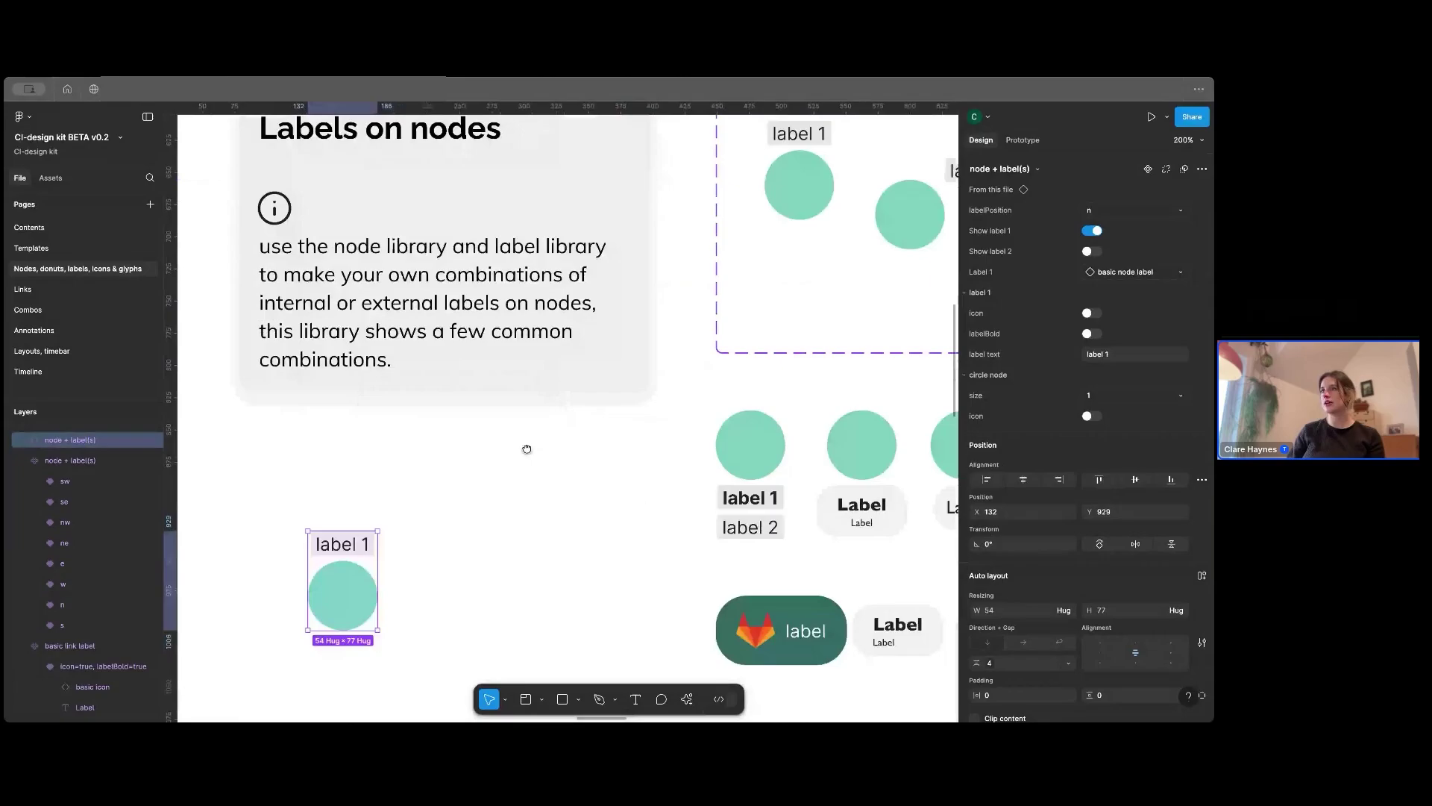
pyautogui.scroll(-4, 527, 449)
pyautogui.hscroll(-5, 527, 449)
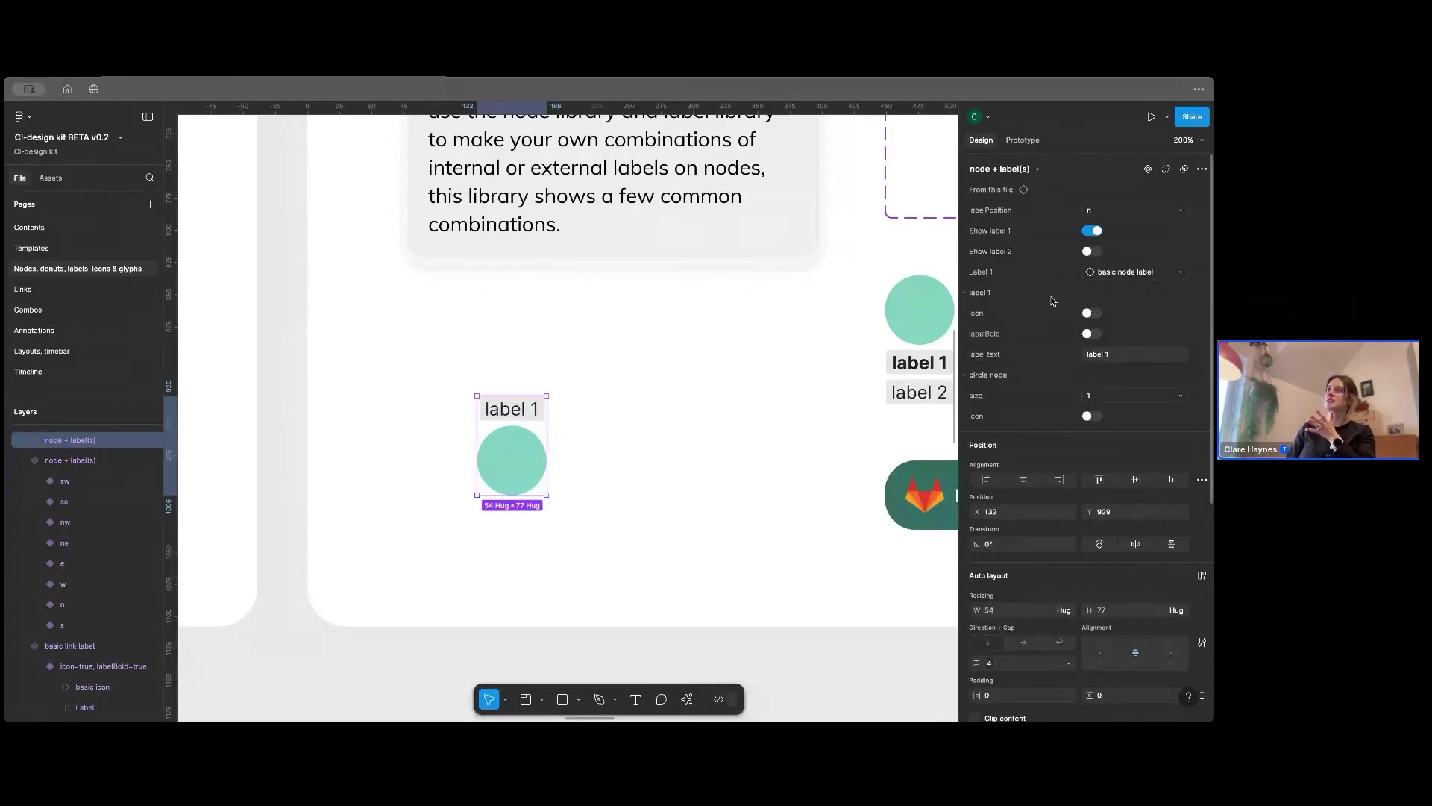
# Step: Swap the copied node's Label 1 to showcase-label-01 and set labelPosition to e
pyautogui.click(1174, 273)
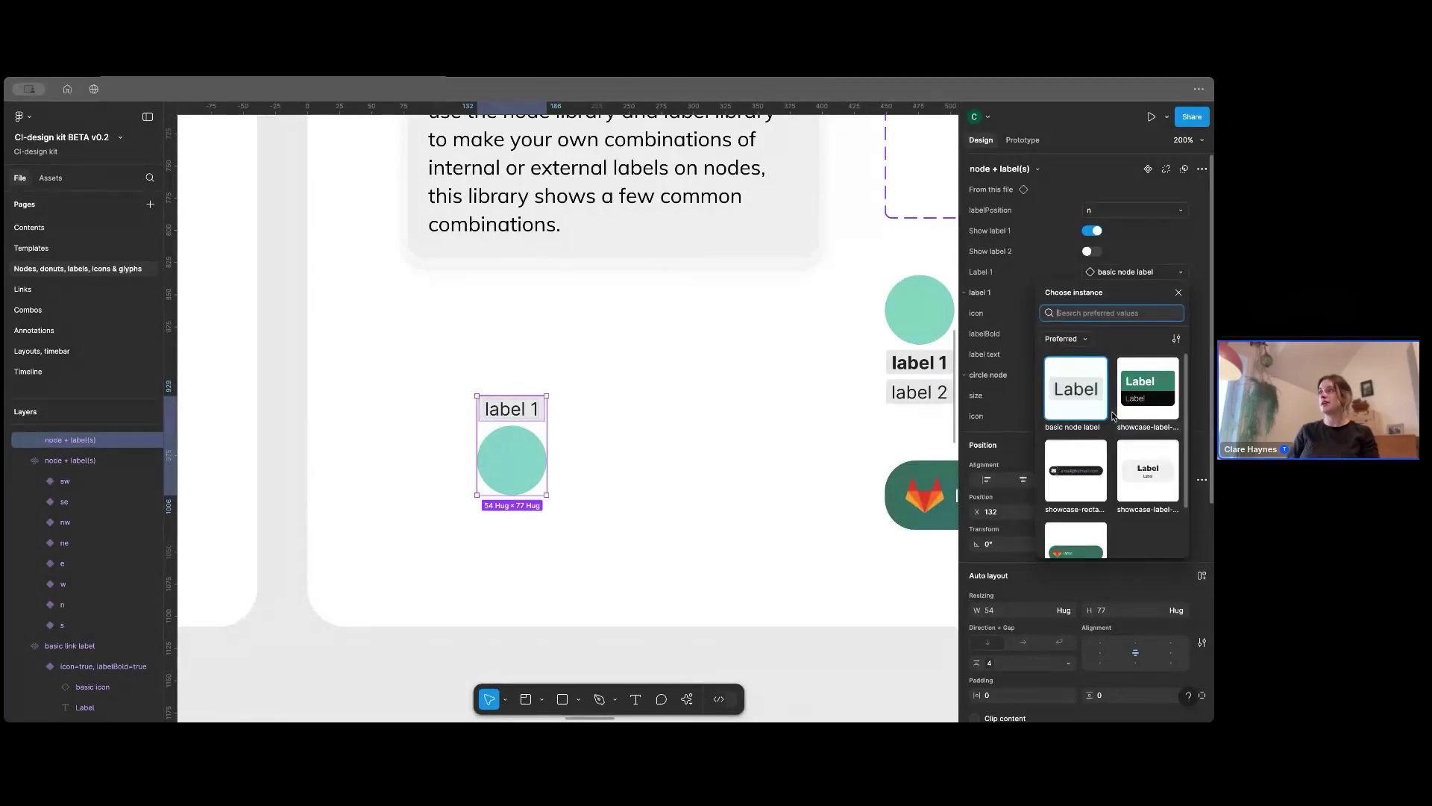
pyautogui.scroll(-2, 1130, 517)
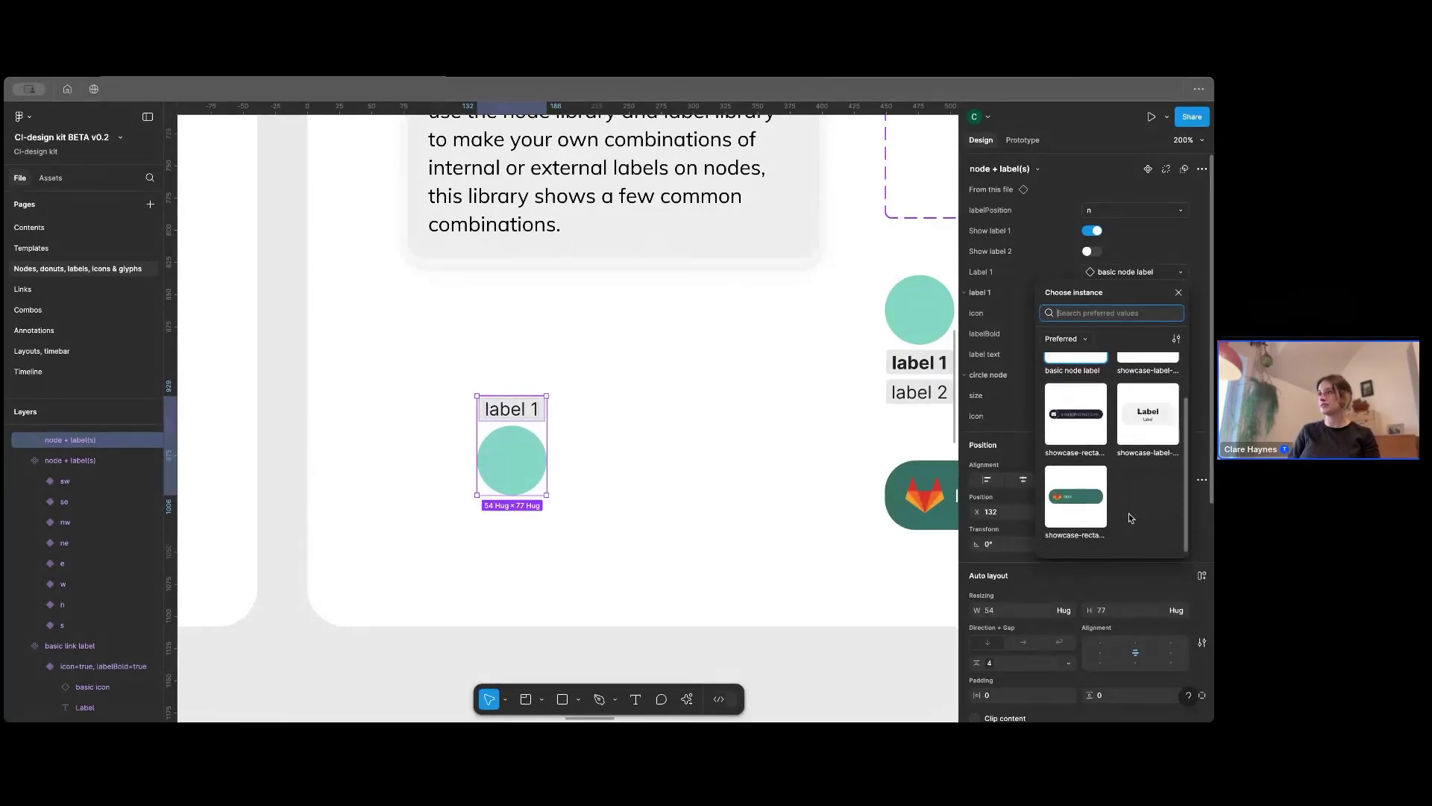
pyautogui.scroll(2, 1130, 518)
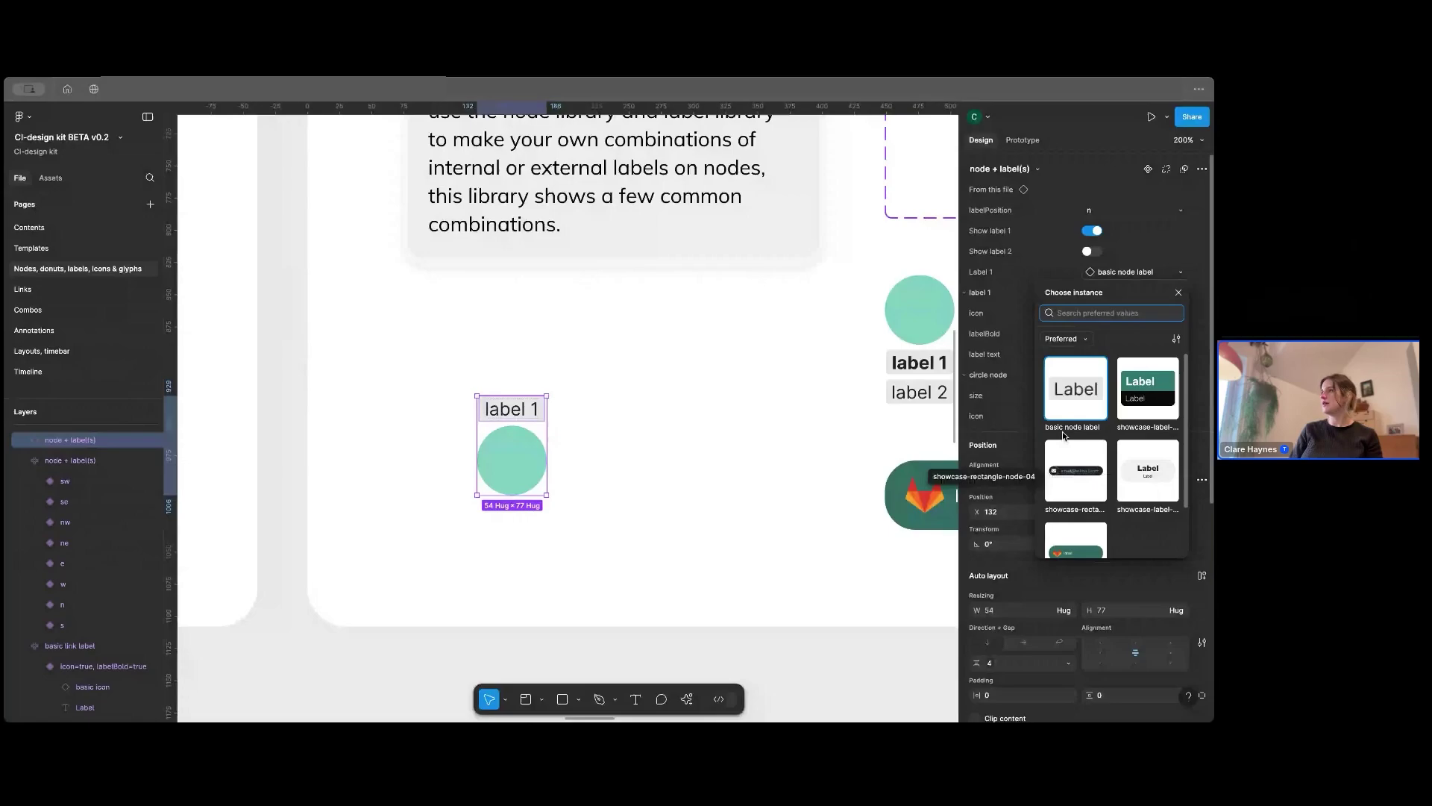
pyautogui.click(1148, 470)
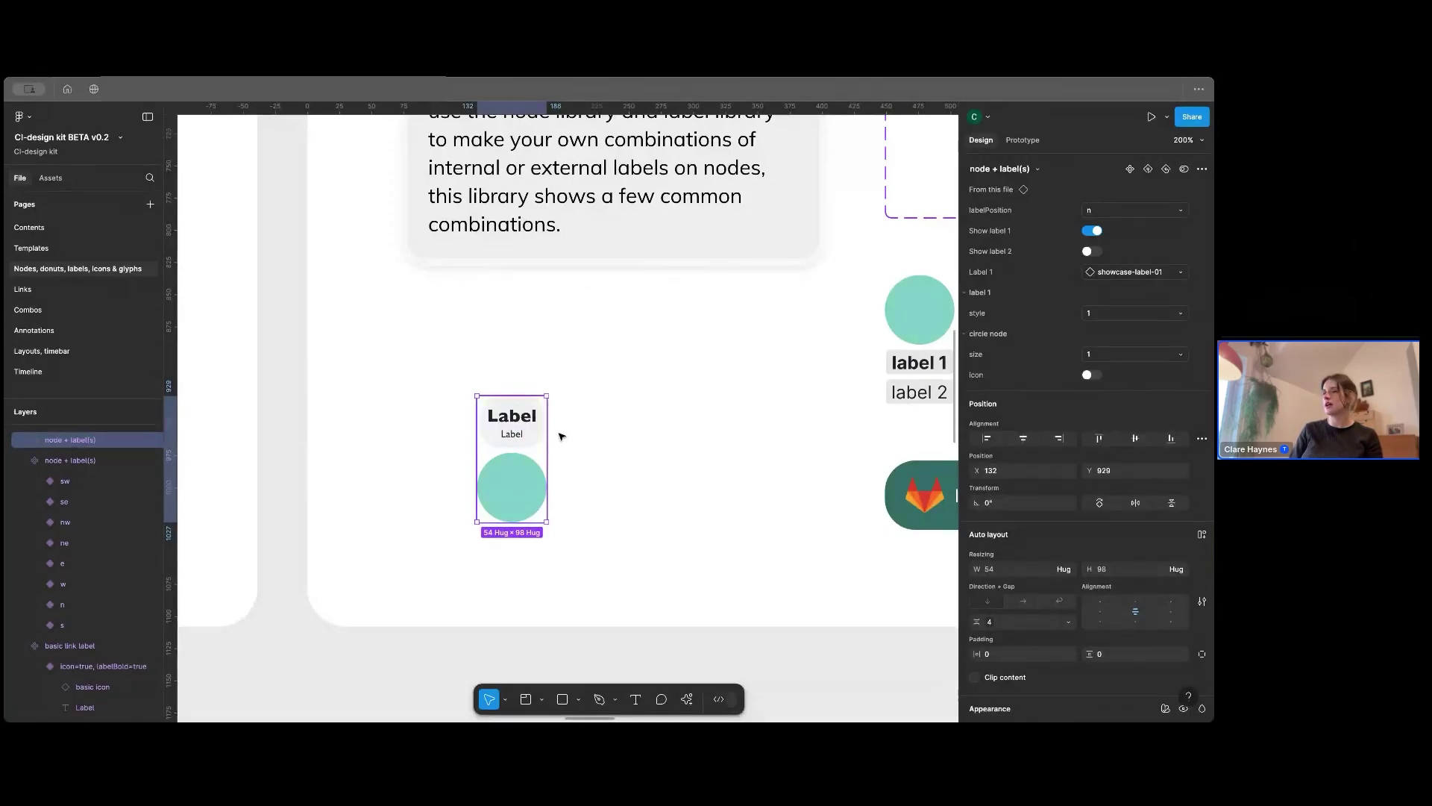
pyautogui.click(1182, 213)
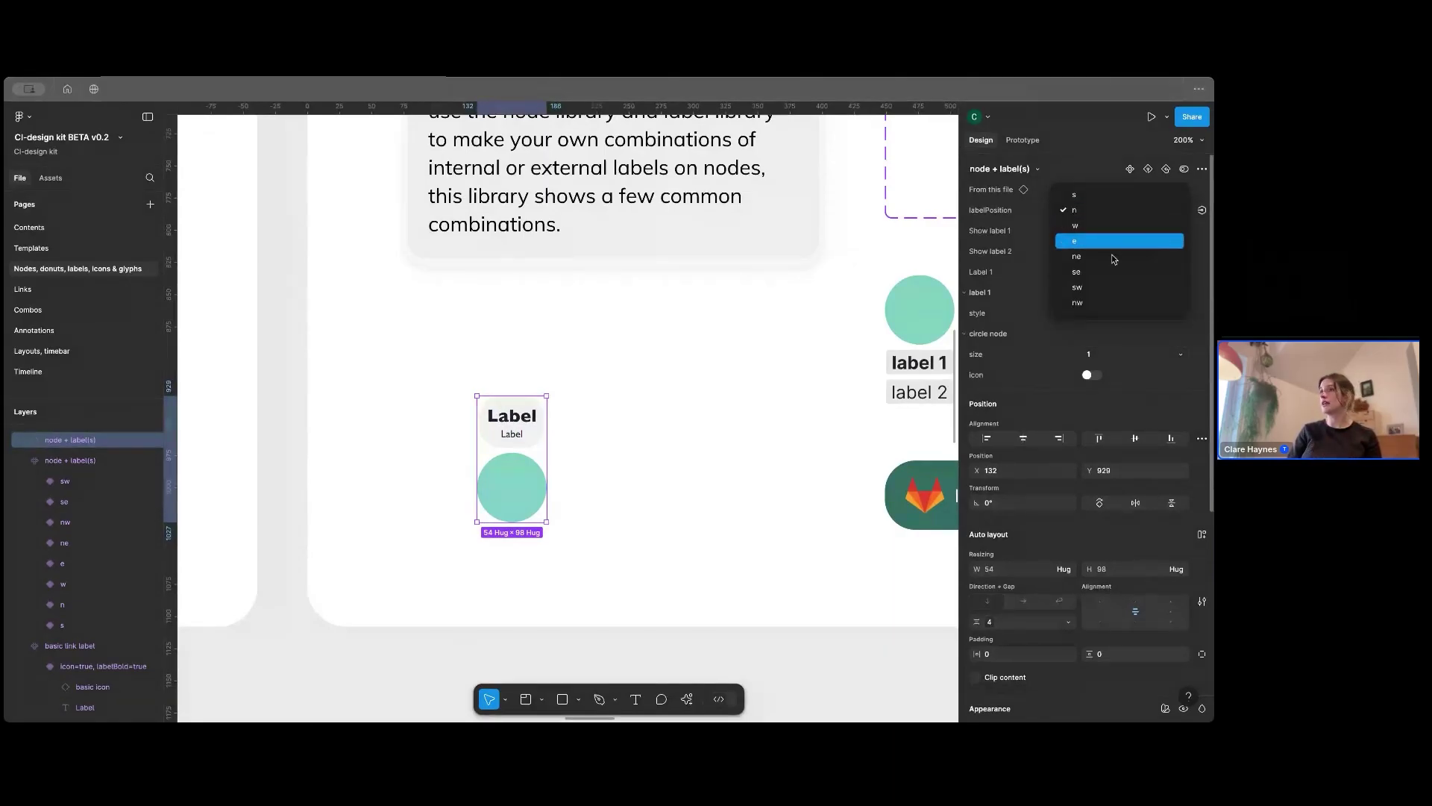
pyautogui.click(1152, 242)
# Step: Turn on the circle node's Icon and set it to truck
pyautogui.click(546, 511)
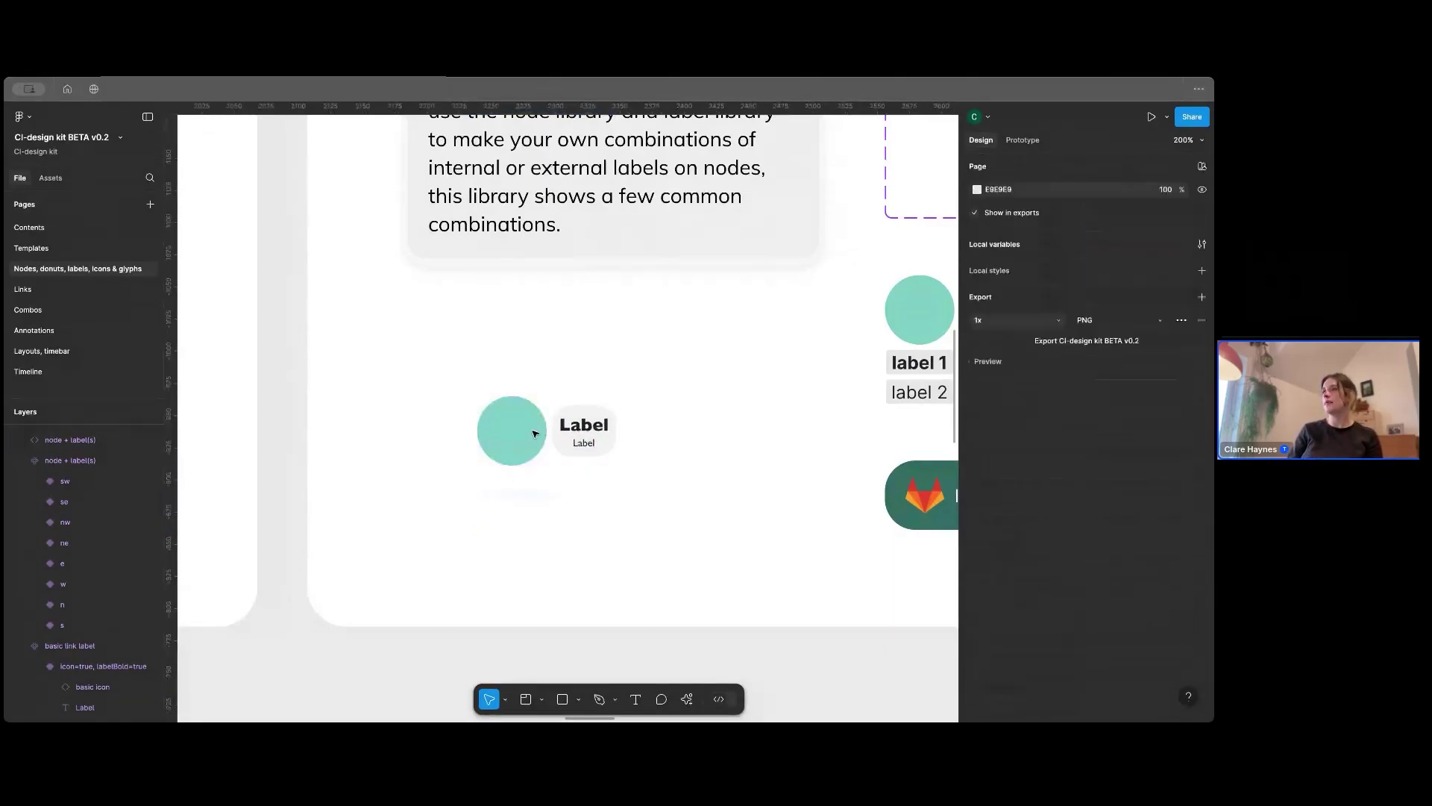
pyautogui.doubleClick(536, 427)
pyautogui.click(1095, 232)
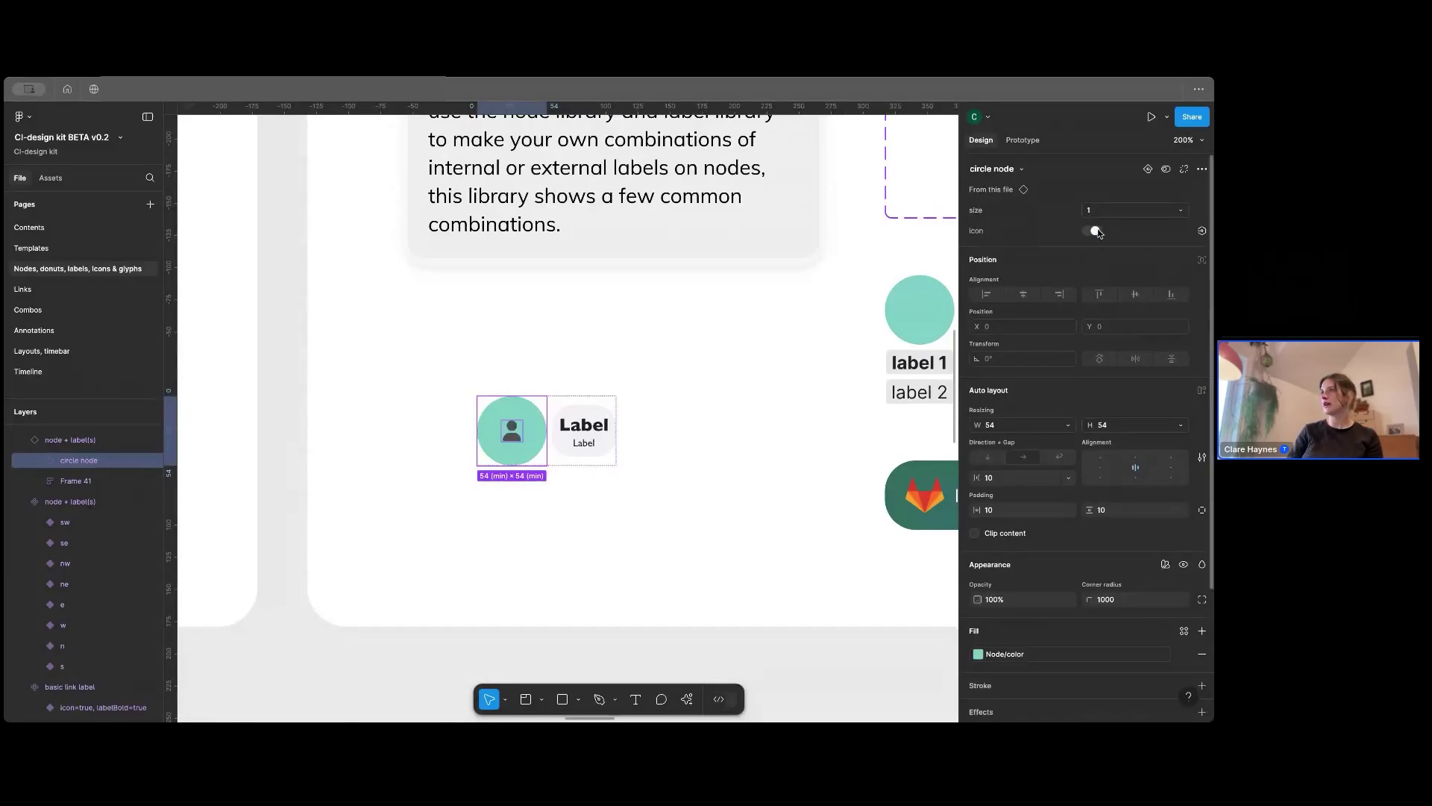
pyautogui.click(515, 432)
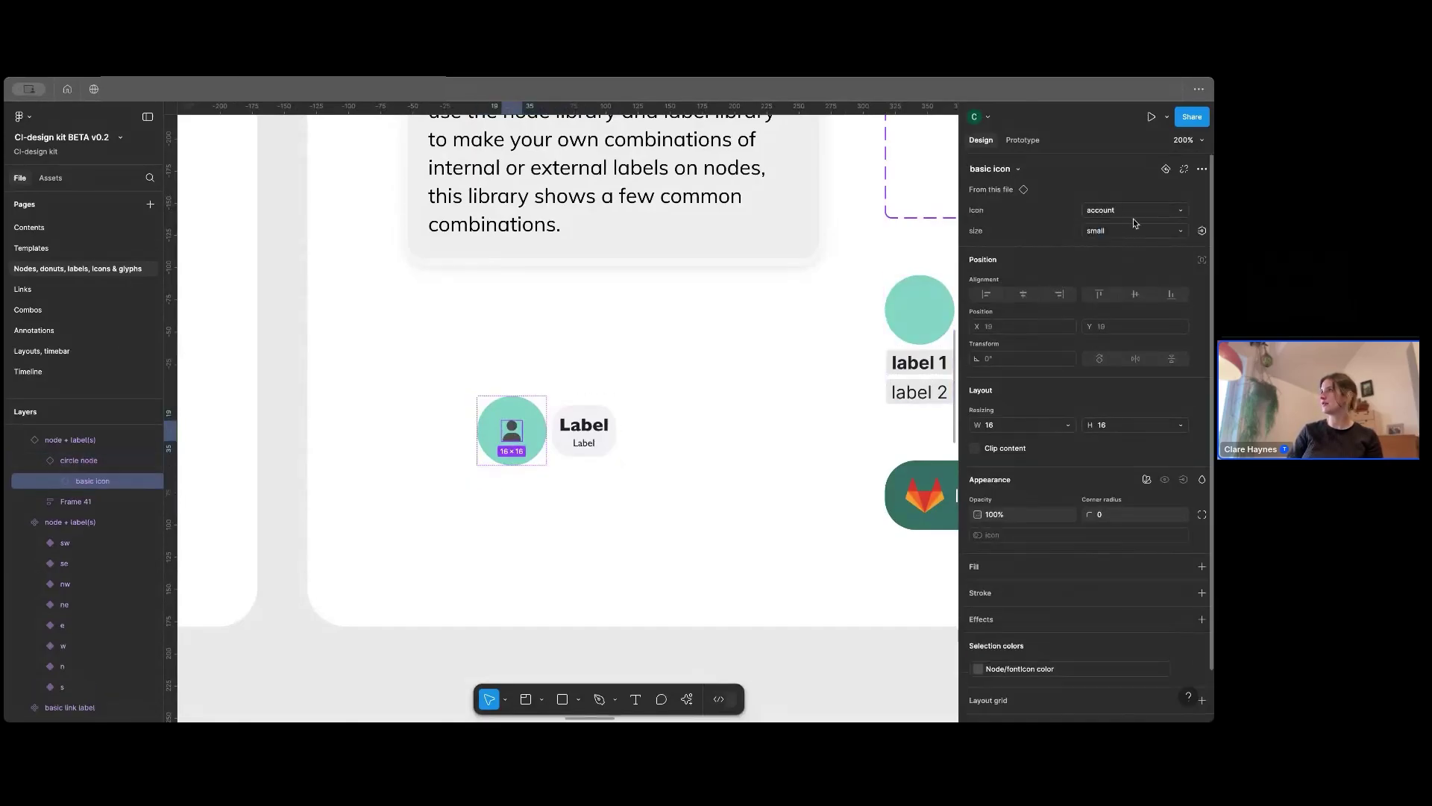
pyautogui.click(1185, 212)
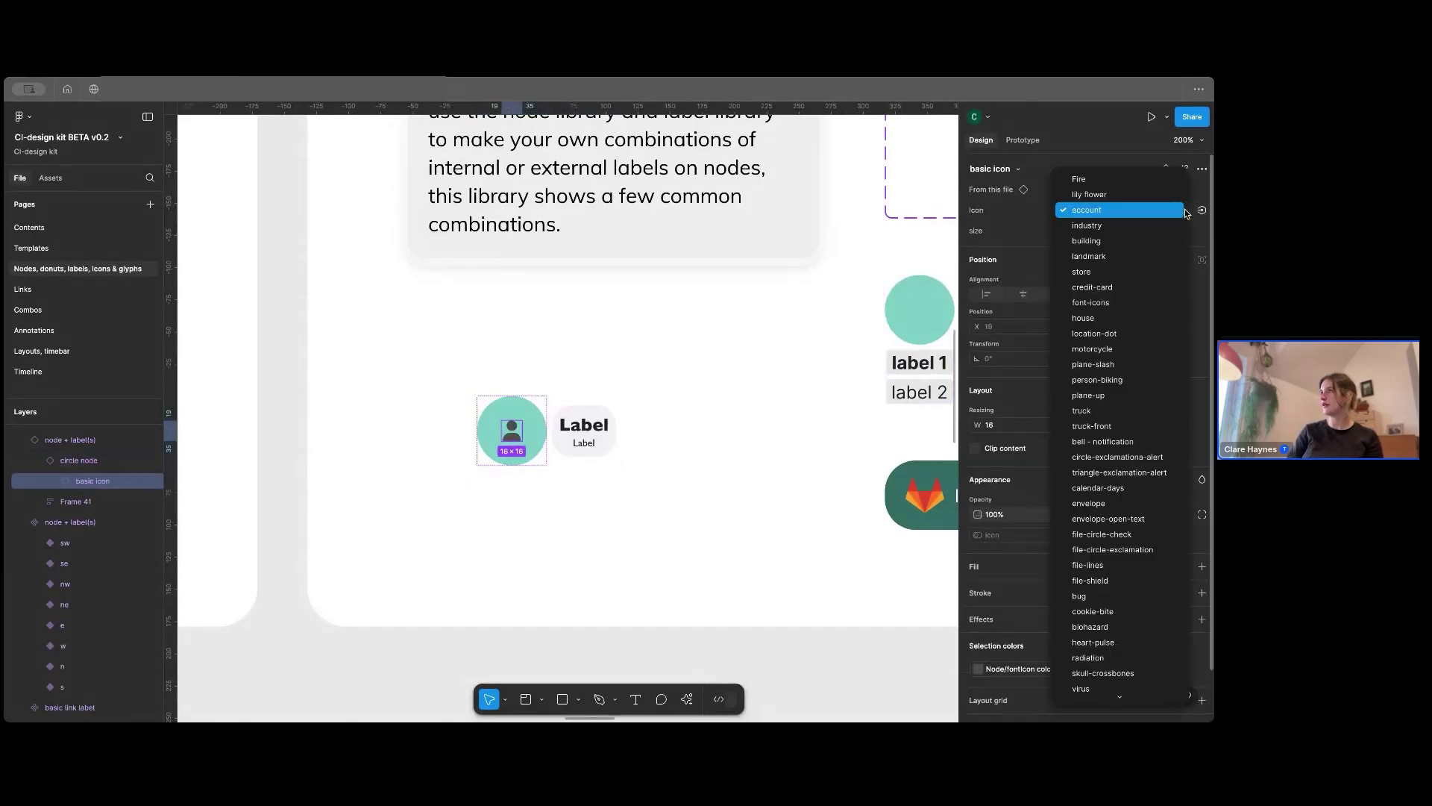
pyautogui.click(1161, 409)
# Step: Remove the teal Fill from the circle node + border, leaving a white outlined circle
pyautogui.click(663, 427)
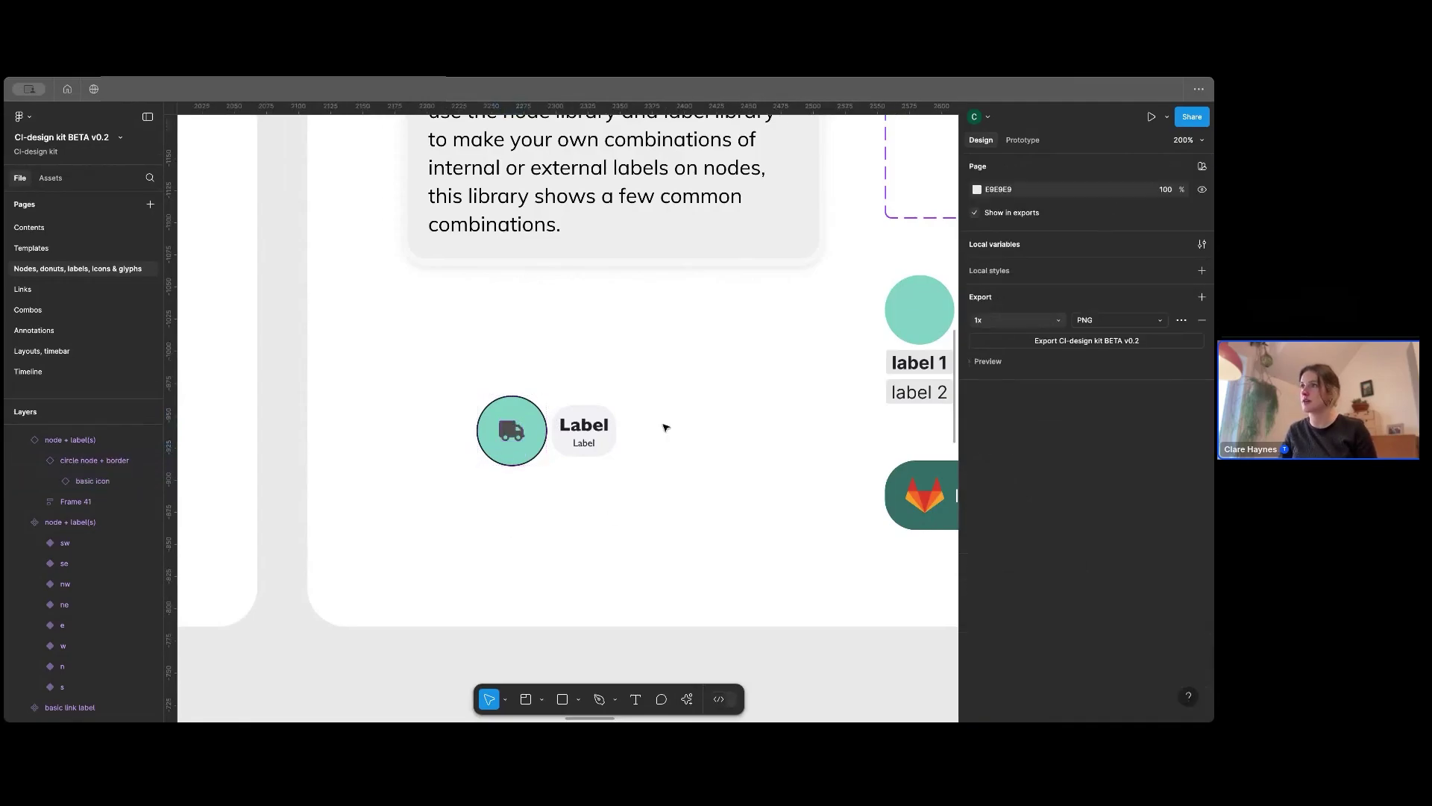
pyautogui.doubleClick(531, 433)
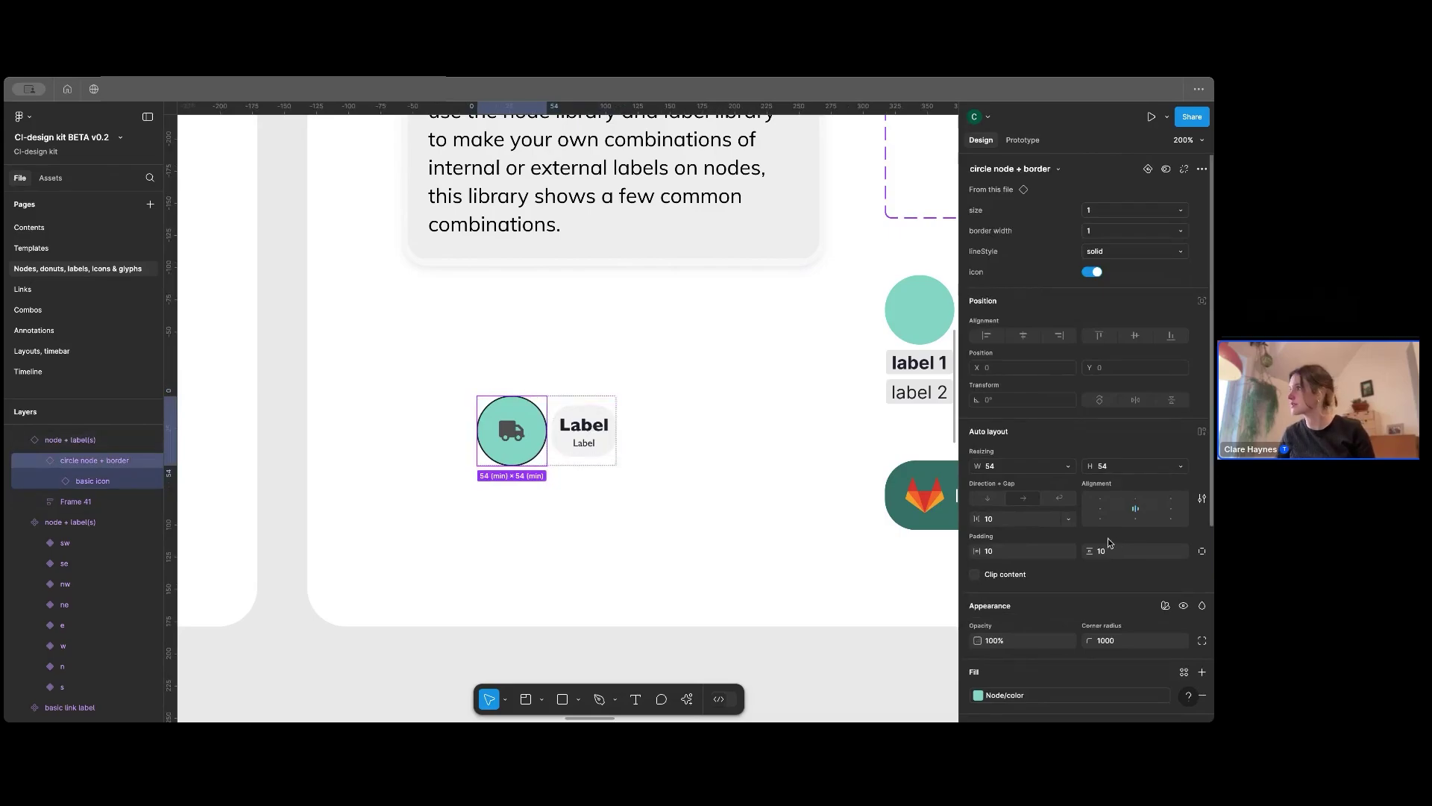
pyautogui.scroll(-3, 1109, 542)
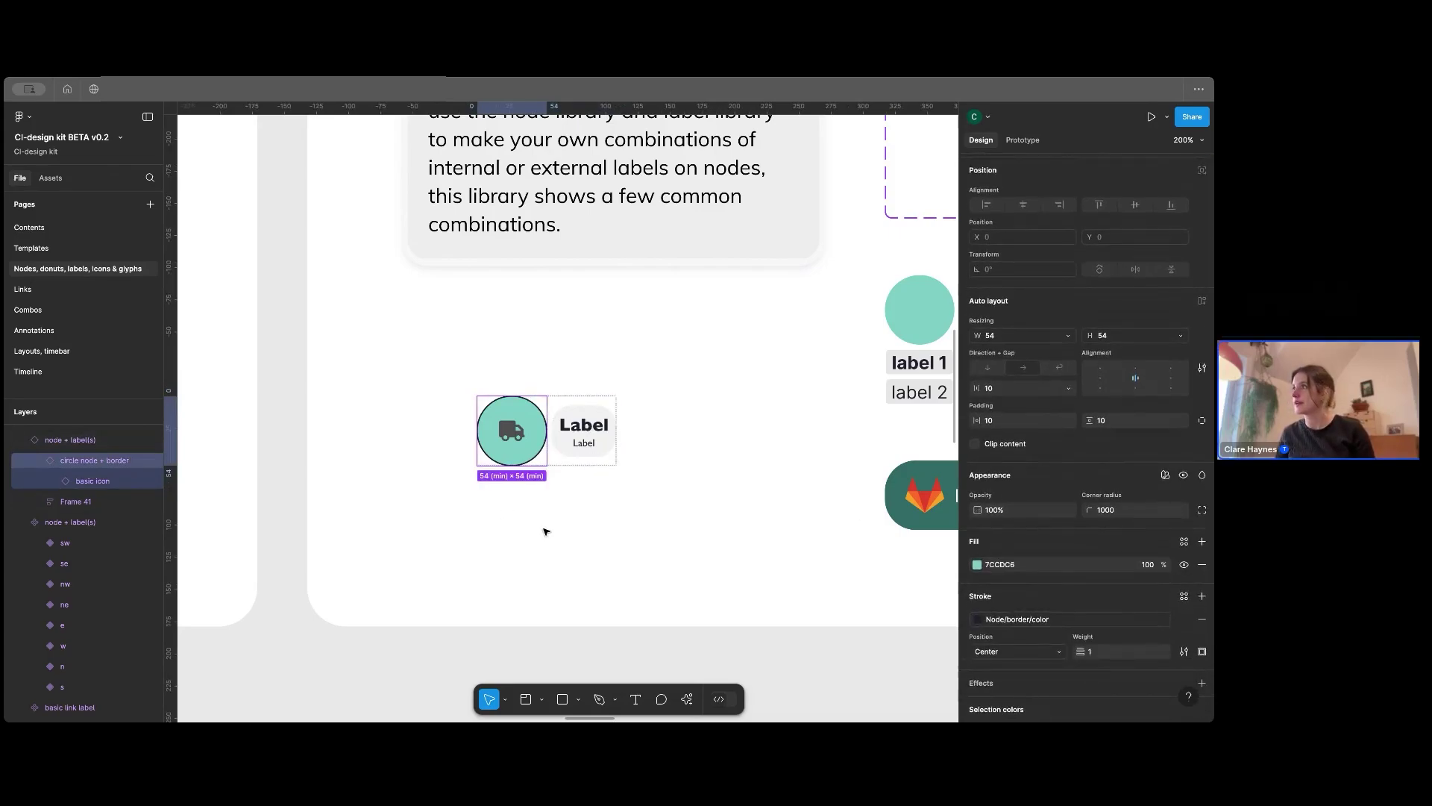
pyautogui.click(1201, 564)
pyautogui.click(582, 537)
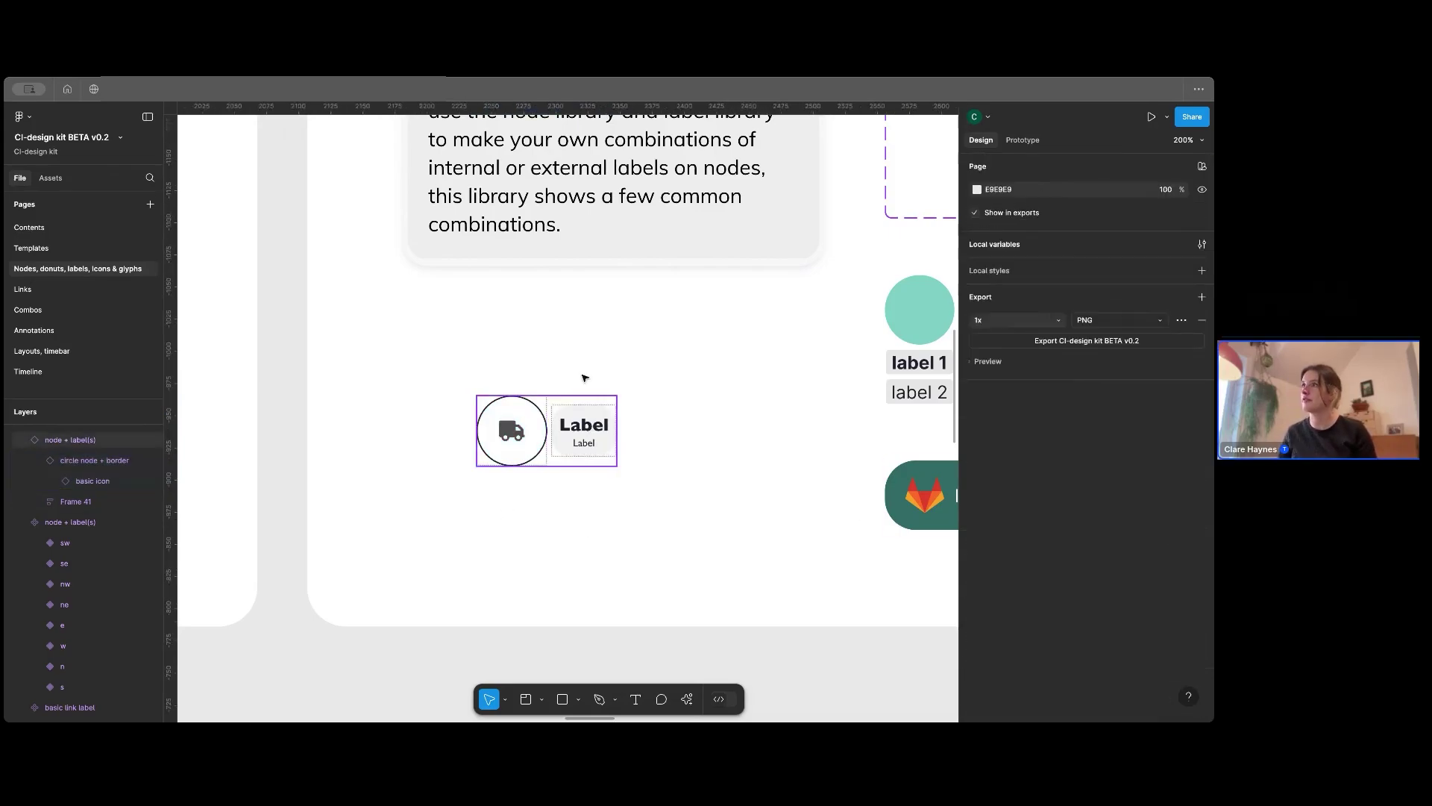
# Step: Nudge the truck node up and left, then zoom to 100% to view all labelled examples
pyautogui.moveTo(538, 419); pyautogui.dragTo(481, 387)
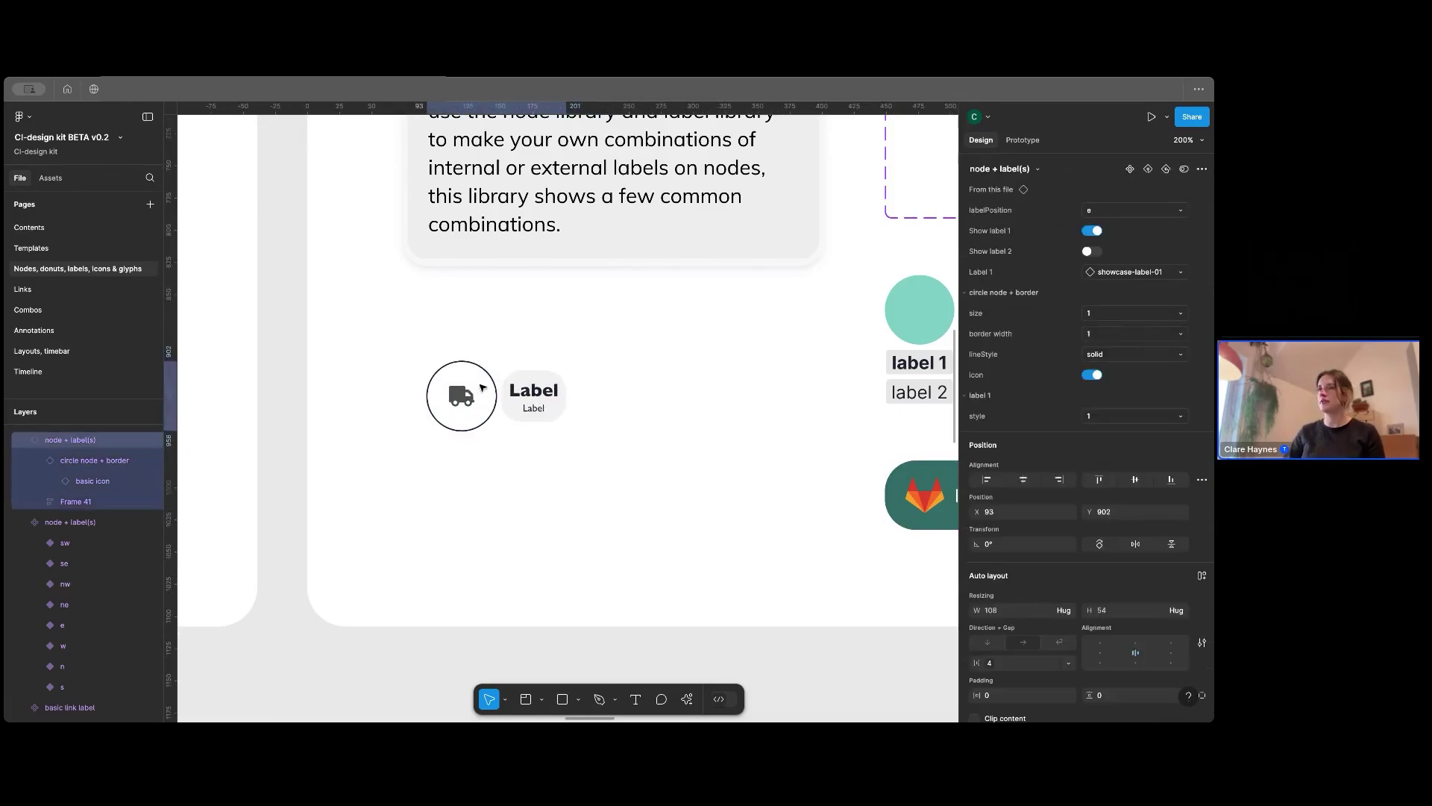
pyautogui.hscroll(-1, 593, 483)
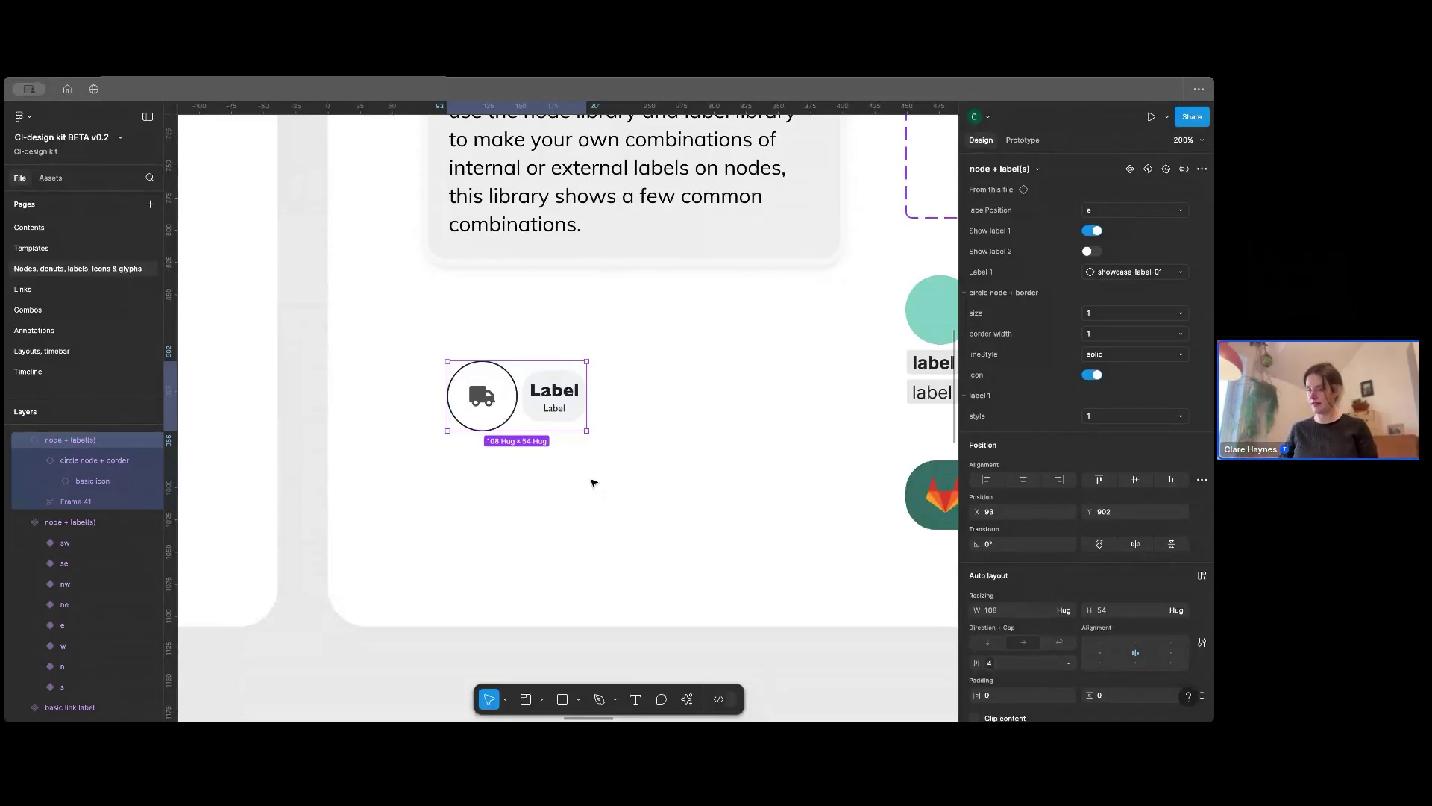
pyautogui.click(594, 483)
pyautogui.hotkey('shift', '0')
pyautogui.hscroll(9, 544, 477)
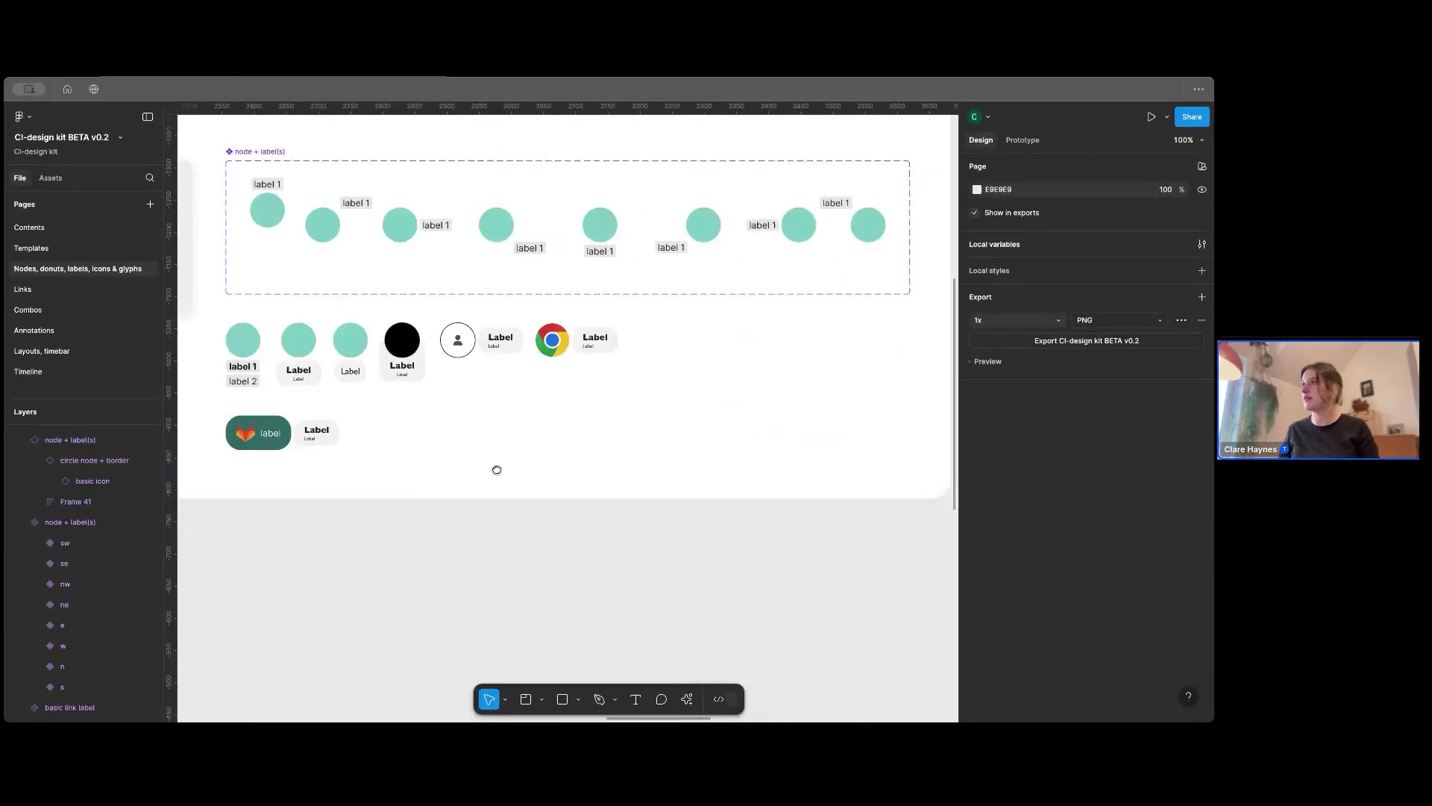
# Step: Drag the truck node + label(s) instance over beside the Header card
pyautogui.hscroll(-8, 361, 463)
pyautogui.click(465, 415)
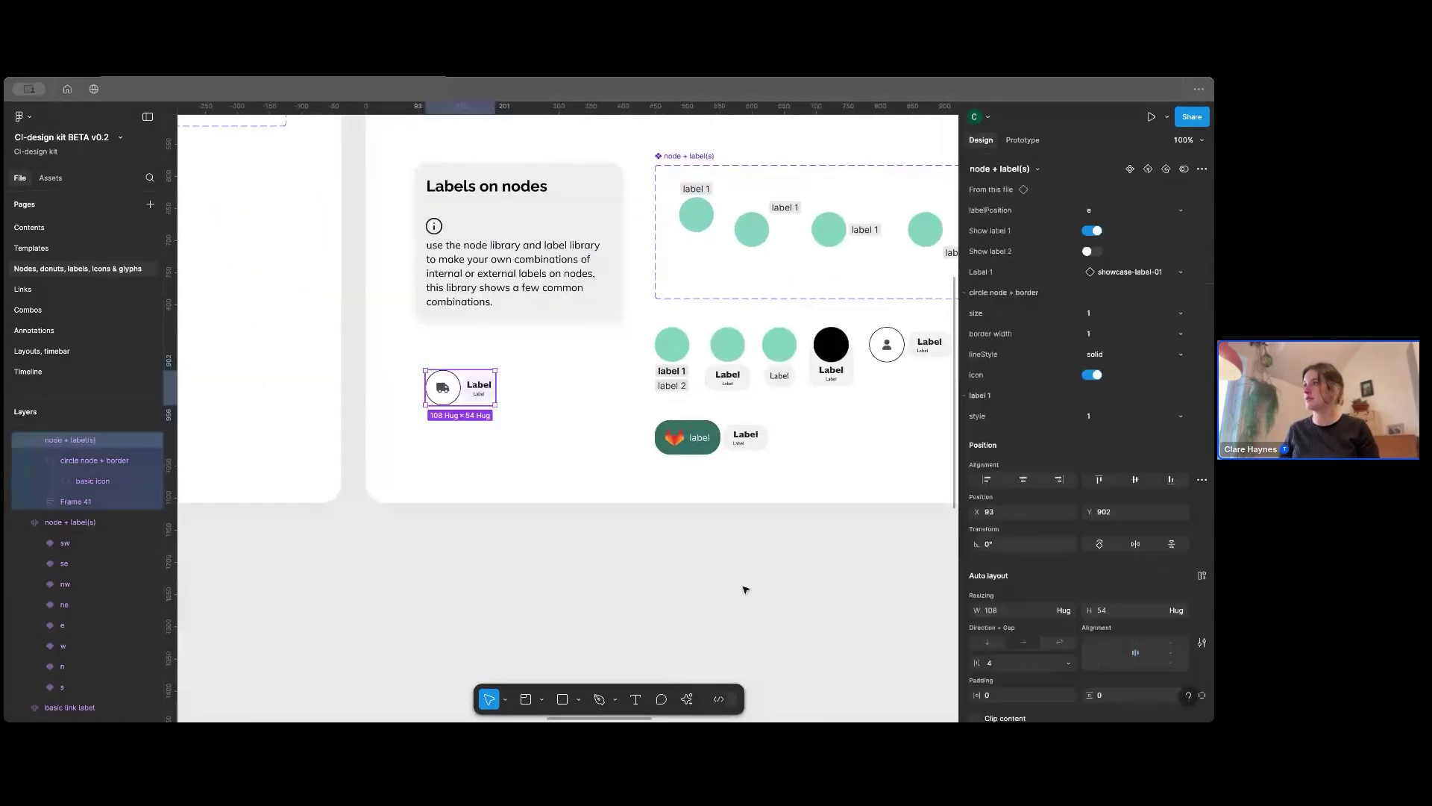
pyautogui.moveTo(464, 390); pyautogui.dragTo(876, 599)
pyautogui.hscroll(6, 873, 459)
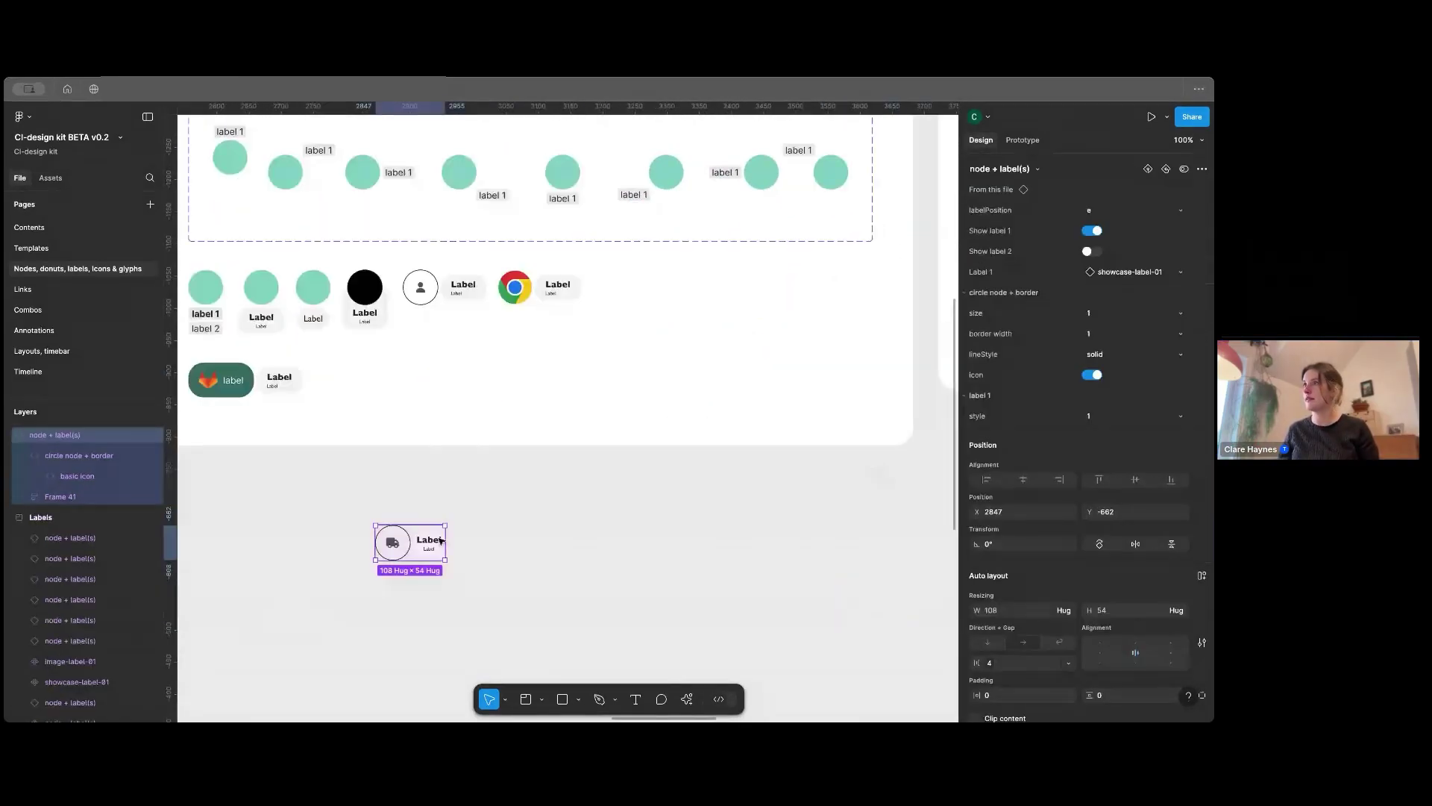
pyautogui.moveTo(440, 540); pyautogui.dragTo(649, 331)
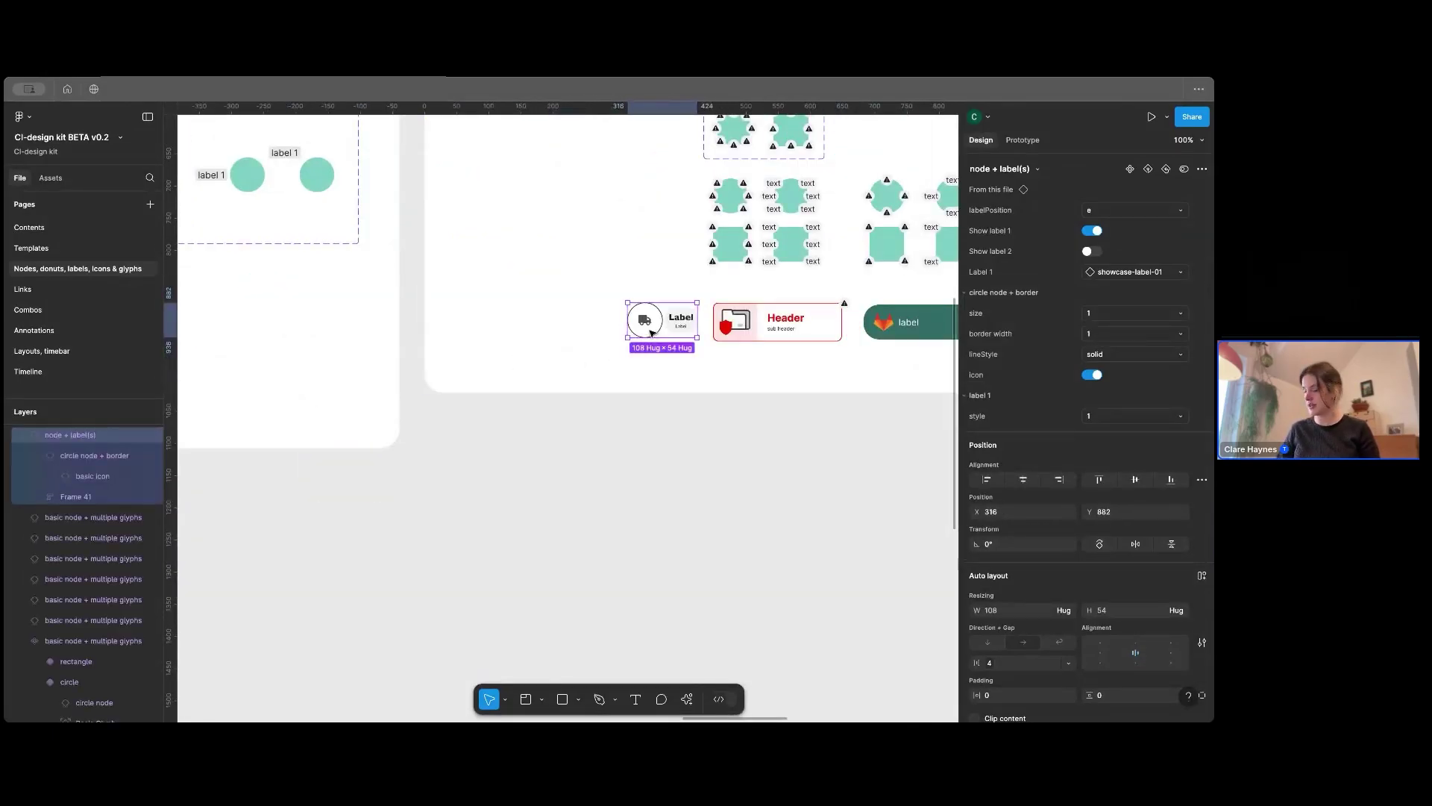
pyautogui.scroll(5, 723, 275)
pyautogui.moveTo(724, 275); pyautogui.dragTo(441, 451)
# Step: Retype the Header card's heading as 'Warning'
pyautogui.click(812, 387)
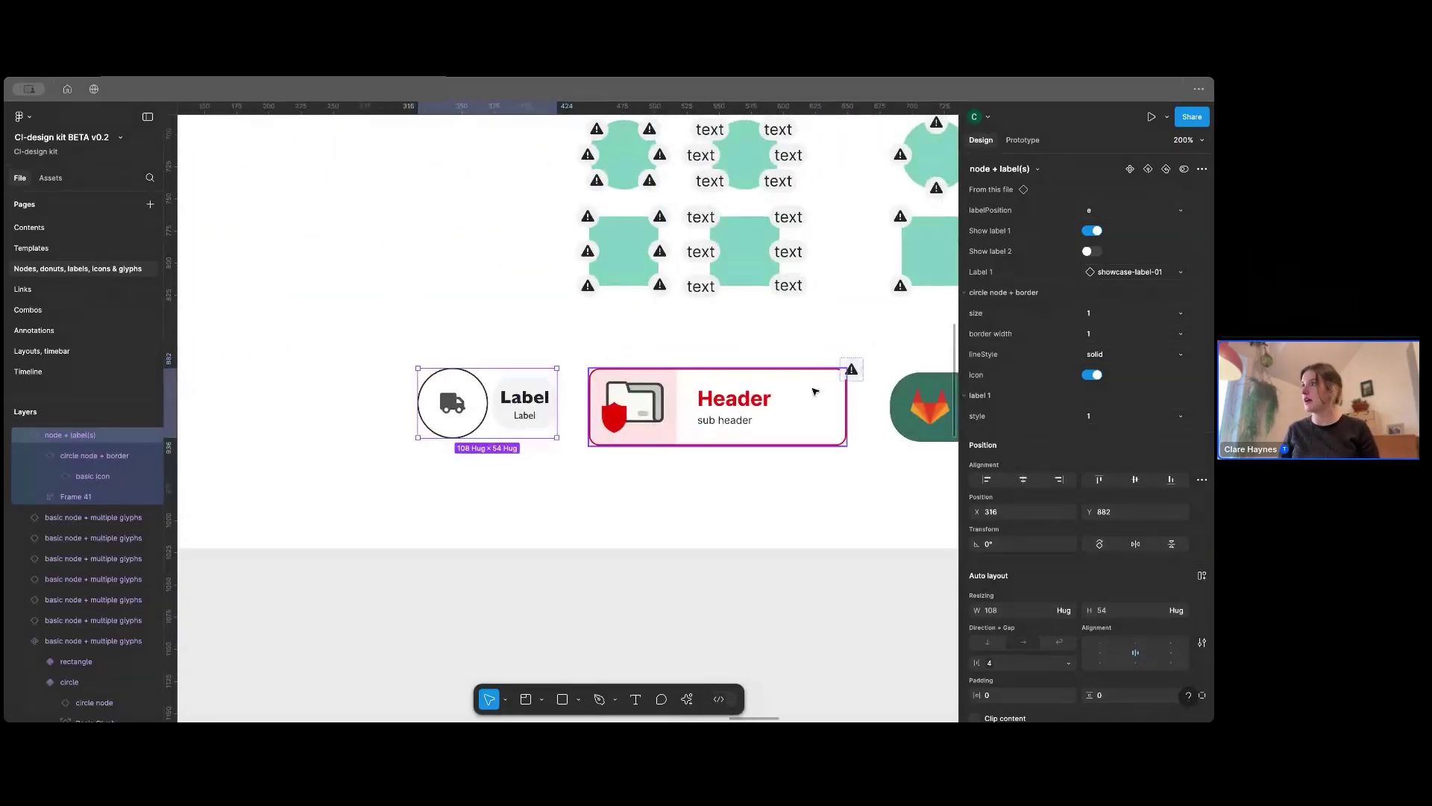
pyautogui.doubleClick(735, 401)
pyautogui.doubleClick(735, 401)
pyautogui.write('W')
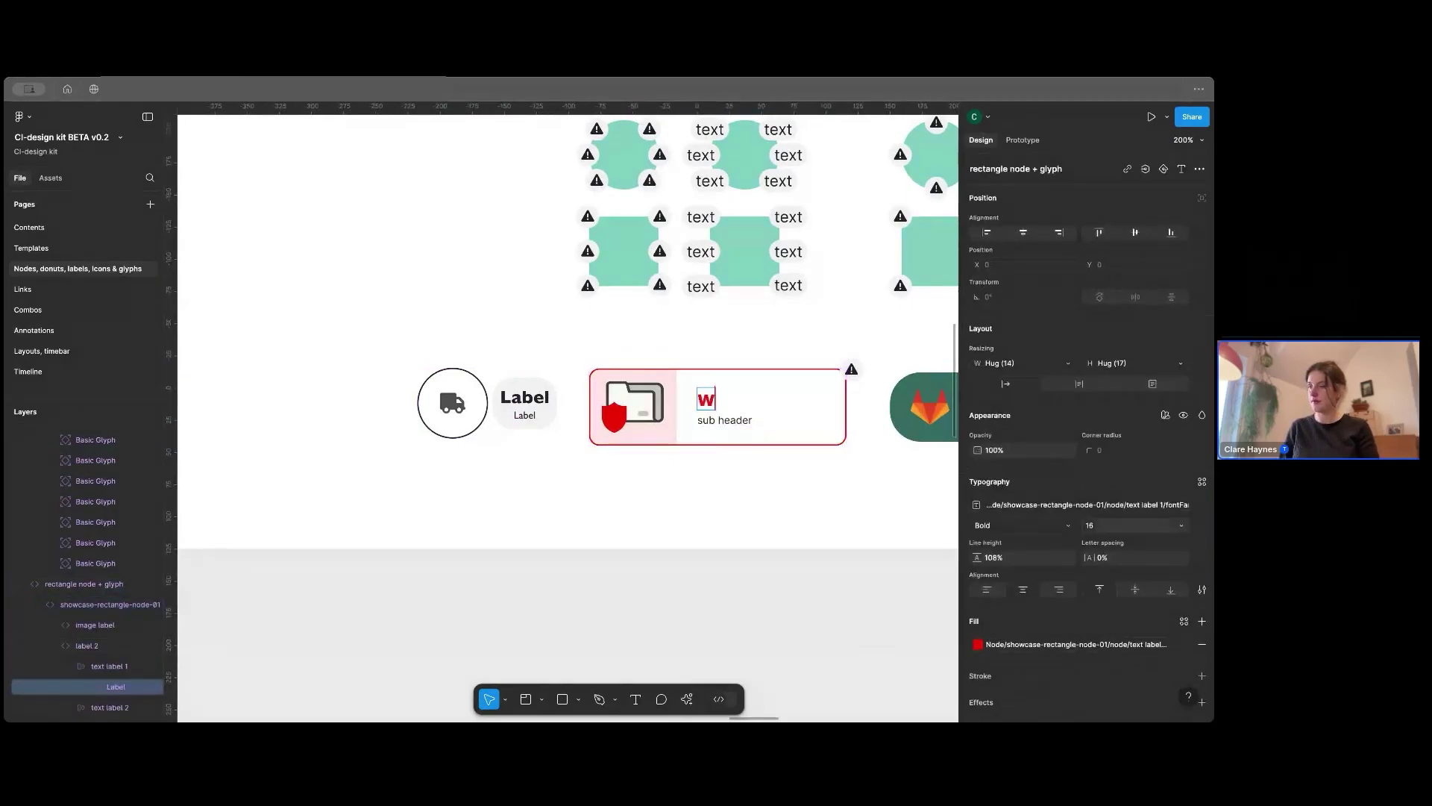
pyautogui.write('arning')
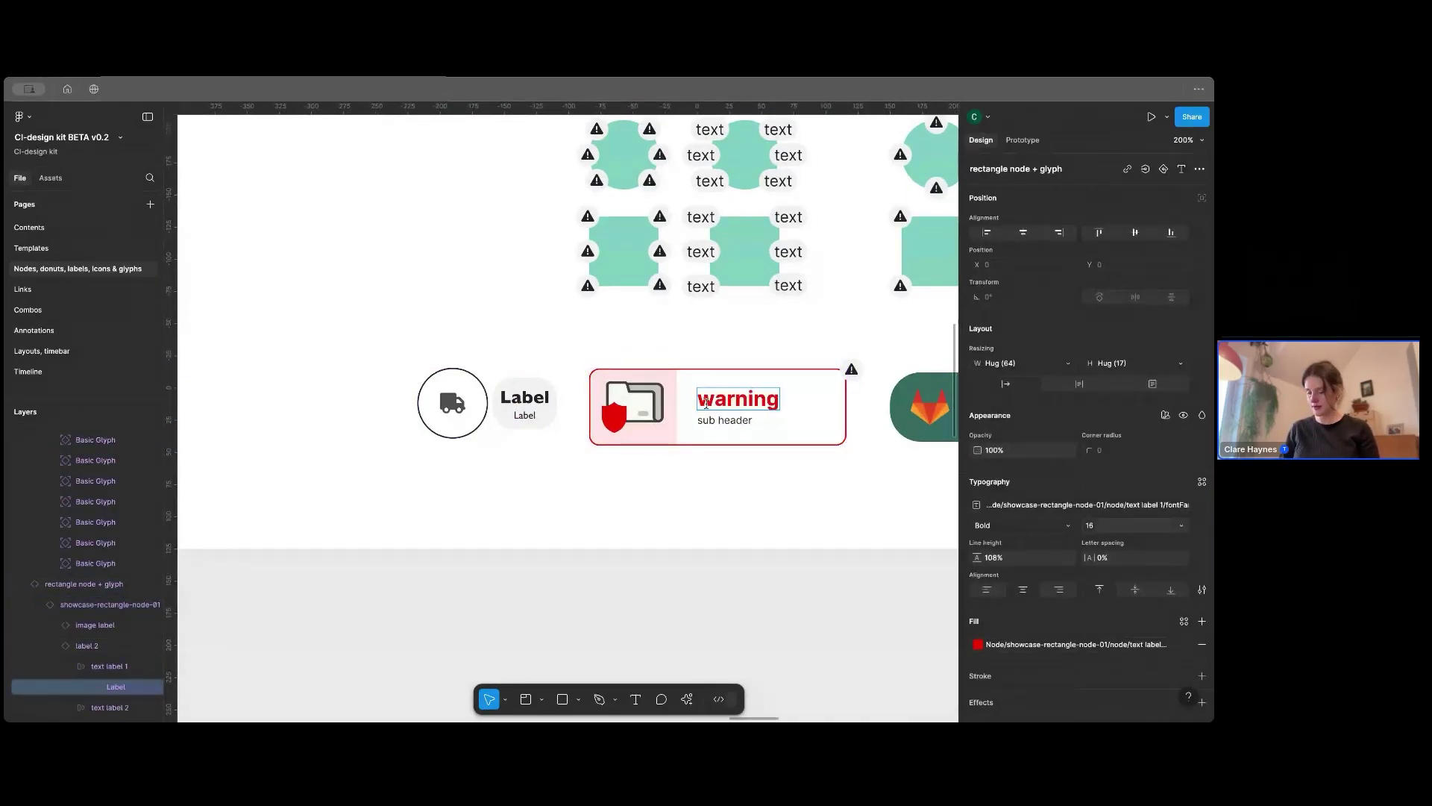
pyautogui.press('Home')
pyautogui.press('Delete')
pyautogui.write('W')
pyautogui.press('Escape')
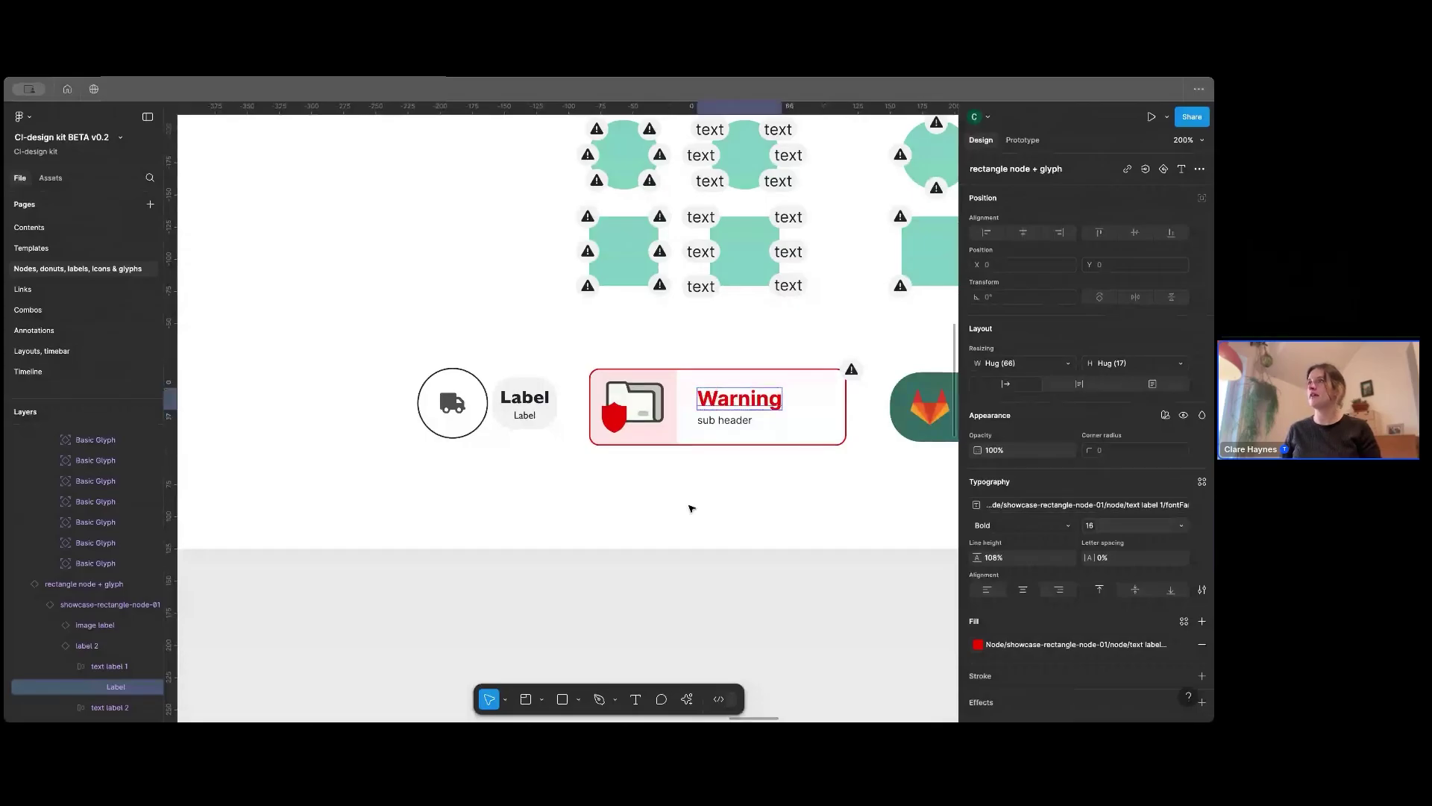
pyautogui.press('Escape')
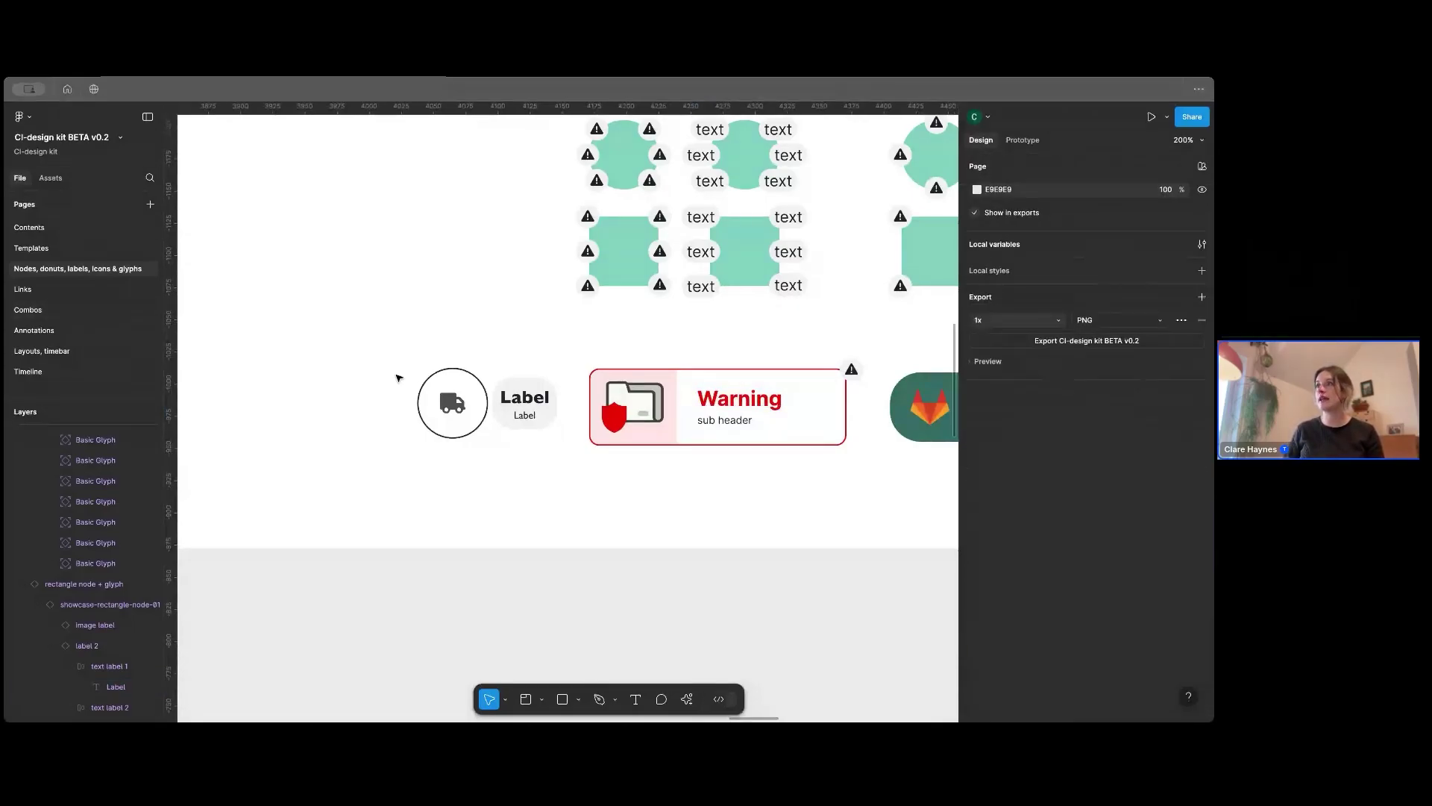
# Step: Select the truck node and Warning card, then go to the Layouts, timebar page
pyautogui.click(439, 407)
pyautogui.keyDown('shift'); pyautogui.click(716, 417); pyautogui.keyUp('shift')
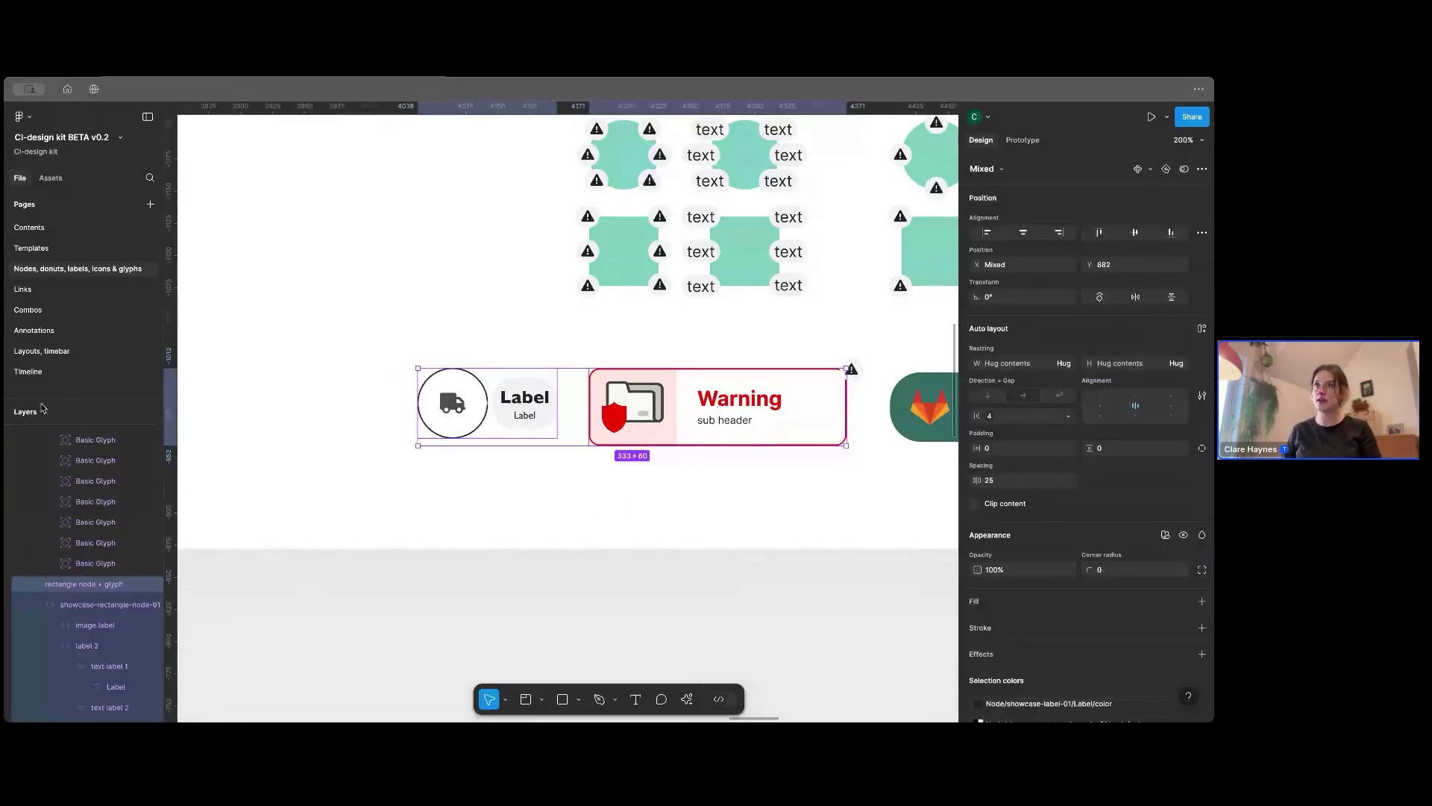
pyautogui.click(61, 353)
pyautogui.keyDown('ctrl'); pyautogui.scroll(-5, 640, 269); pyautogui.keyUp('ctrl')
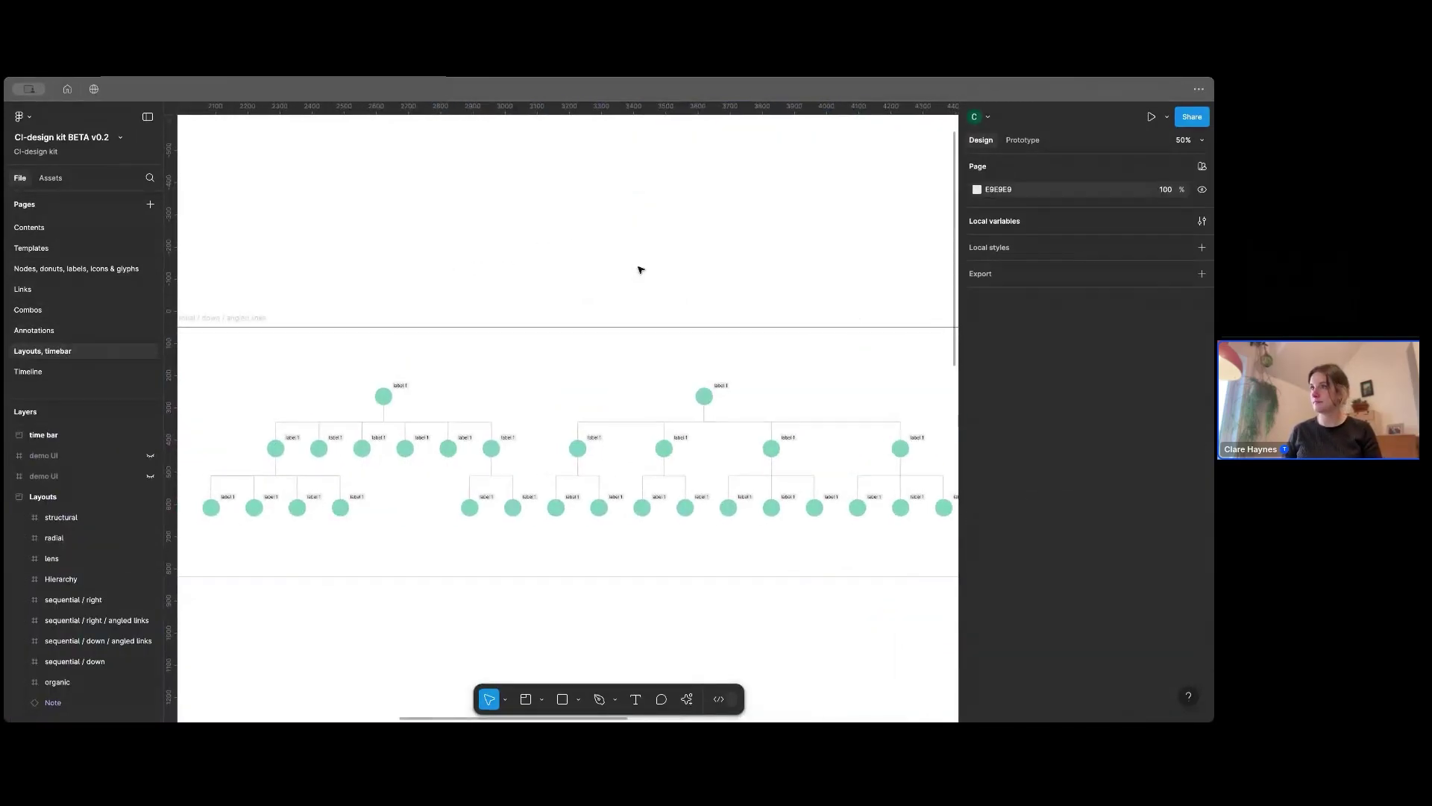
pyautogui.press('+')
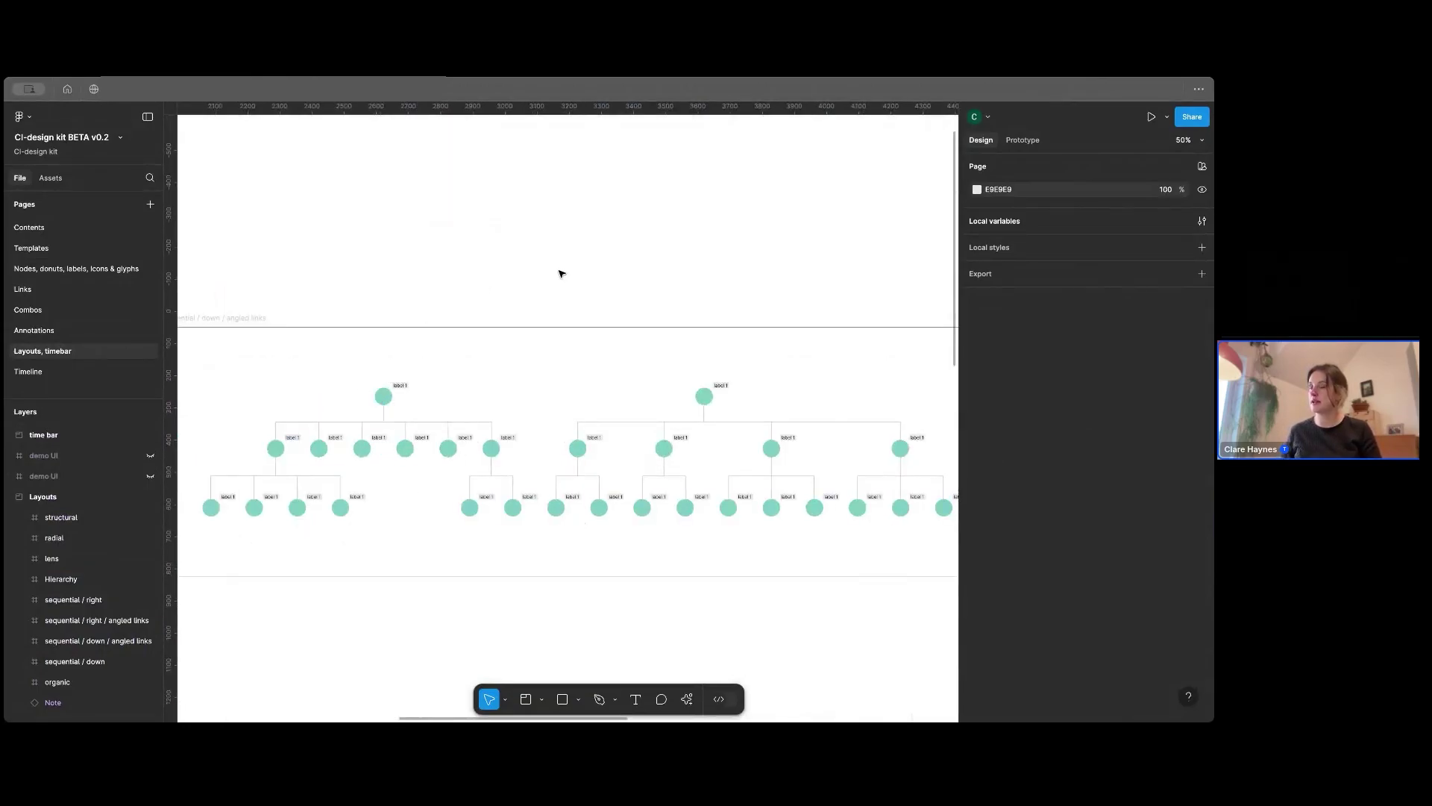
pyautogui.press('-')
# Step: Alt-drag a duplicate of the sequential / down / angled links frame above the original
pyautogui.click(457, 365)
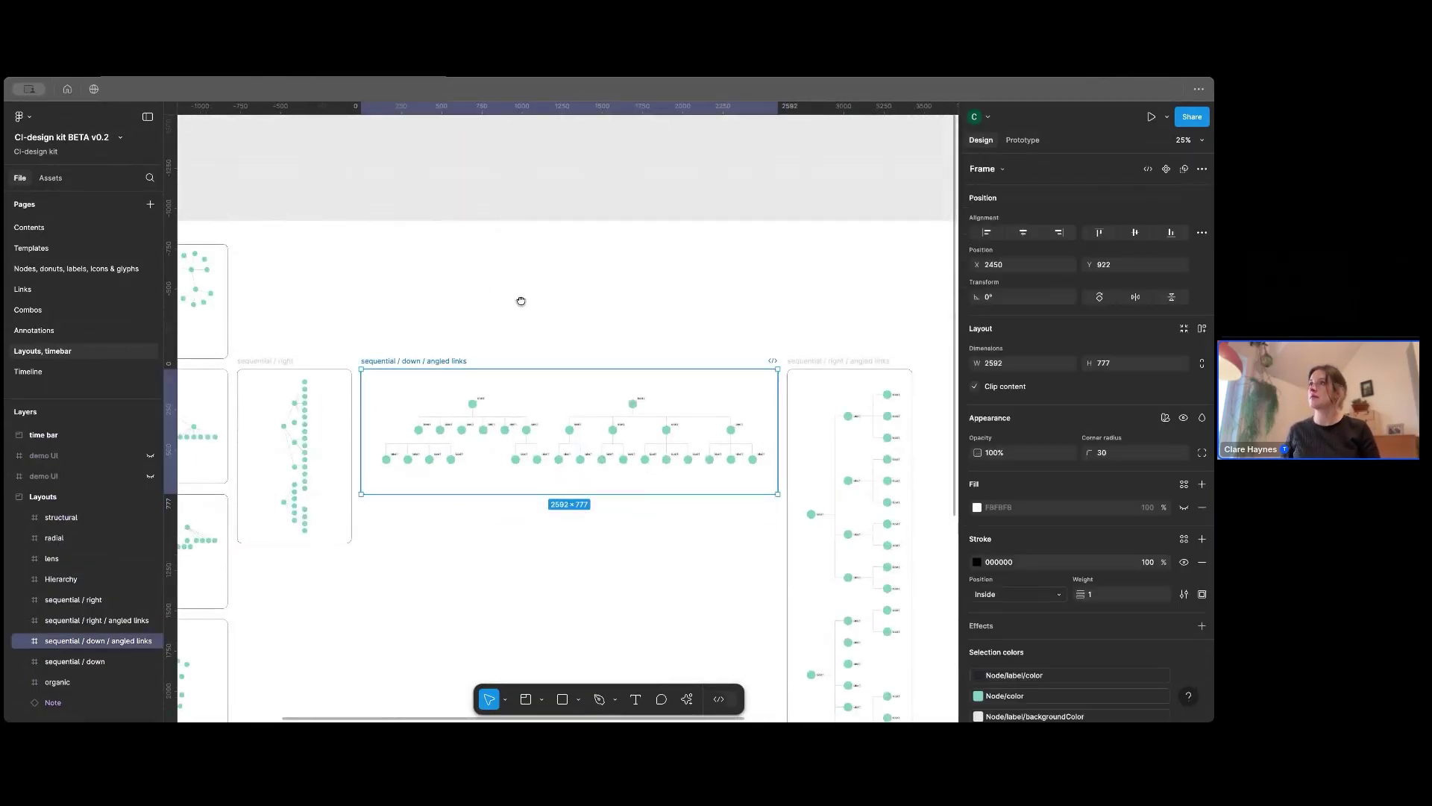
pyautogui.scroll(3, 451, 448)
pyautogui.moveTo(450, 534); pyautogui.dragTo(454, 214)
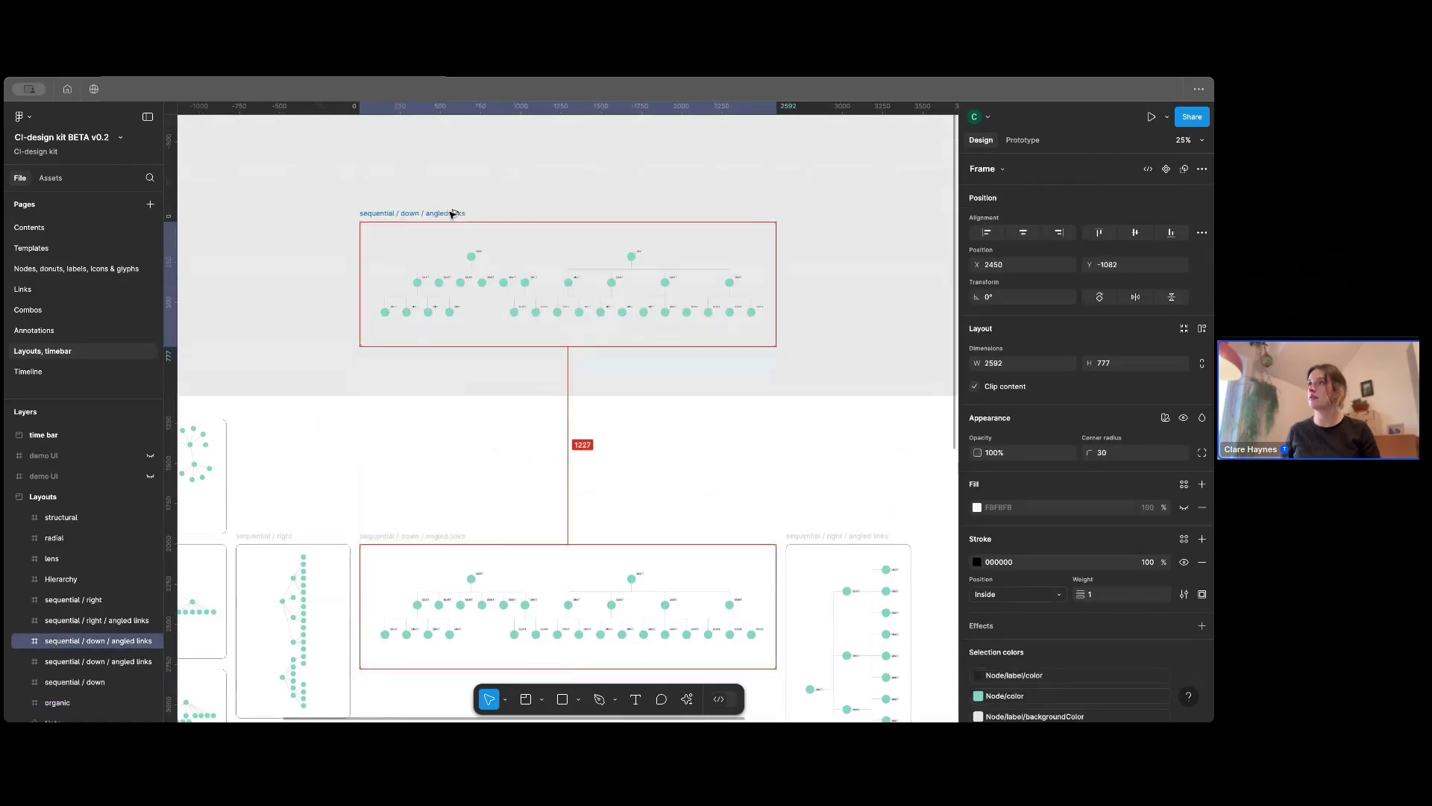
pyautogui.scroll(3, 507, 305)
pyautogui.press('+')
pyautogui.press('Escape')
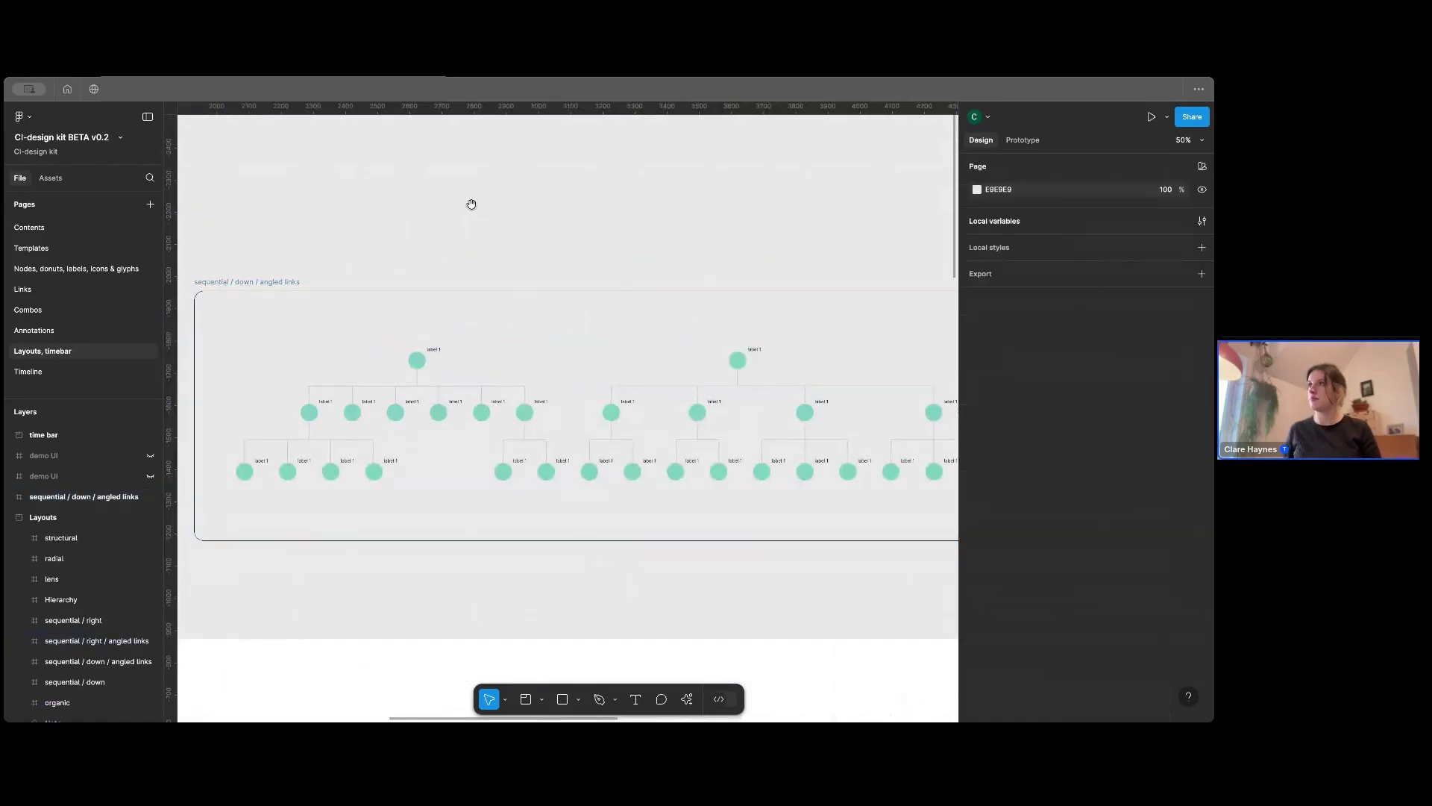
pyautogui.scroll(2, 499, 292)
# Step: Paste both nodes above the tree and make the truck node a component named 'my node'
pyautogui.hotkey('ctrl', 'v')
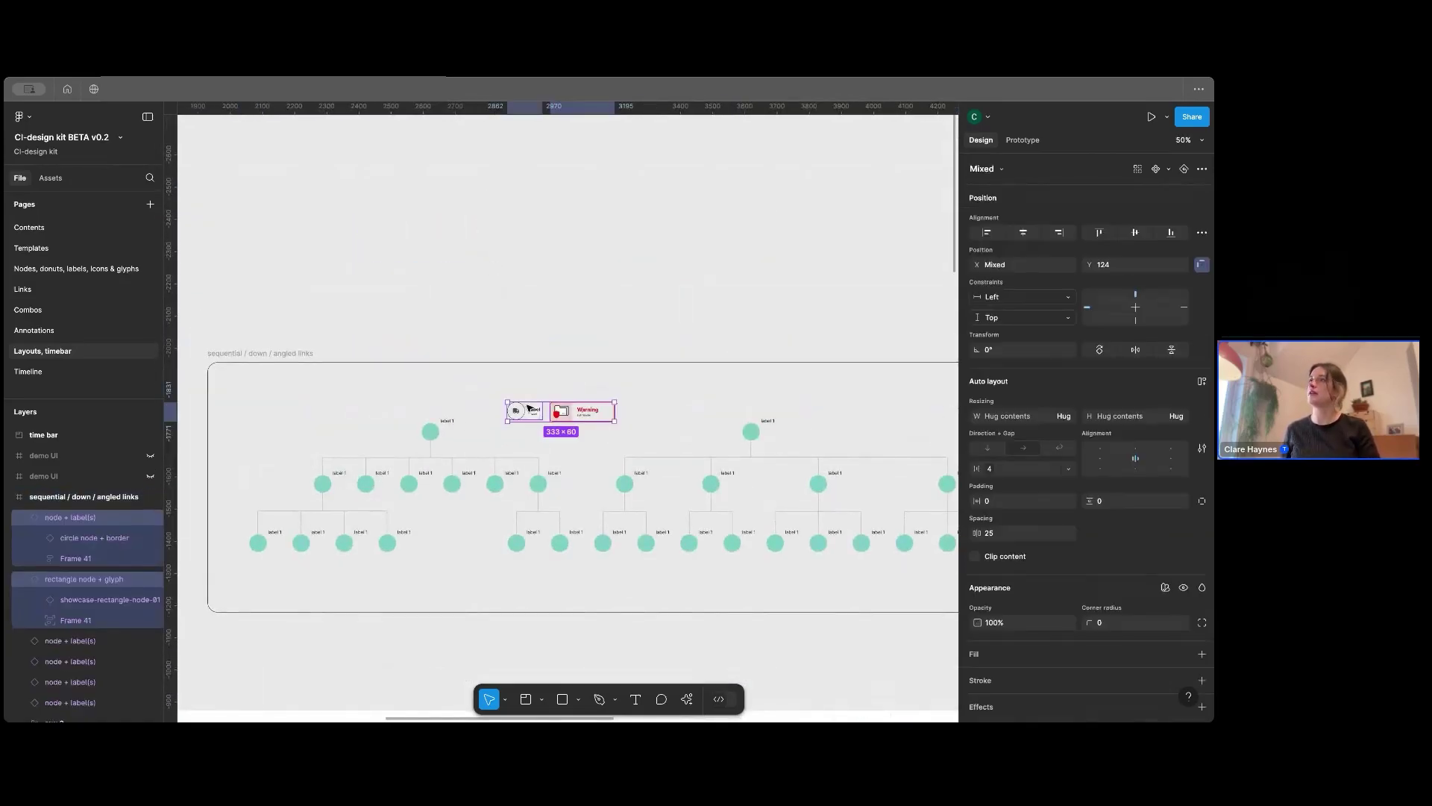
pyautogui.moveTo(516, 415); pyautogui.dragTo(513, 285)
pyautogui.click(515, 284)
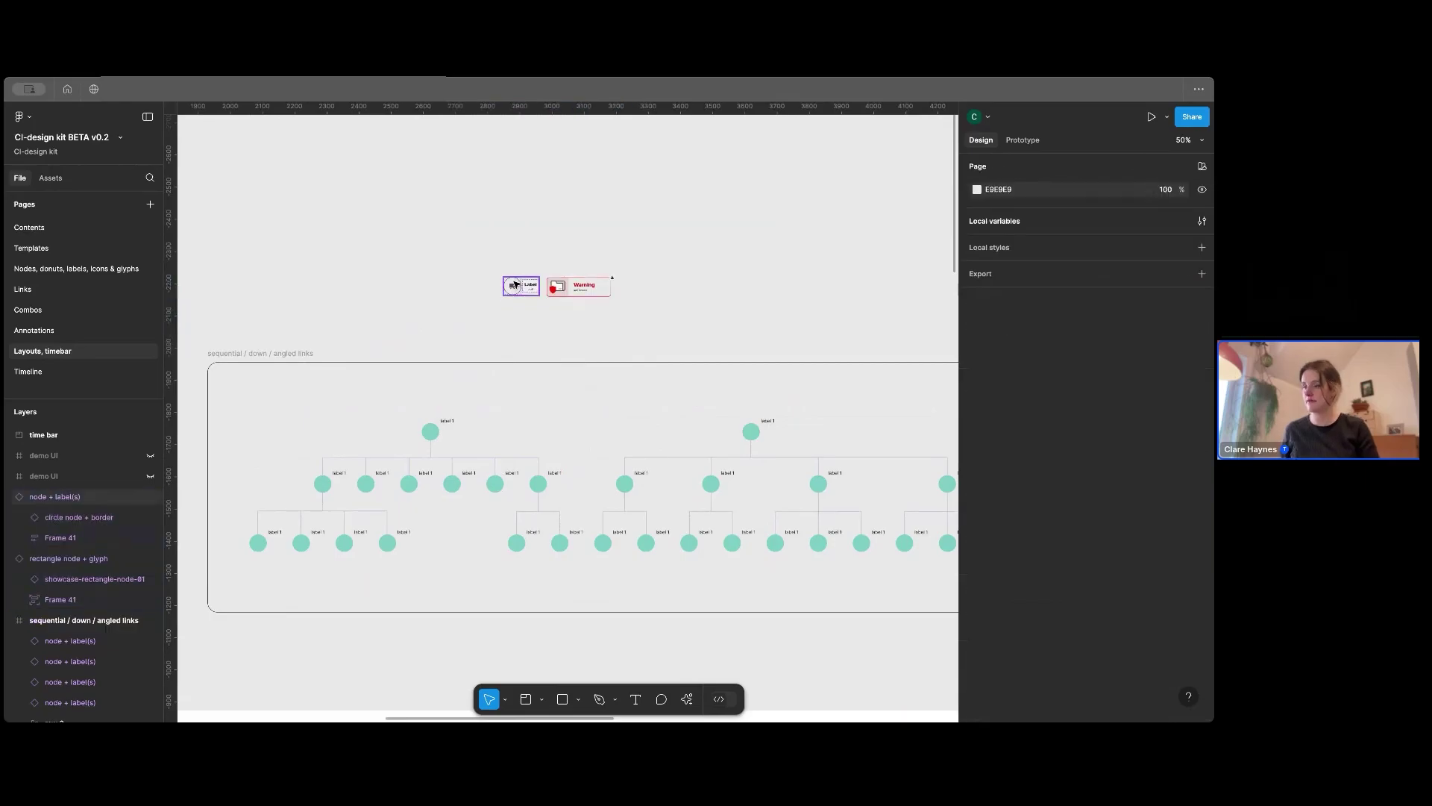
pyautogui.hotkey('ctrl', 'alt', 'k')
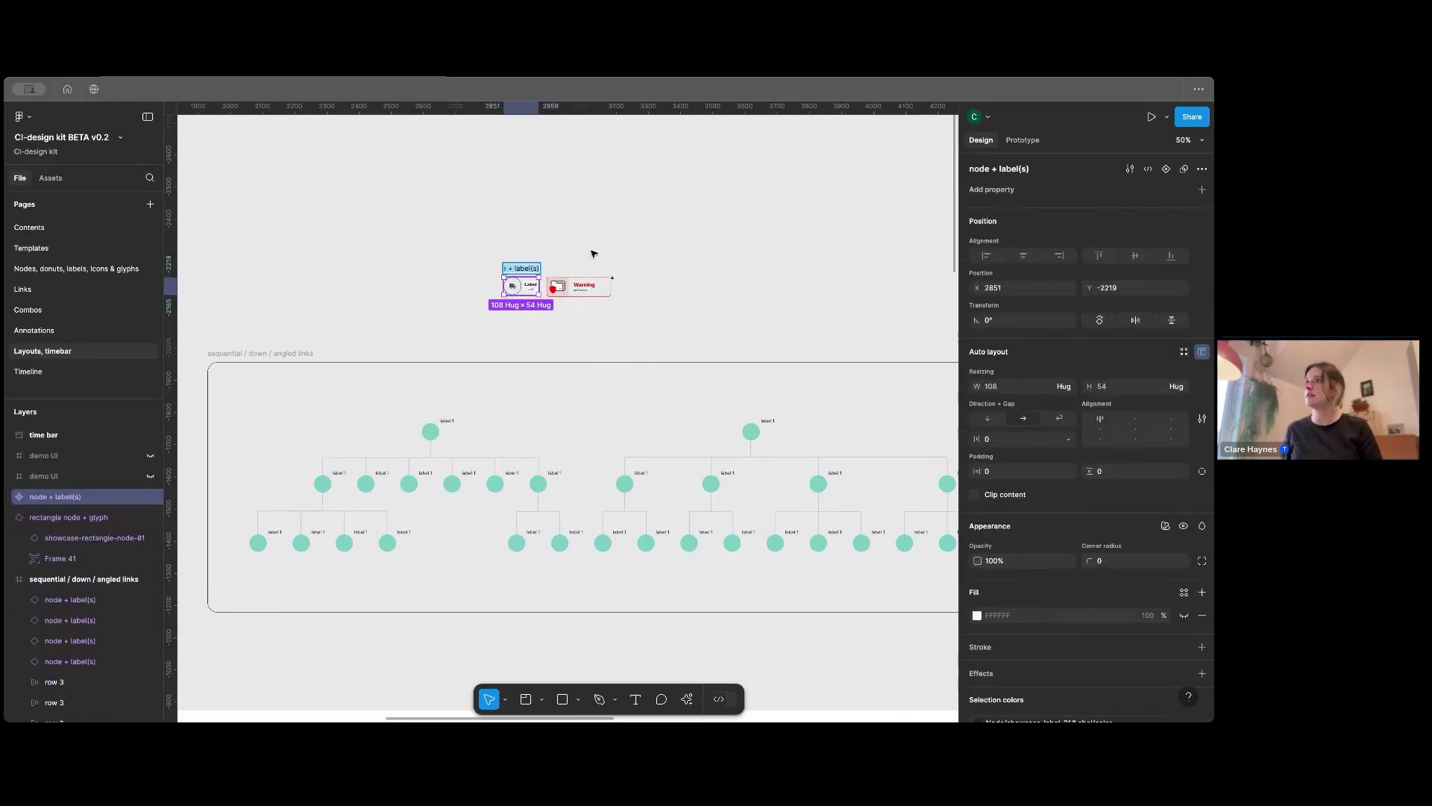
pyautogui.write('my')
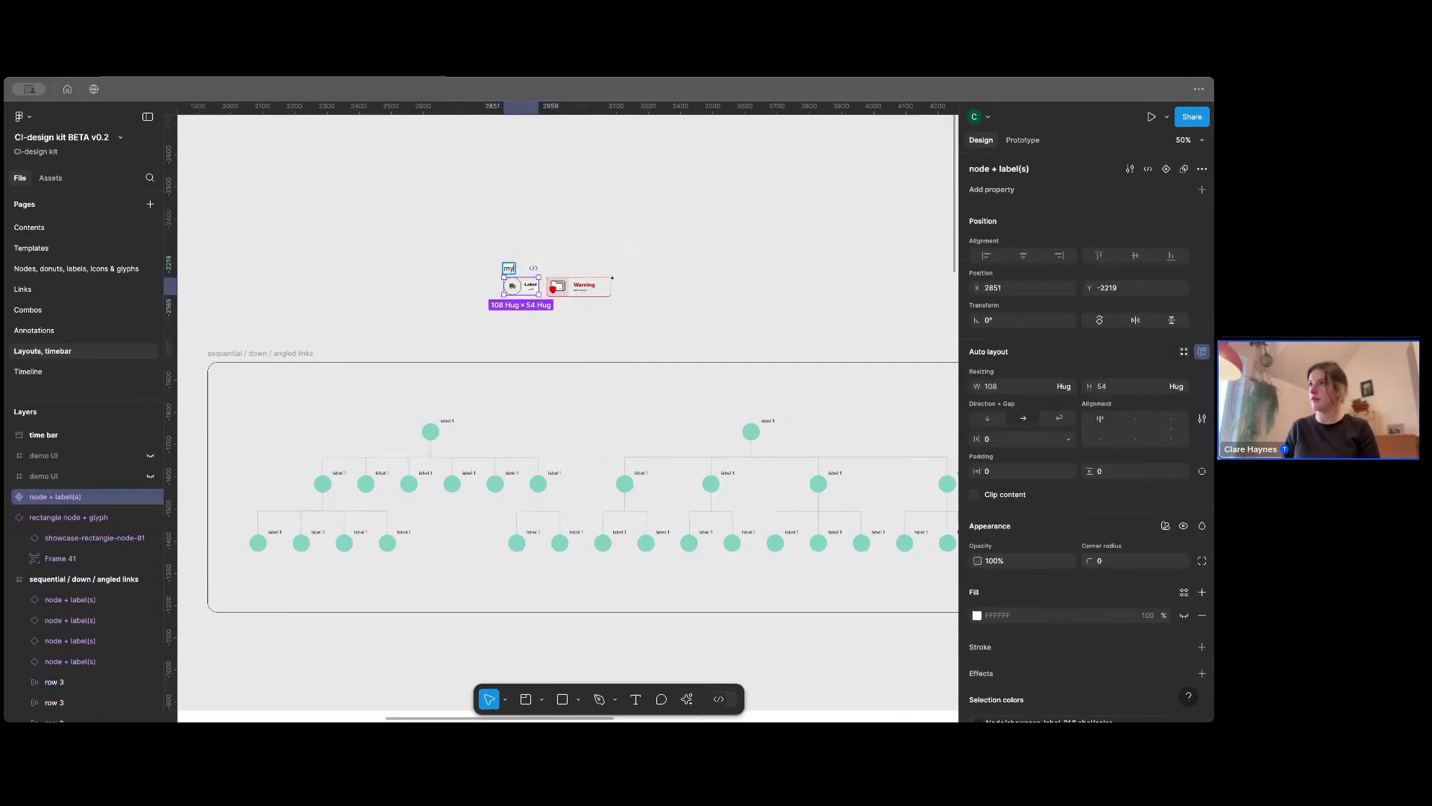
pyautogui.write(' node')
pyautogui.press('Return')
# Step: Make the Warning card a component named 'my warning node'
pyautogui.click(590, 292)
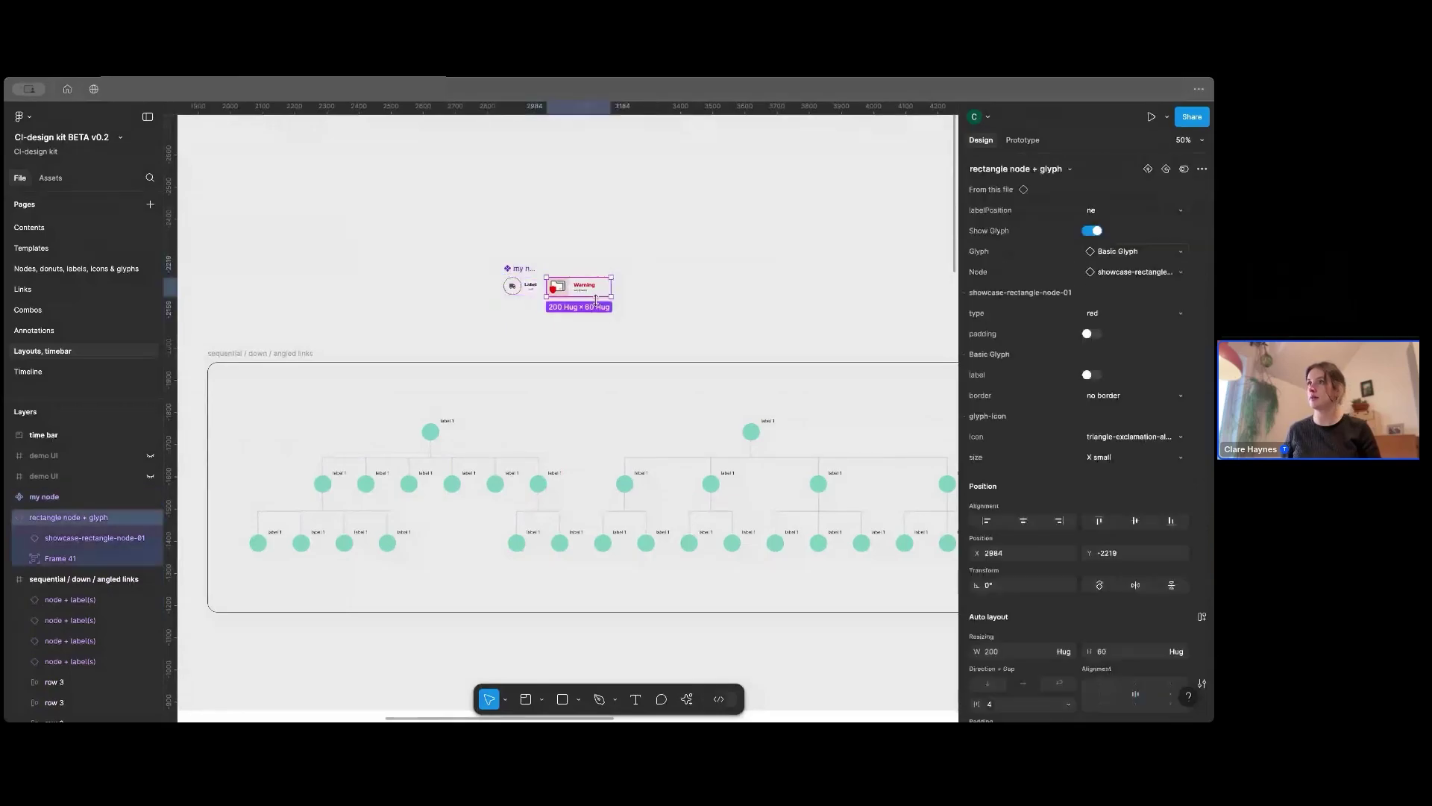
pyautogui.hotkey('ctrl', 'alt', 'k')
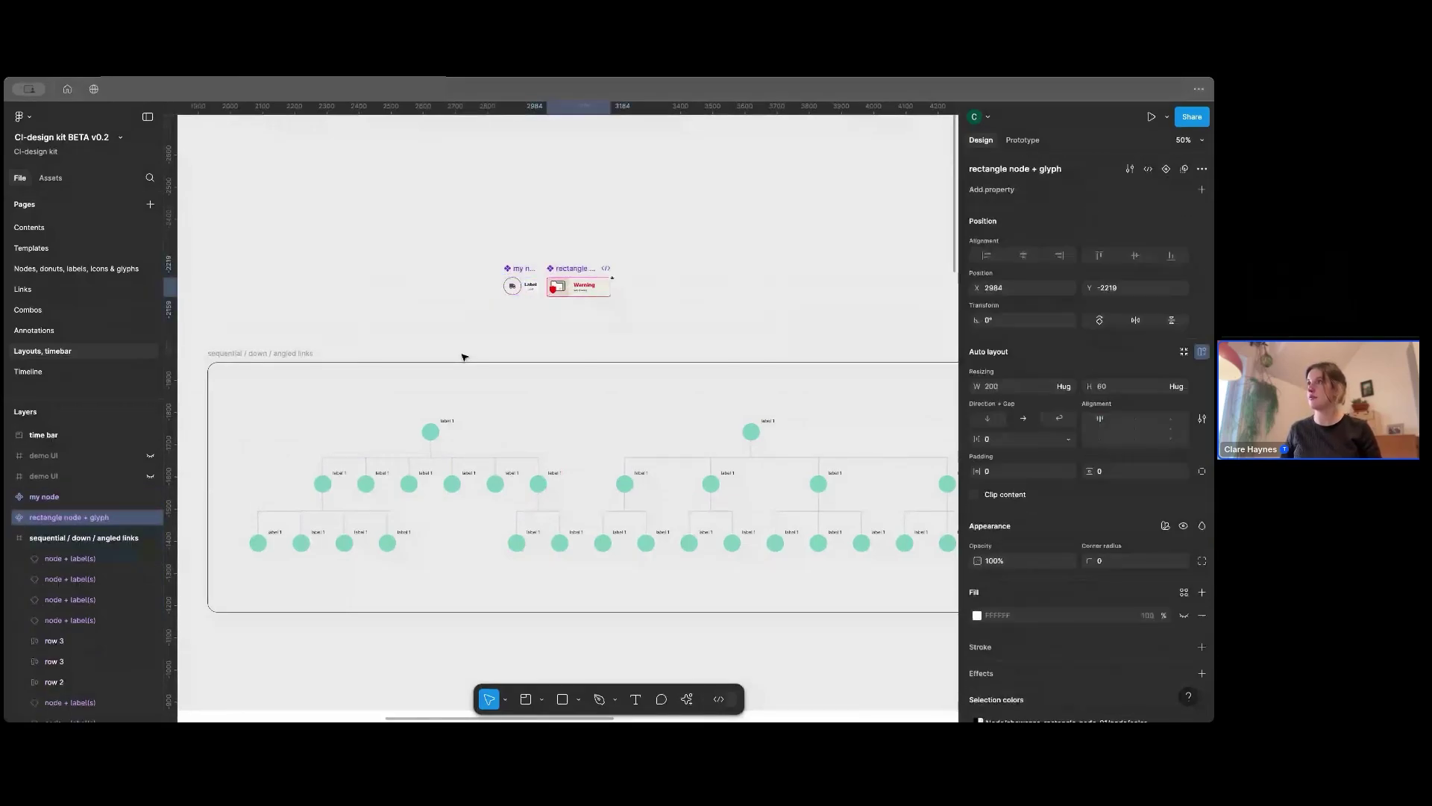
pyautogui.doubleClick(574, 267)
pyautogui.write('my warning node')
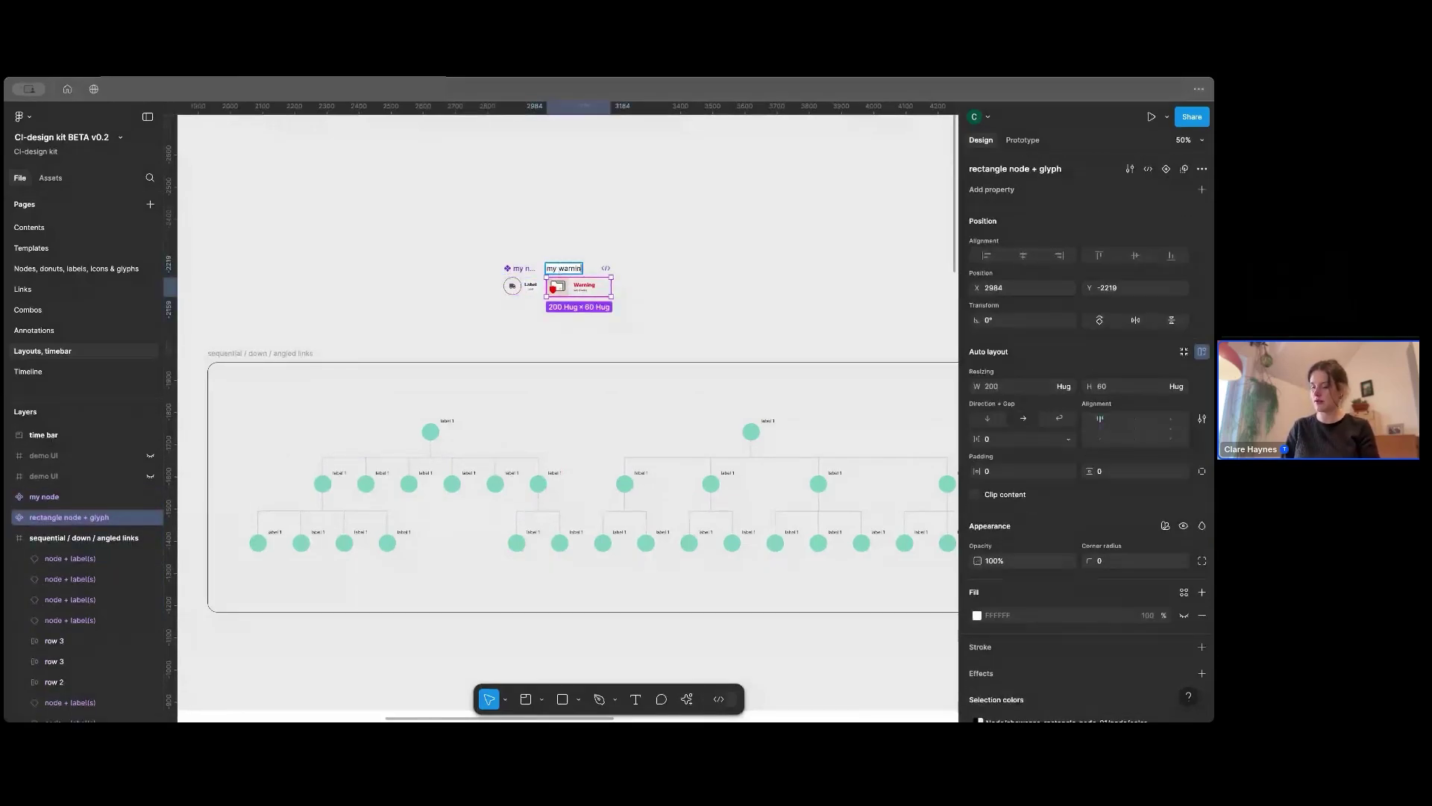
pyautogui.press('Return')
pyautogui.click(614, 220)
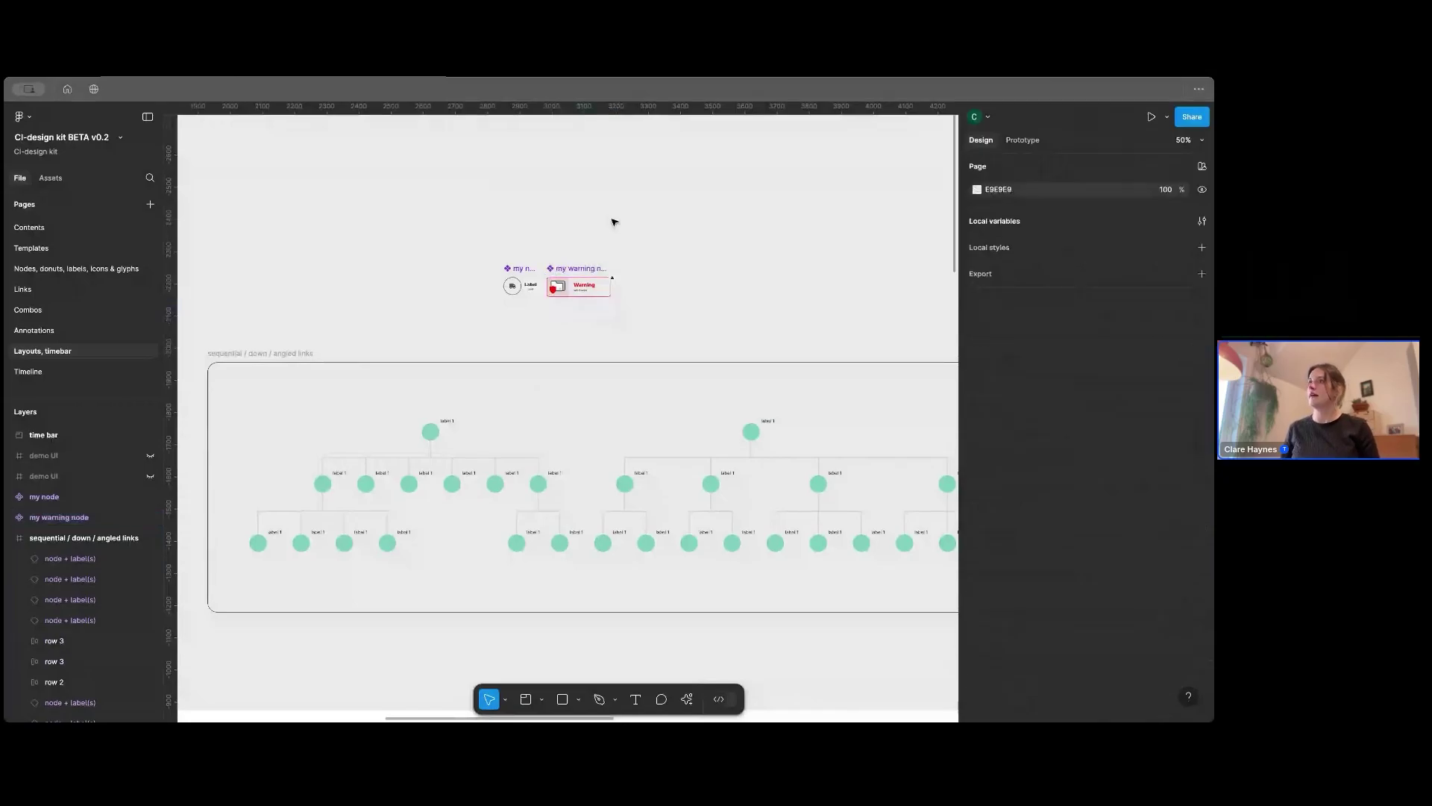
# Step: Swap both root nodes of the tree for the my warning node component, searching 'warning'
pyautogui.click(438, 430)
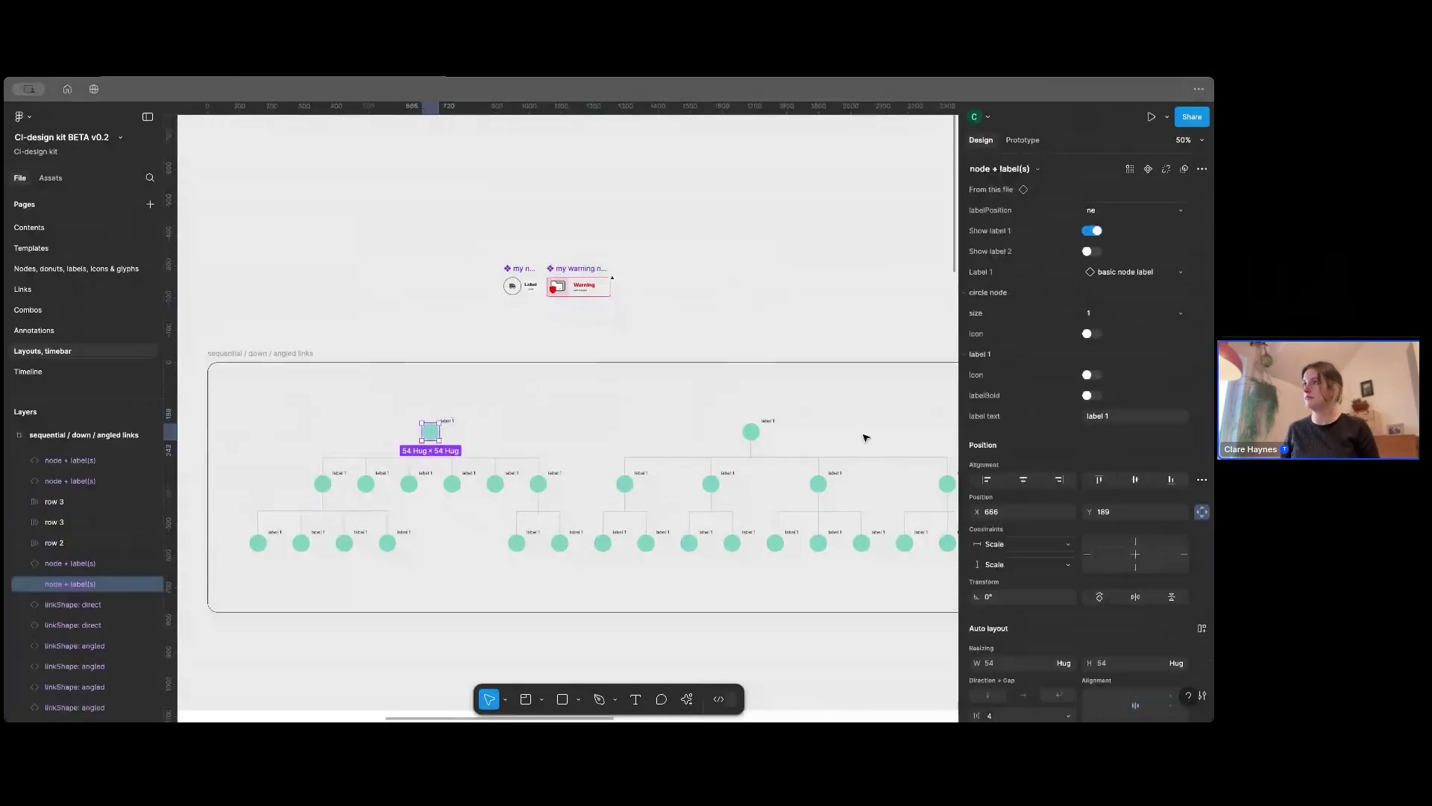
pyautogui.hotkey('shift', 'Return')
pyautogui.click(578, 286)
pyautogui.click(643, 250)
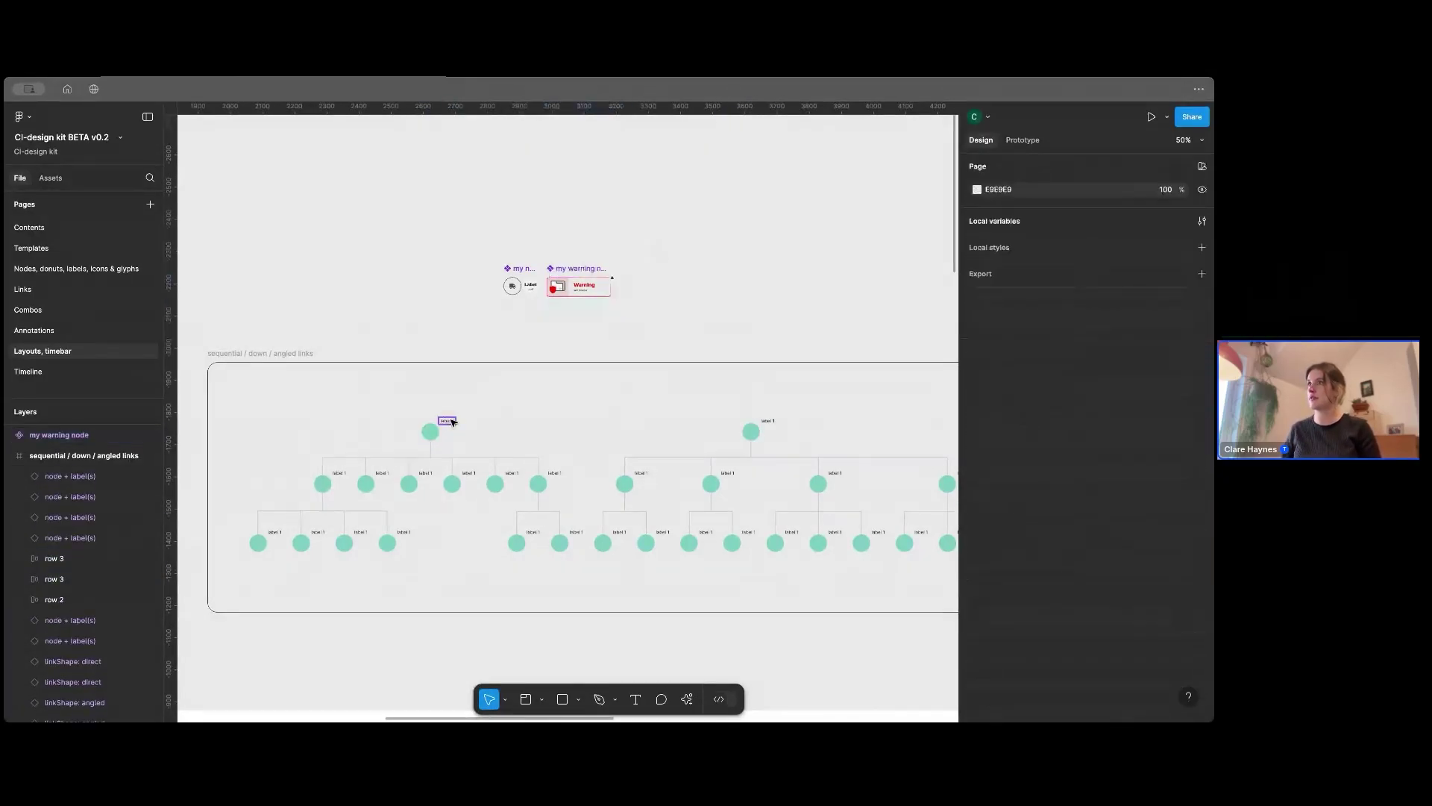
pyautogui.click(432, 431)
pyautogui.keyDown('shift'); pyautogui.click(751, 431); pyautogui.keyUp('shift')
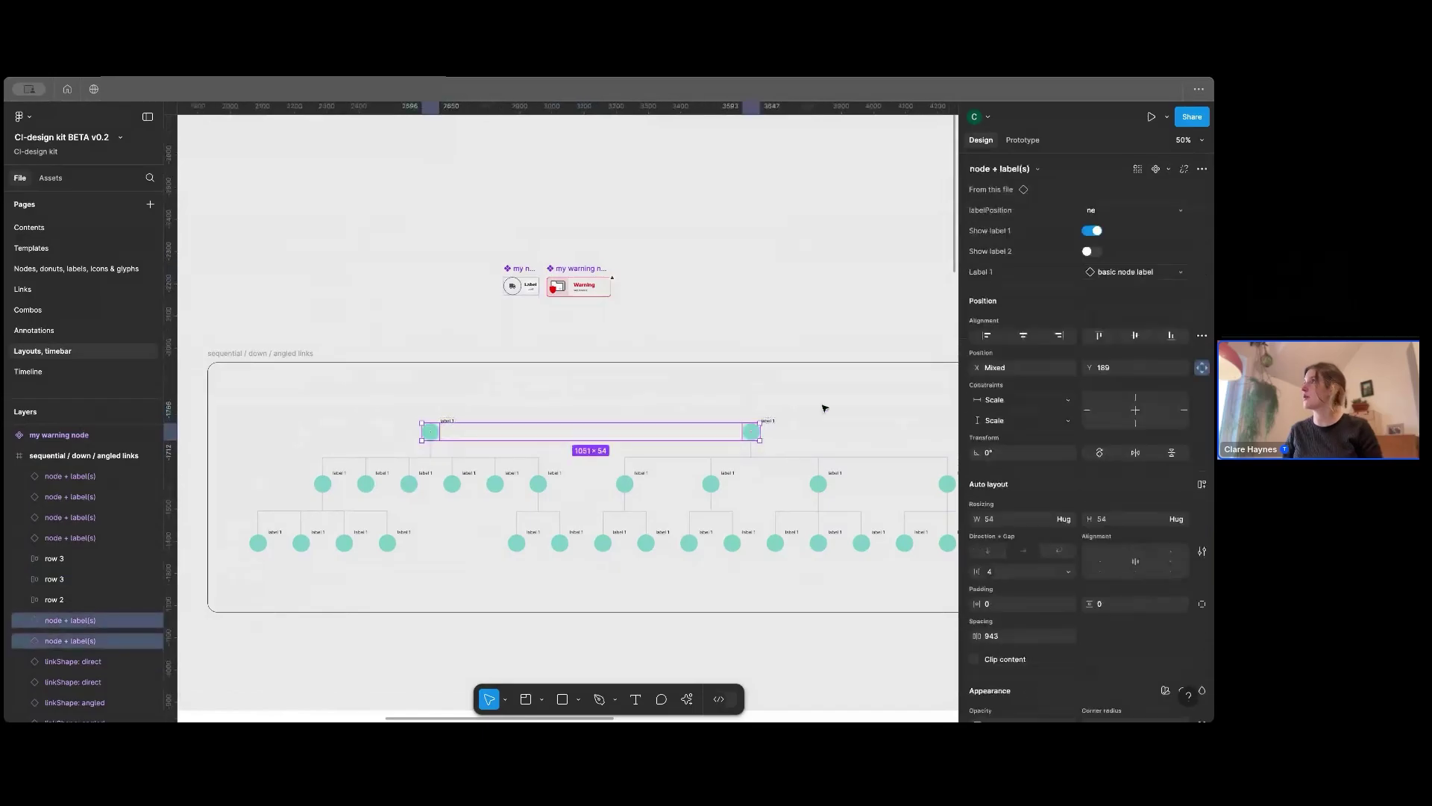
pyautogui.click(1022, 170)
pyautogui.write('warning node')
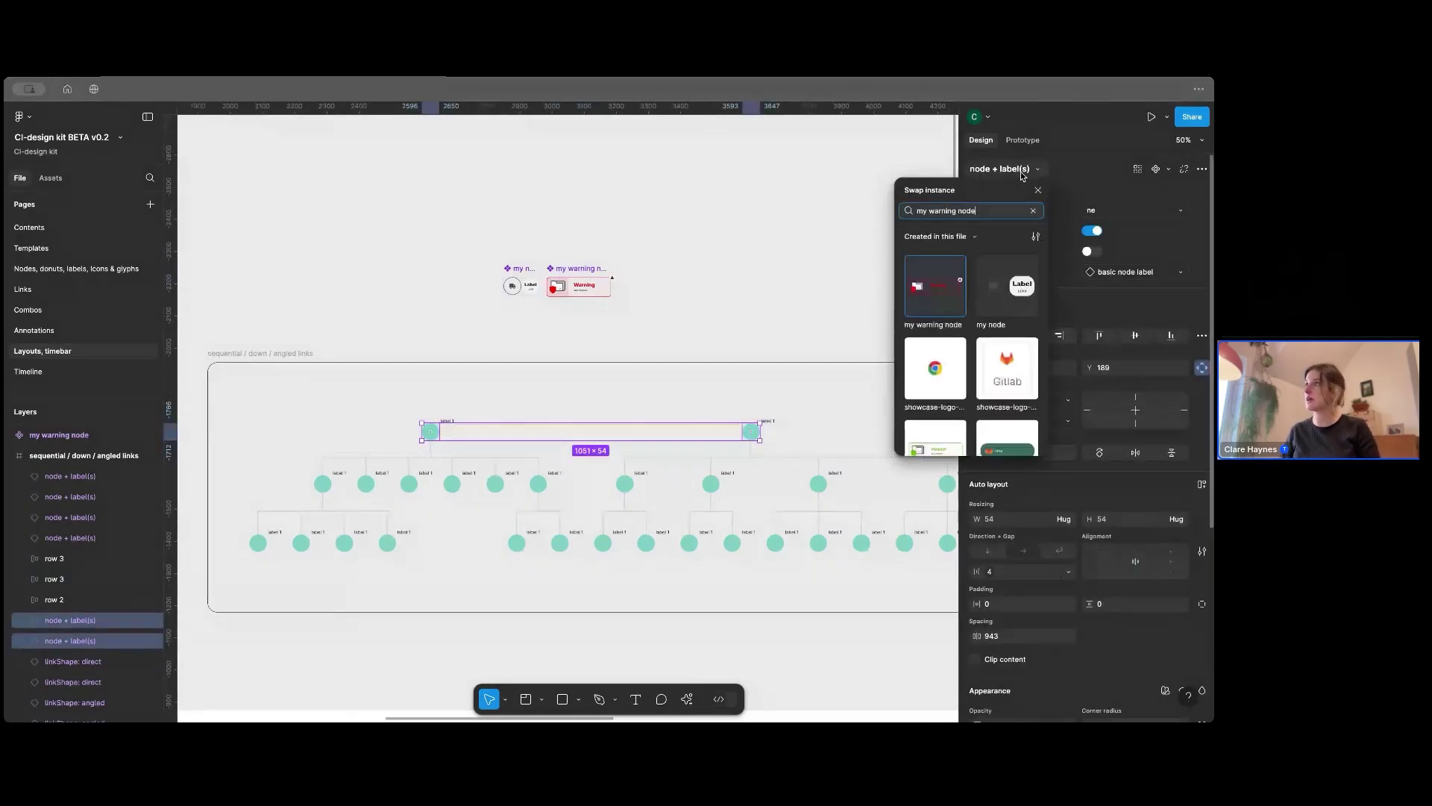
pyautogui.click(948, 272)
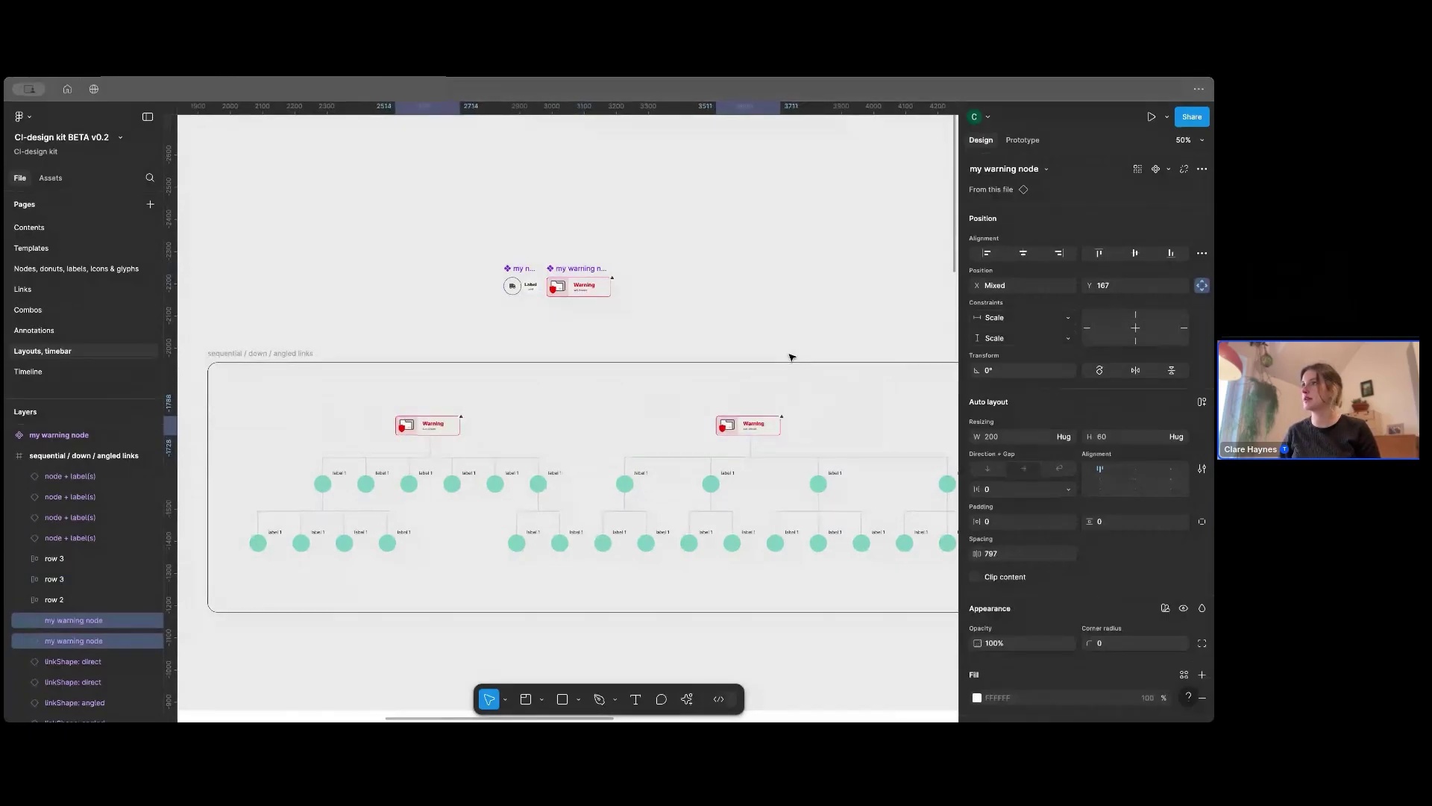
# Step: Swap all six row 2 nodes for the my node component
pyautogui.scroll(-2, 746, 321)
pyautogui.click(694, 291)
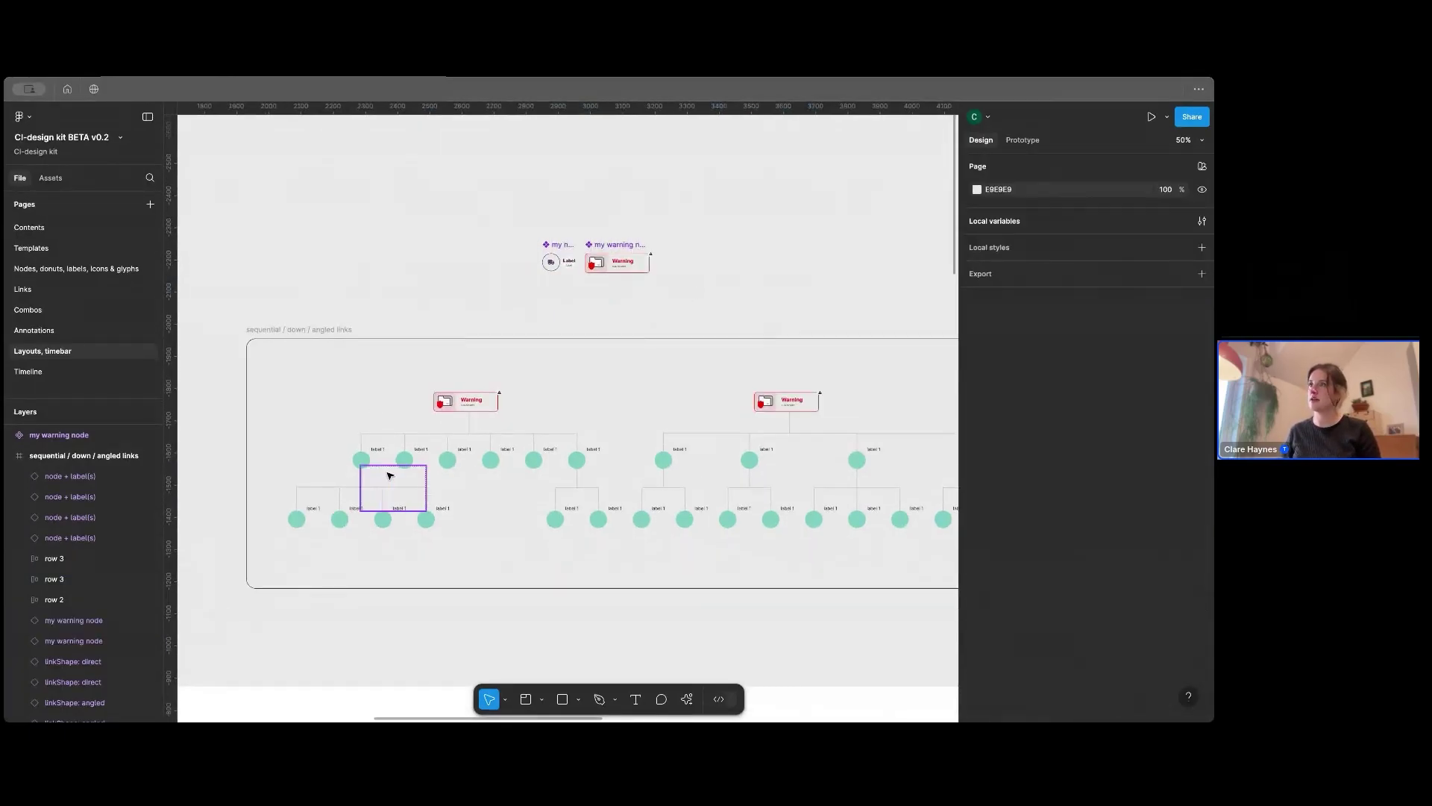
pyautogui.click(361, 459)
pyautogui.doubleClick(361, 459)
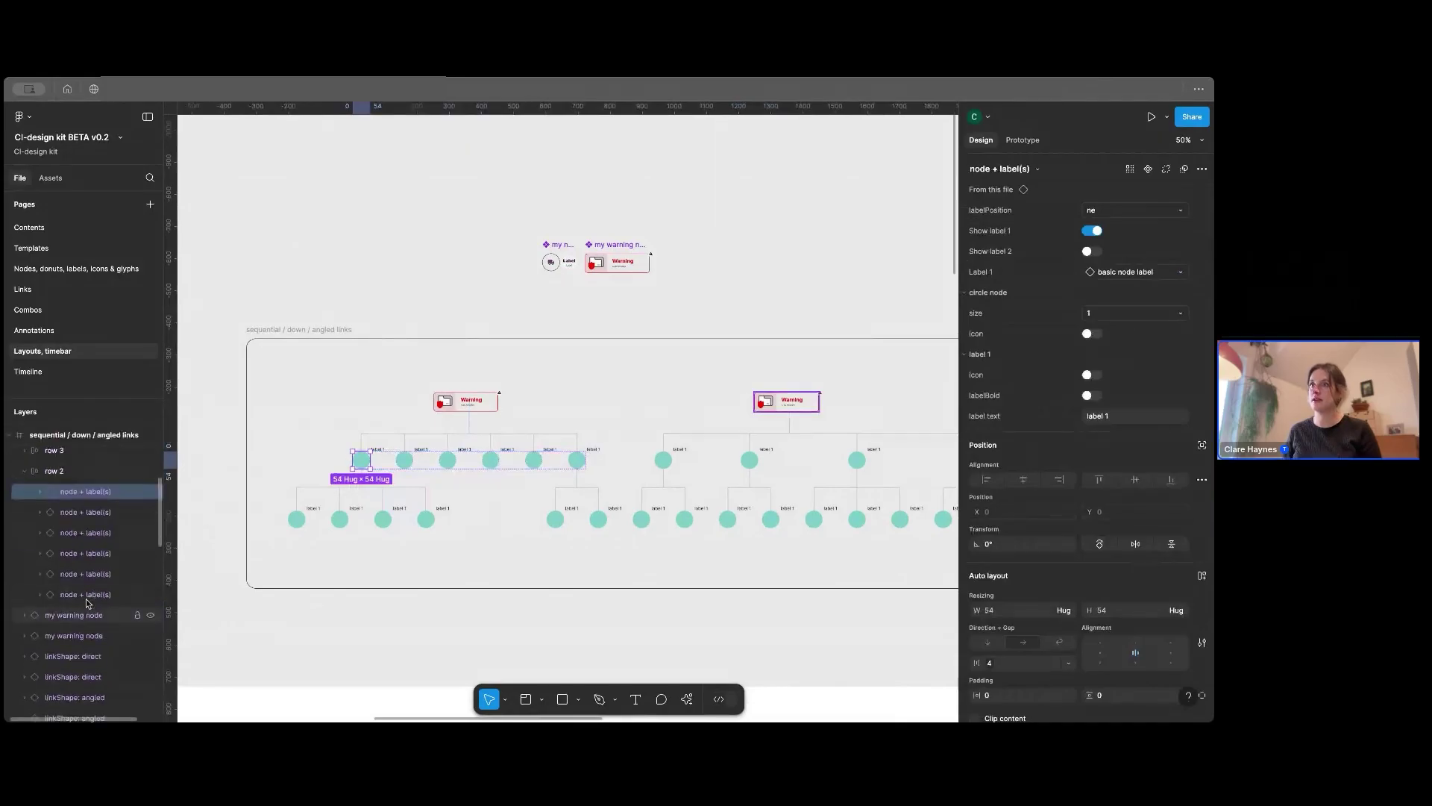
pyautogui.keyDown('shift'); pyautogui.click(86, 596); pyautogui.keyUp('shift')
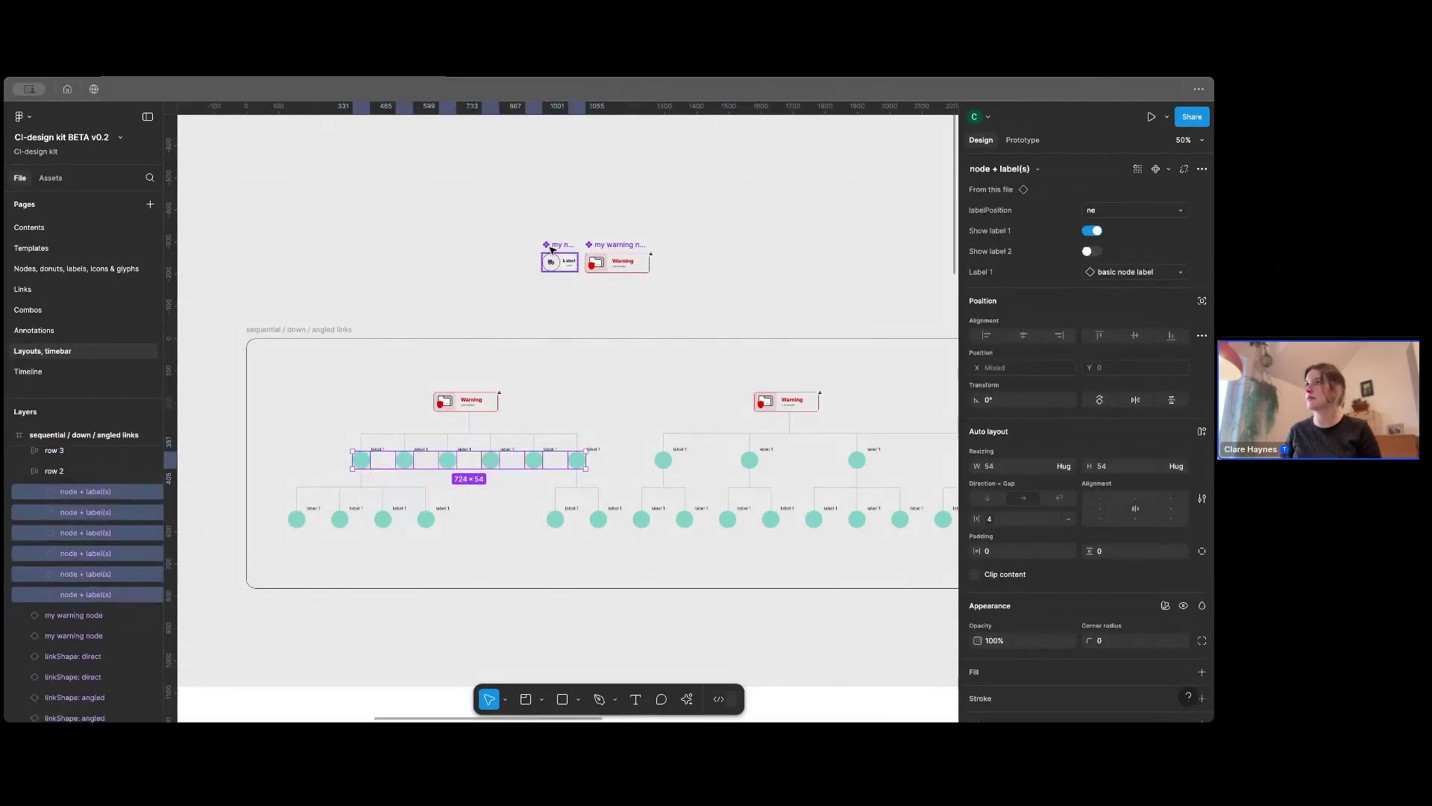
pyautogui.click(552, 250)
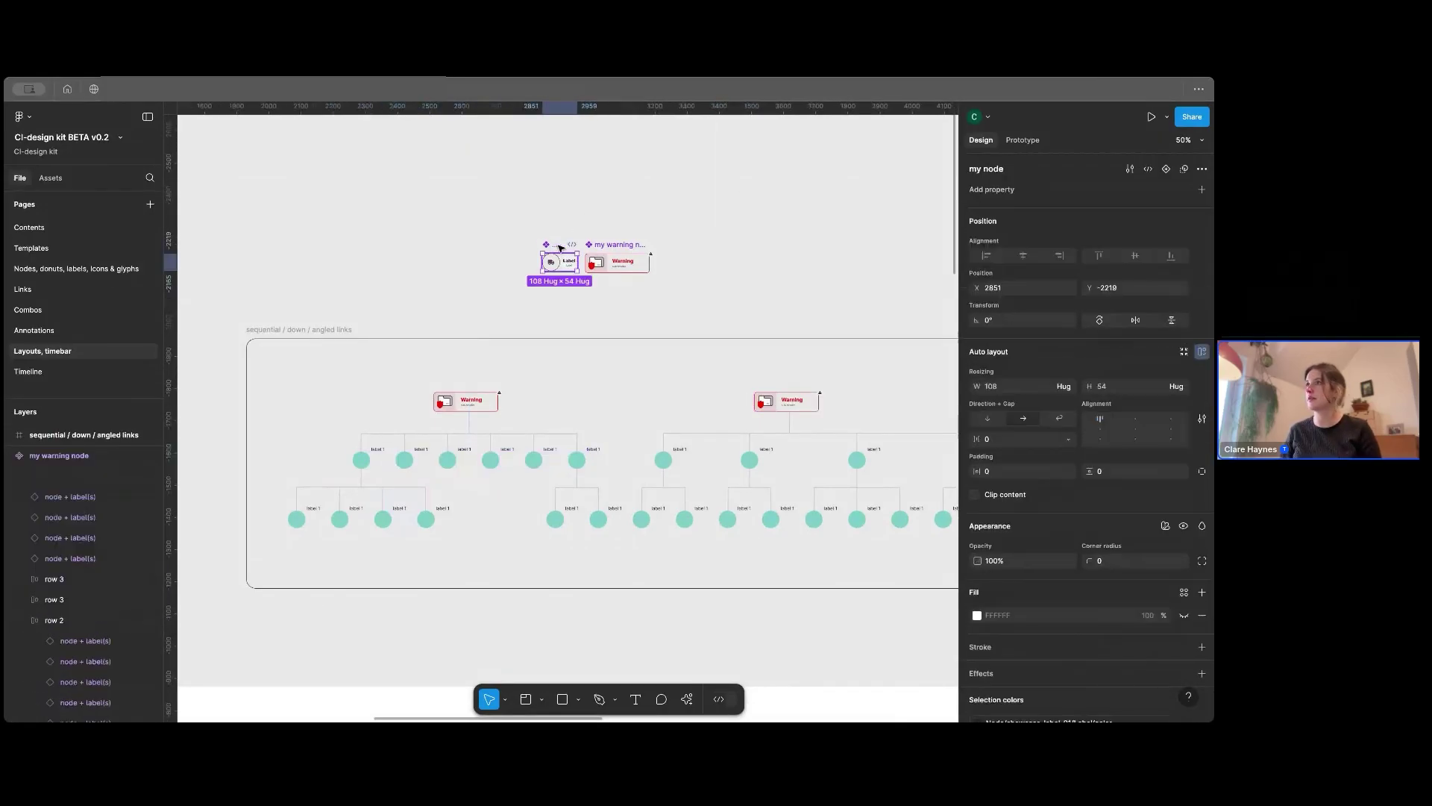
pyautogui.doubleClick(367, 463)
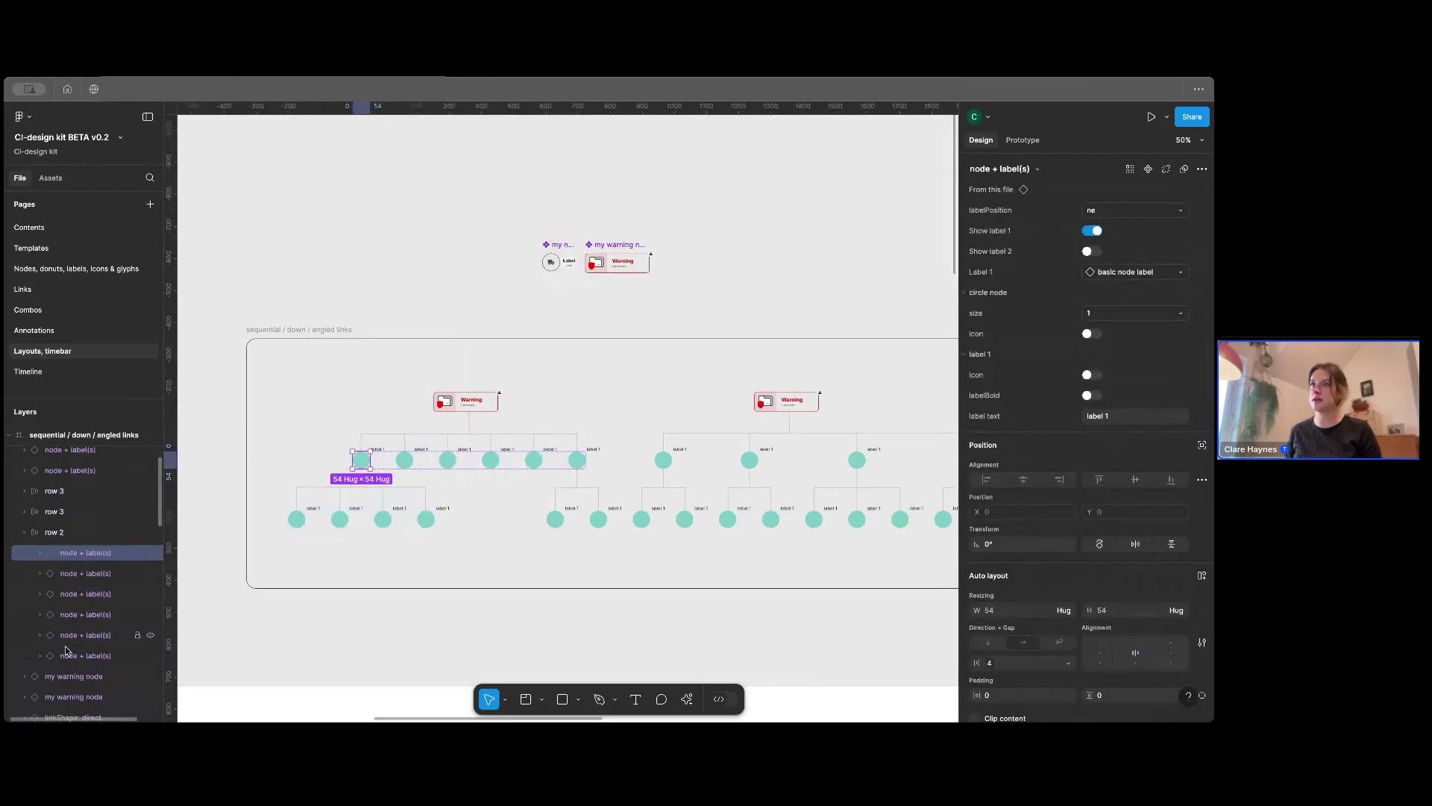
pyautogui.keyDown('shift'); pyautogui.click(69, 655); pyautogui.keyUp('shift')
pyautogui.click(1033, 169)
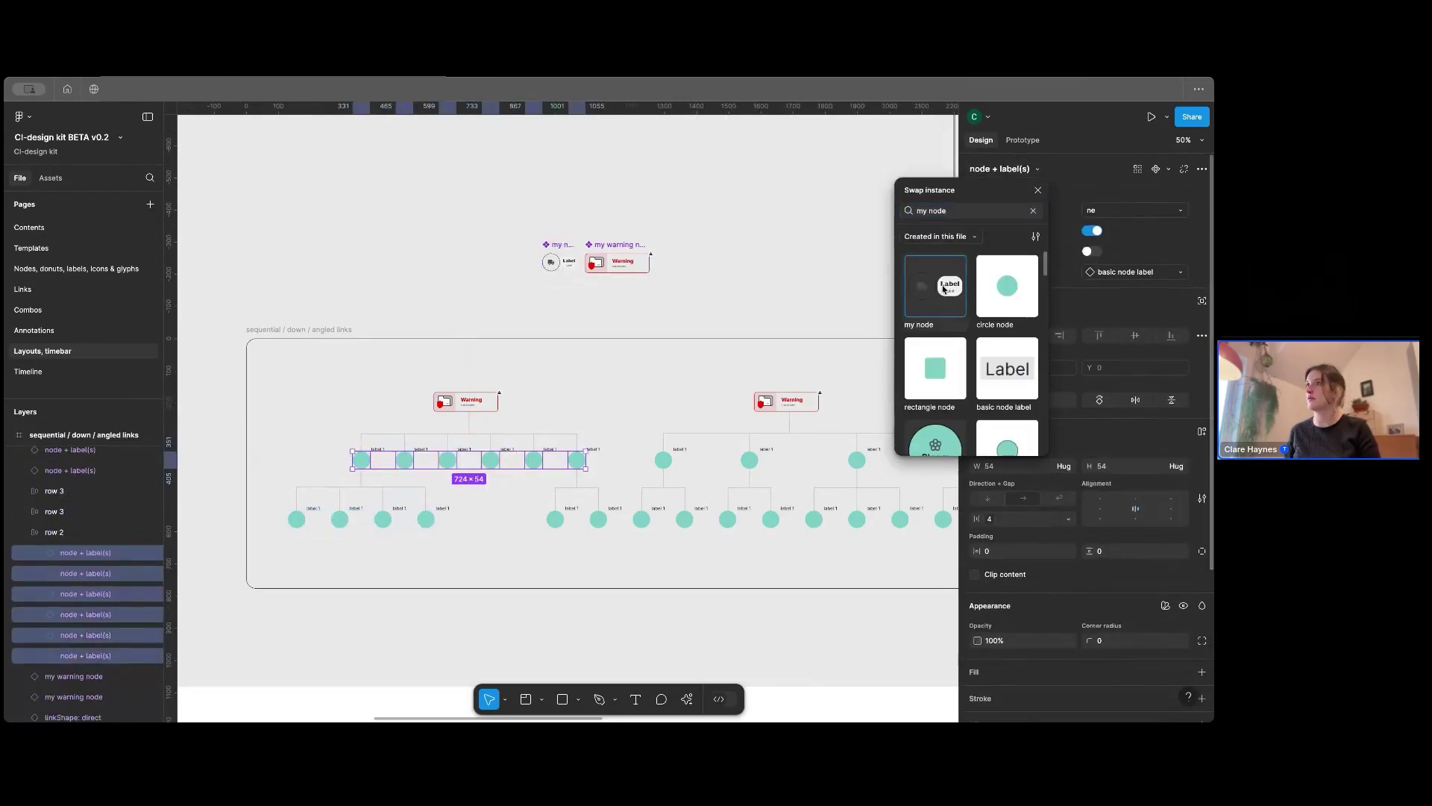
pyautogui.click(941, 291)
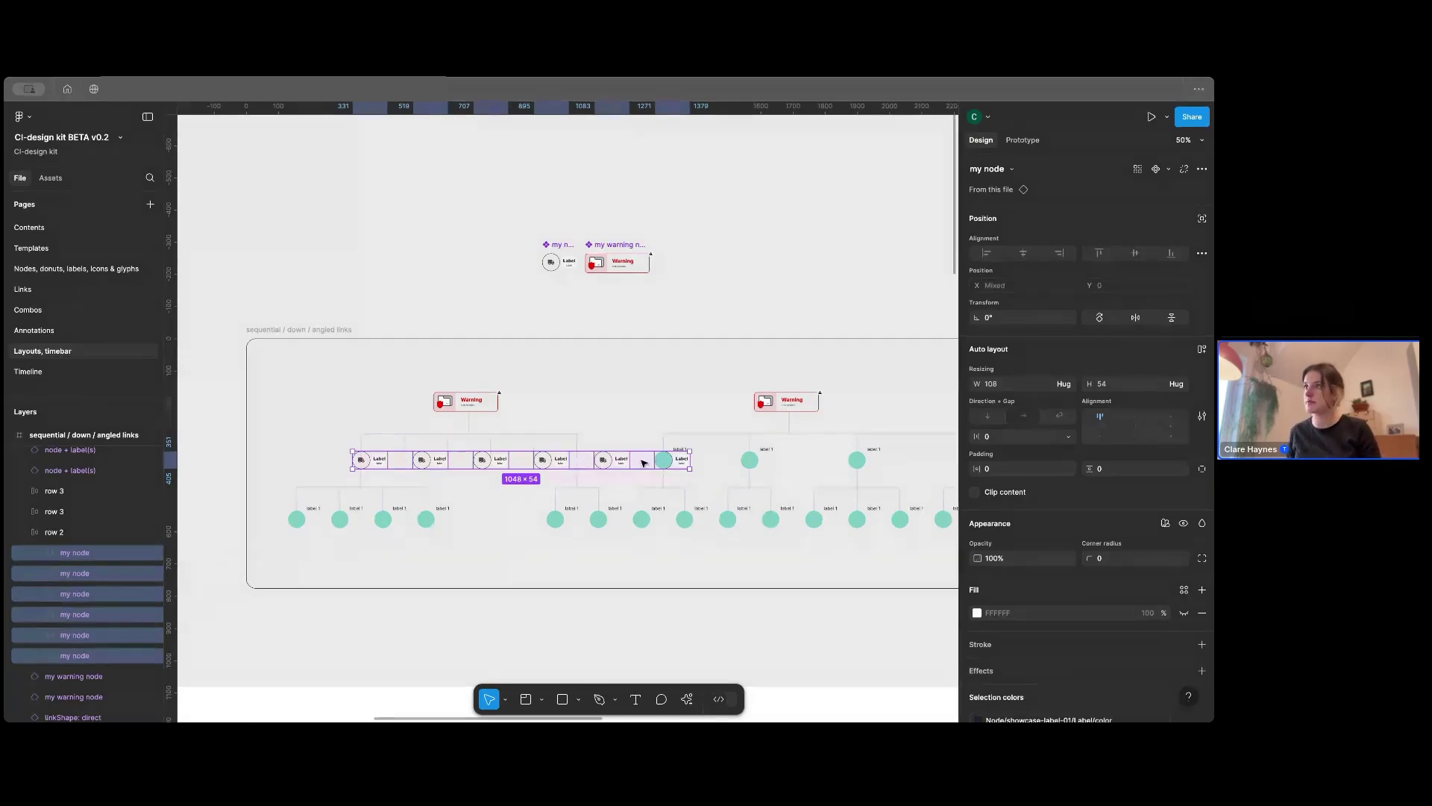
# Step: Drag row 2's auto-layout gap handle to bring its nodes closer together
pyautogui.hotkey('shift', '0')
pyautogui.click(481, 508)
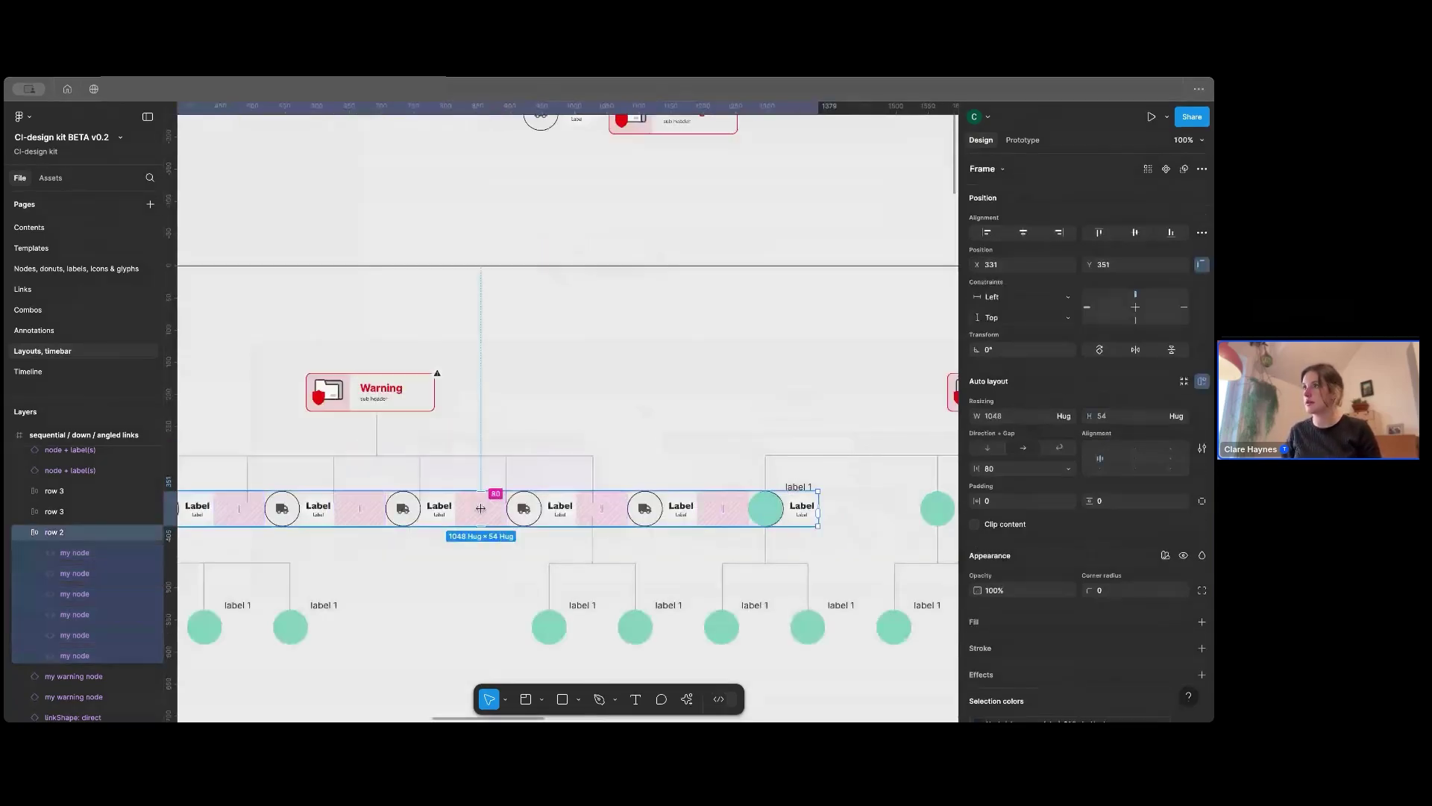
pyautogui.moveTo(480, 508); pyautogui.dragTo(393, 513)
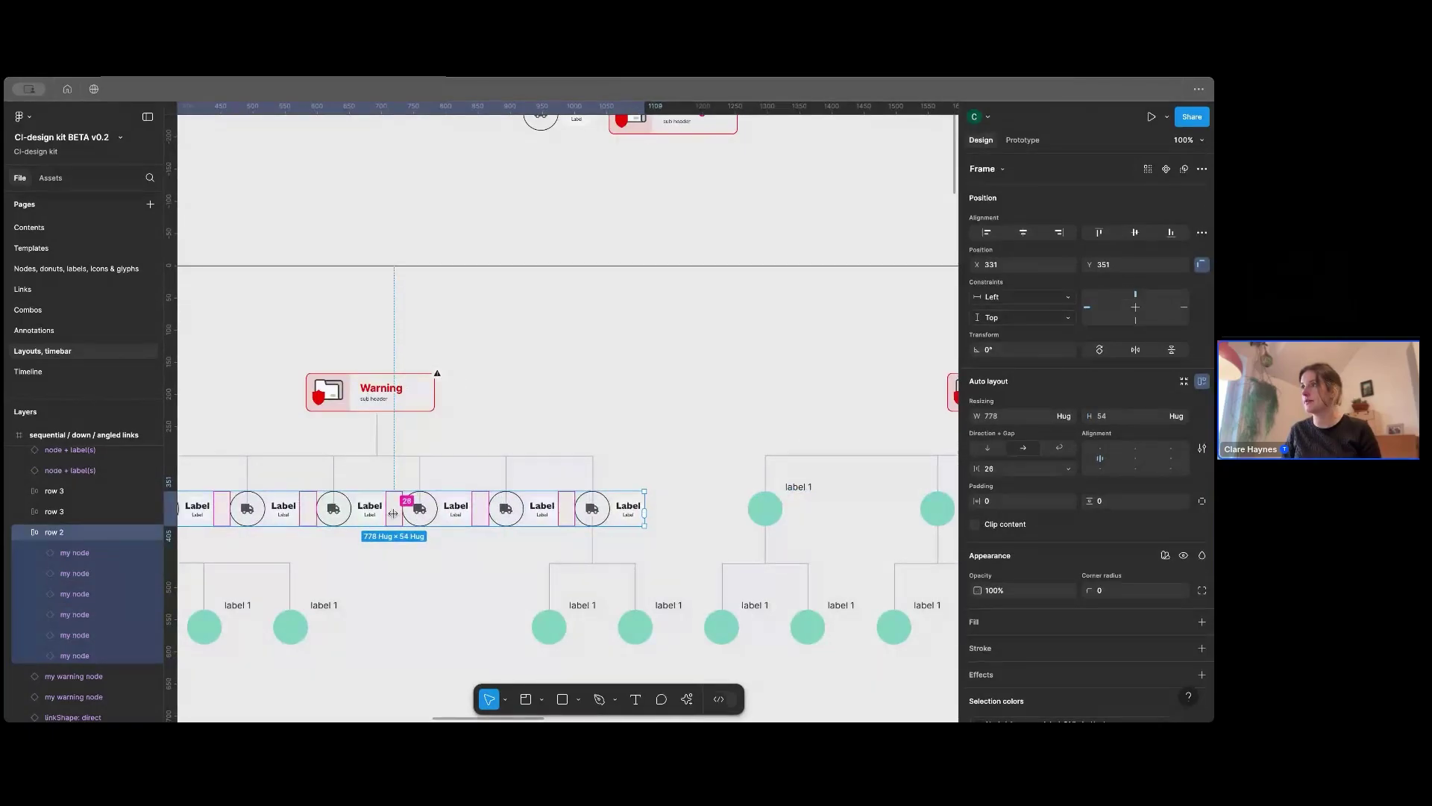
pyautogui.click(589, 373)
pyautogui.click(461, 511)
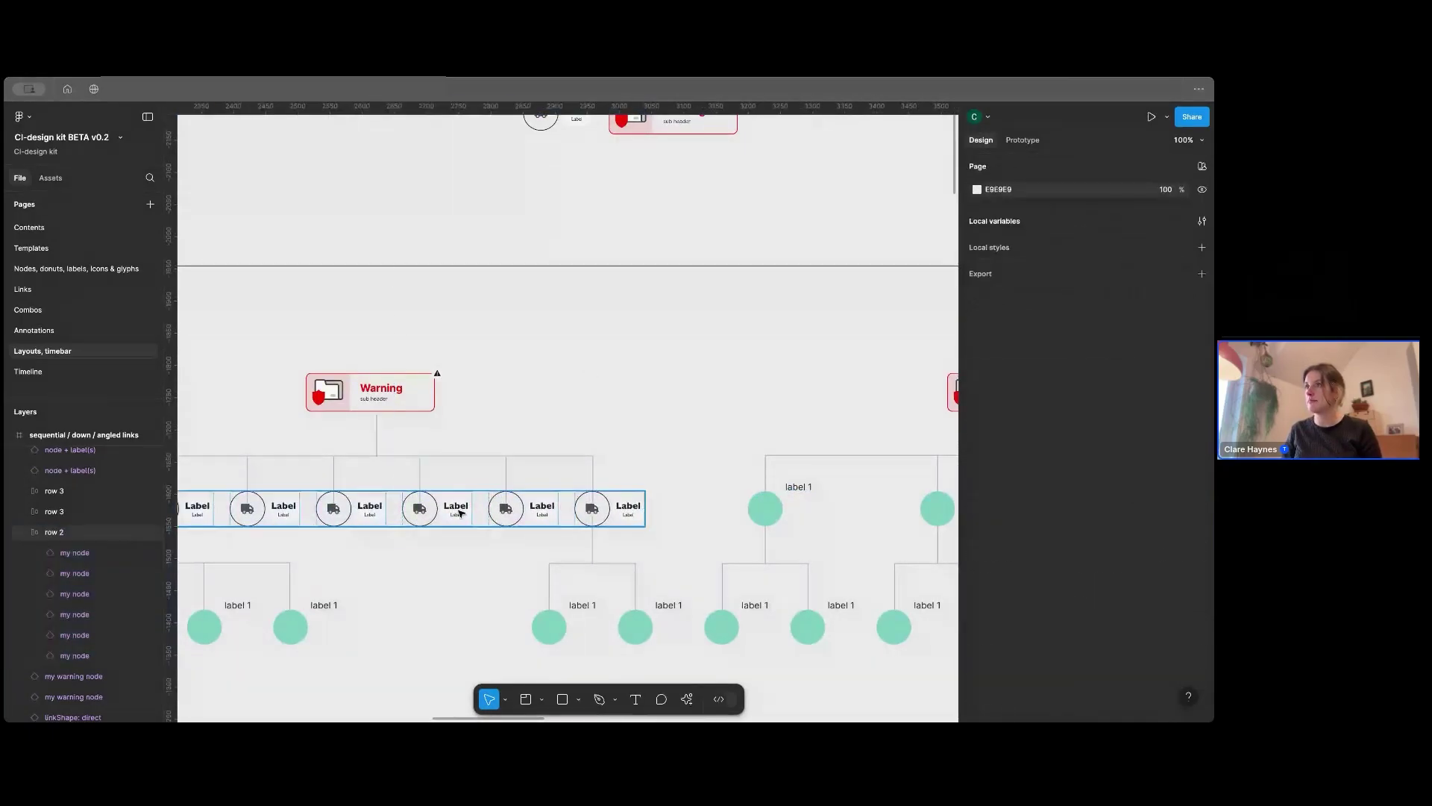
# Step: Set the lineStyle of the angled links under the Warning card to dashed
pyautogui.click(643, 419)
pyautogui.hscroll(-3, 790, 445)
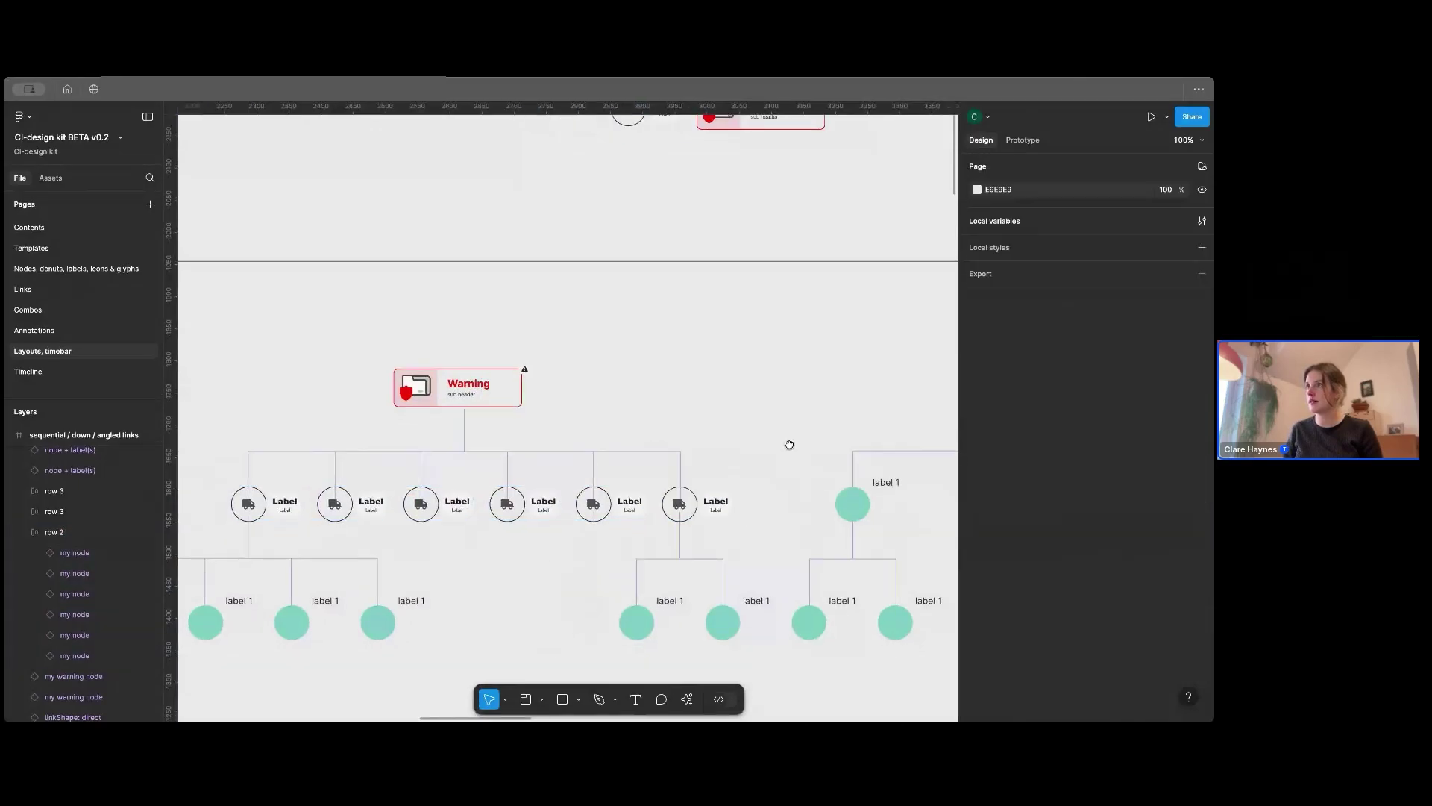
pyautogui.click(469, 447)
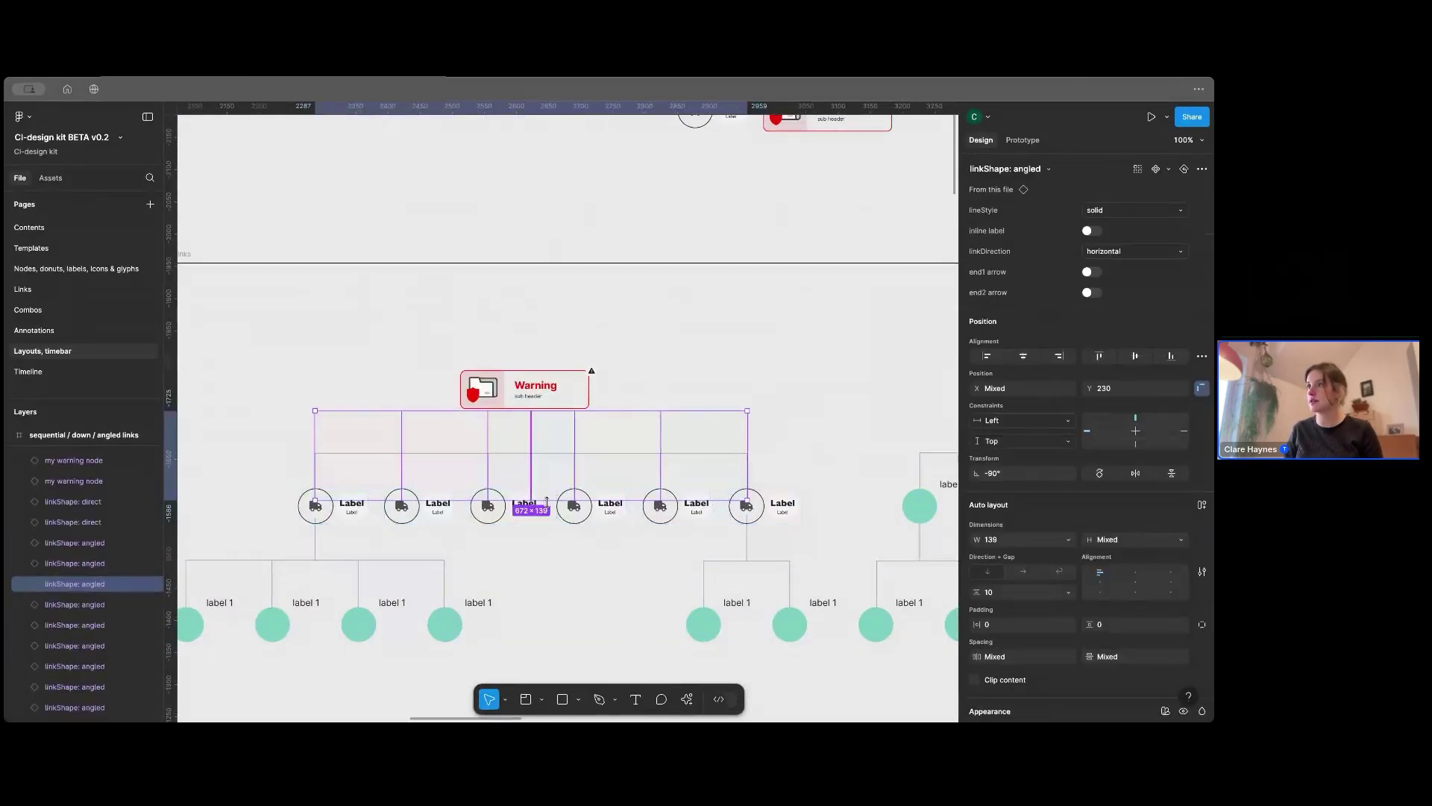
pyautogui.moveTo(548, 486); pyautogui.dragTo(548, 487)
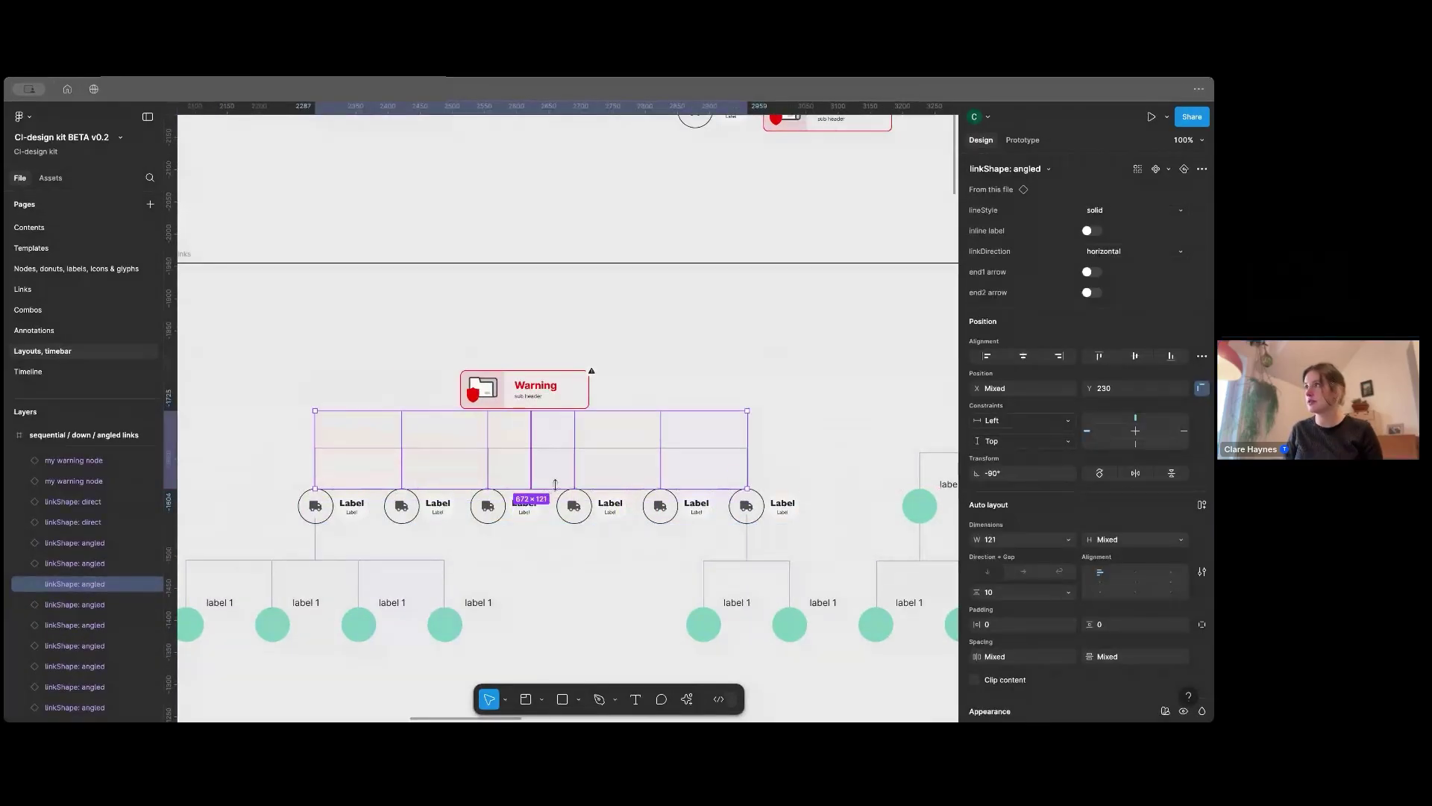
pyautogui.click(1168, 209)
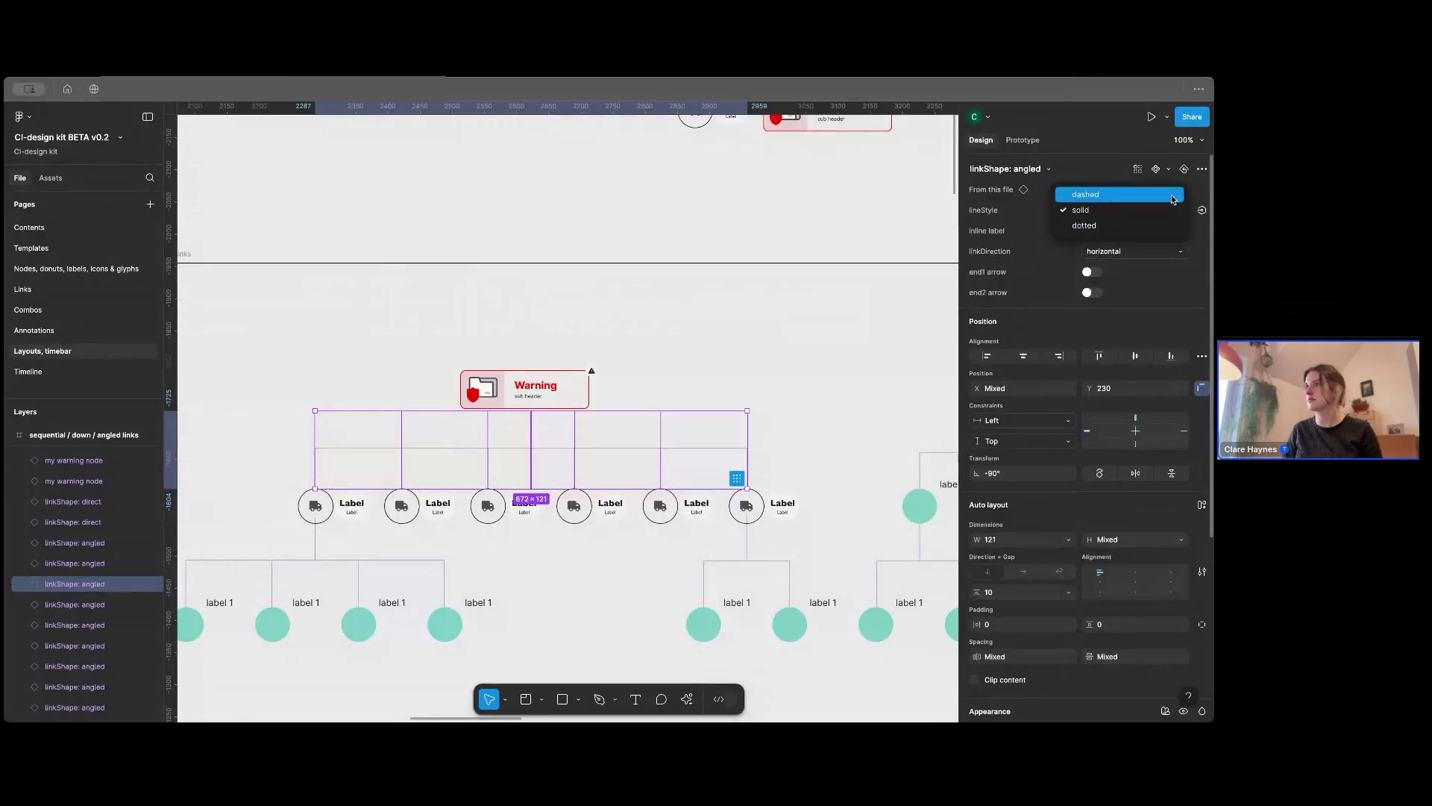
pyautogui.click(1172, 197)
pyautogui.click(798, 425)
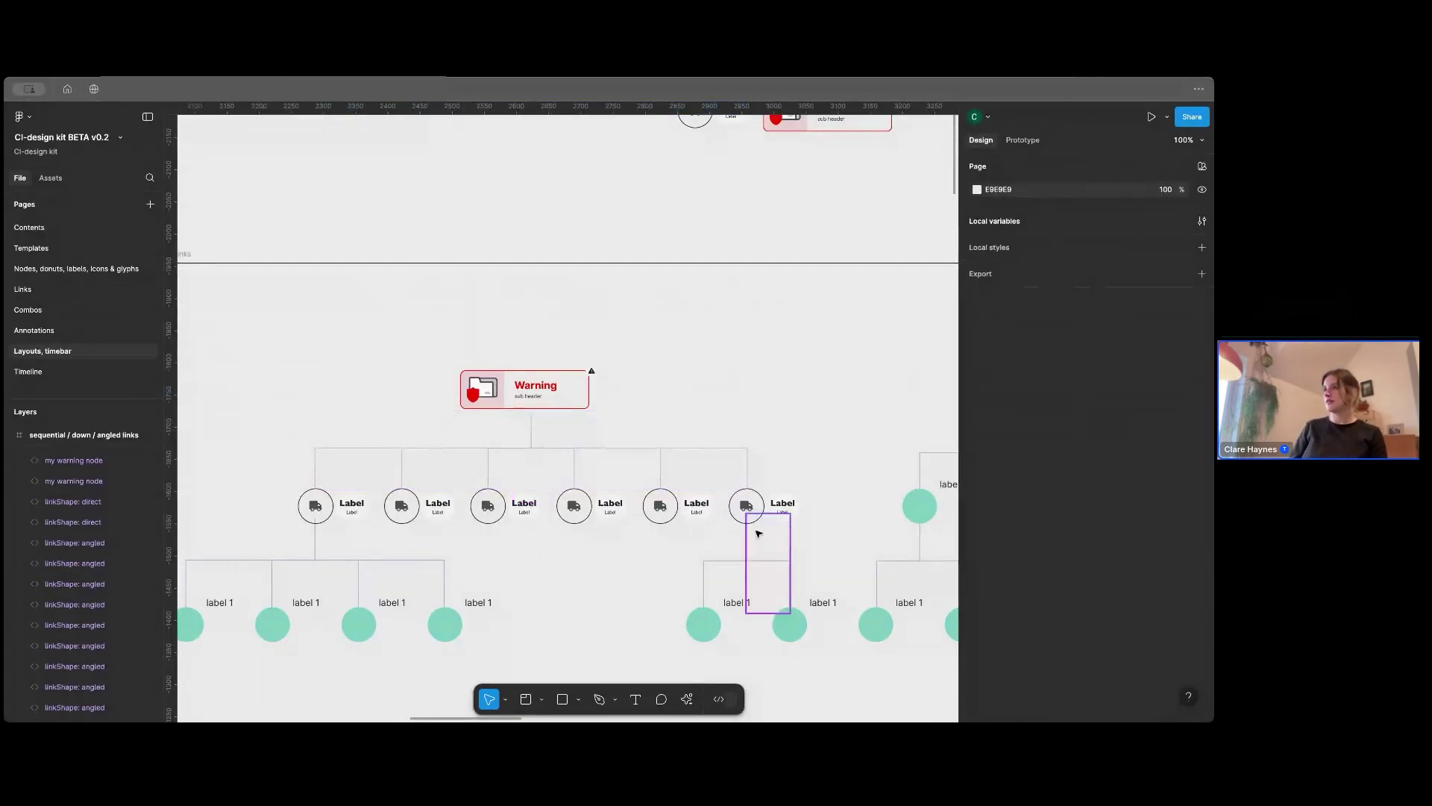
pyautogui.press('-')
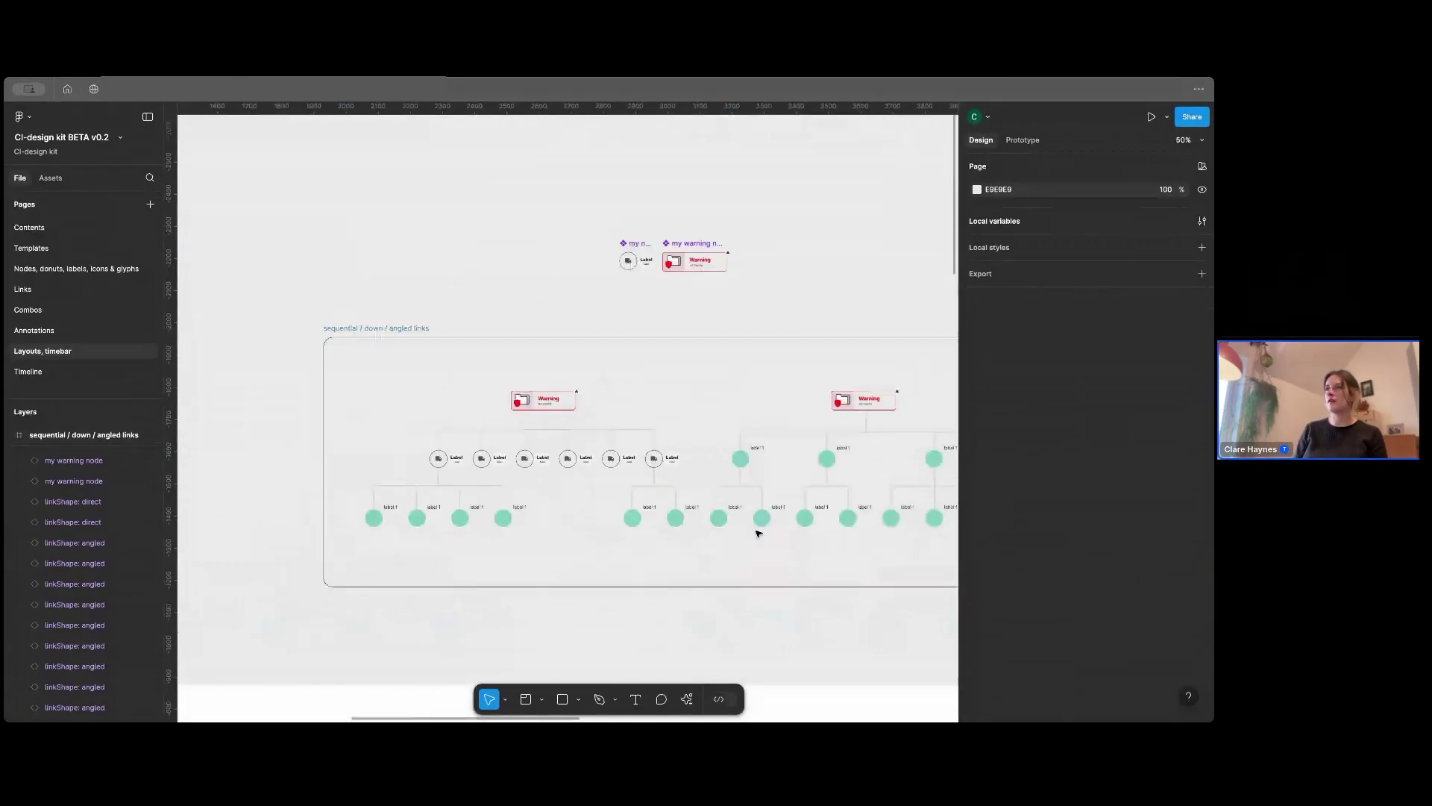
pyautogui.click(521, 458)
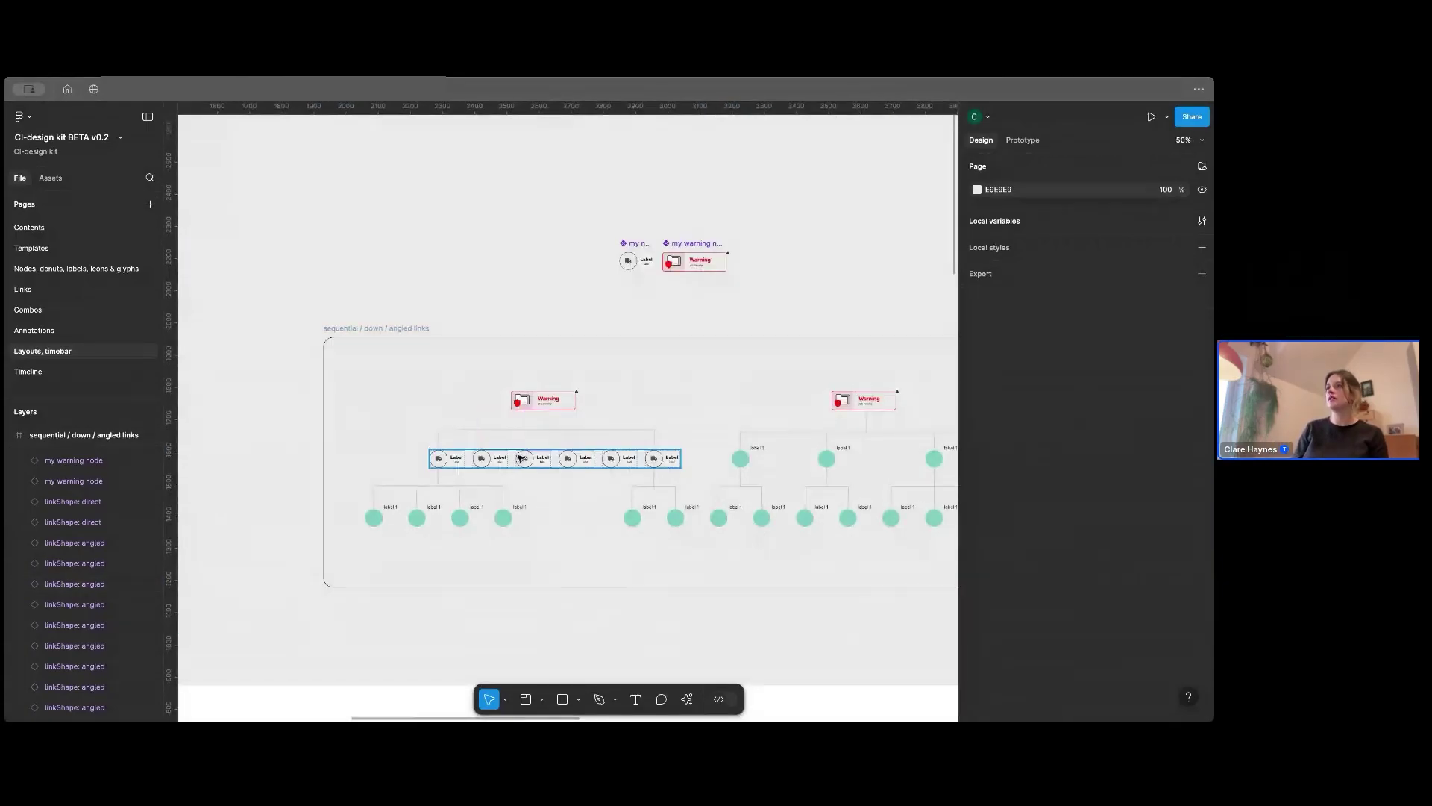
pyautogui.click(703, 384)
pyautogui.press('+')
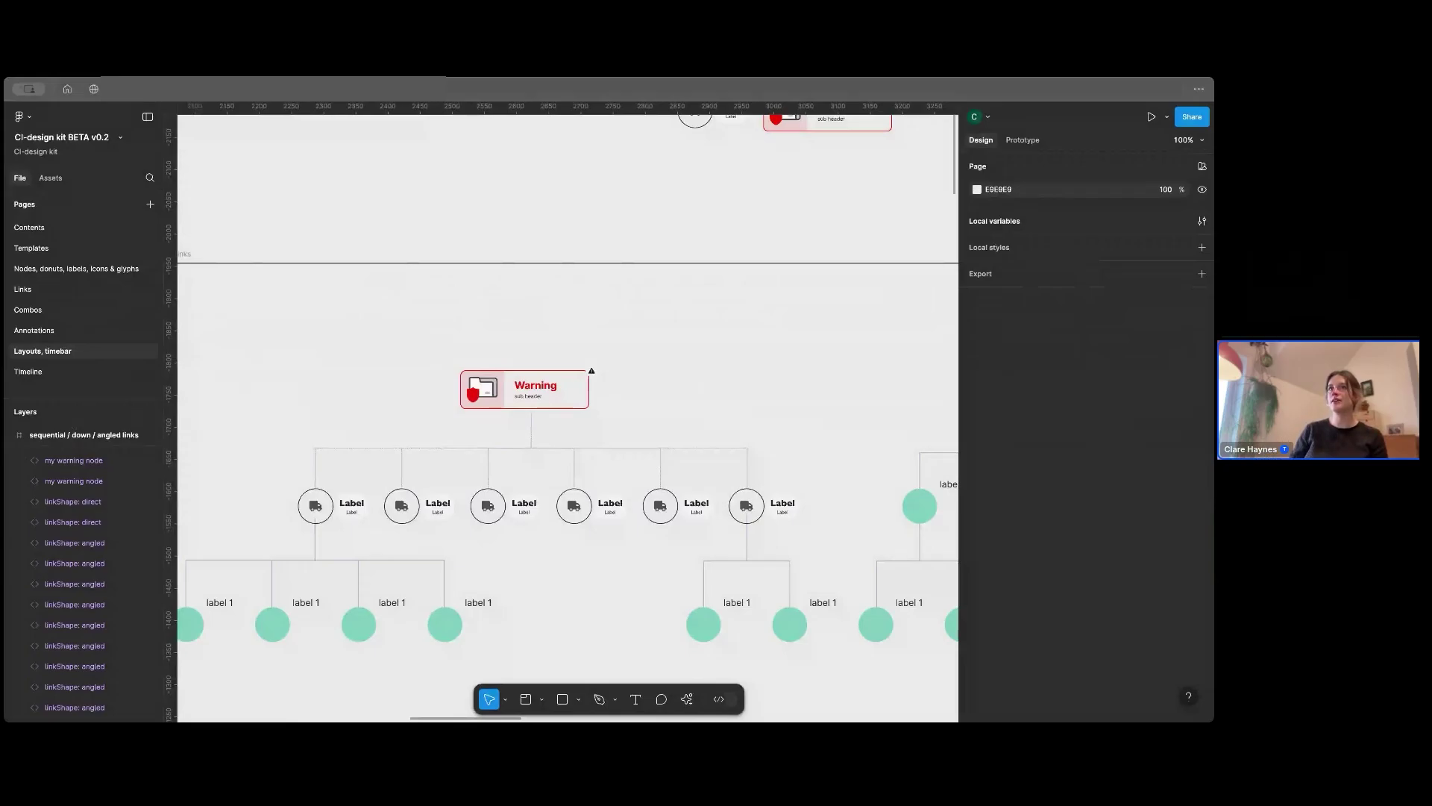
# Step: Open the Timeline page and frame the 'timeline scale - month & year' heatmap with its Group Title rows
pyautogui.click(48, 368)
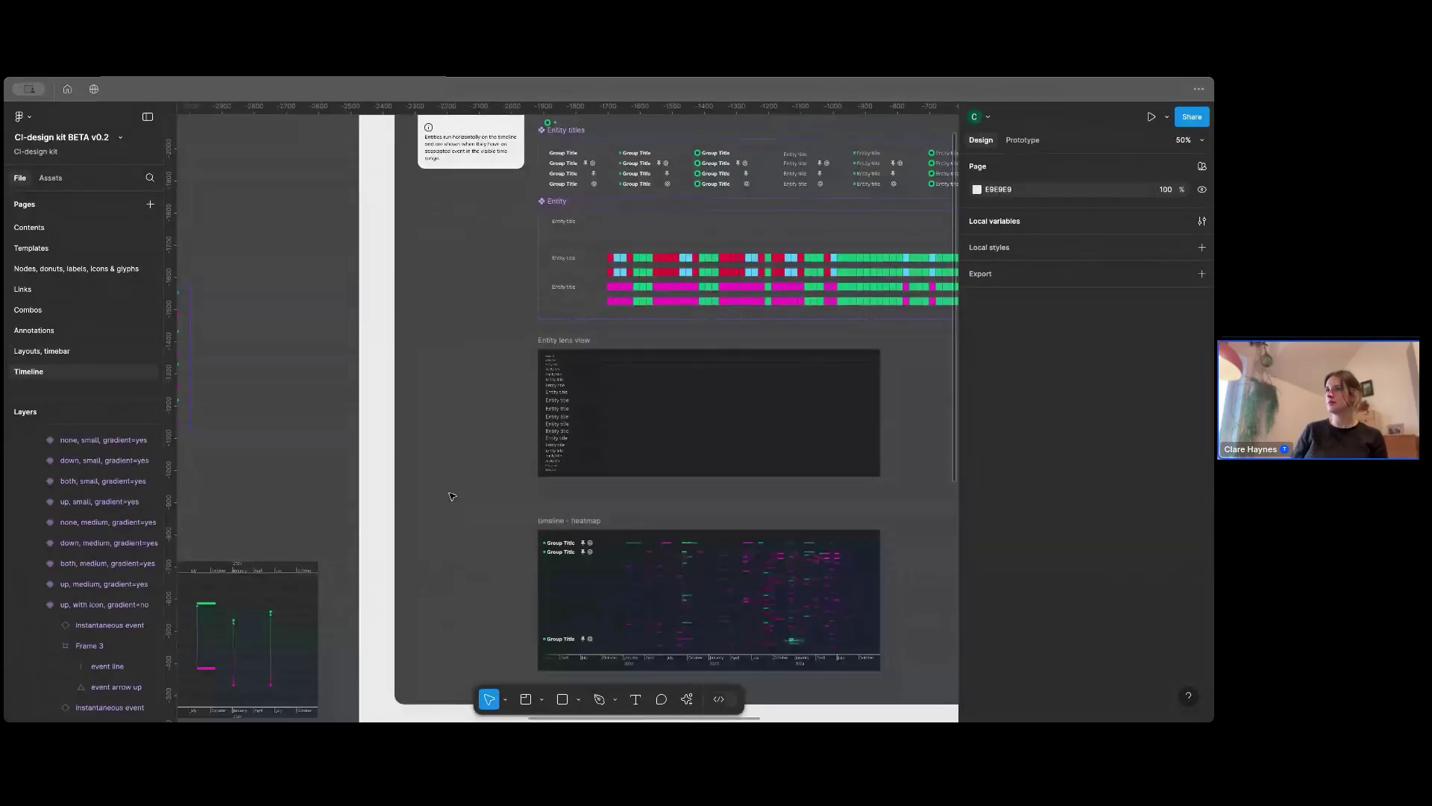
pyautogui.hscroll(-10, 452, 496)
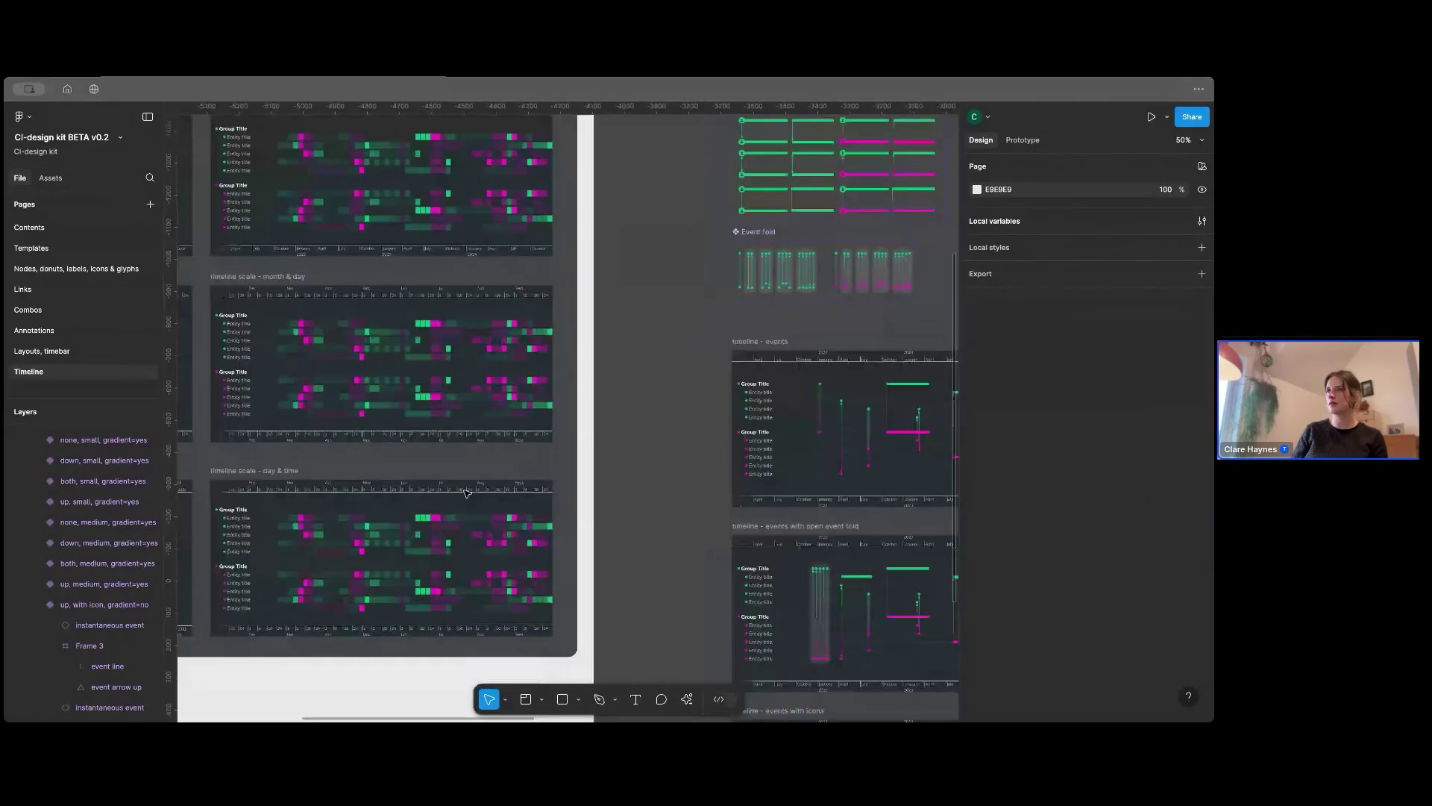
pyautogui.scroll(5, 466, 493)
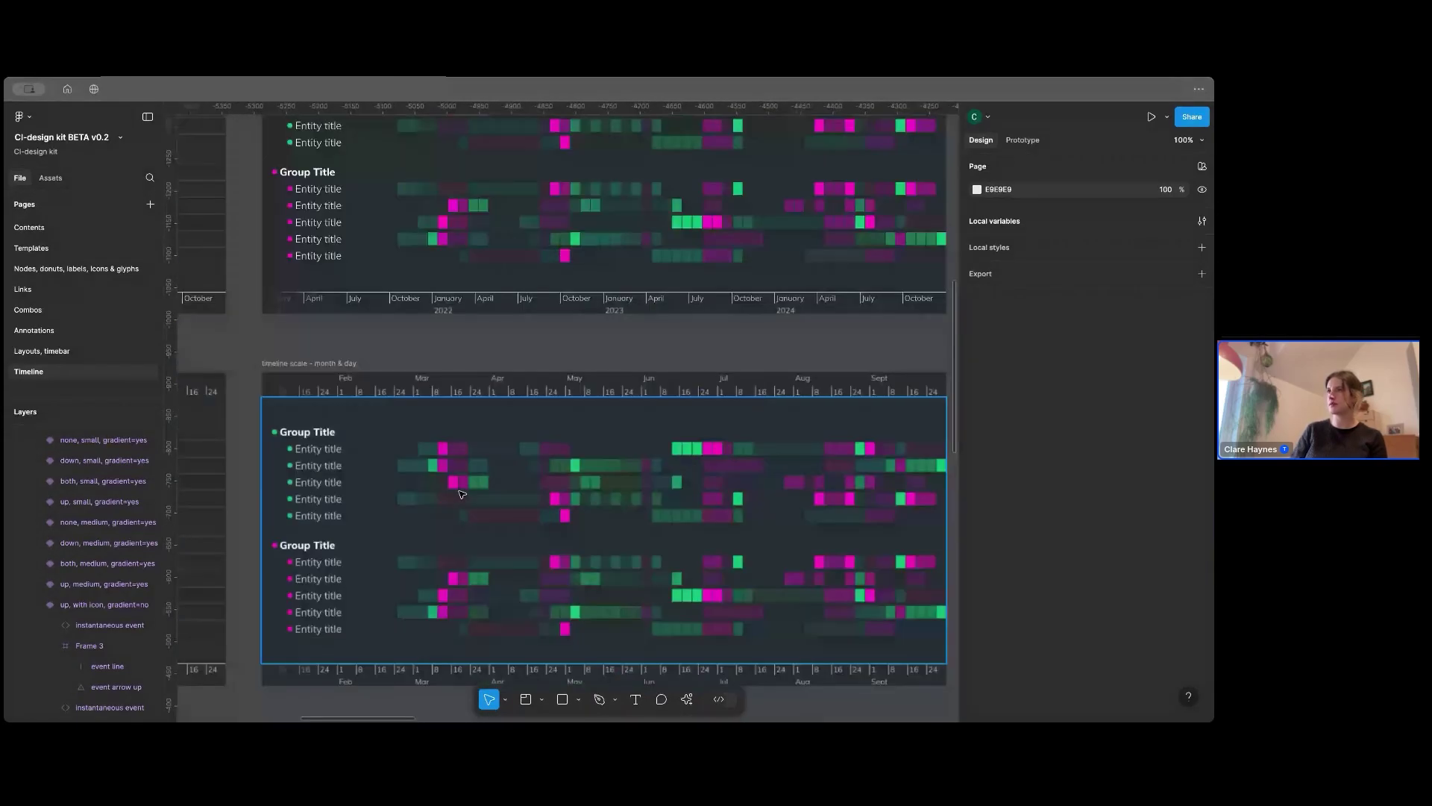
pyautogui.scroll(4, 461, 493)
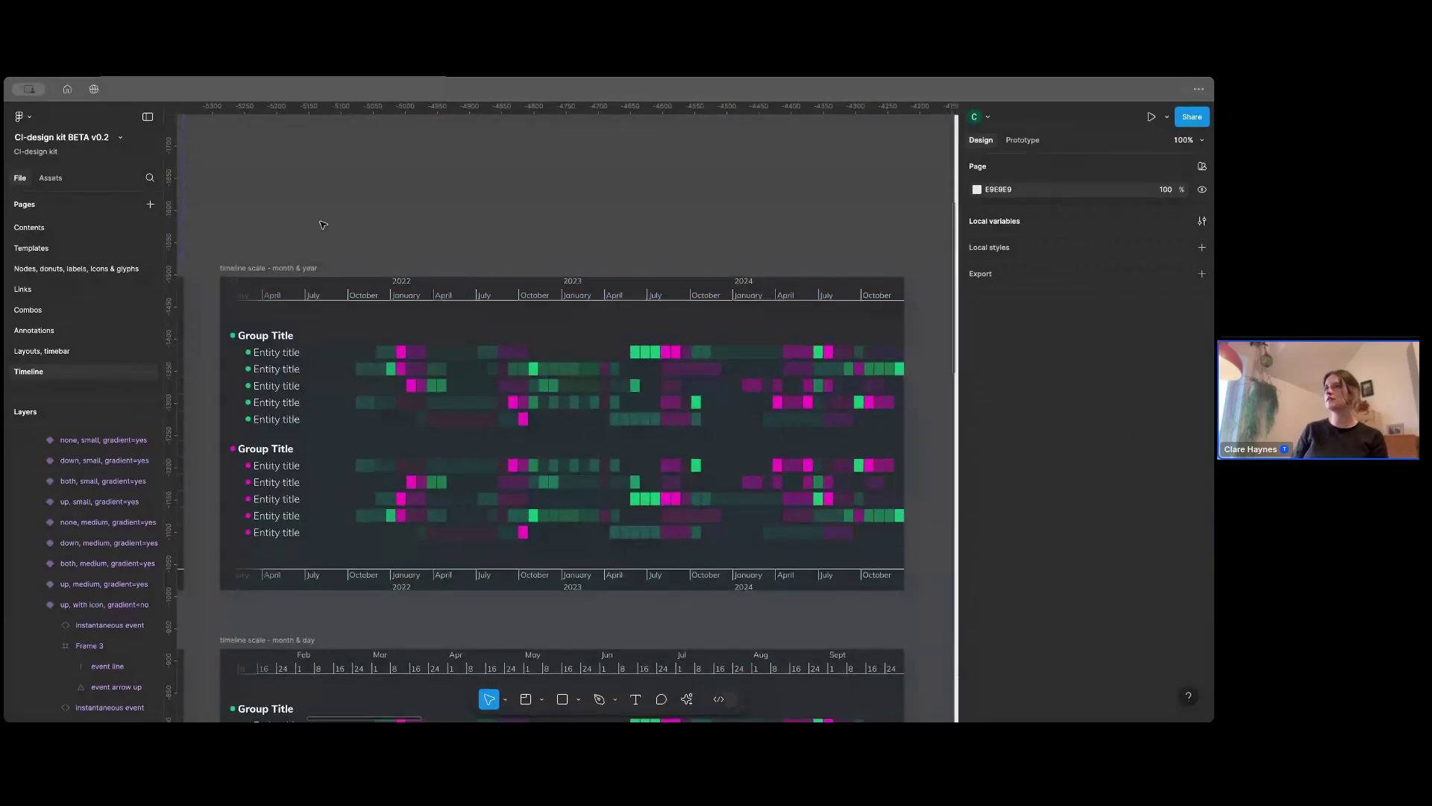
pyautogui.click(268, 267)
pyautogui.scroll(-5, 1119, 540)
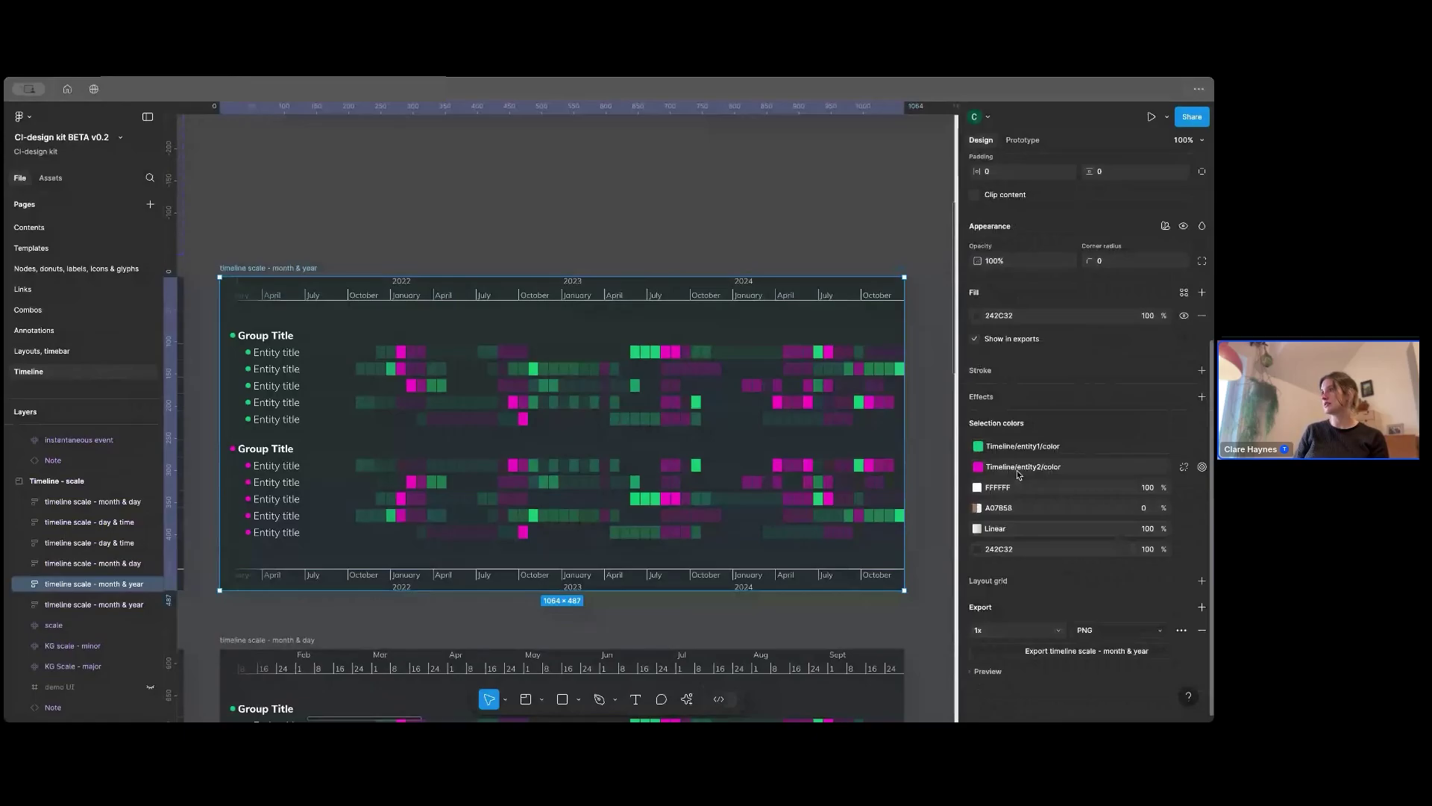
pyautogui.moveTo(1061, 449)
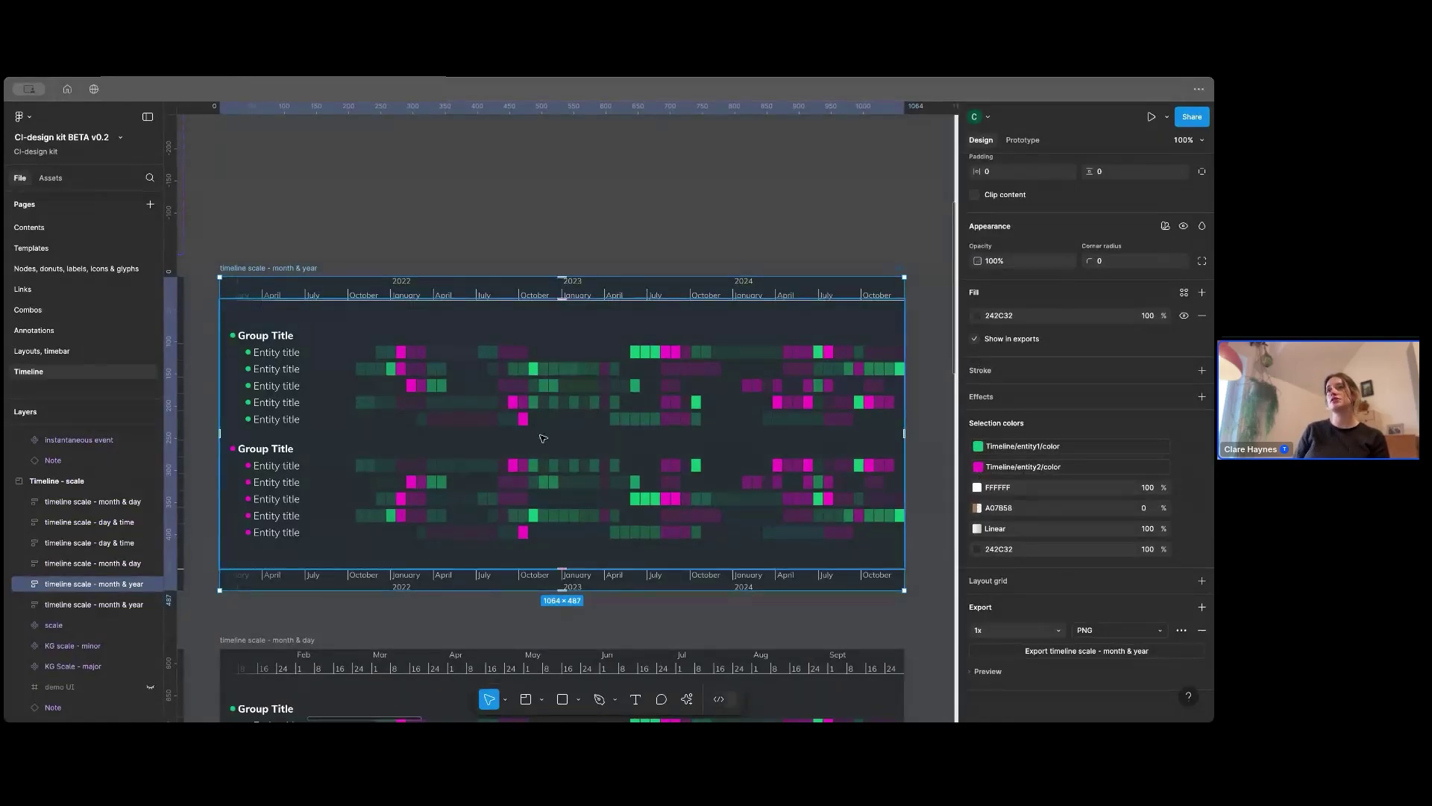
pyautogui.press('Escape')
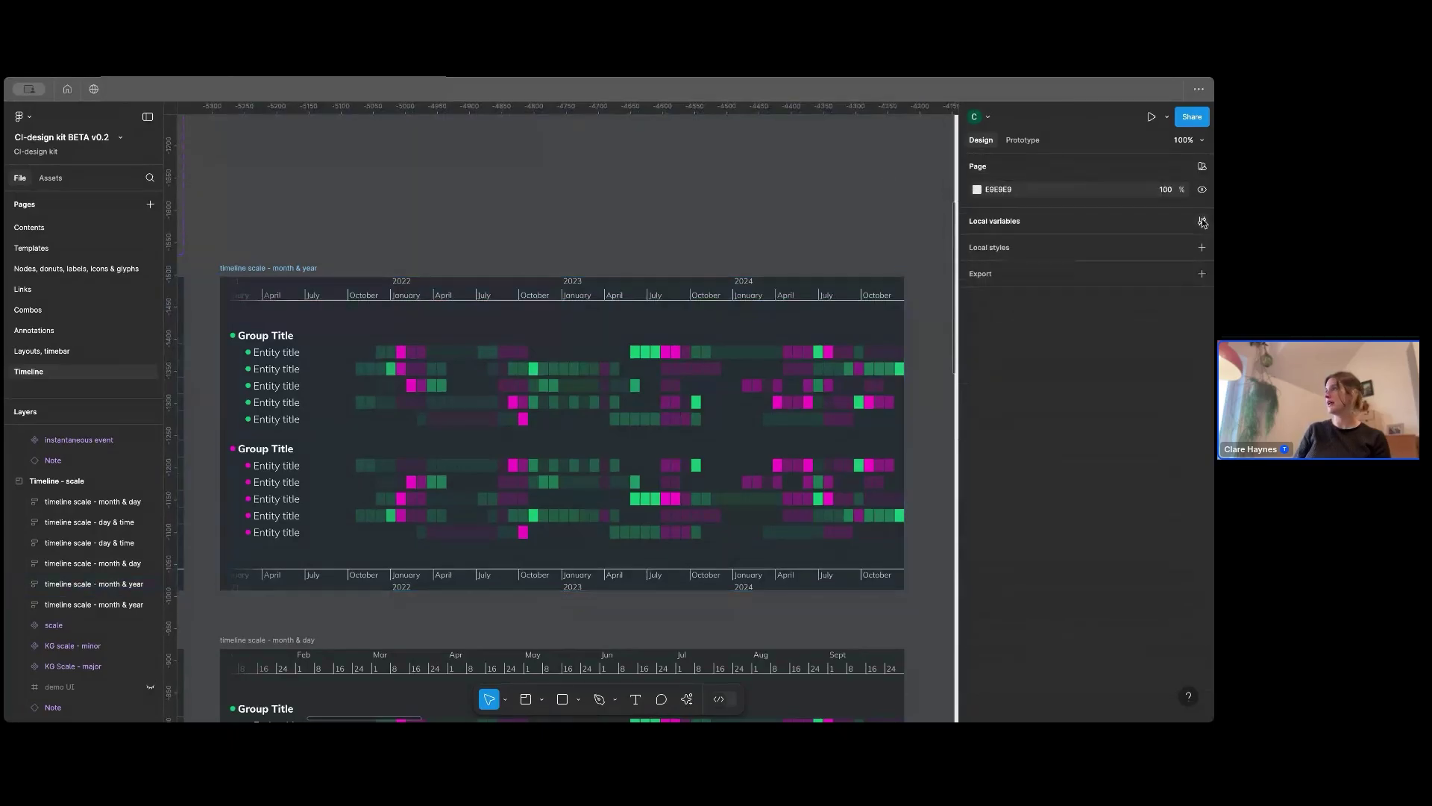
# Step: In local variables, set Timeline entity1's color to color/accent 1/300, turning the heatmap cells purple-pink
pyautogui.click(1202, 221)
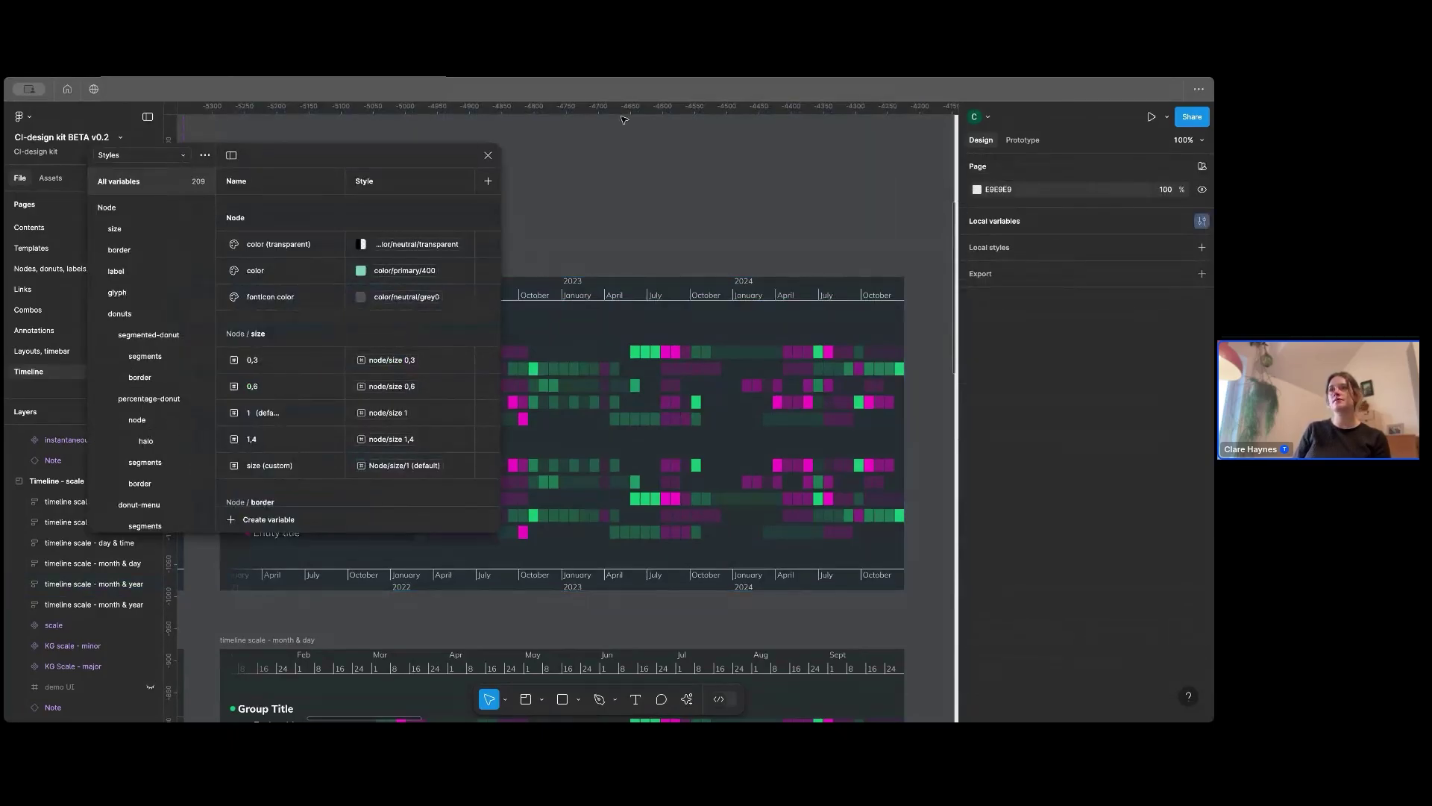
pyautogui.click(104, 316)
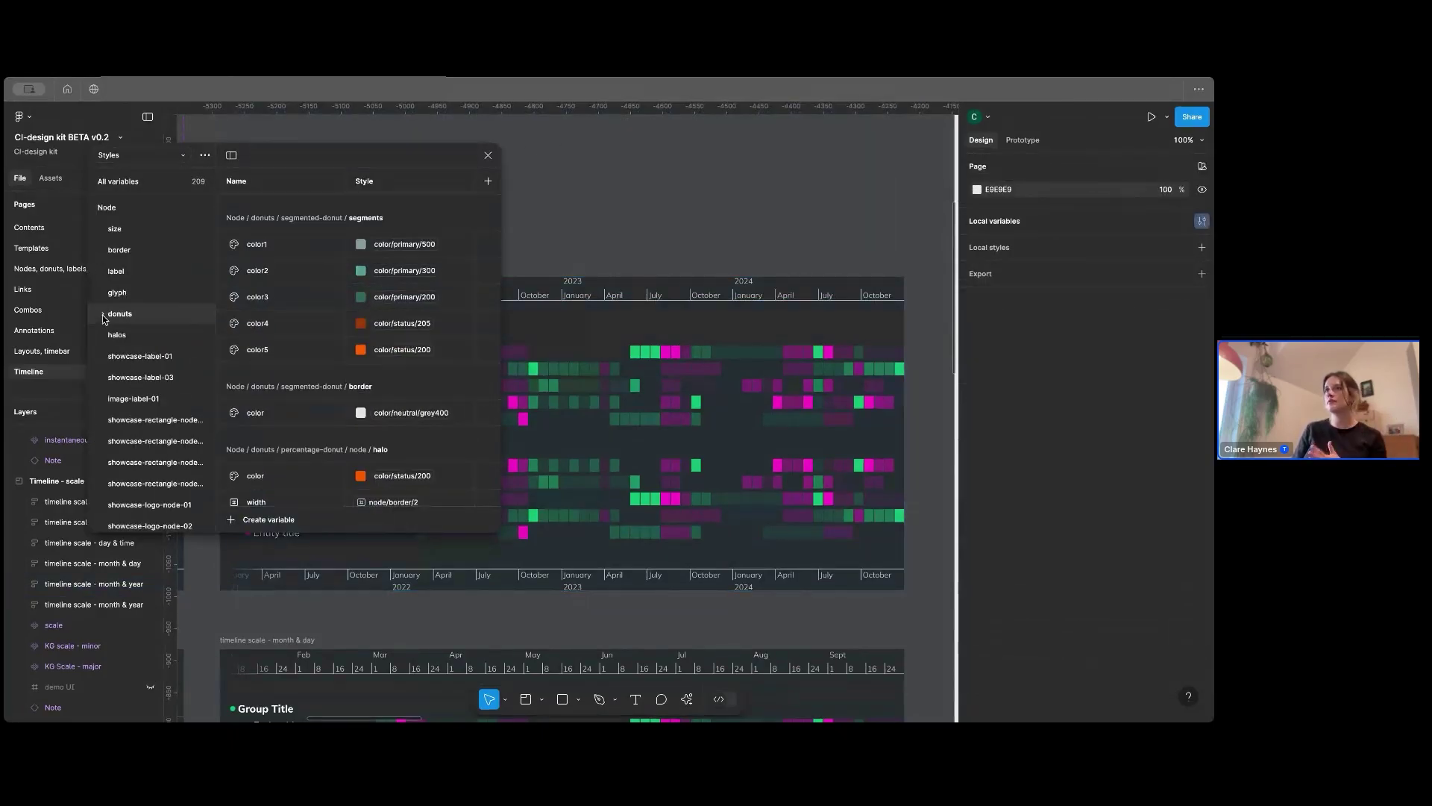
pyautogui.click(97, 208)
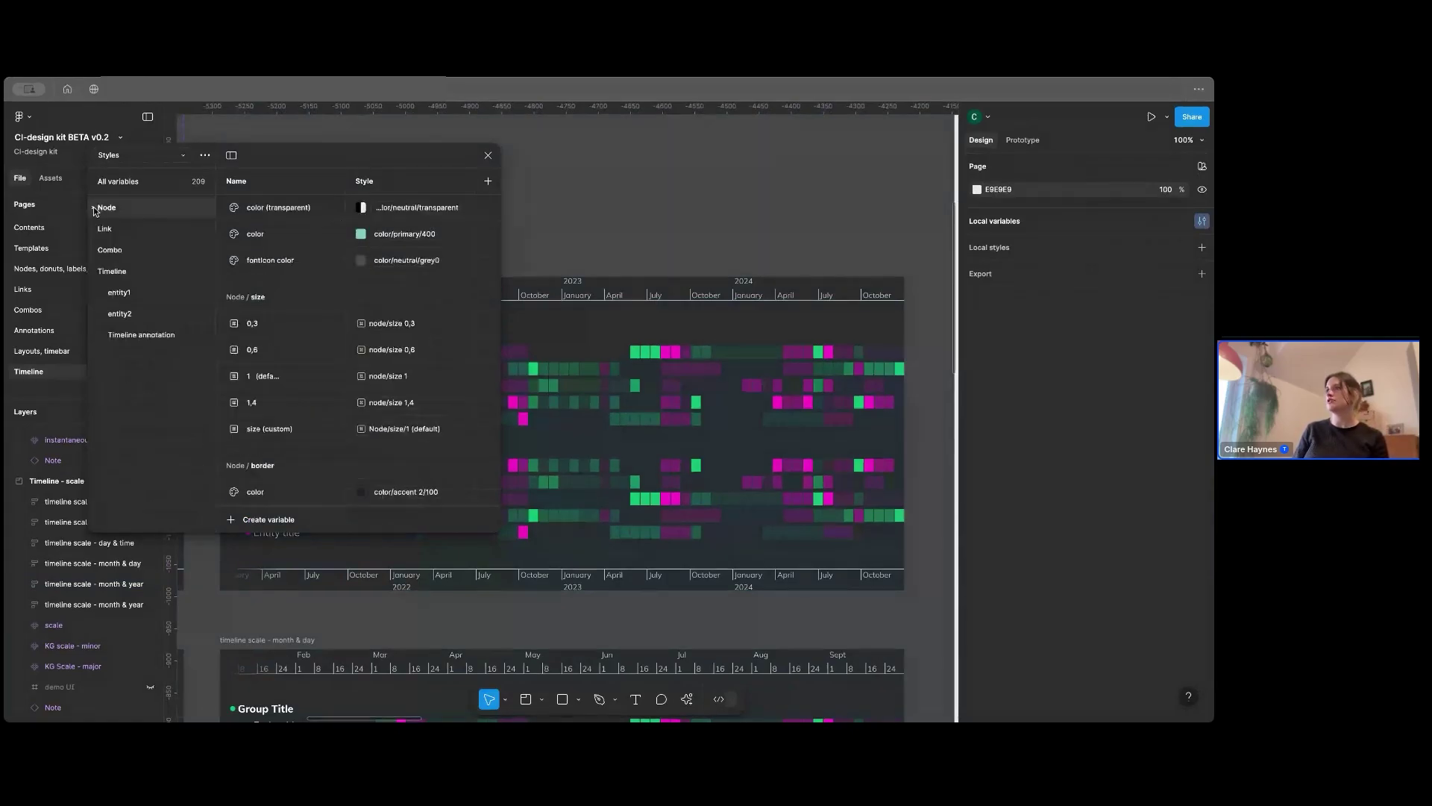
pyautogui.click(120, 329)
pyautogui.click(151, 292)
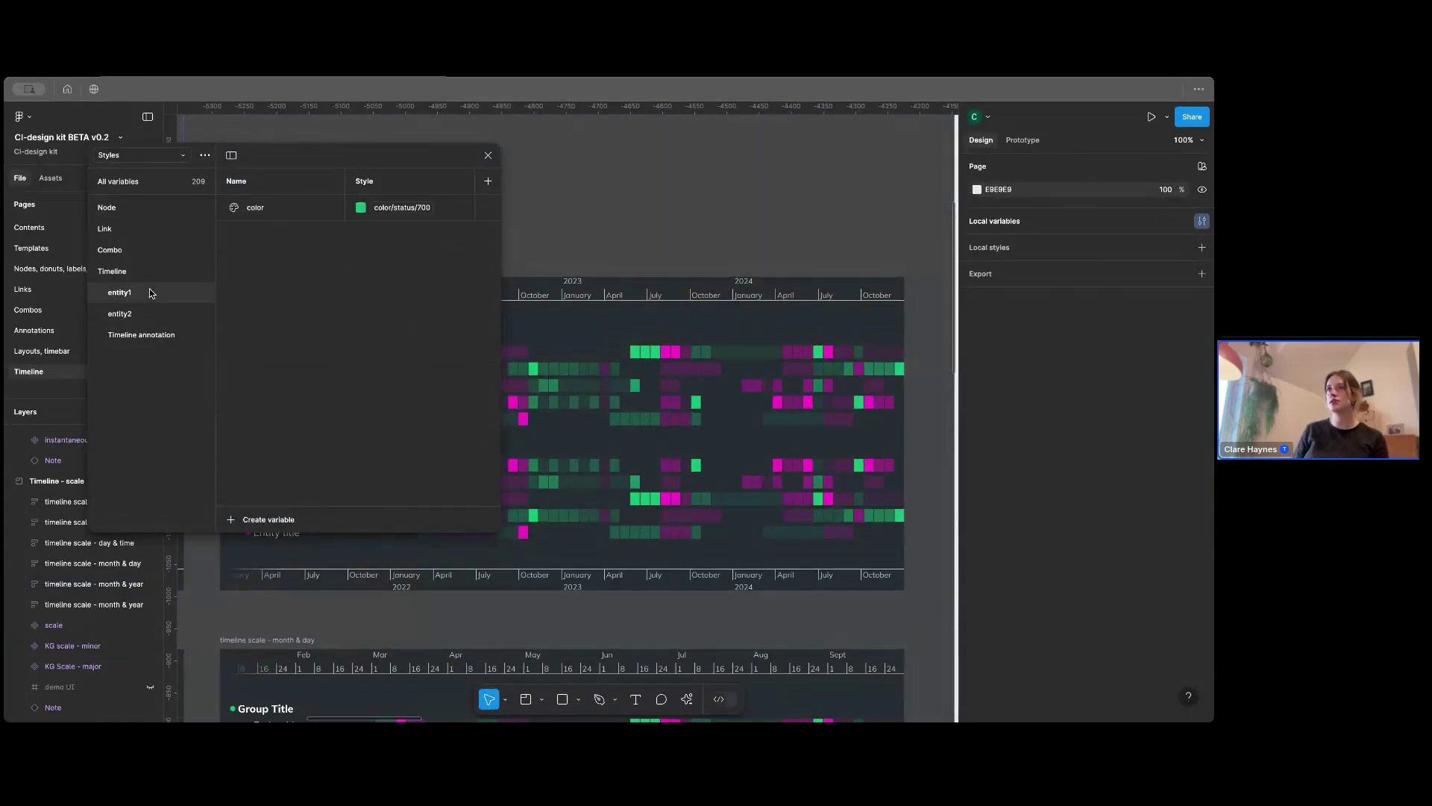
pyautogui.click(362, 213)
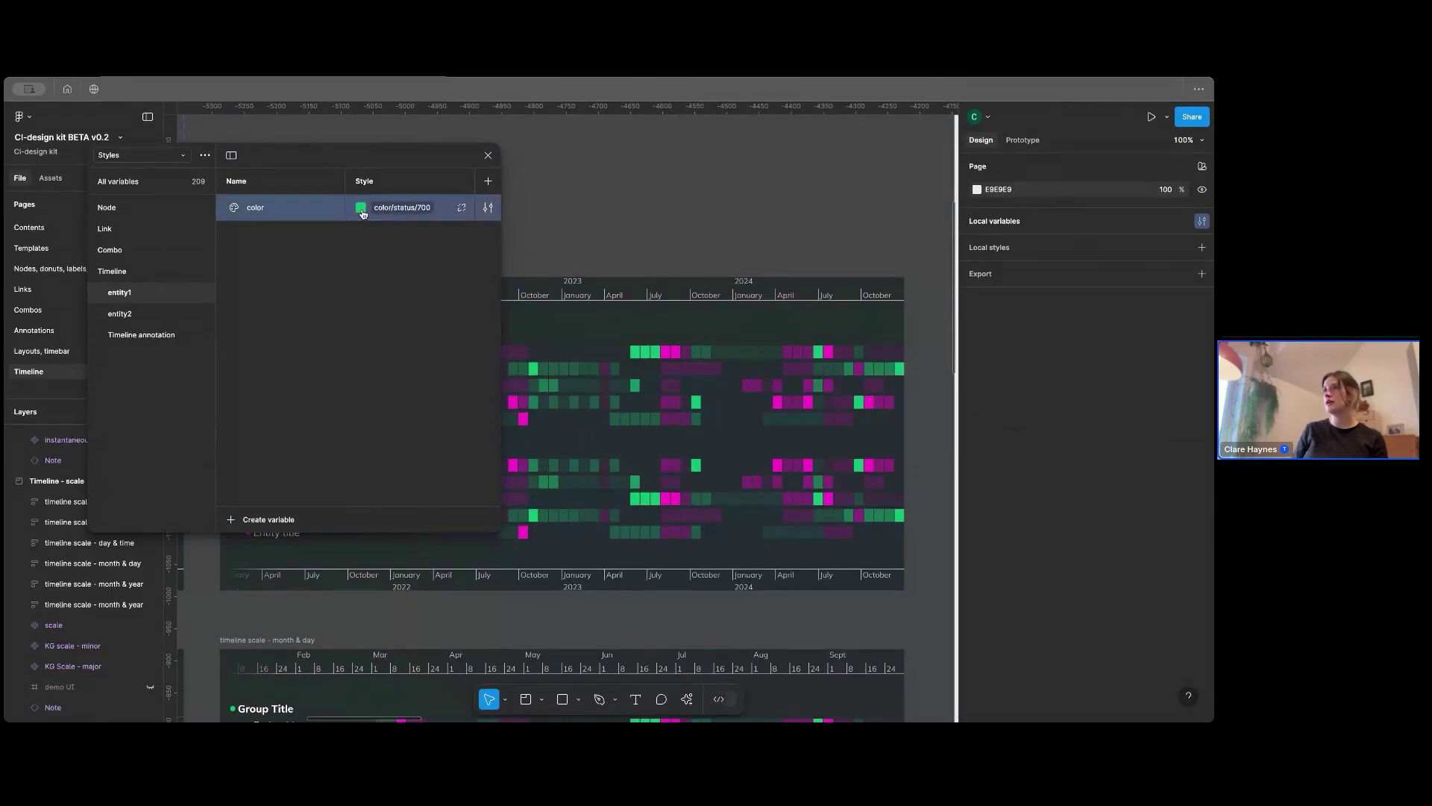
pyautogui.click(383, 208)
pyautogui.scroll(3, 428, 334)
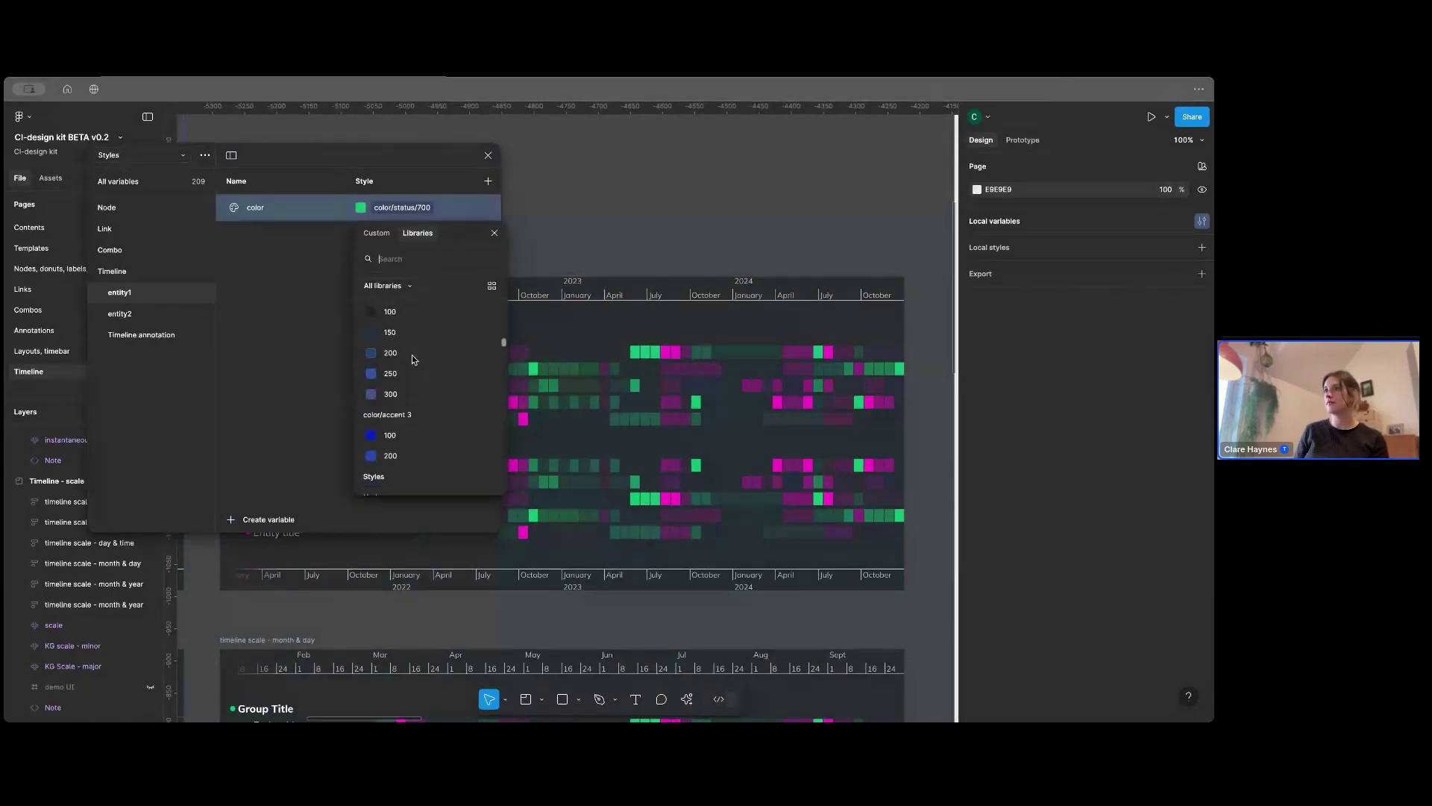
pyautogui.scroll(3, 412, 355)
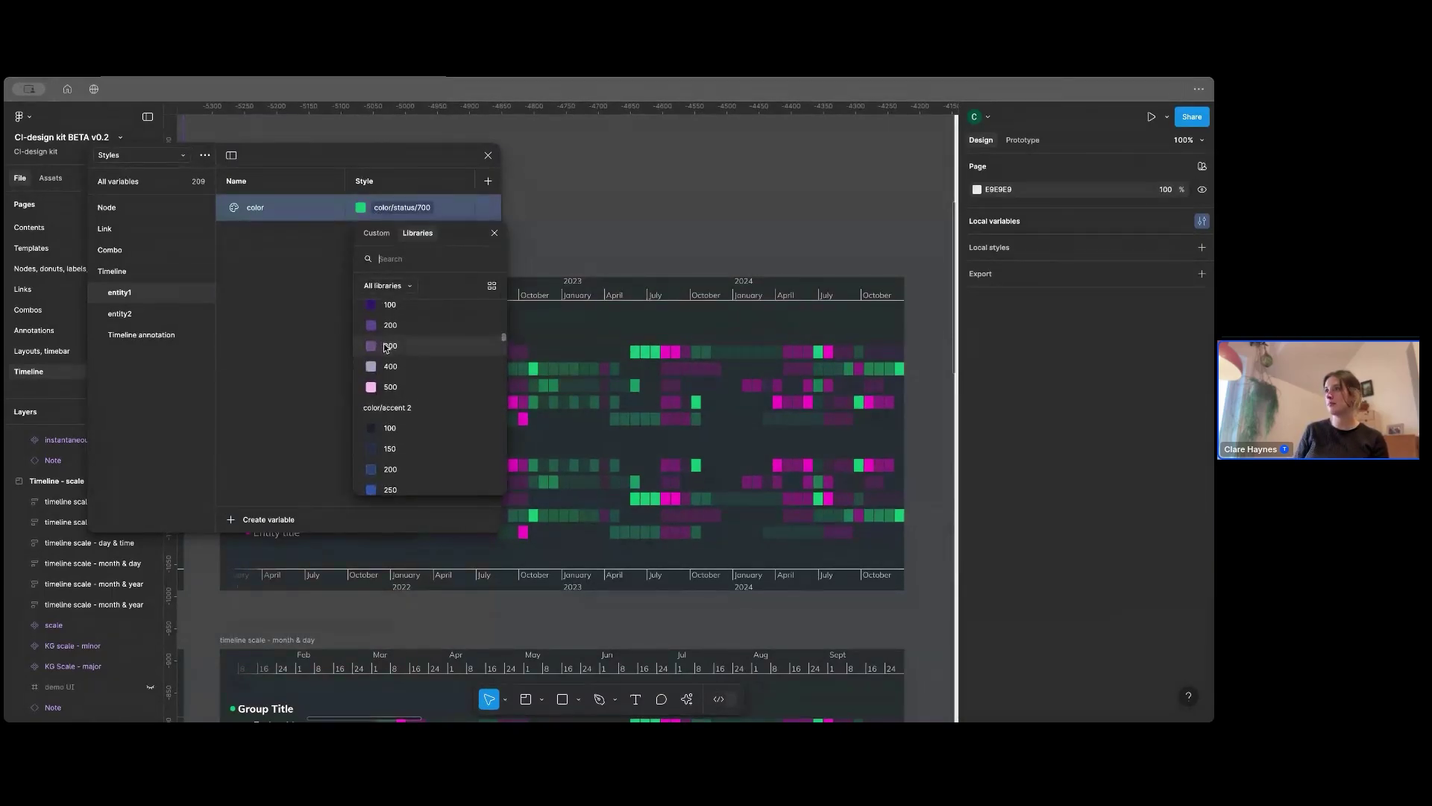
pyautogui.click(385, 348)
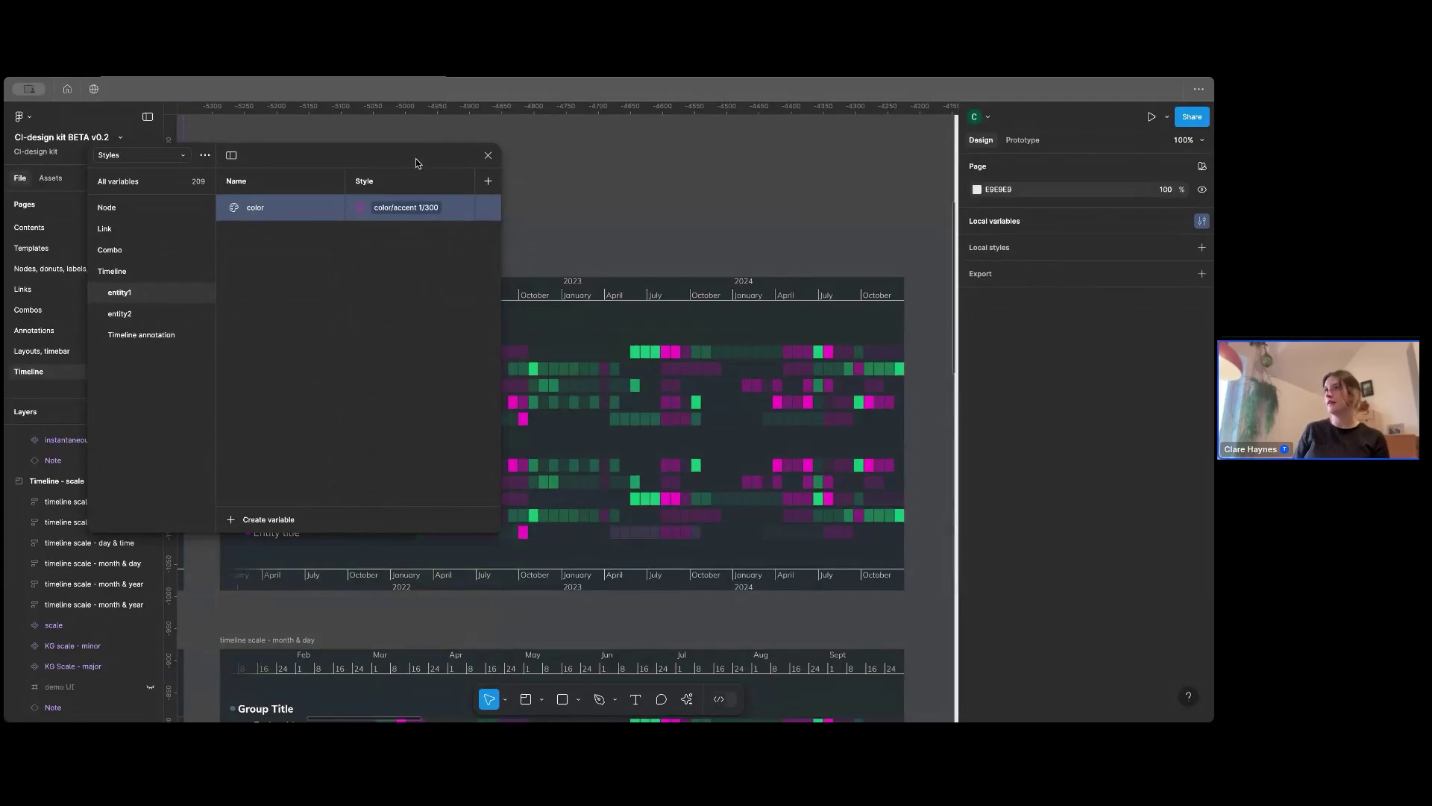
pyautogui.moveTo(415, 158); pyautogui.dragTo(374, 297)
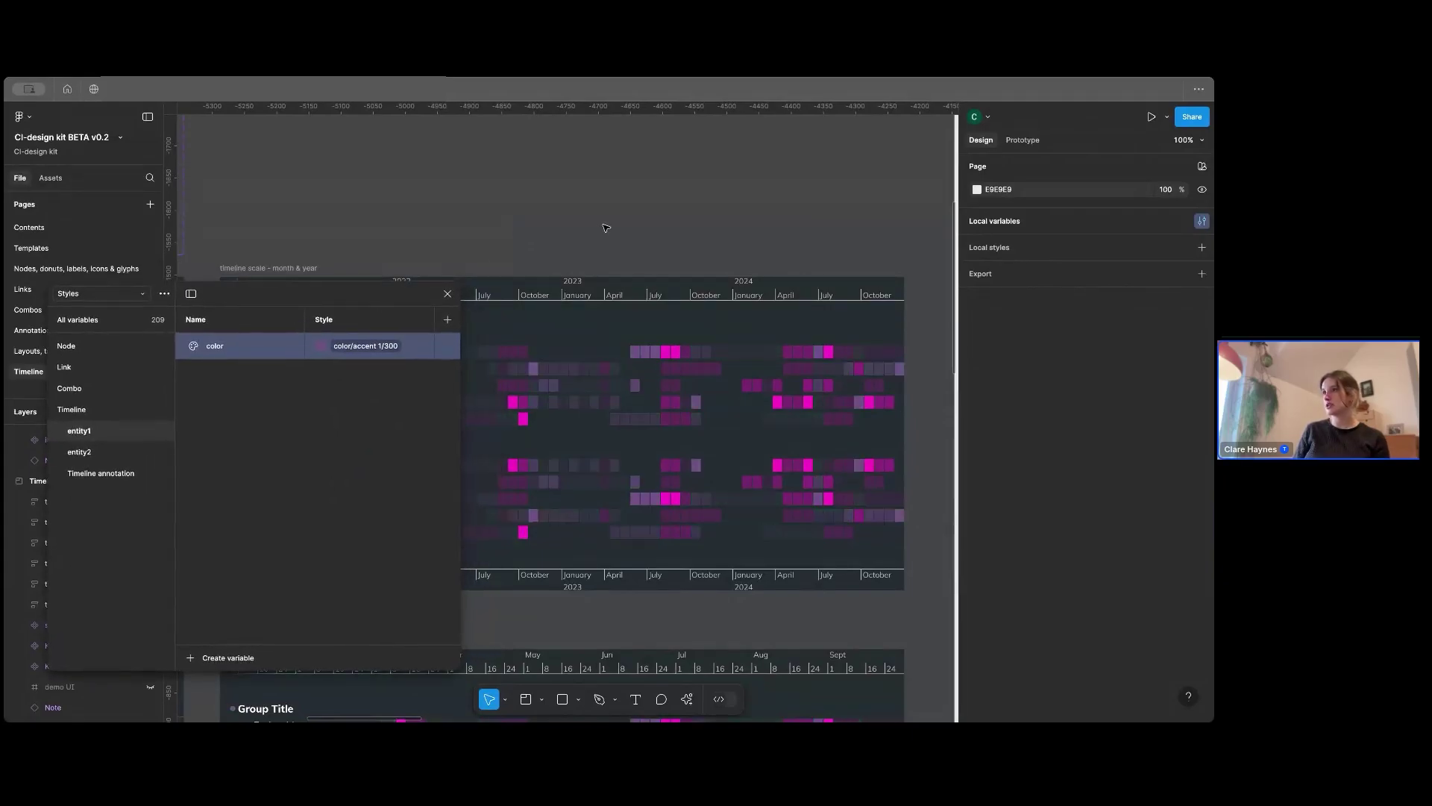
# Step: Close the variables window and select the Timeline - scale section
pyautogui.click(447, 294)
pyautogui.click(492, 250)
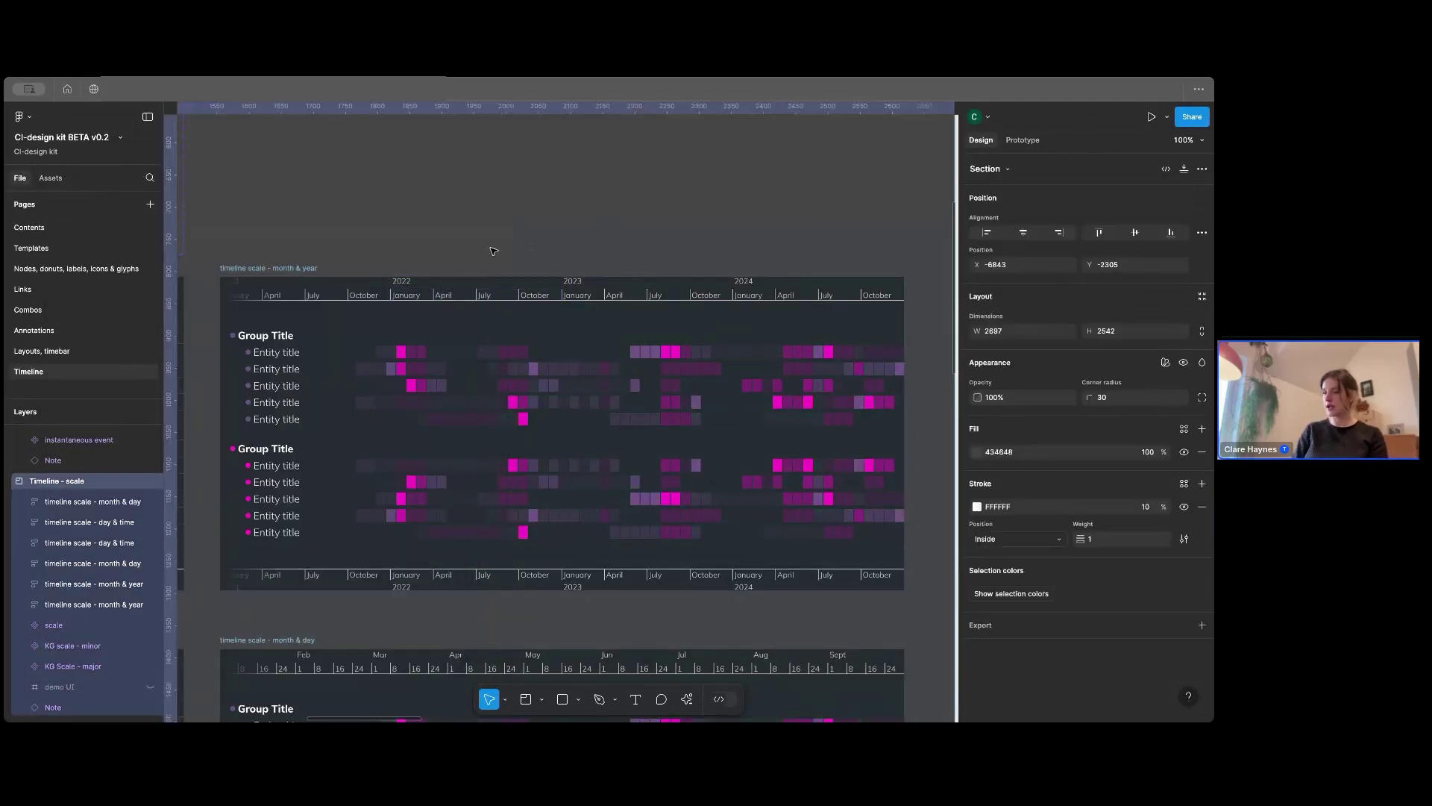
pyautogui.scroll(-8, 492, 250)
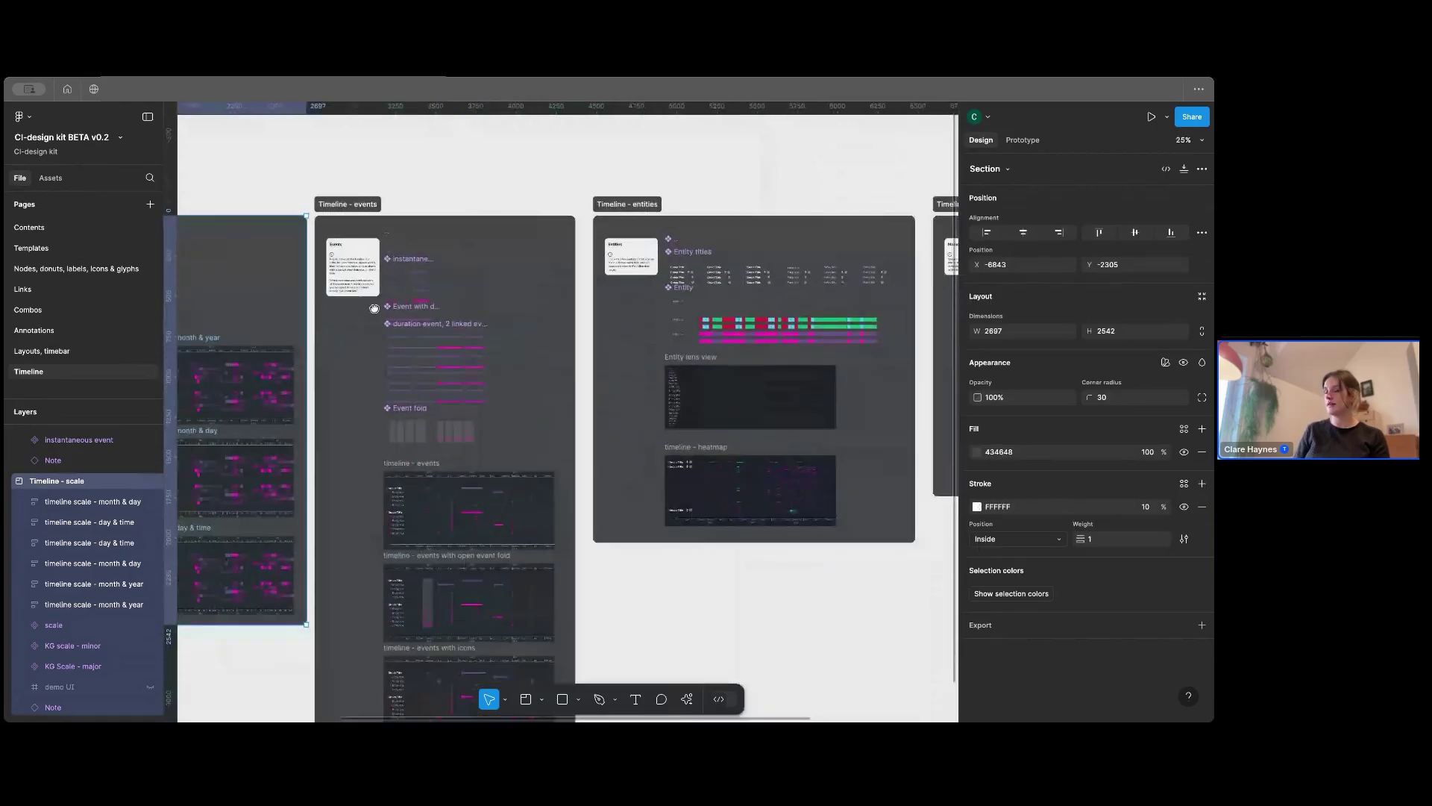
# Step: Pan across the Timeline - entities and Timeline - events sections to the example event timelines
pyautogui.moveTo(375, 308); pyautogui.dragTo(440, 310)
pyautogui.scroll(5, 506, 312)
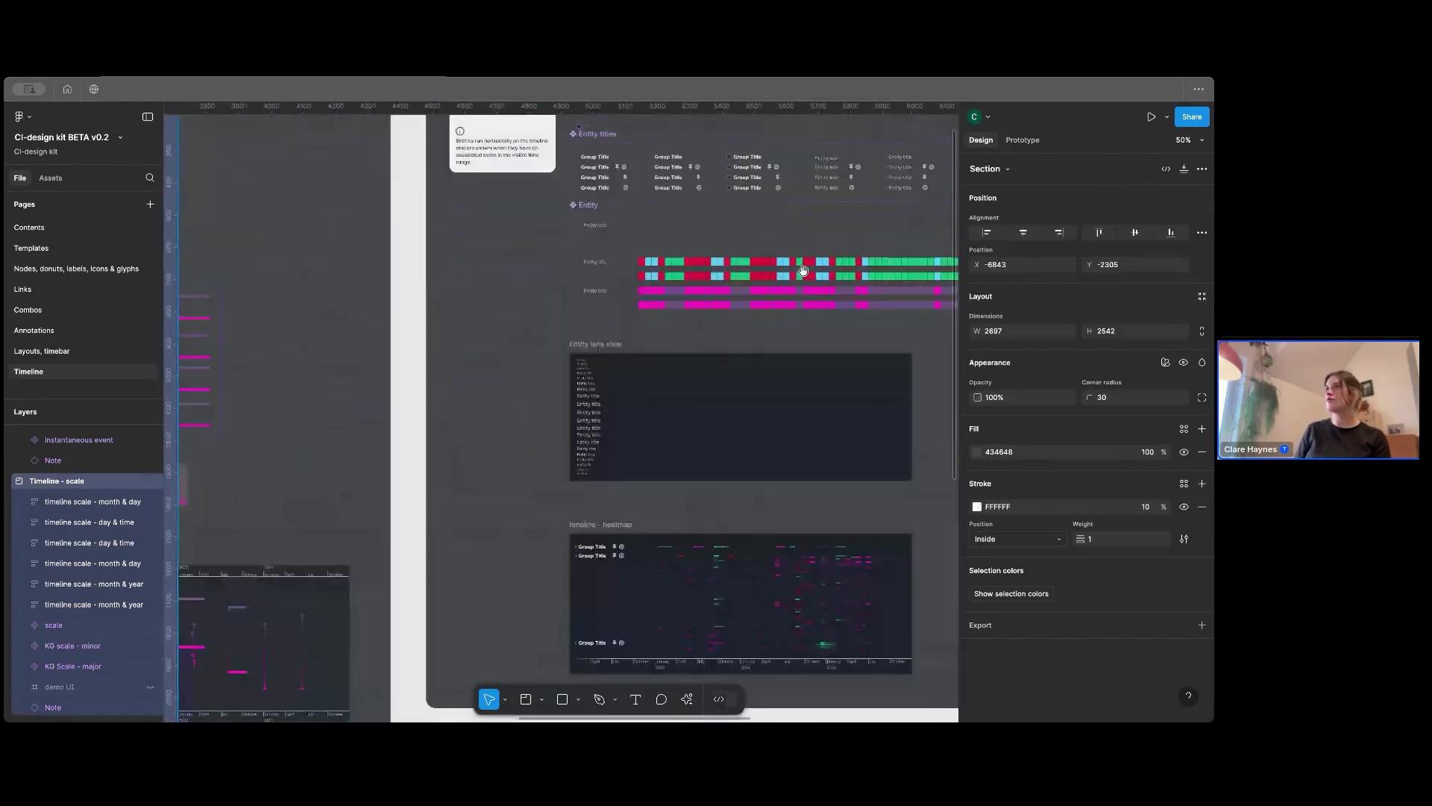
pyautogui.hscroll(2, 804, 270)
pyautogui.hscroll(-6, 625, 344)
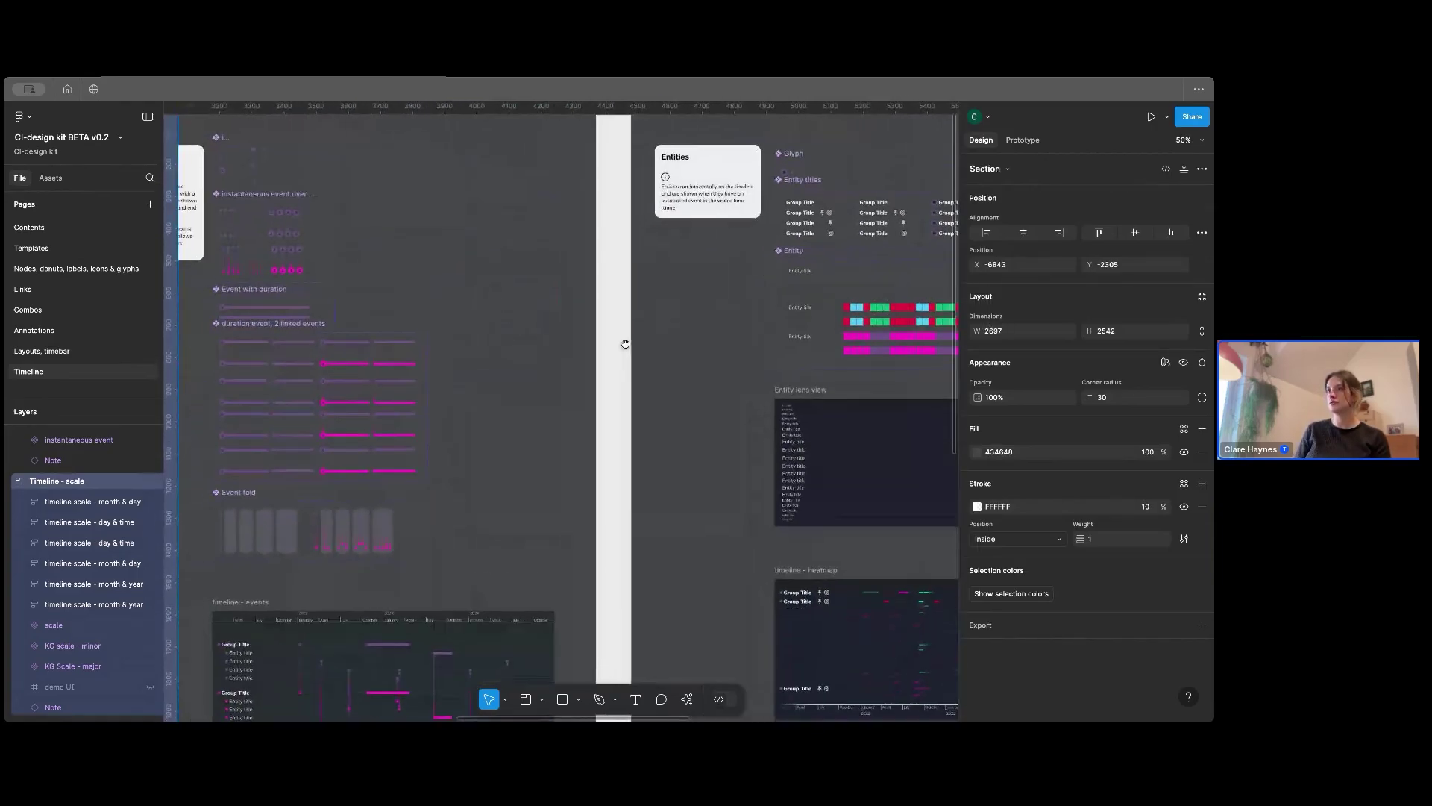
pyautogui.moveTo(625, 344); pyautogui.dragTo(748, 304)
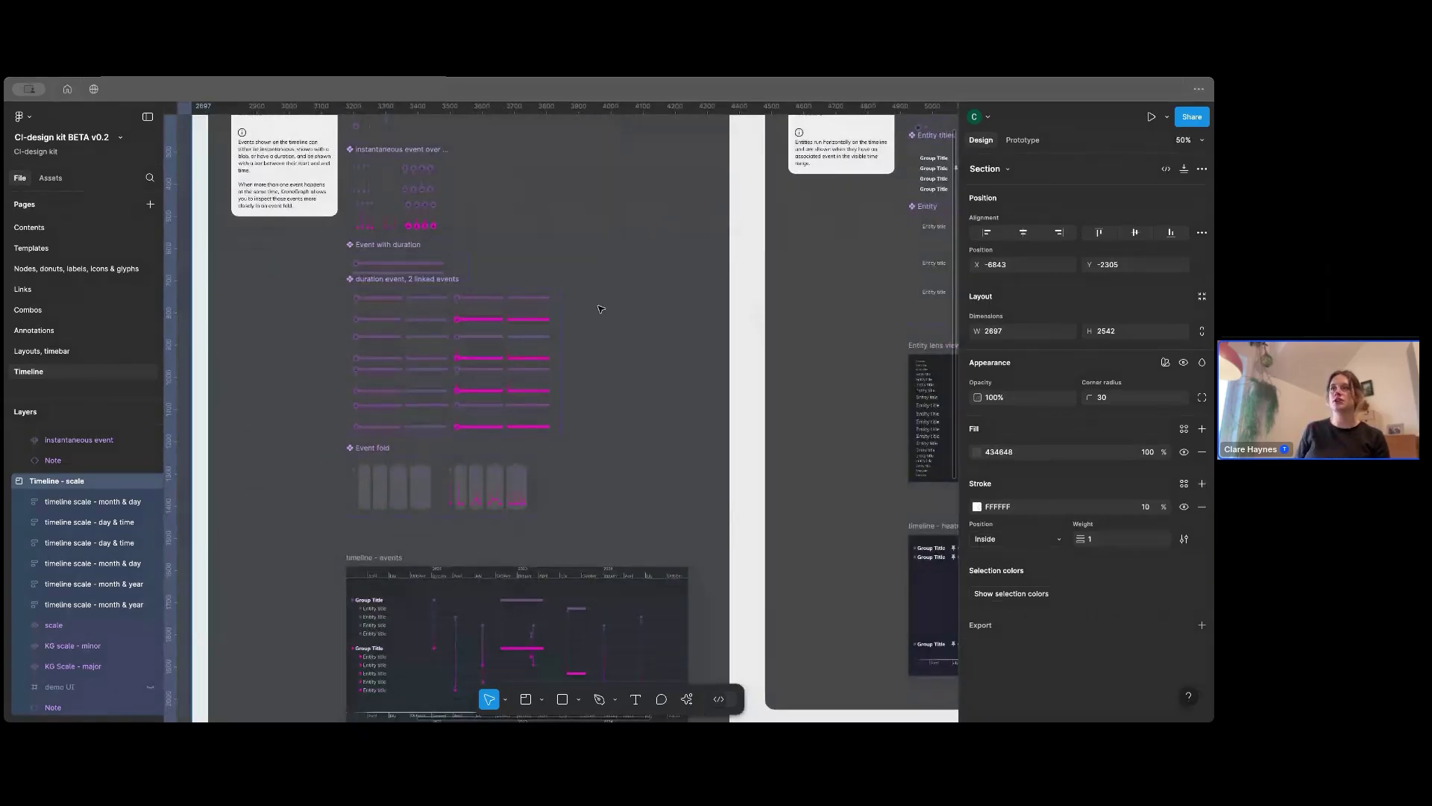
pyautogui.scroll(-4, 597, 308)
pyautogui.hscroll(-1, 597, 308)
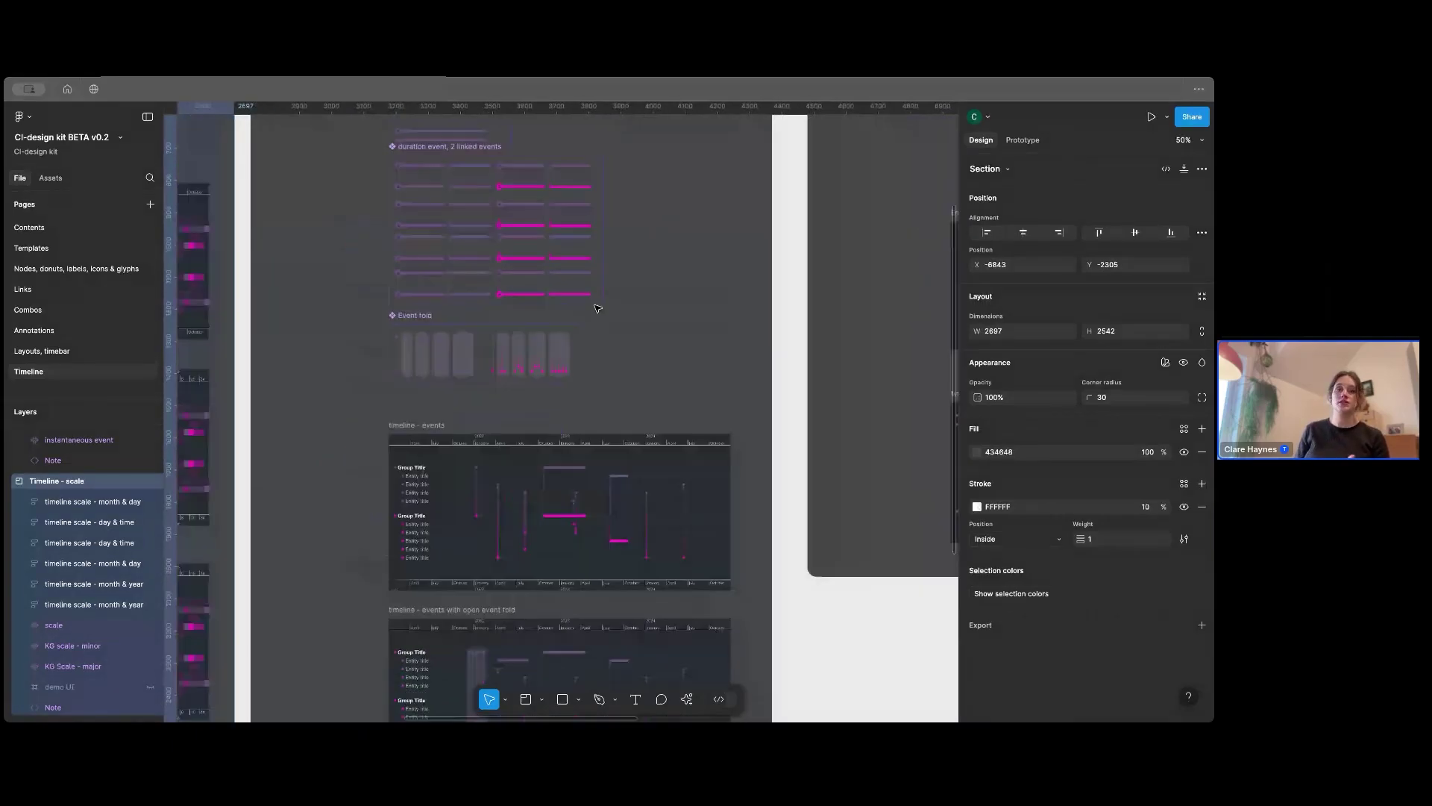
pyautogui.scroll(-1, 597, 308)
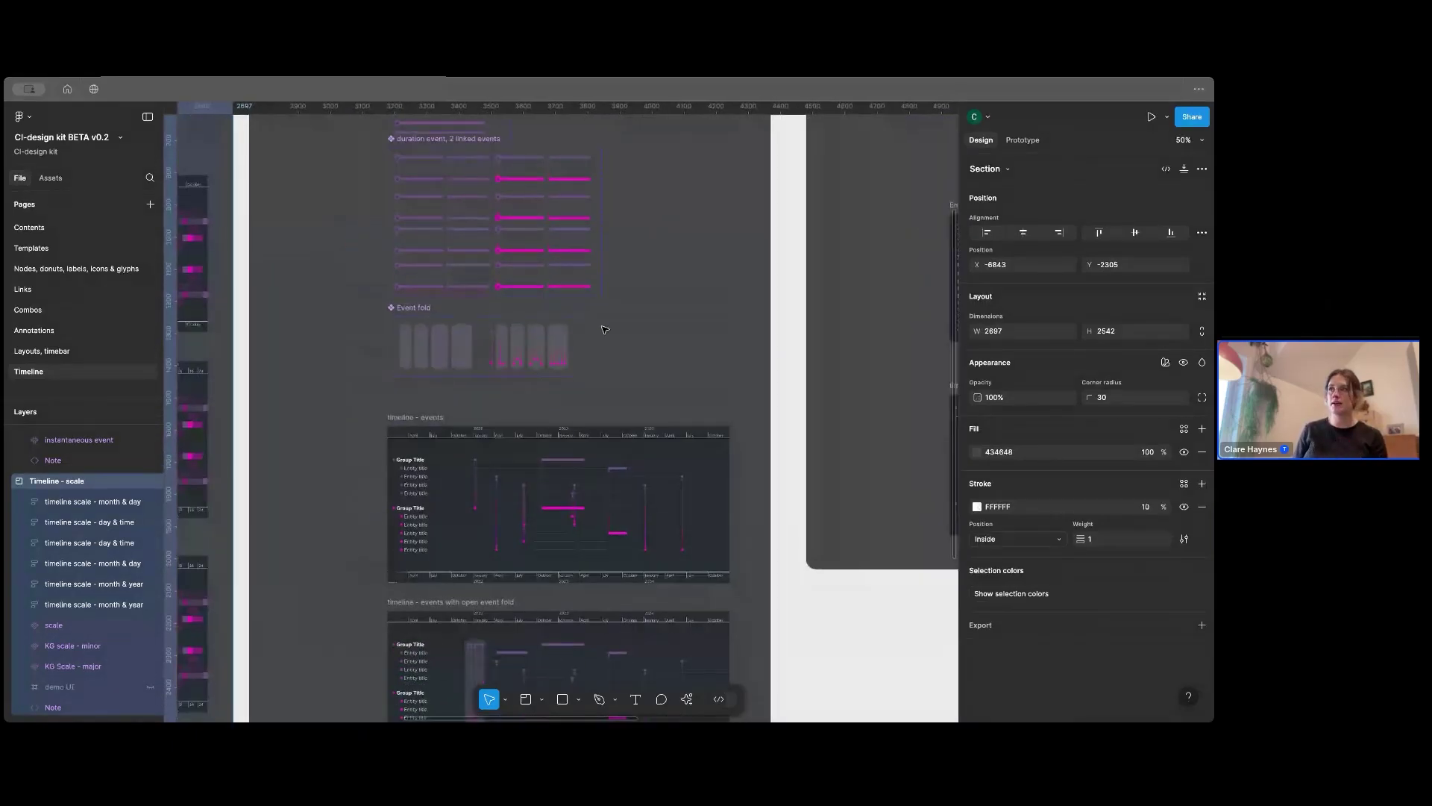
pyautogui.scroll(1, 604, 329)
pyautogui.hscroll(1, 604, 329)
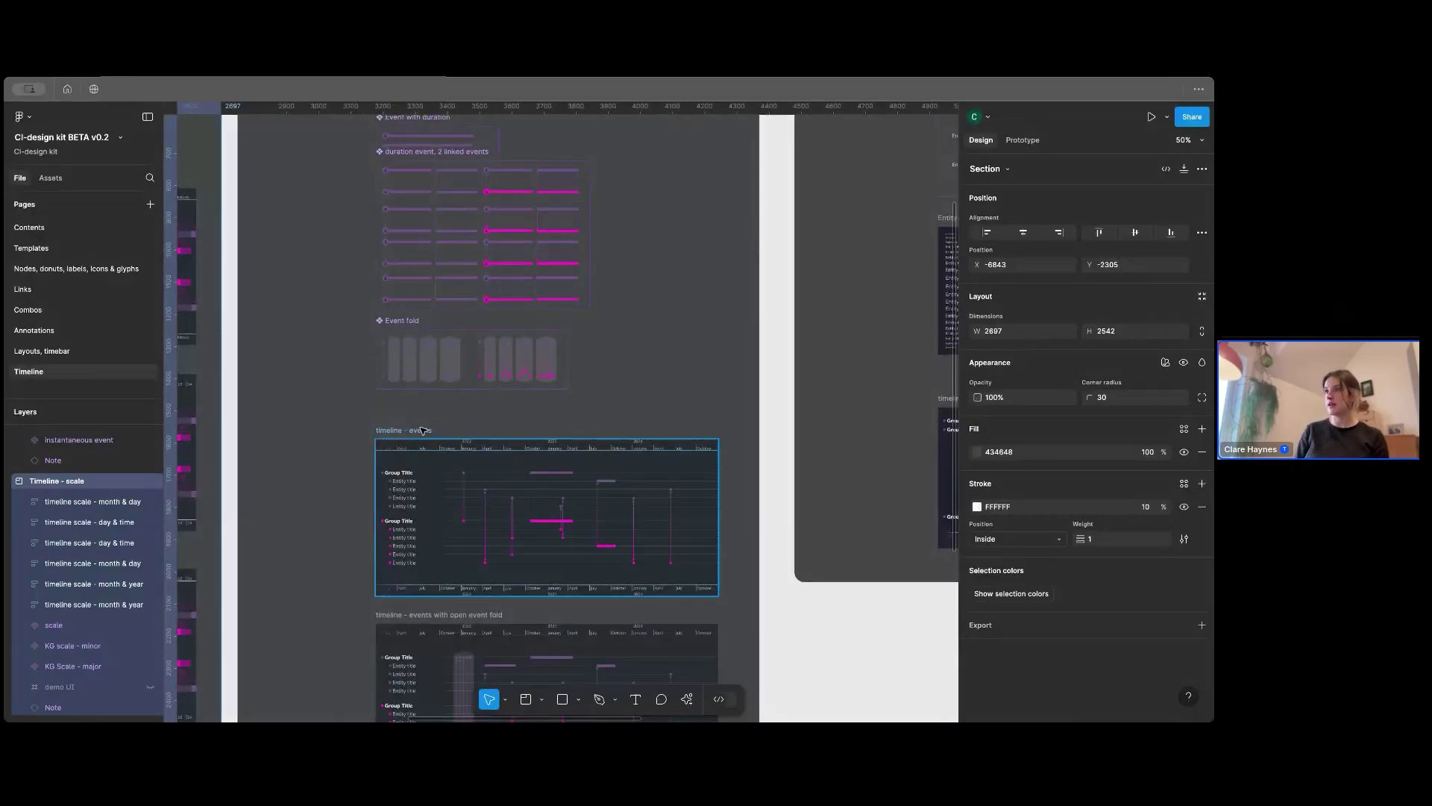
pyautogui.scroll(-5, 493, 477)
pyautogui.hscroll(3, 418, 417)
pyautogui.scroll(-1, 417, 418)
# Step: Duplicate the 'timeline - events' frame and resize the copy to 1781 × 486
pyautogui.click(383, 379)
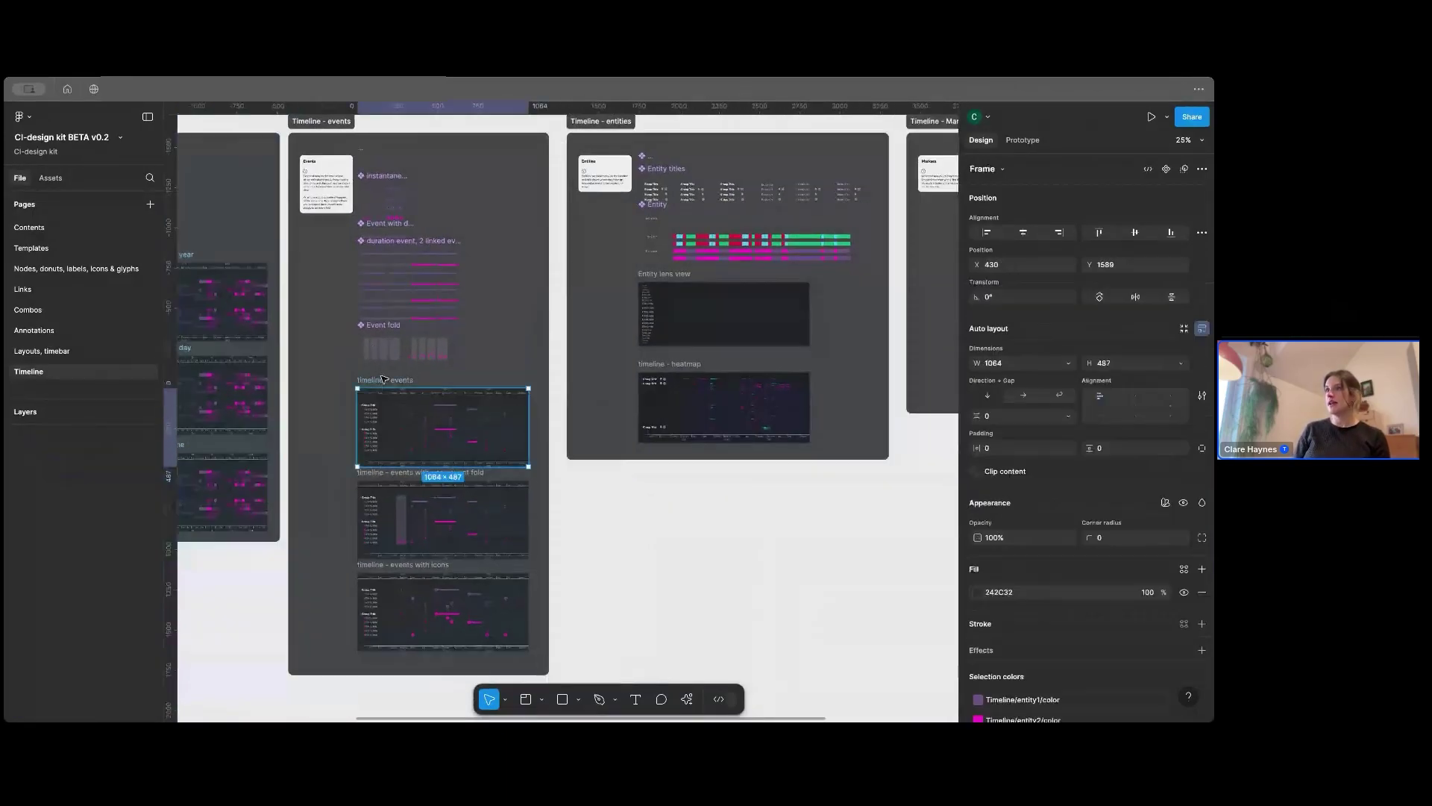
pyautogui.hotkey('ctrl', 'v')
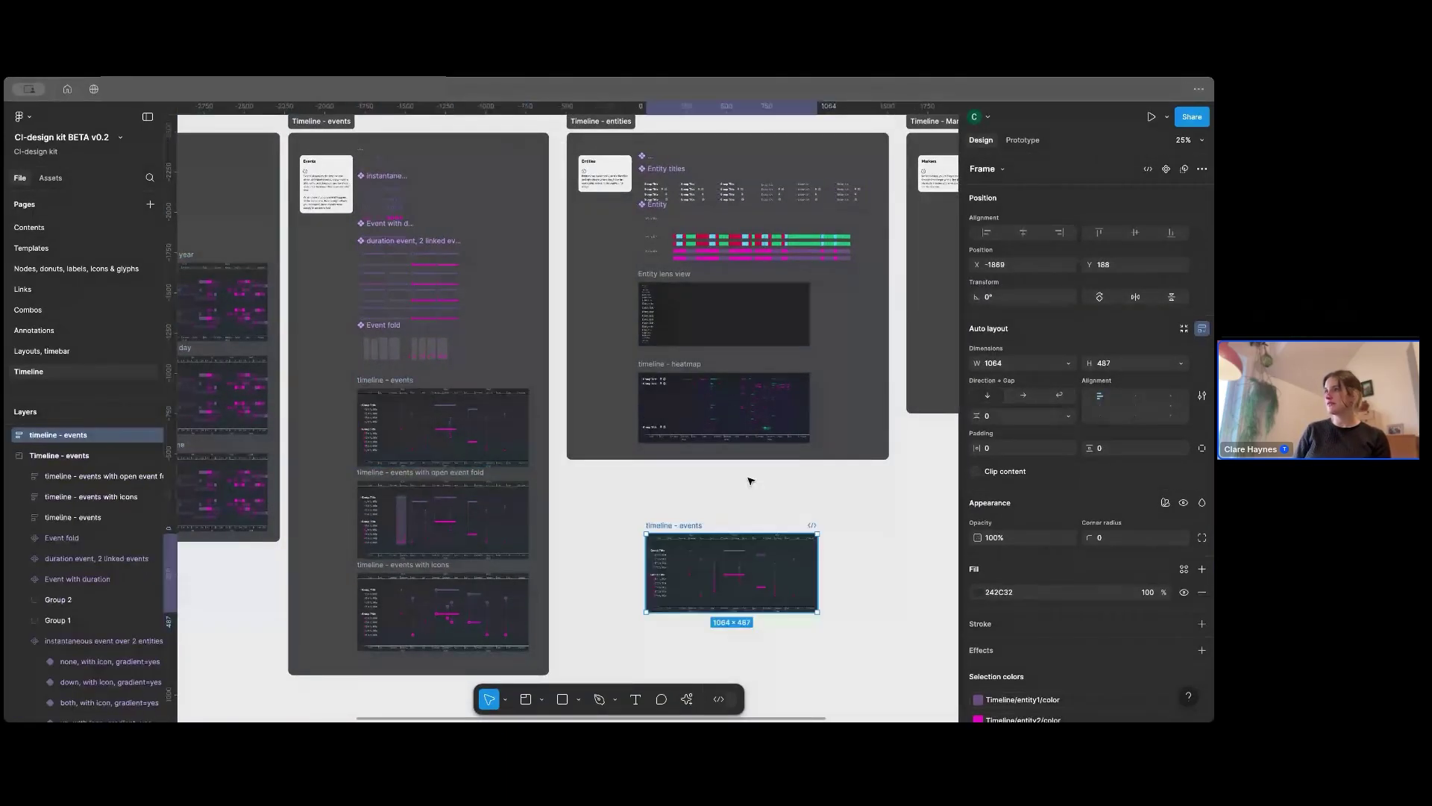
pyautogui.scroll(3, 617, 413)
pyautogui.scroll(-2, 619, 428)
pyautogui.hscroll(3, 622, 431)
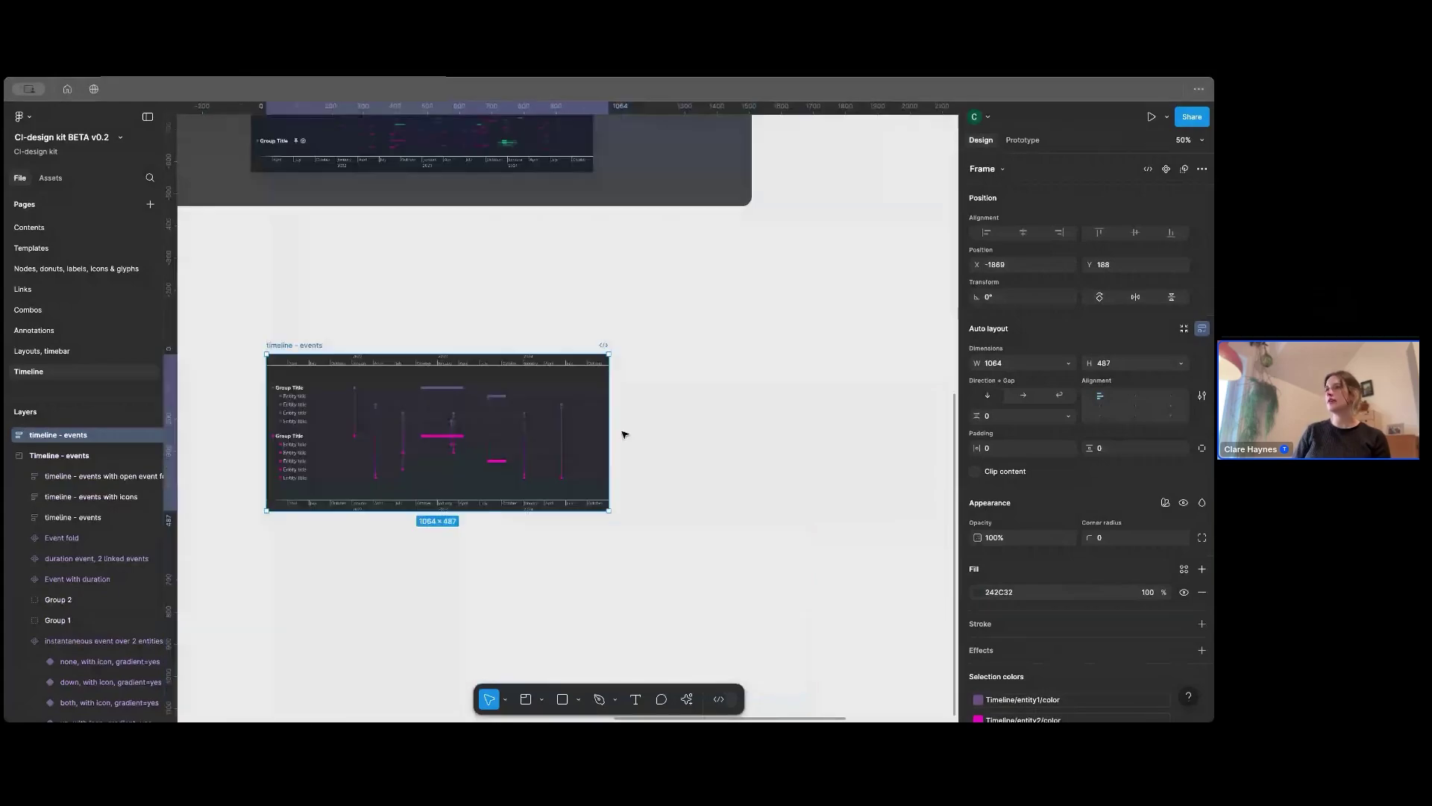
pyautogui.moveTo(609, 422); pyautogui.dragTo(783, 408)
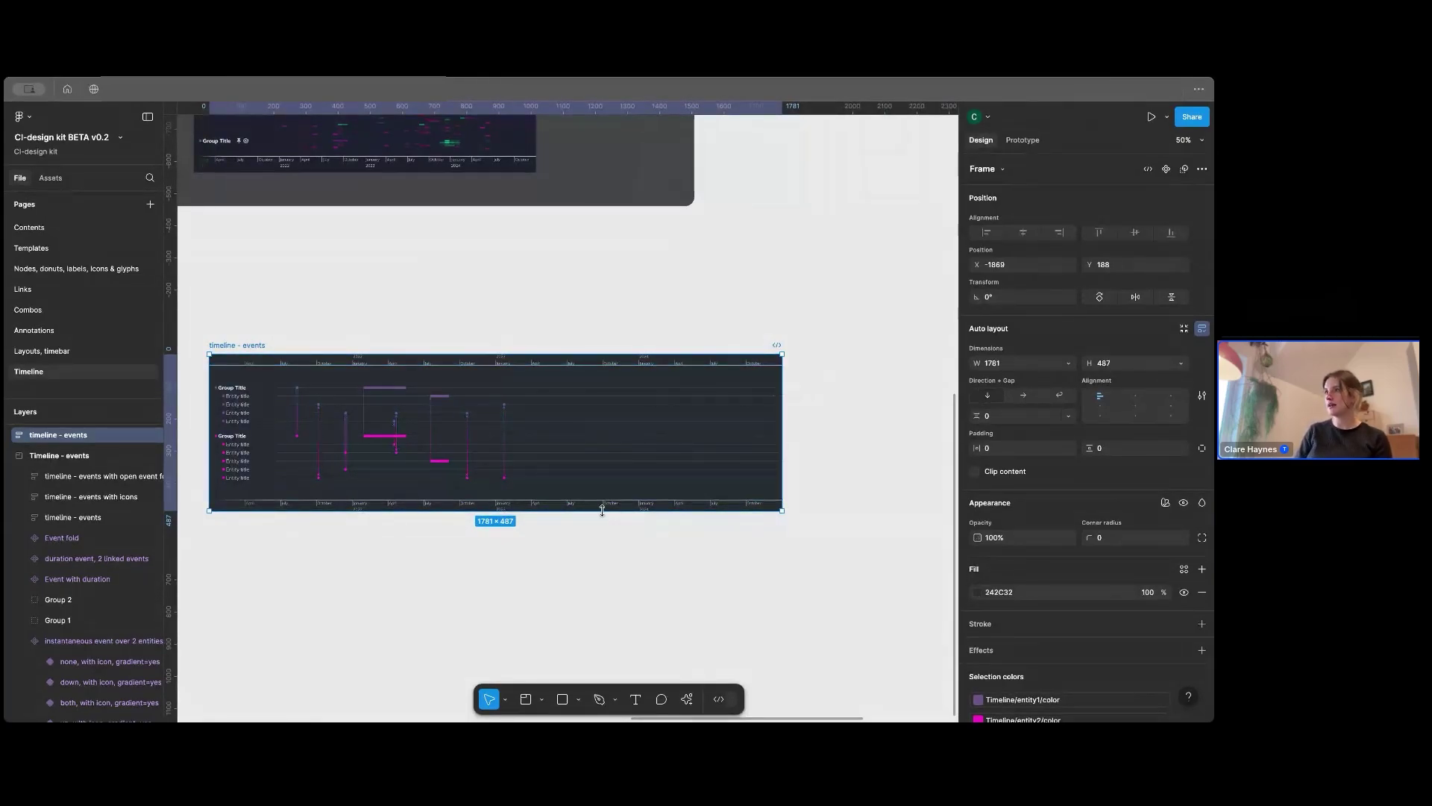
pyautogui.moveTo(602, 512)
pyautogui.mouseDown()
pyautogui.moveTo(607, 481)
pyautogui.moveTo(617, 611)
pyautogui.moveTo(607, 534)
pyautogui.moveTo(621, 579)
pyautogui.moveTo(624, 509)
pyautogui.mouseUp()
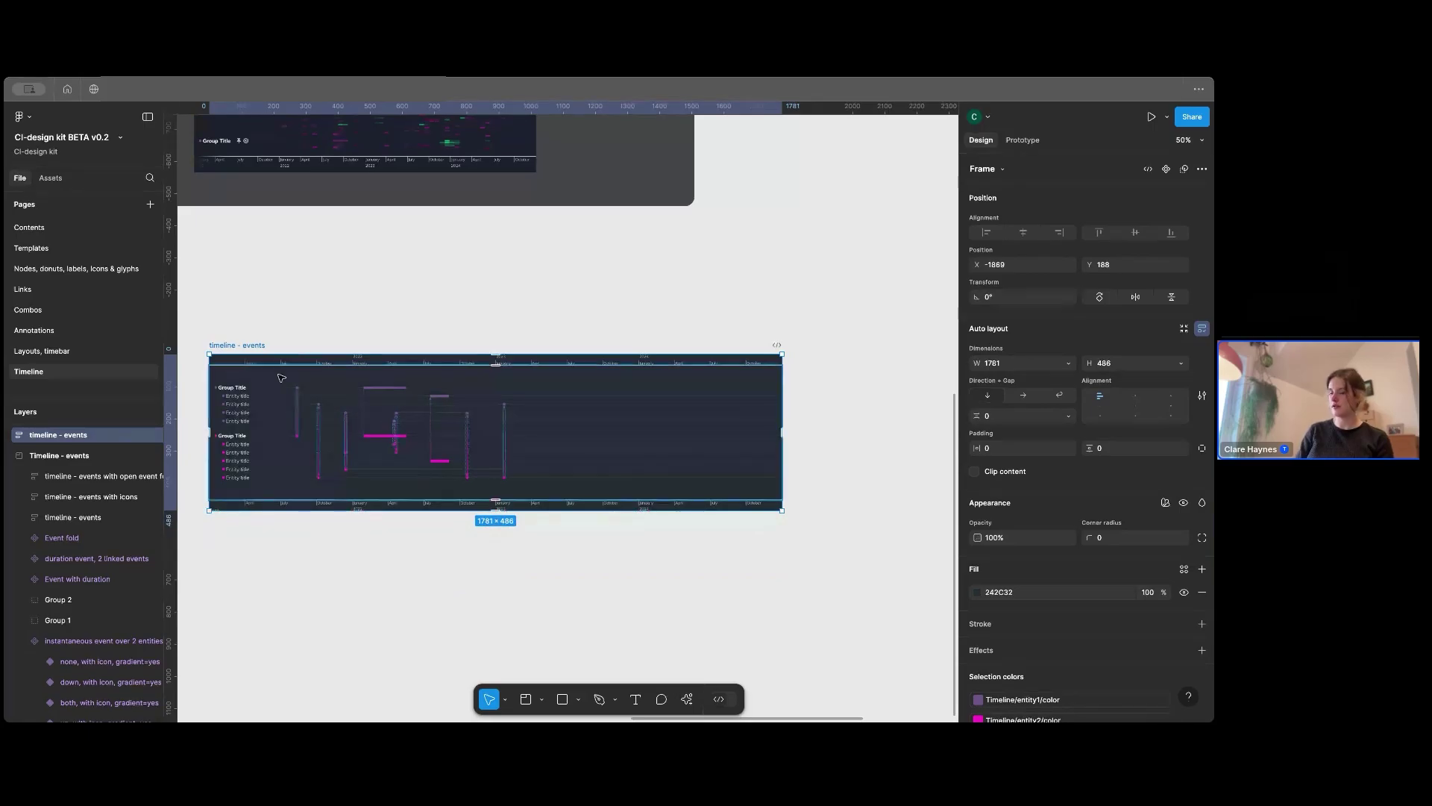
# Step: Zoom in to check the widened timeline, then zoom back out and recentre on it
pyautogui.hotkey('shift', '0')
pyautogui.hscroll(-5, 295, 377)
pyautogui.scroll(-1, 294, 378)
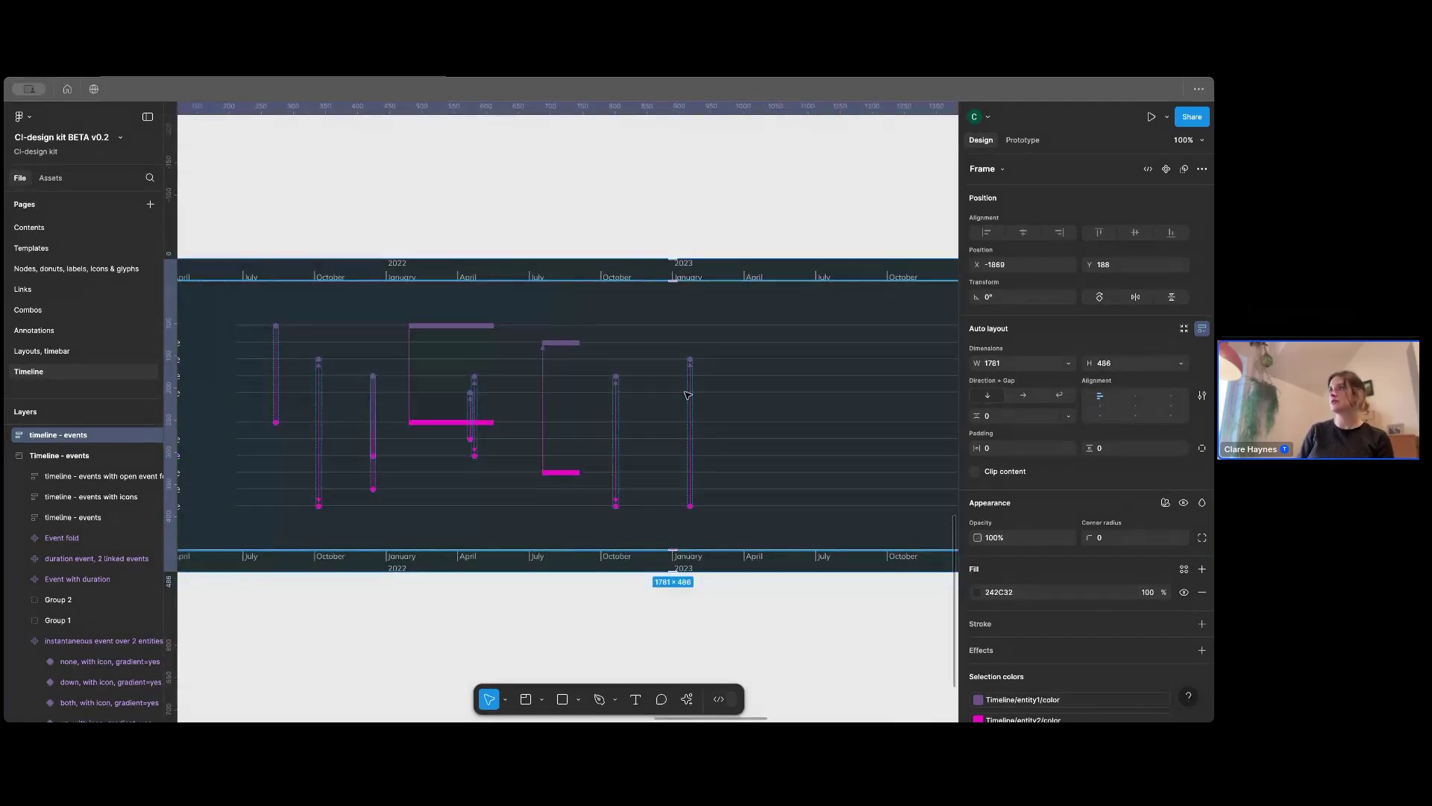
pyautogui.press('Escape')
pyautogui.press('-')
pyautogui.moveTo(495, 283); pyautogui.dragTo(528, 290)
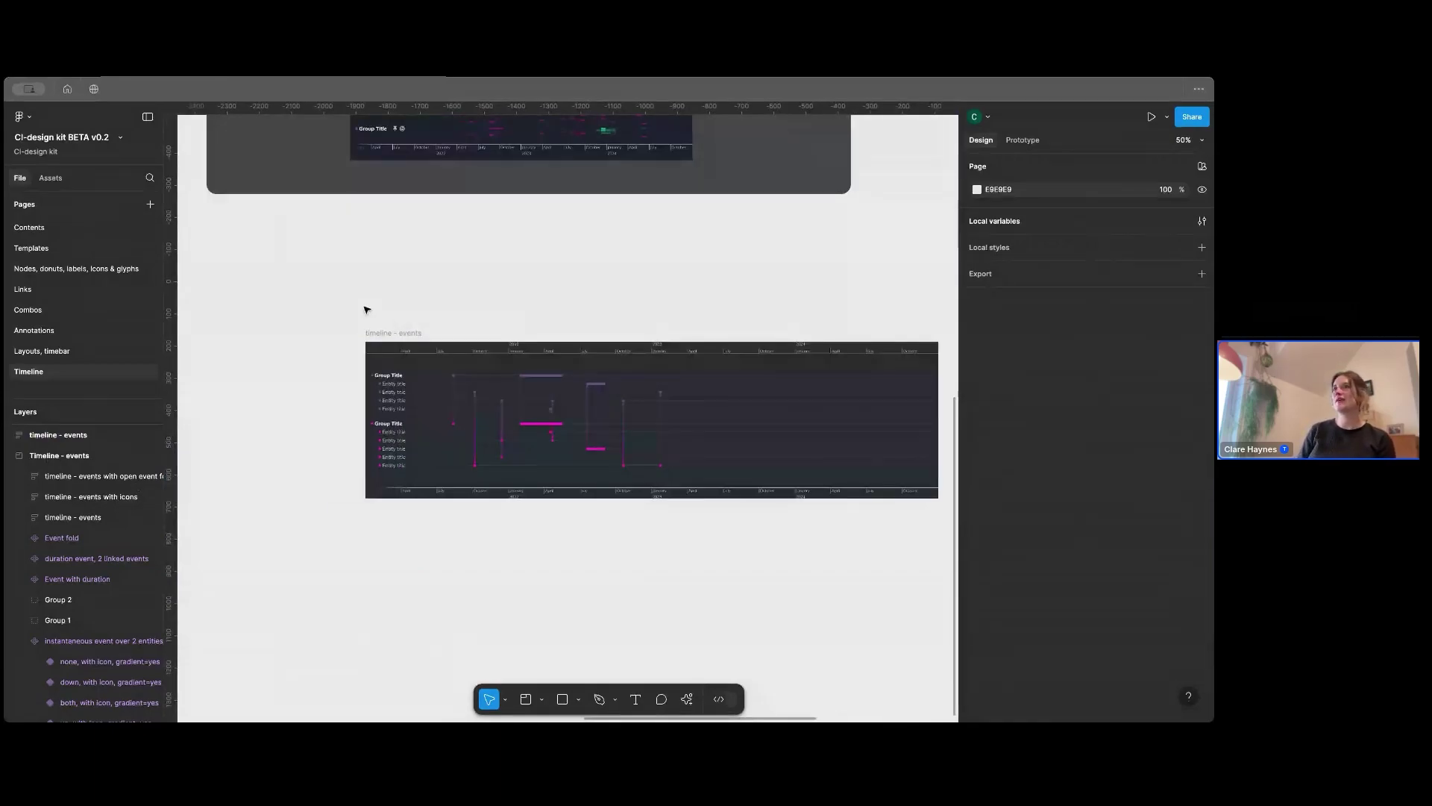
# Step: Go to the Nodes, donuts, labels, icons & glyphs page and zoom to the Basic Glyph examples
pyautogui.press('-')
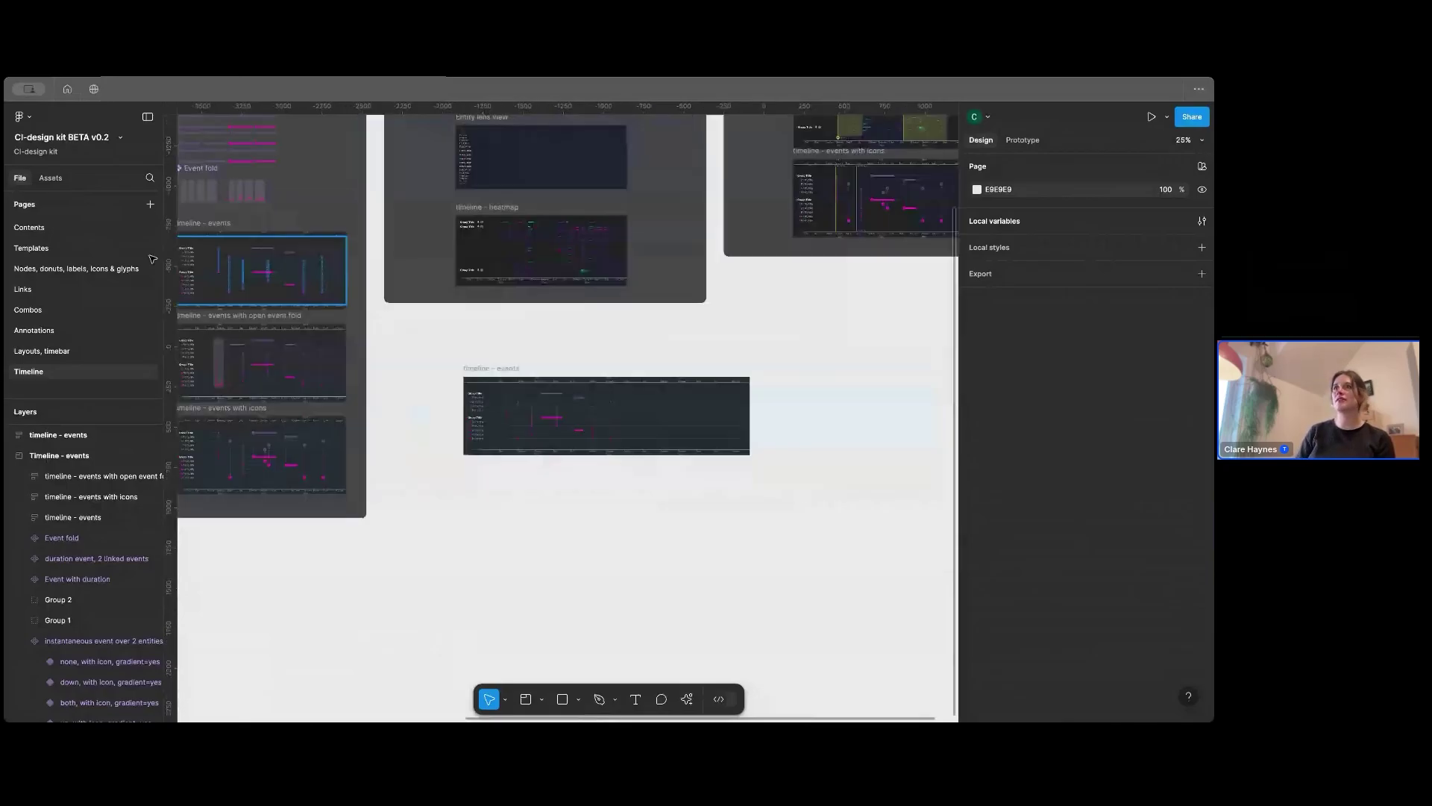
pyautogui.click(152, 262)
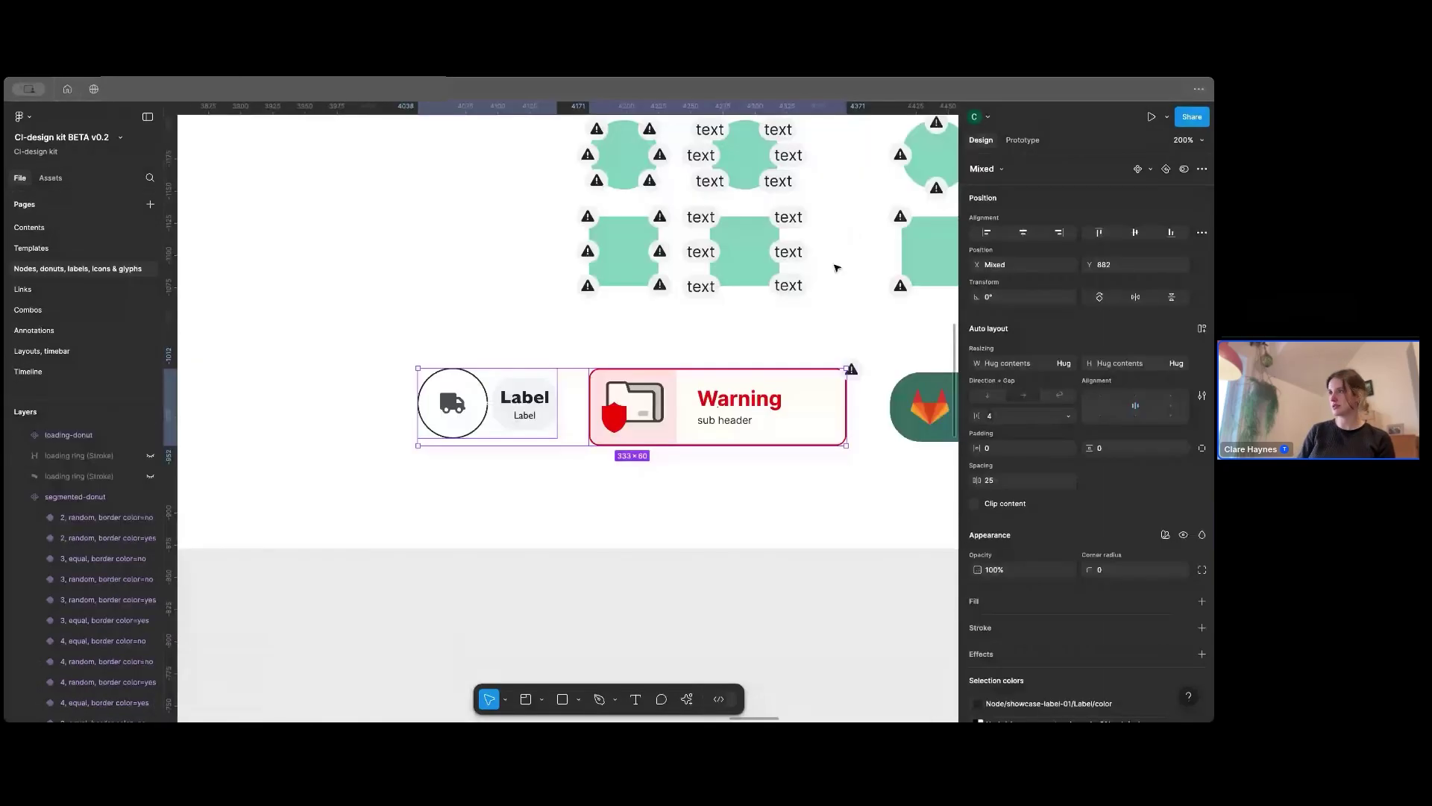
pyautogui.press('Escape')
pyautogui.press('-')
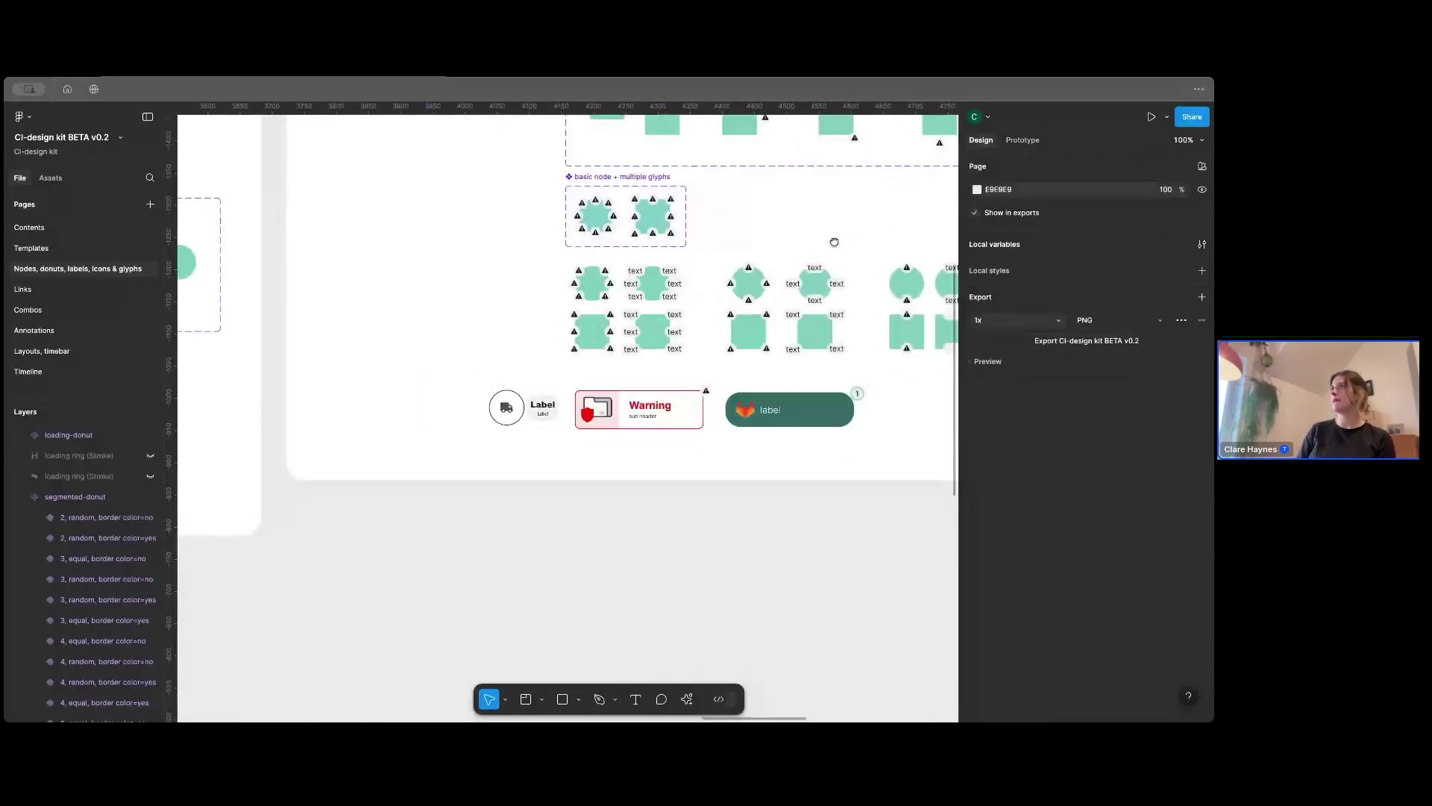
pyautogui.scroll(7, 831, 239)
pyautogui.press('=')
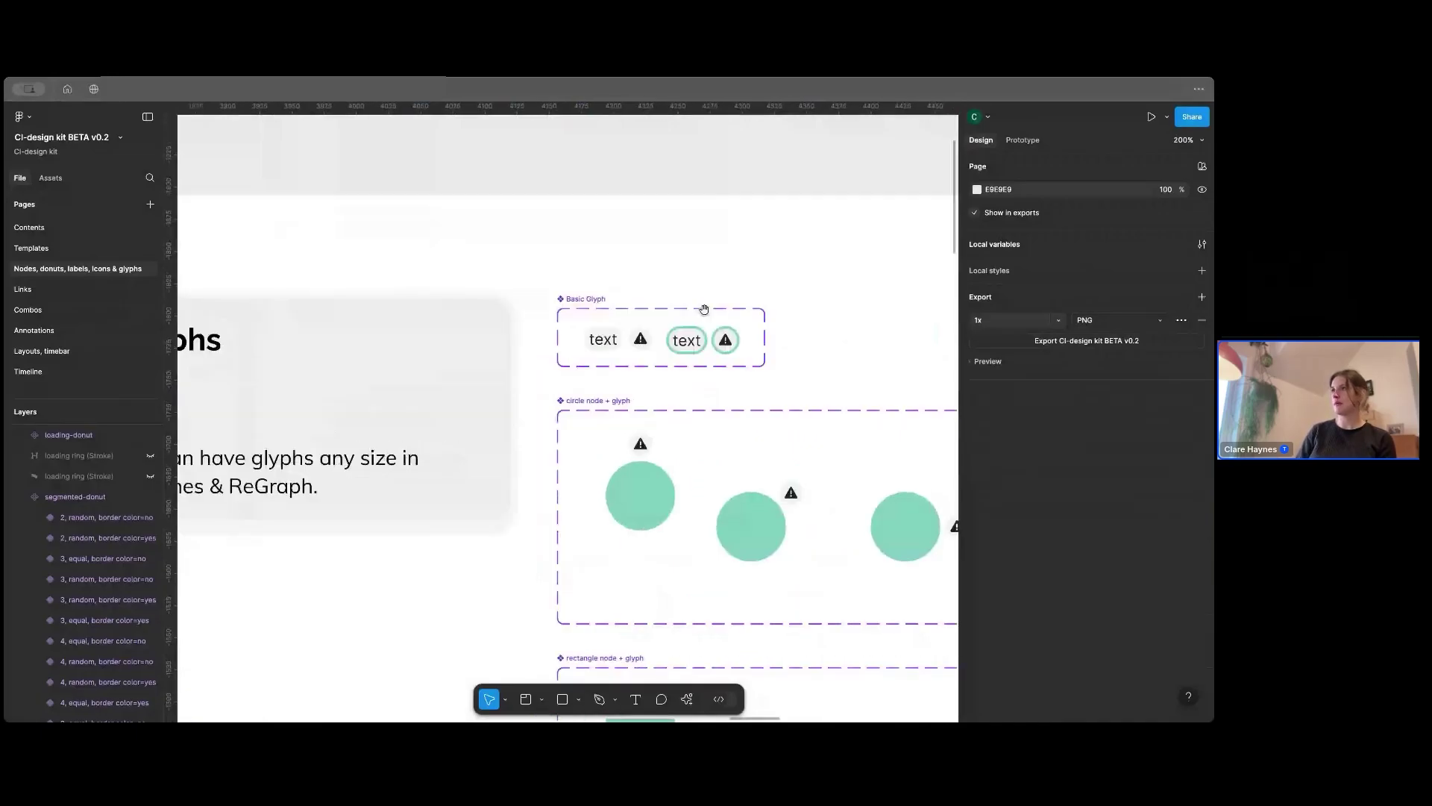
pyautogui.moveTo(704, 309); pyautogui.dragTo(518, 389)
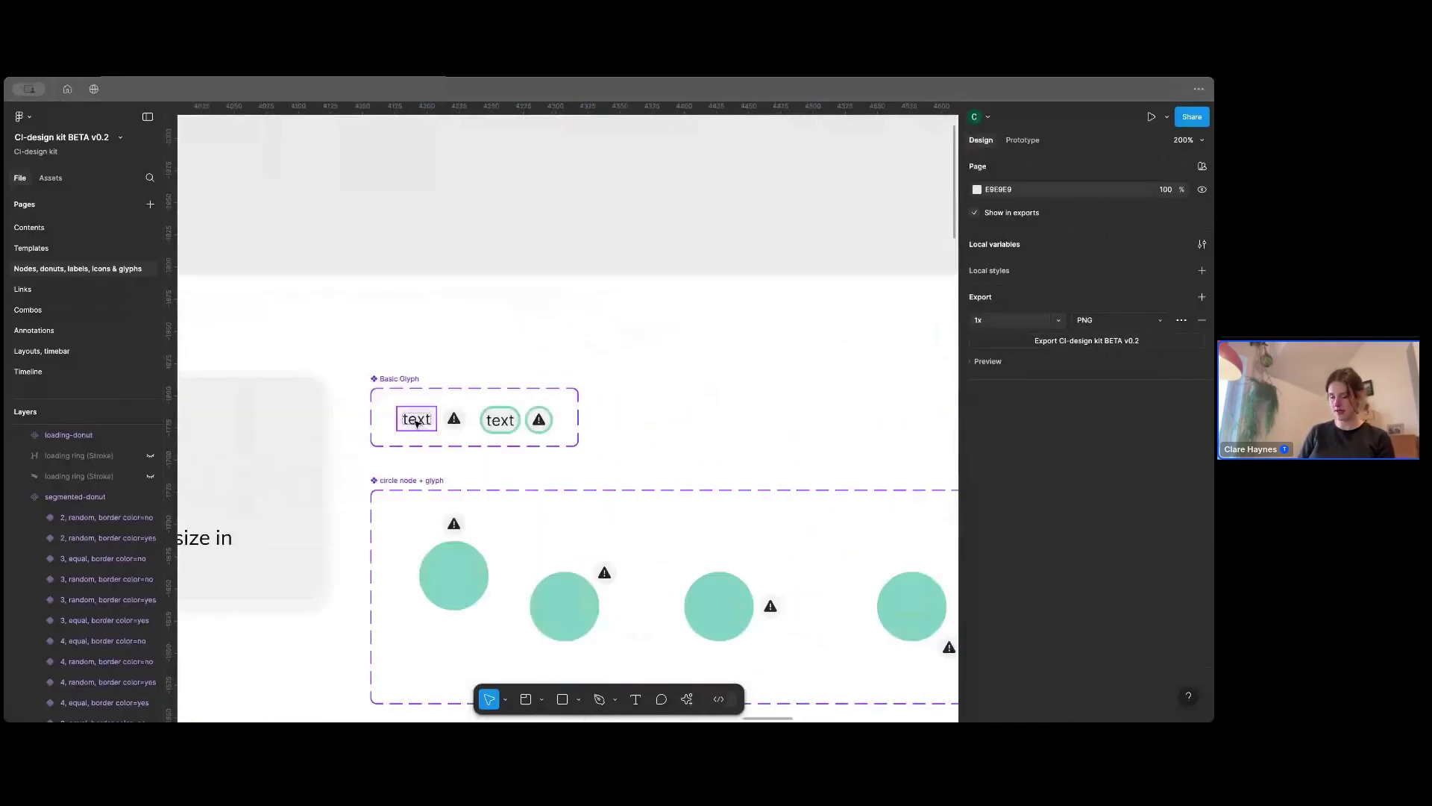
# Step: Drag a copy of the plain 'text' Basic Glyph variant out above the examples
pyautogui.click(417, 422)
pyautogui.moveTo(418, 425); pyautogui.dragTo(797, 402)
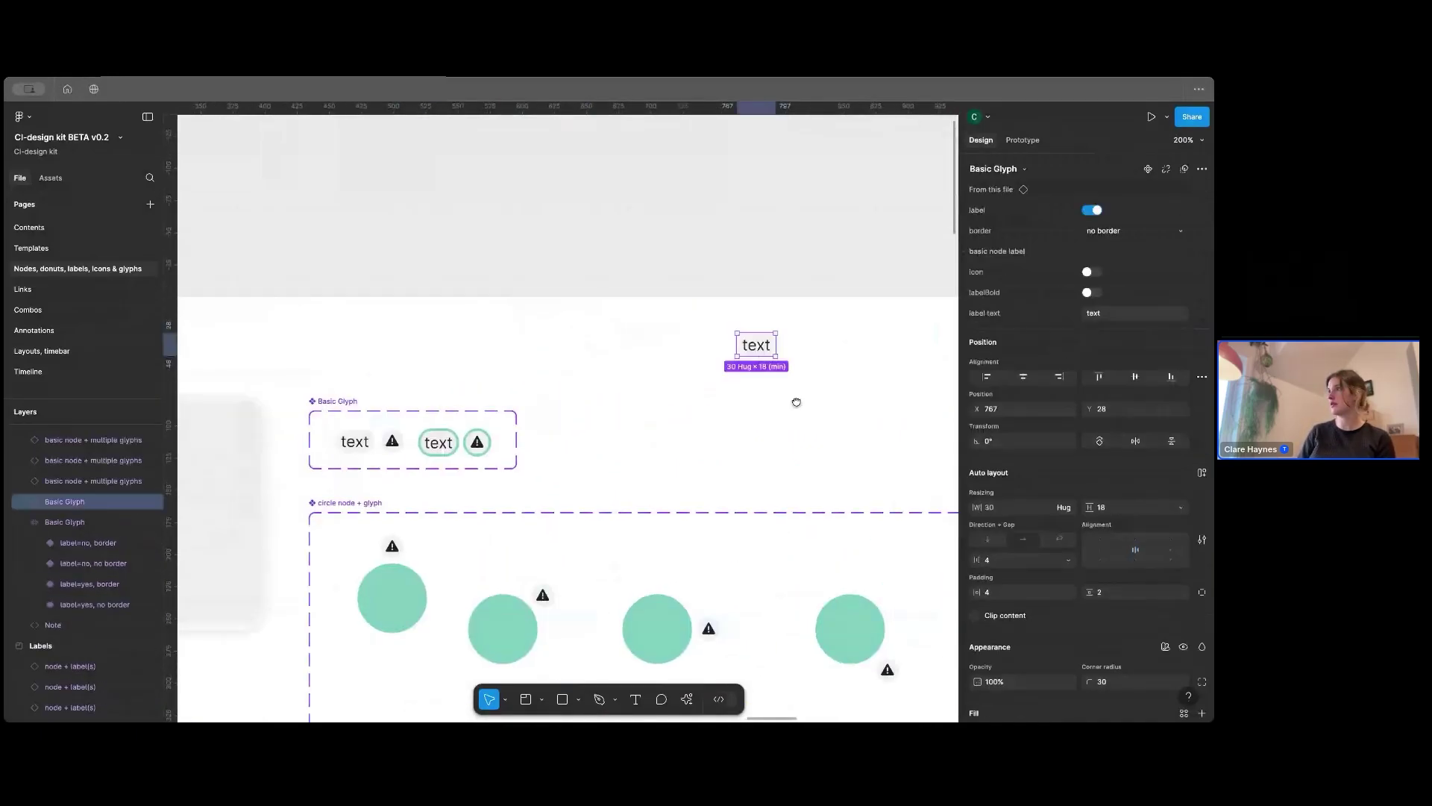
pyautogui.hscroll(3, 796, 402)
pyautogui.click(675, 327)
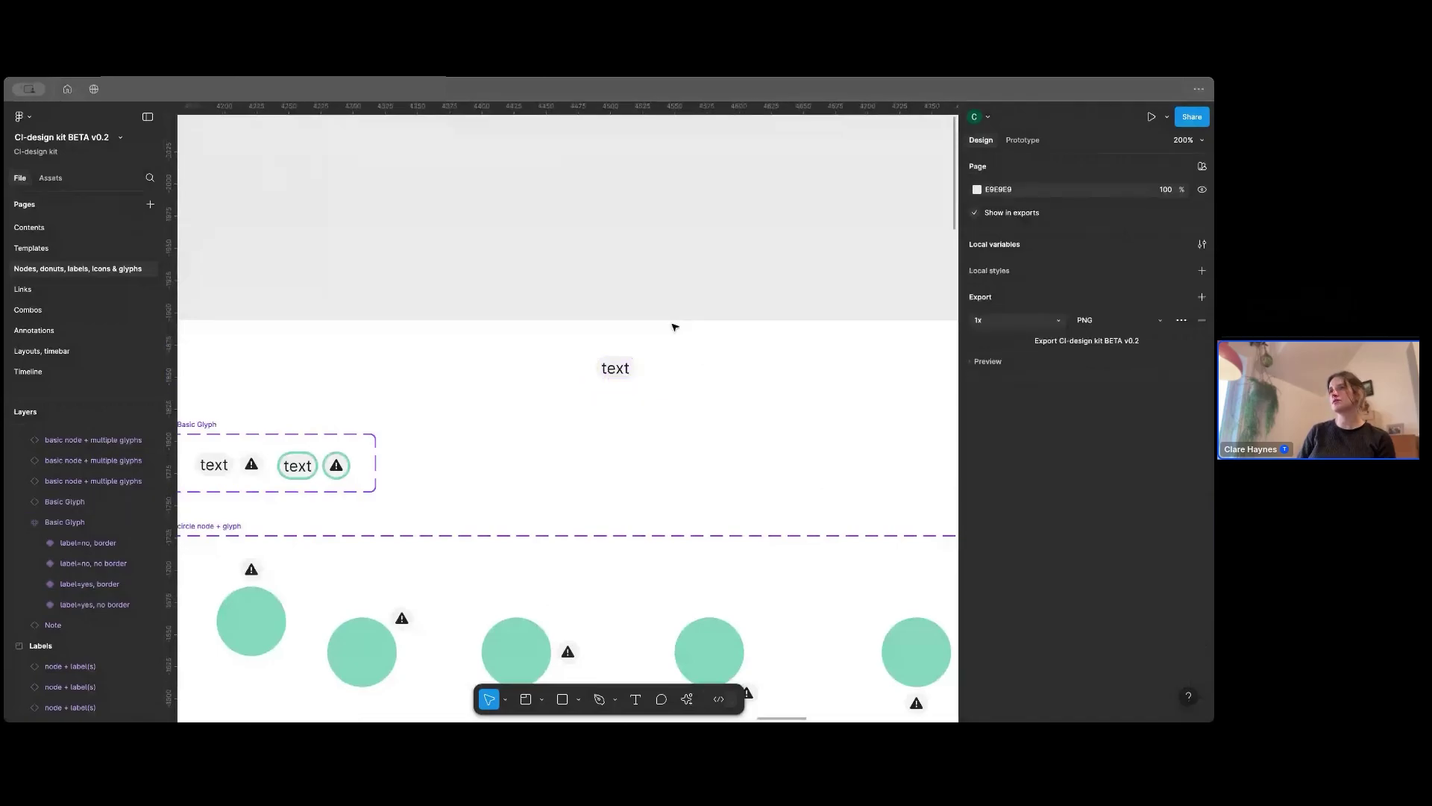
pyautogui.hscroll(-1, 674, 327)
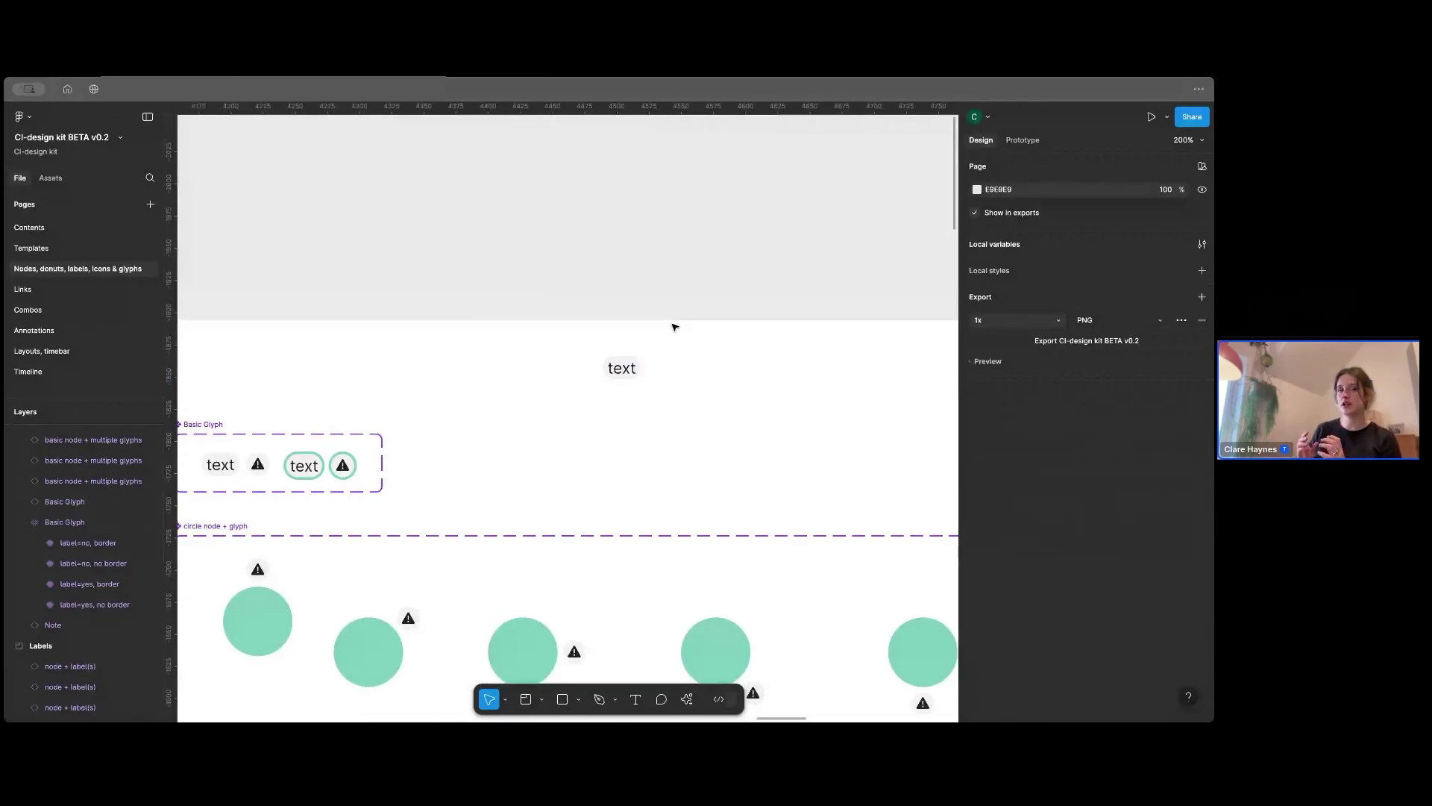
# Step: Switch on labelBold for the new 'text' Basic Glyph instance so its label shows bold
pyautogui.click(606, 371)
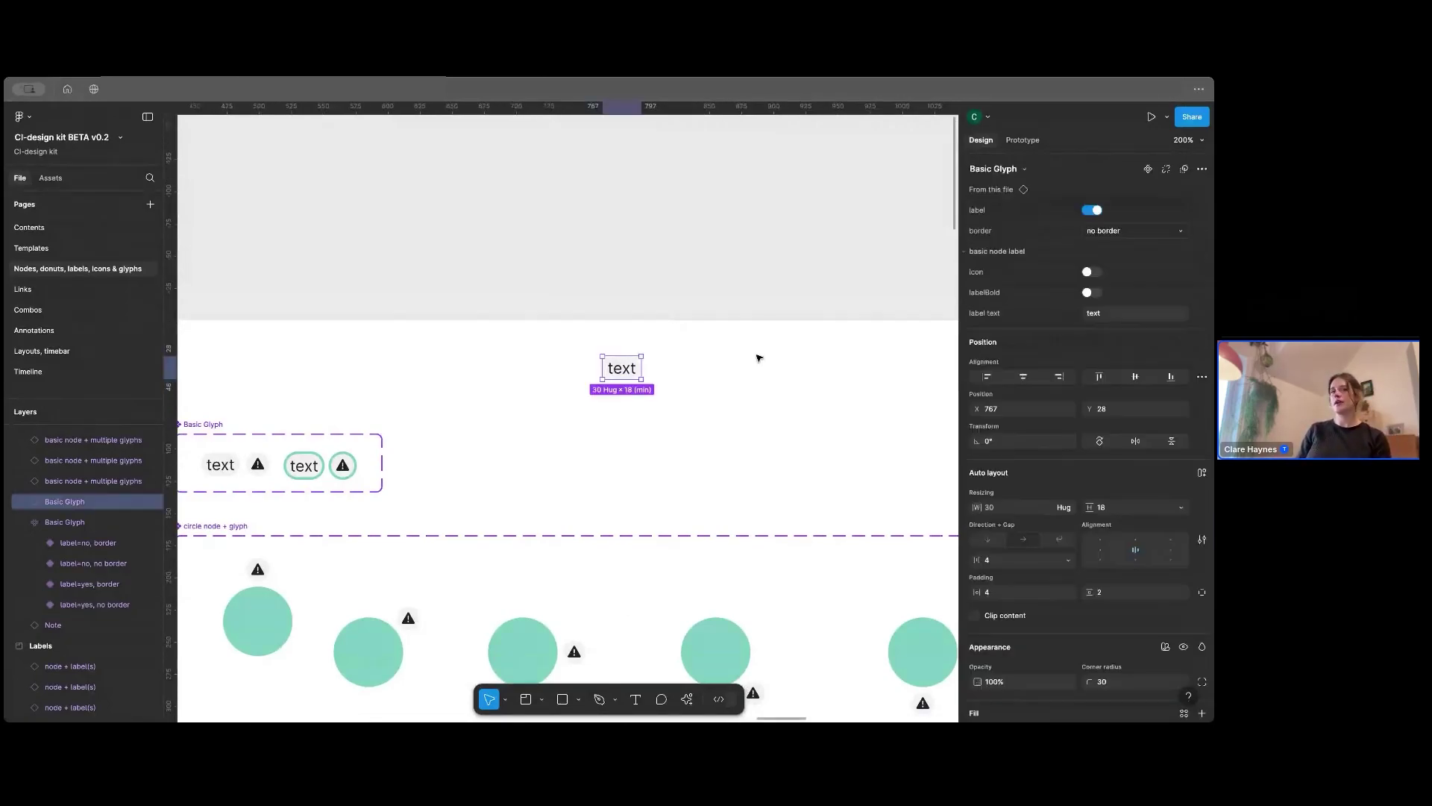
pyautogui.hscroll(-1, 687, 365)
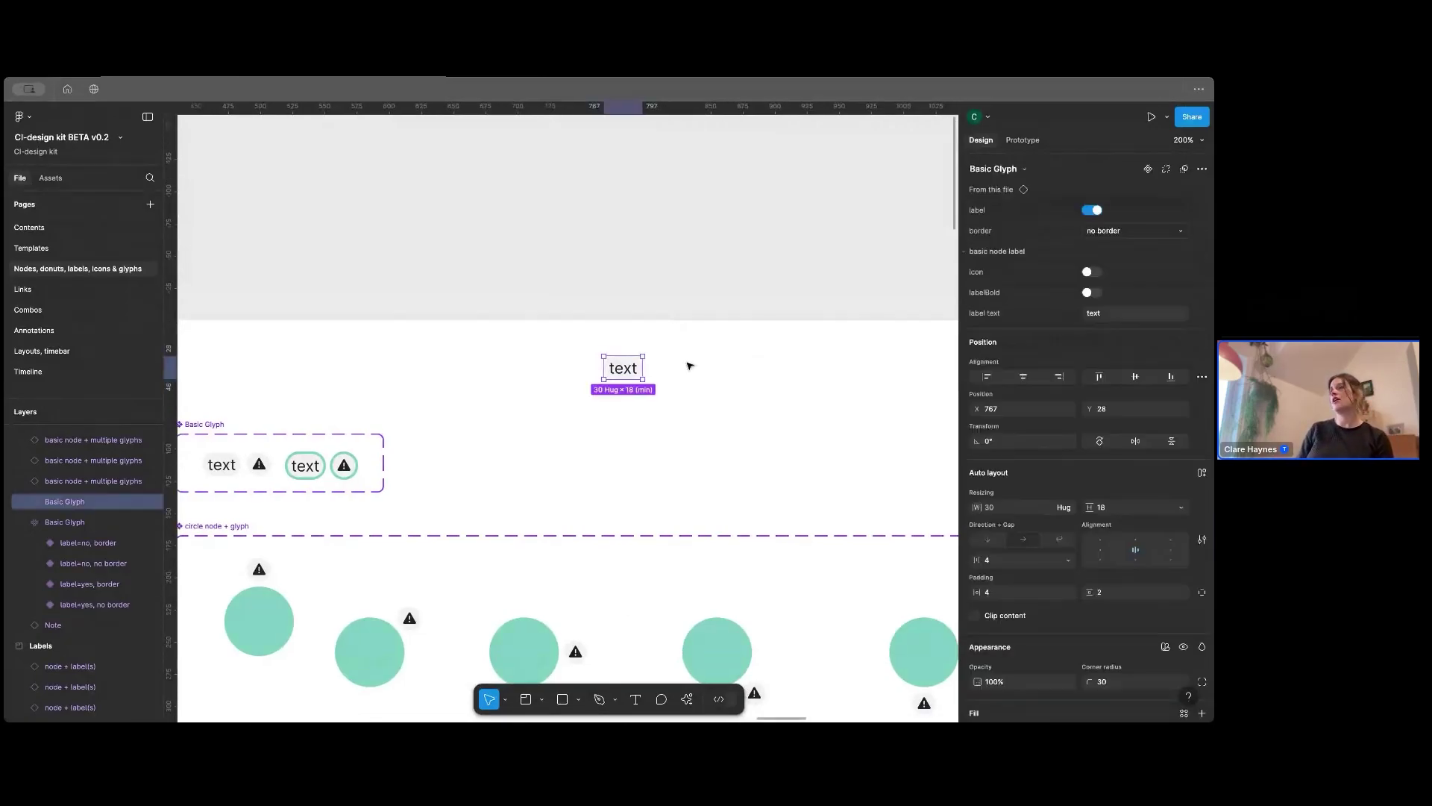
pyautogui.click(1092, 293)
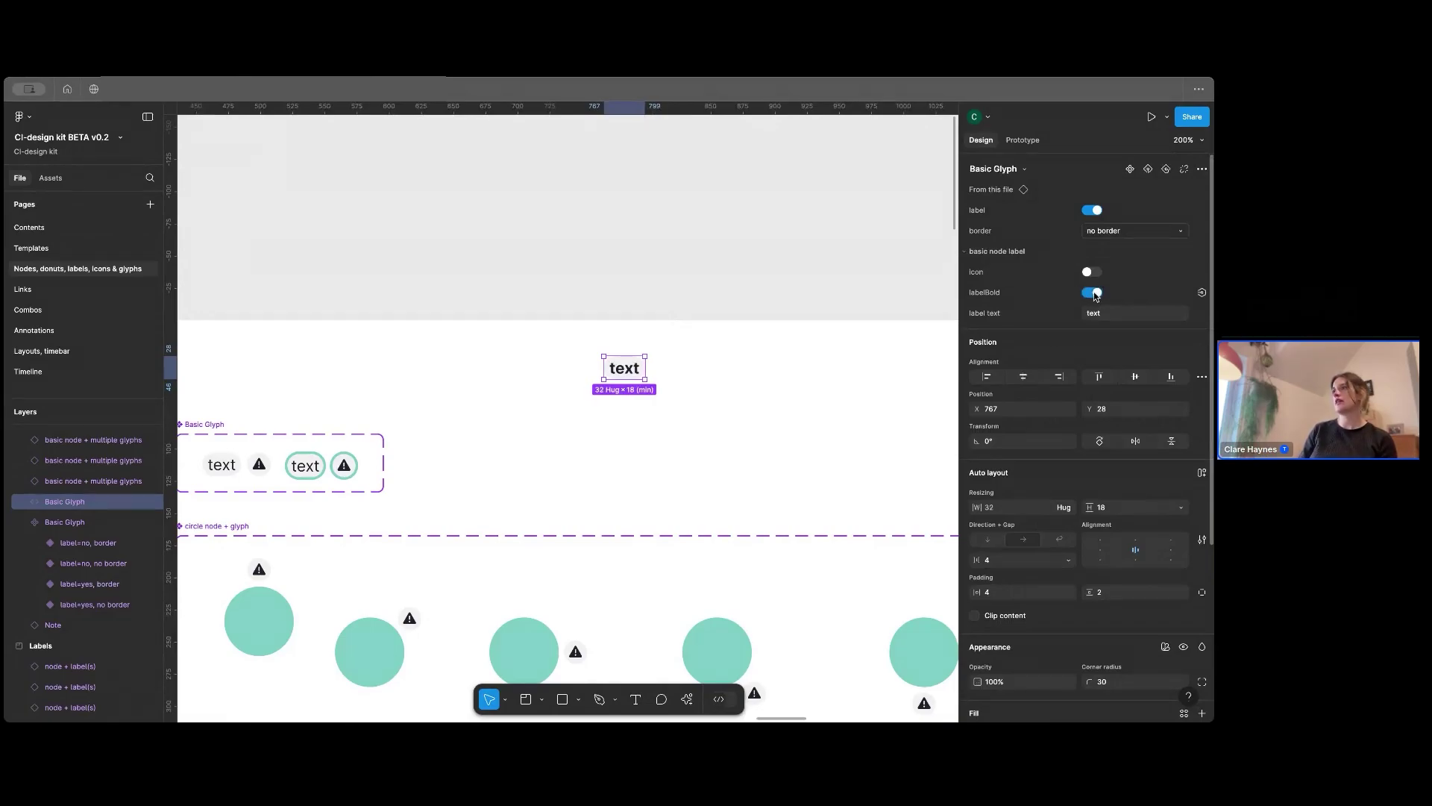
pyautogui.hscroll(-2, 792, 362)
pyautogui.click(792, 362)
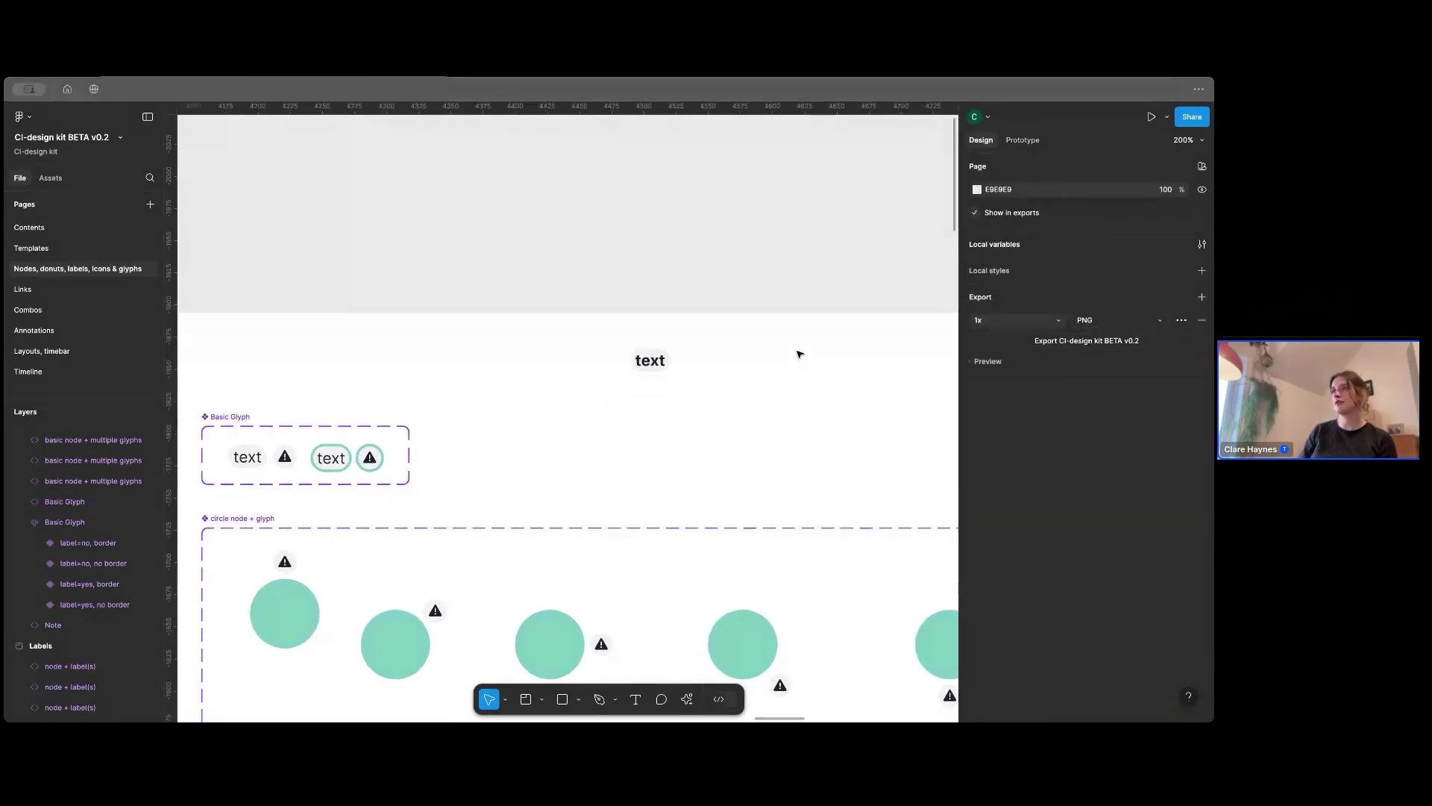
pyautogui.hscroll(3, 681, 265)
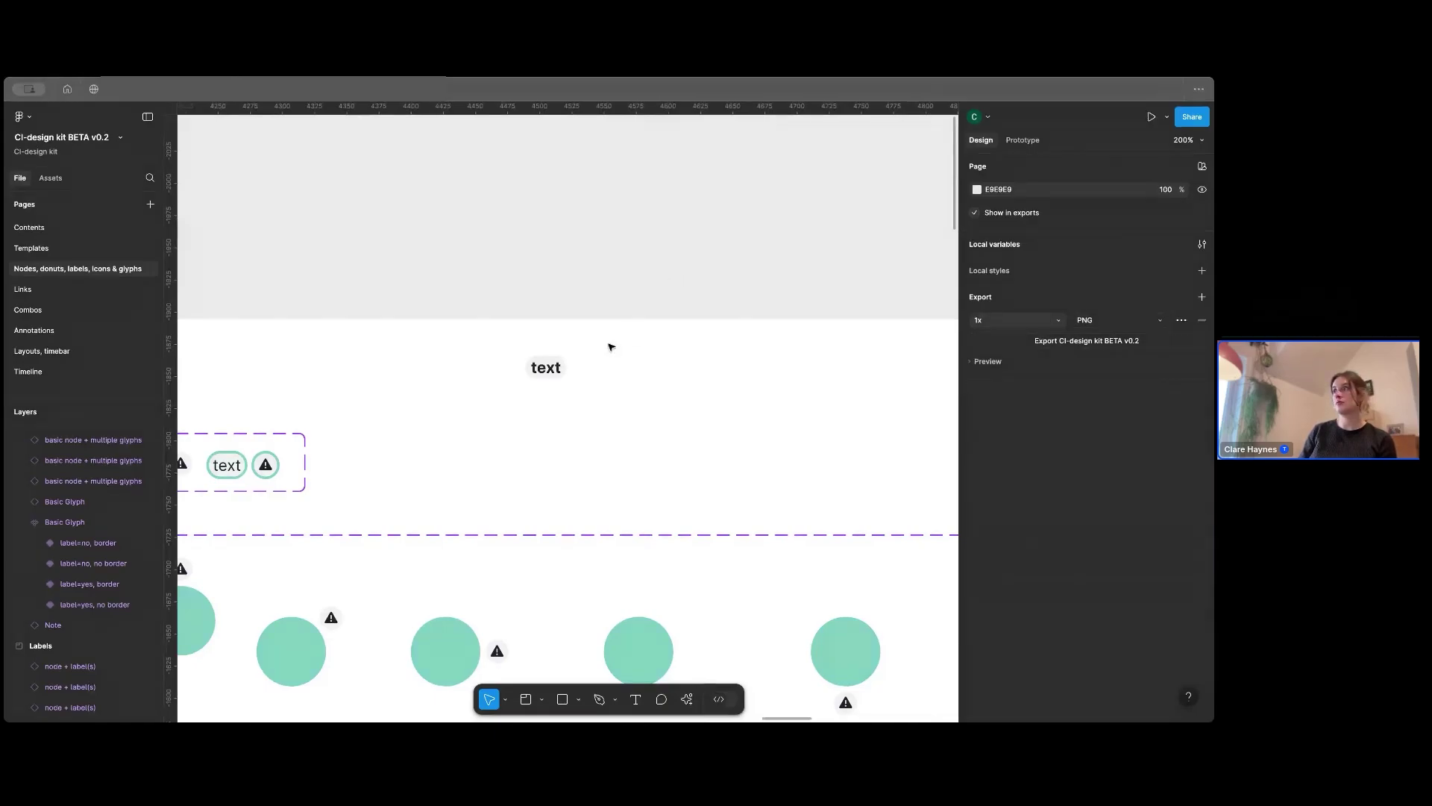
pyautogui.click(561, 371)
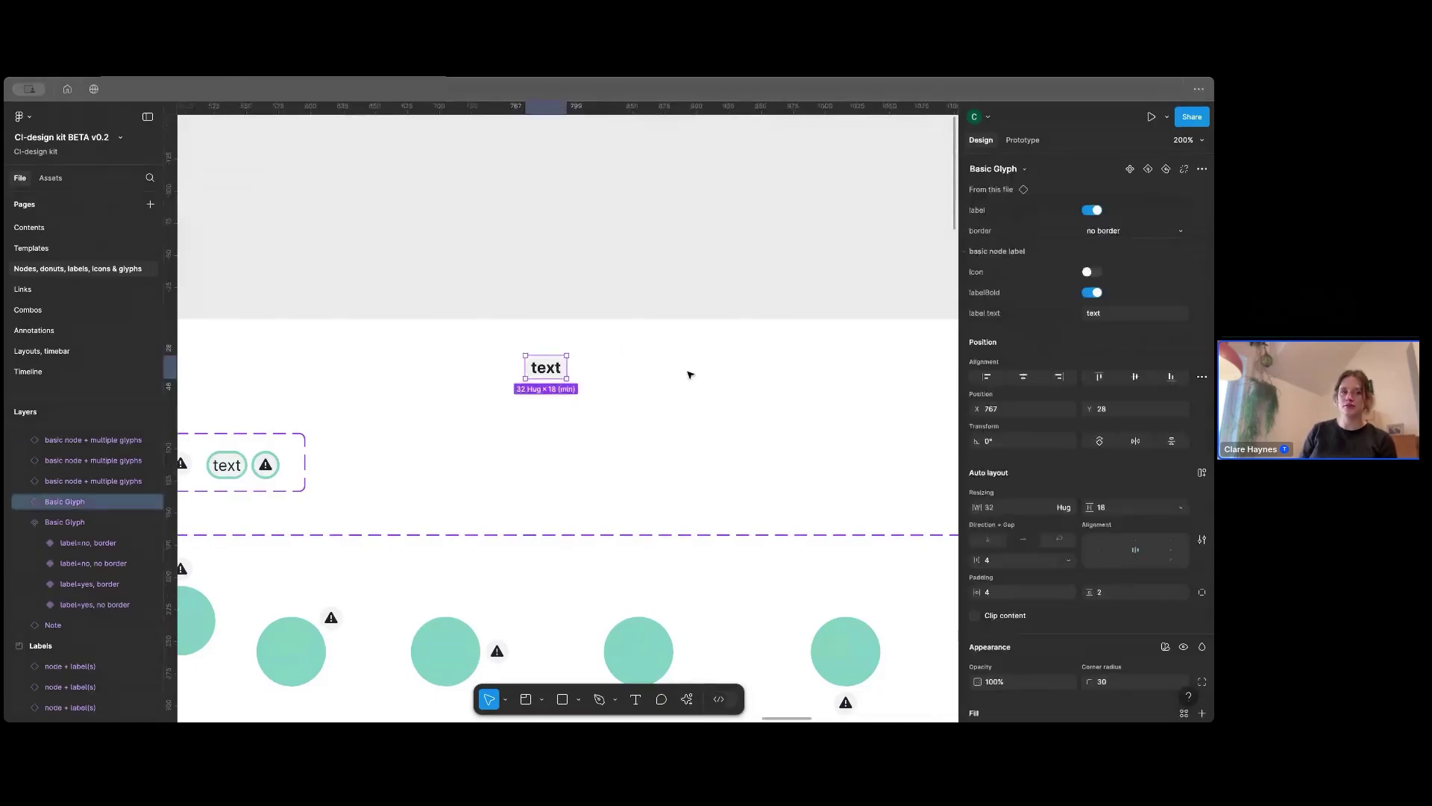